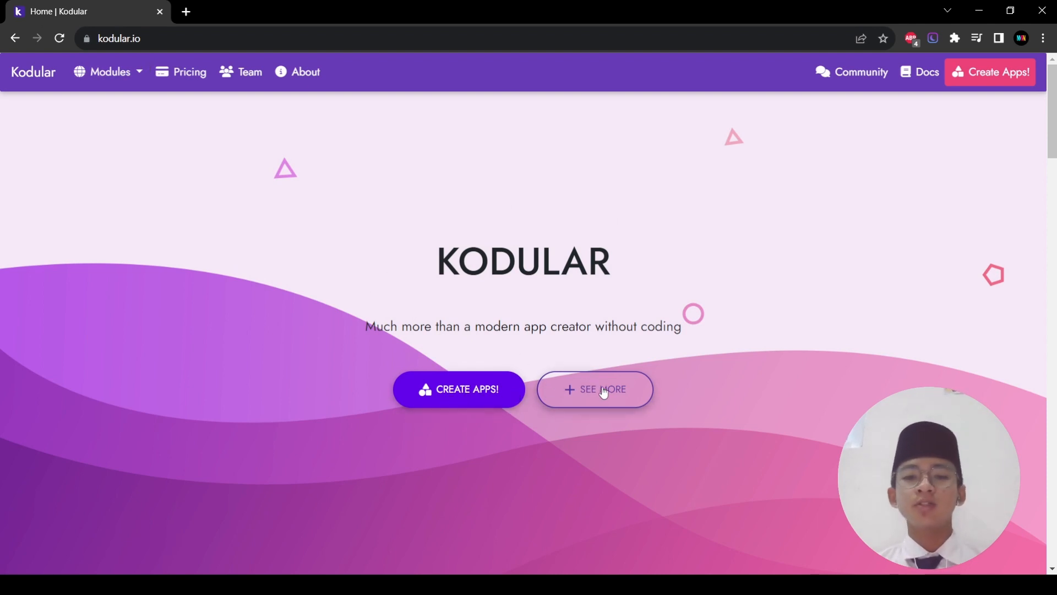
Step: Open Kodular Creator in a new tab from kodular.io's Create Apps! button
click(487, 401)
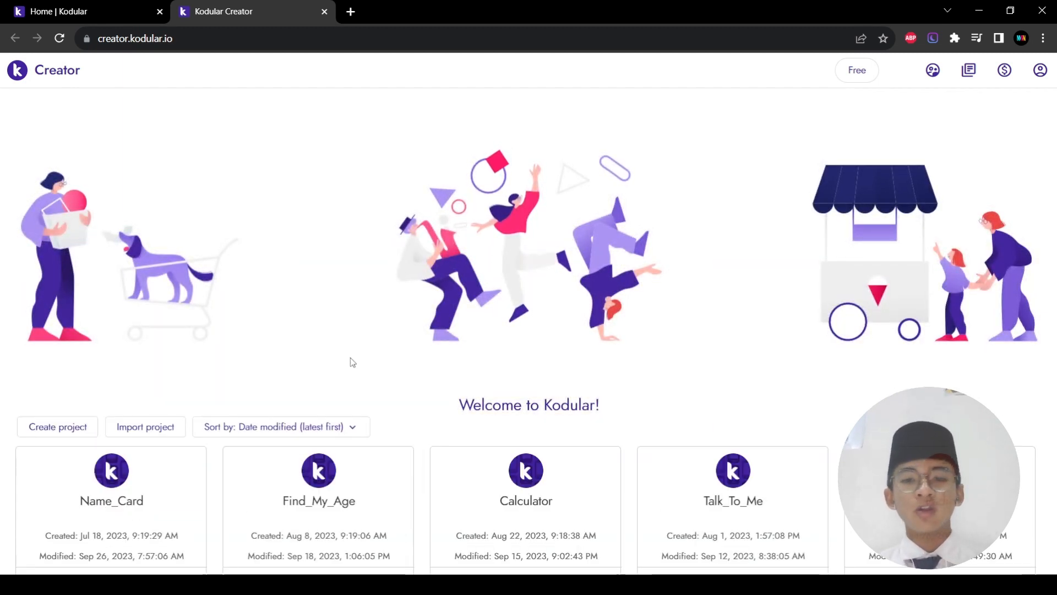
scroll(350, 358, down, 4)
scroll(730, 344, up, 4)
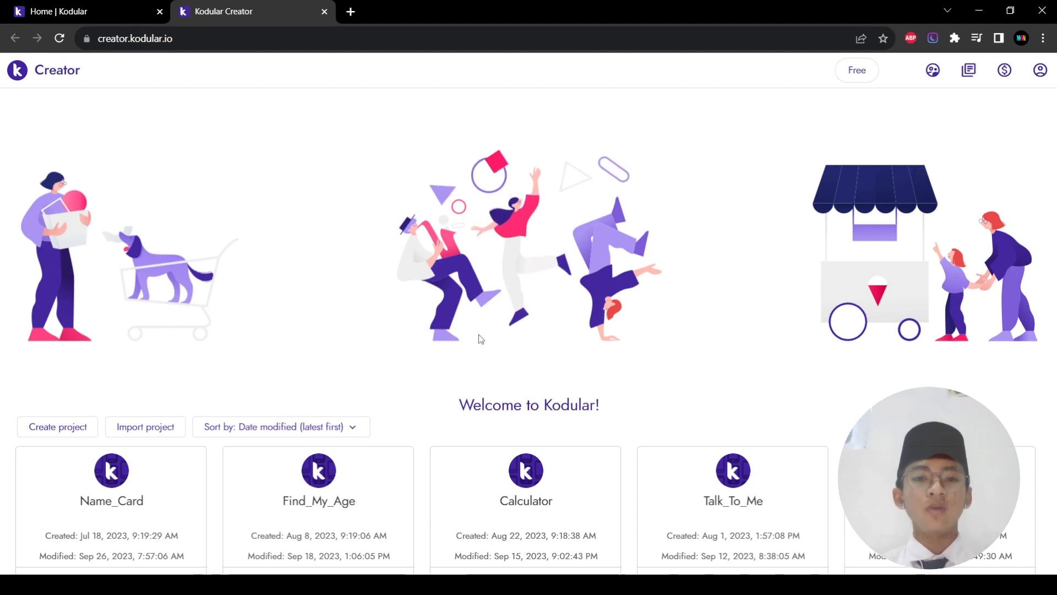
scroll(481, 337, down, 3)
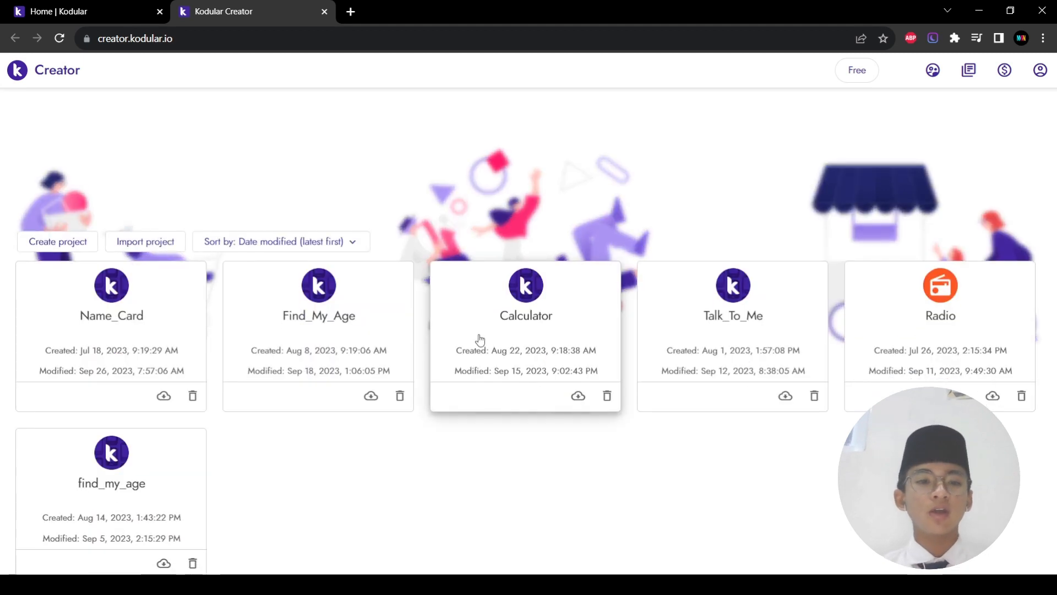
Step: Start a new project and name it Name_Card_App_IT_TuTorial
click(82, 247)
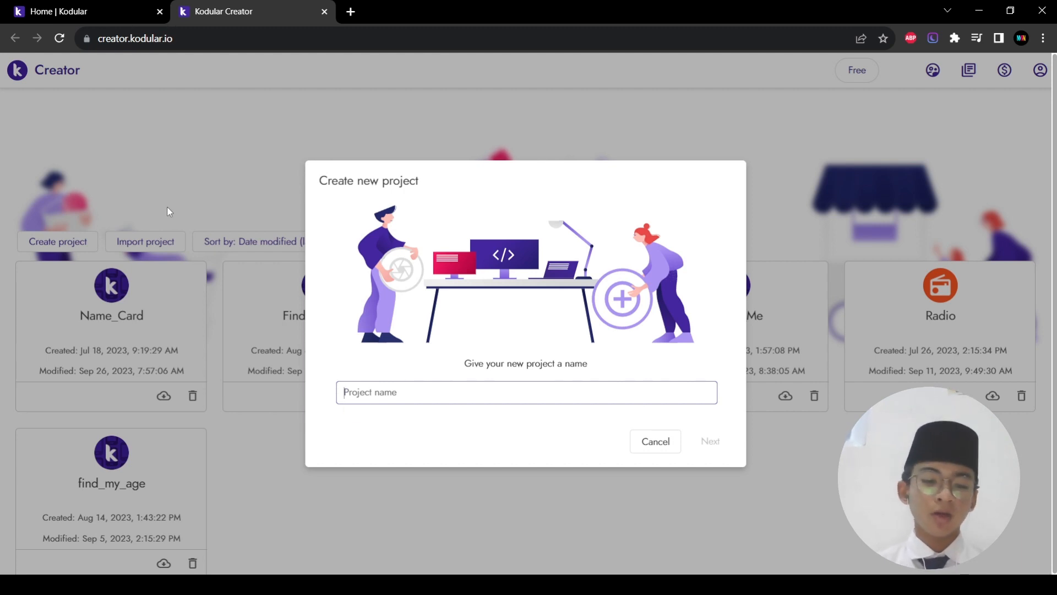
key(Caps_Lock)
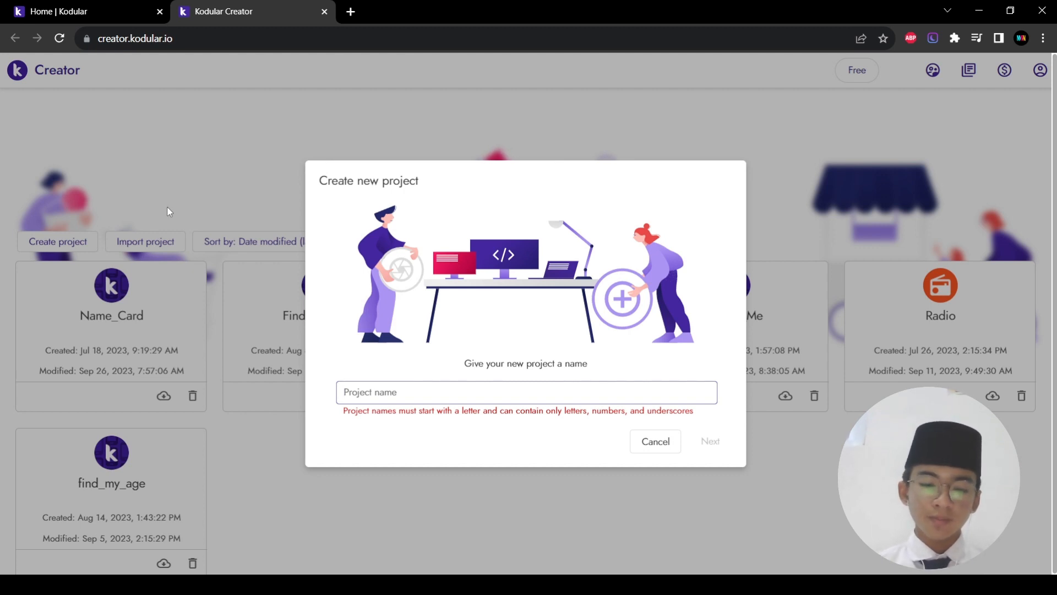
text(Name)
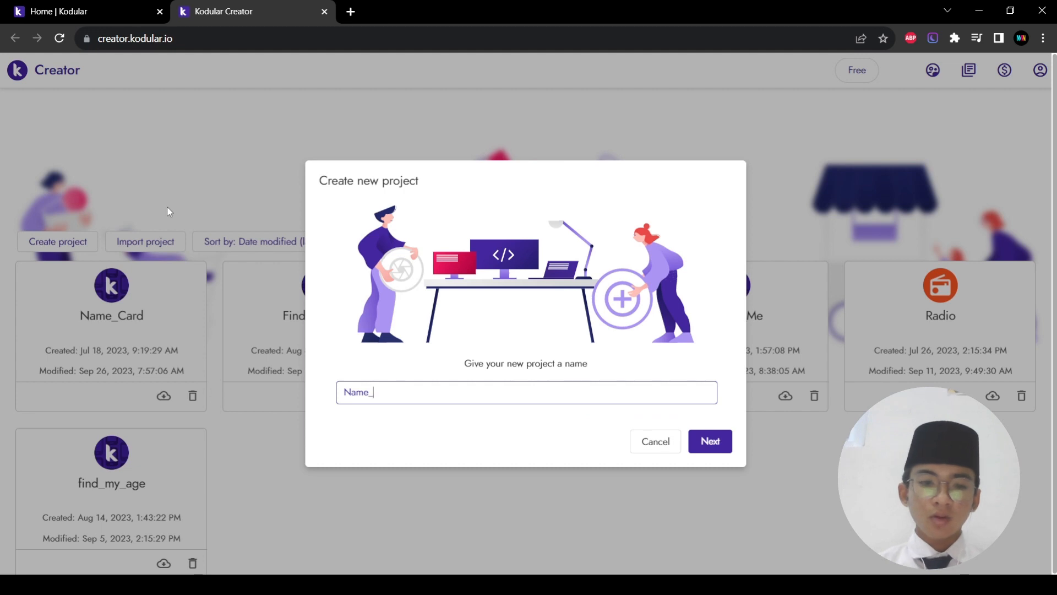
text(_Card)
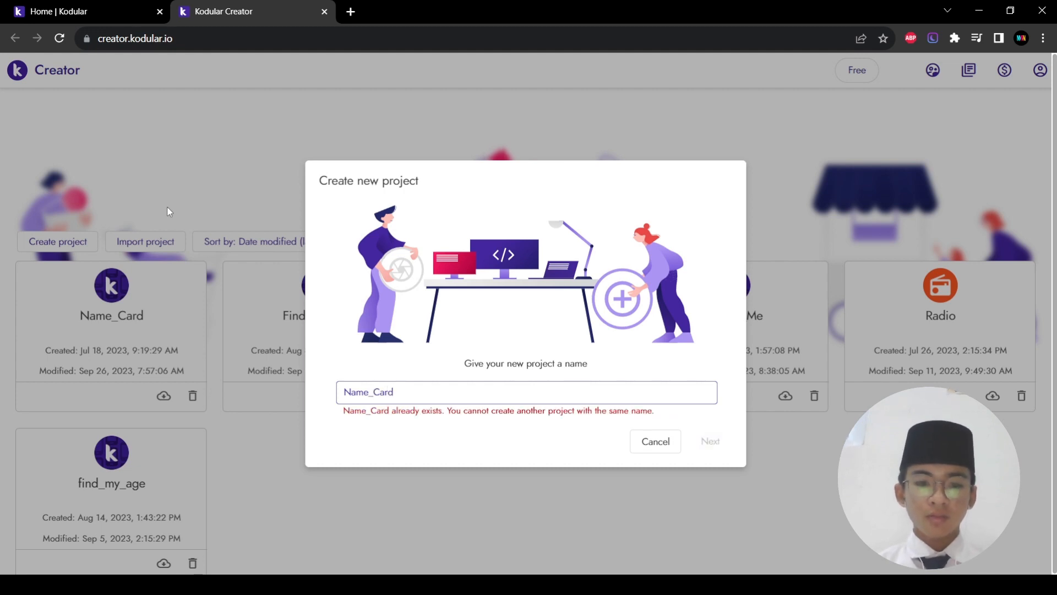
text(_App)
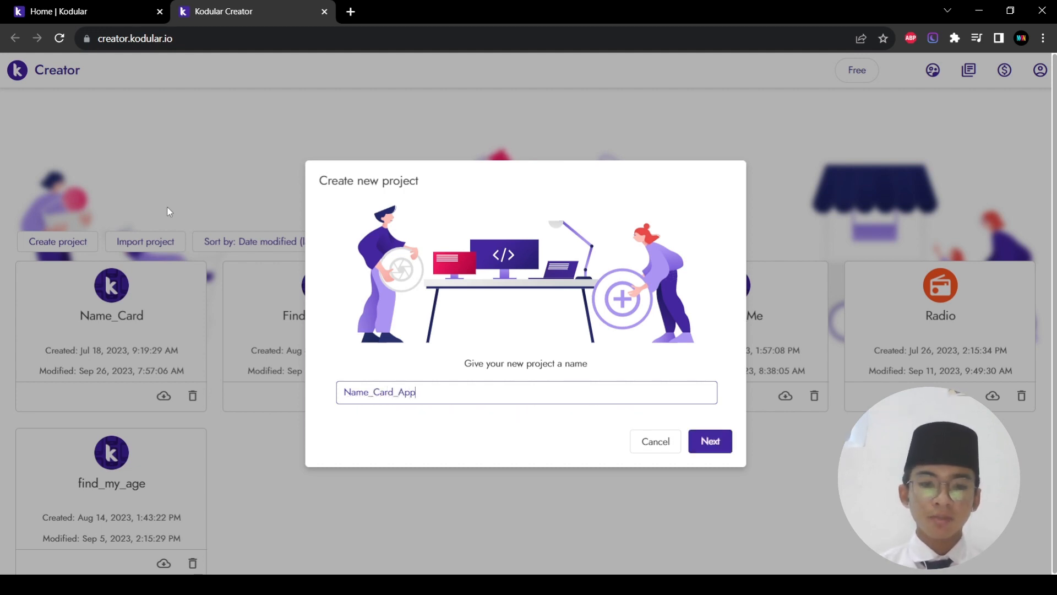
text(_IT)
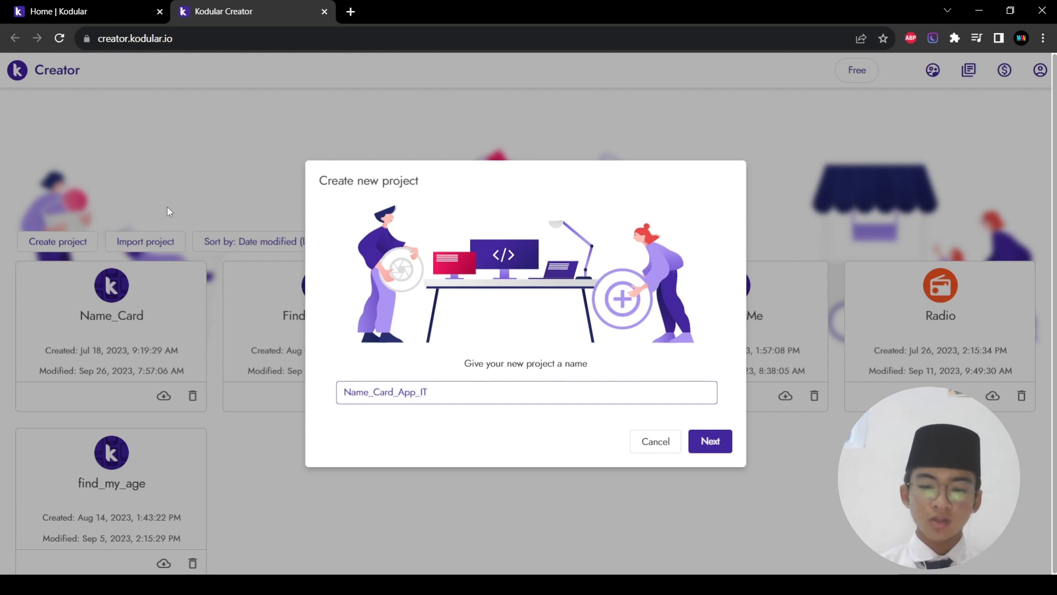
text(_TuT)
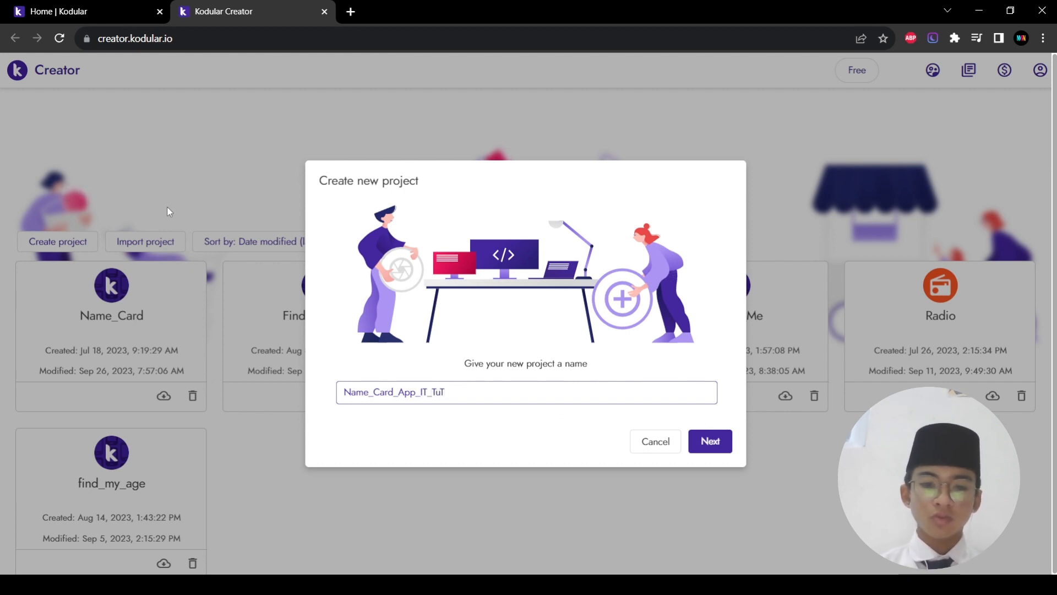
text(orial)
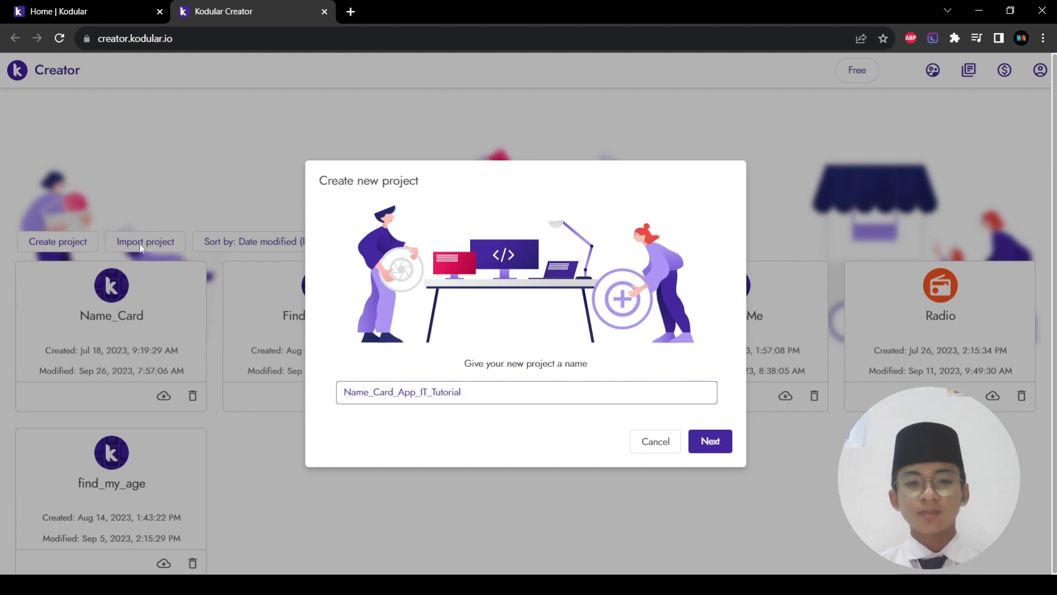
Step: Set the app name to Name Card, keep the Default theme, and finish creating the project
click(712, 445)
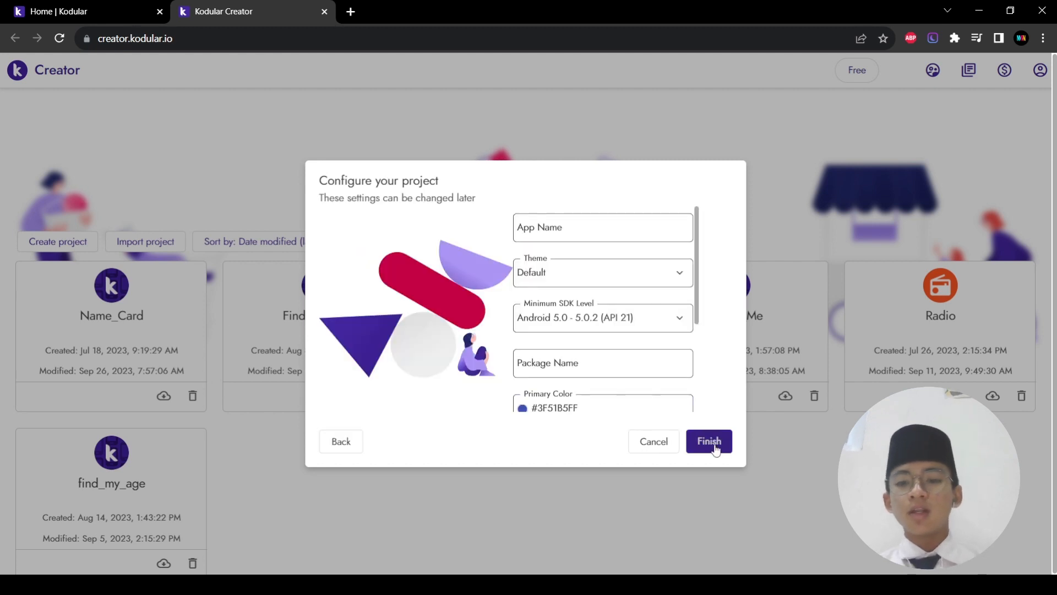
click(551, 230)
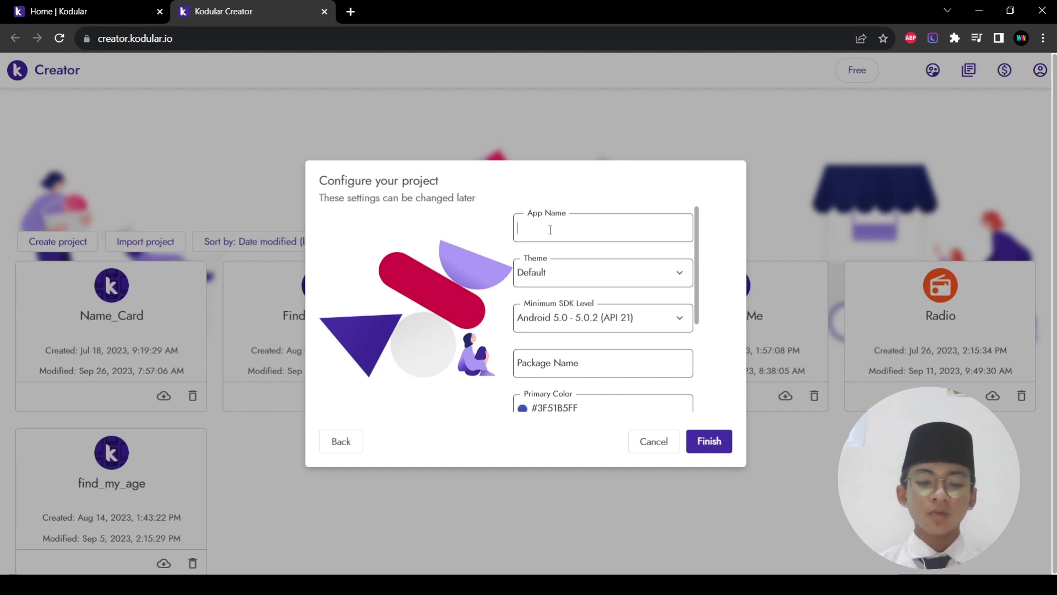
text(Name Card)
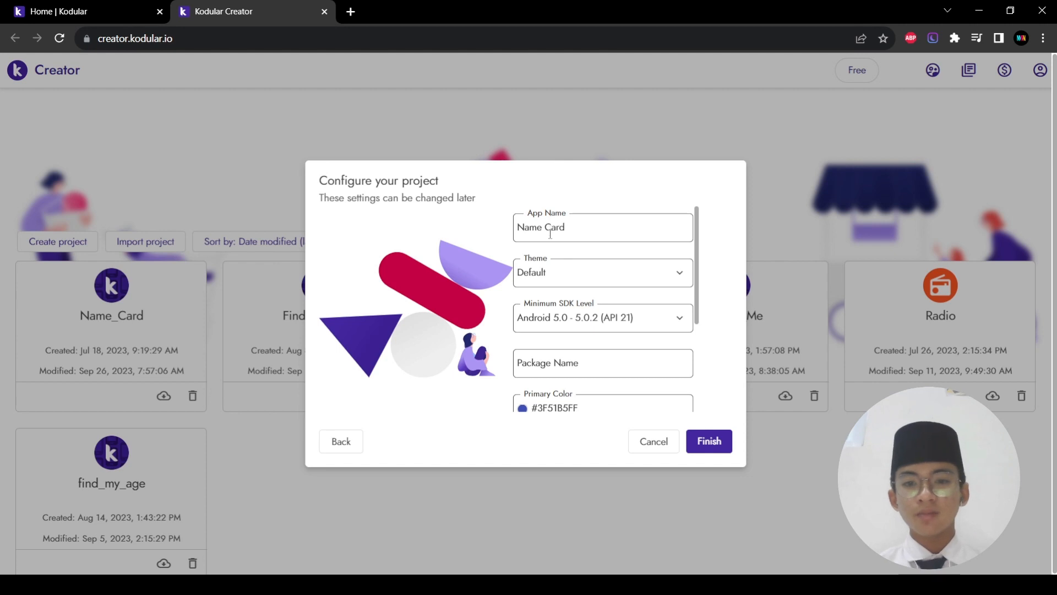
click(535, 272)
click(585, 266)
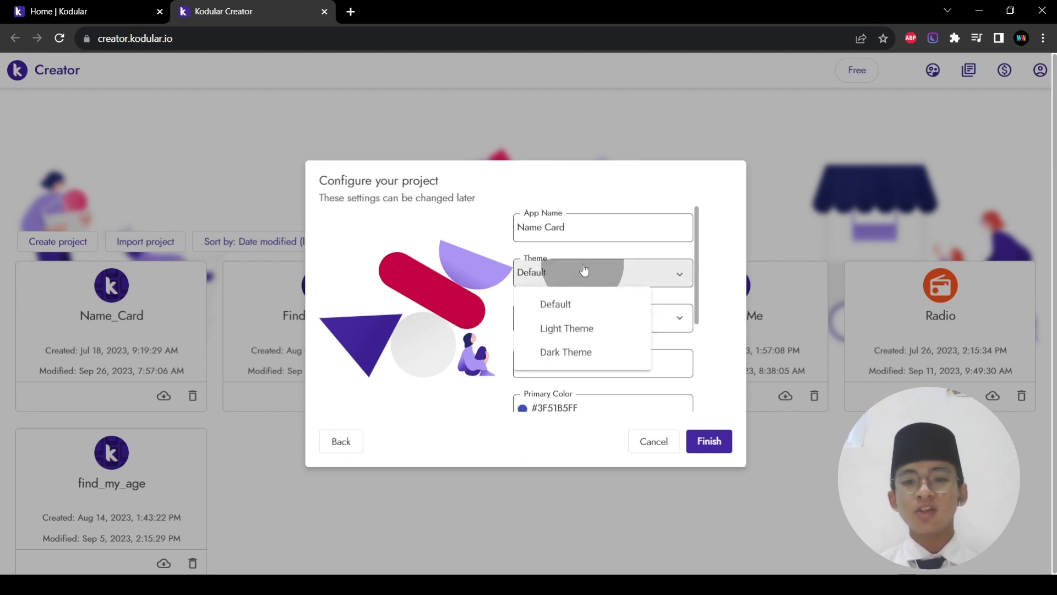
scroll(586, 318, down, 1)
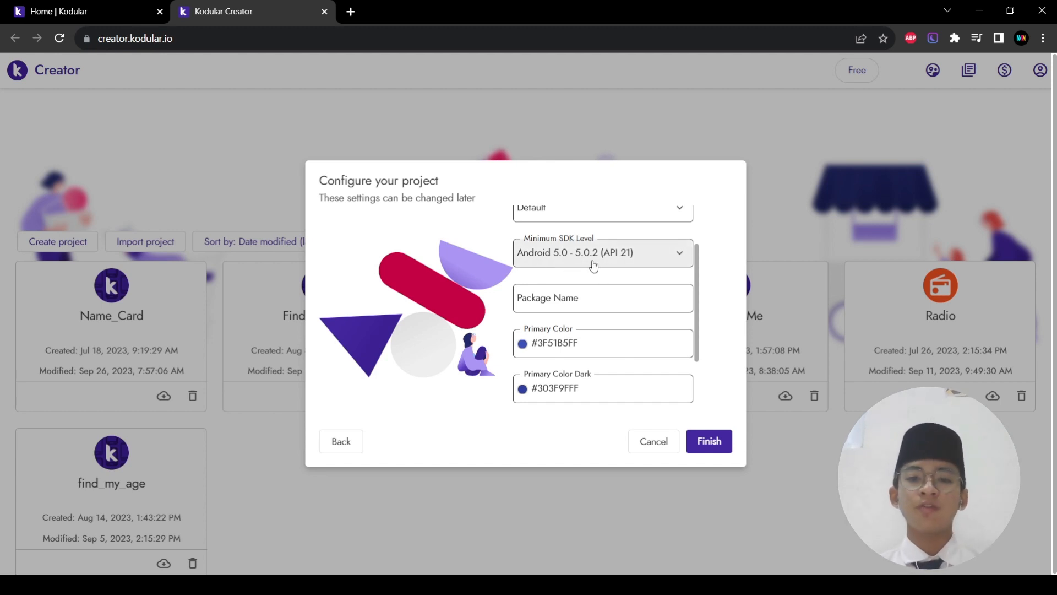
scroll(594, 267, down, 1)
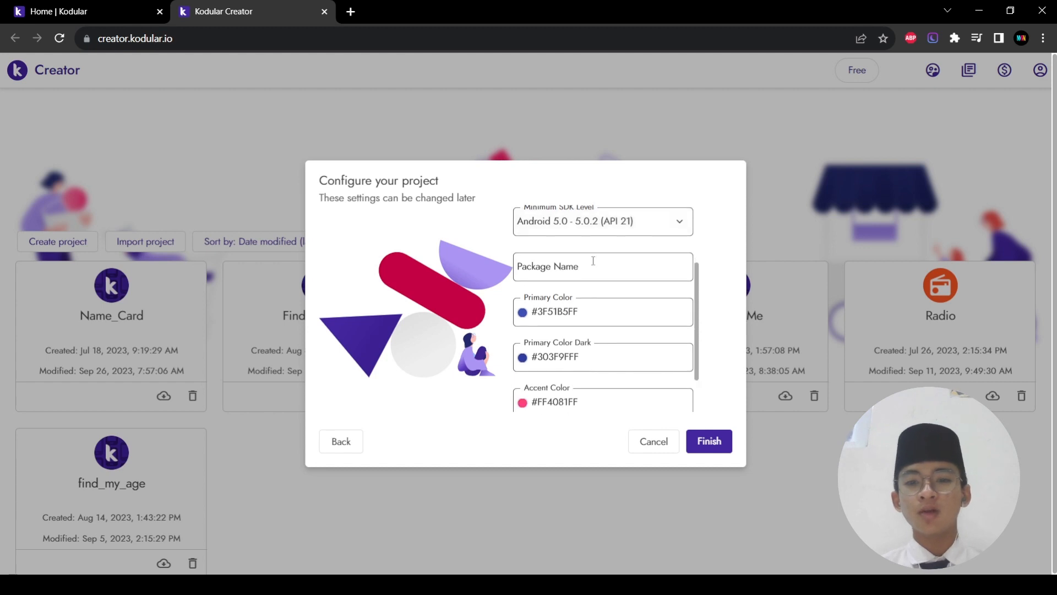
click(570, 275)
scroll(595, 374, down, 2)
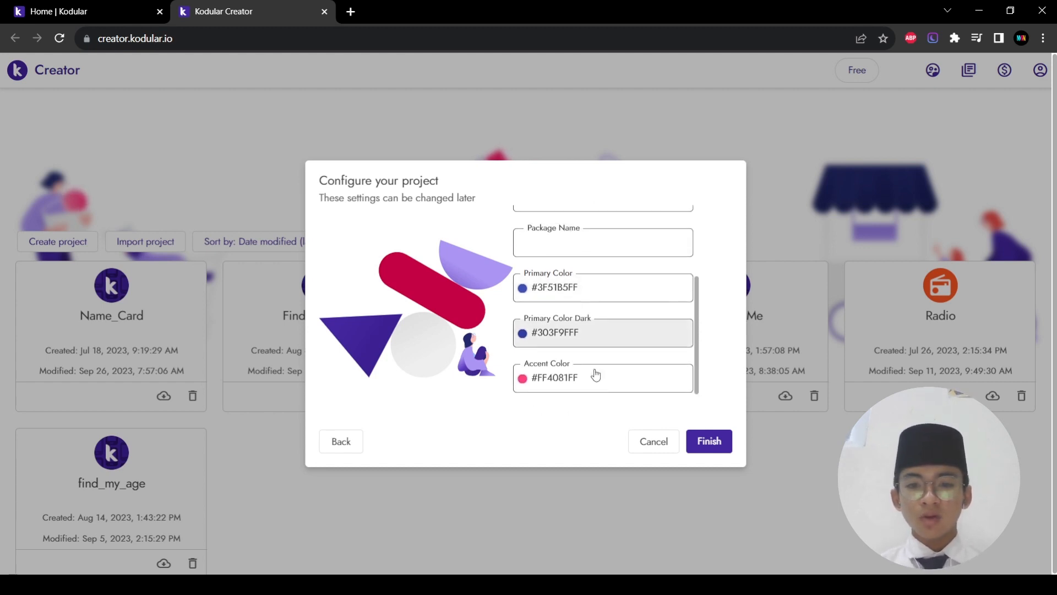
click(705, 441)
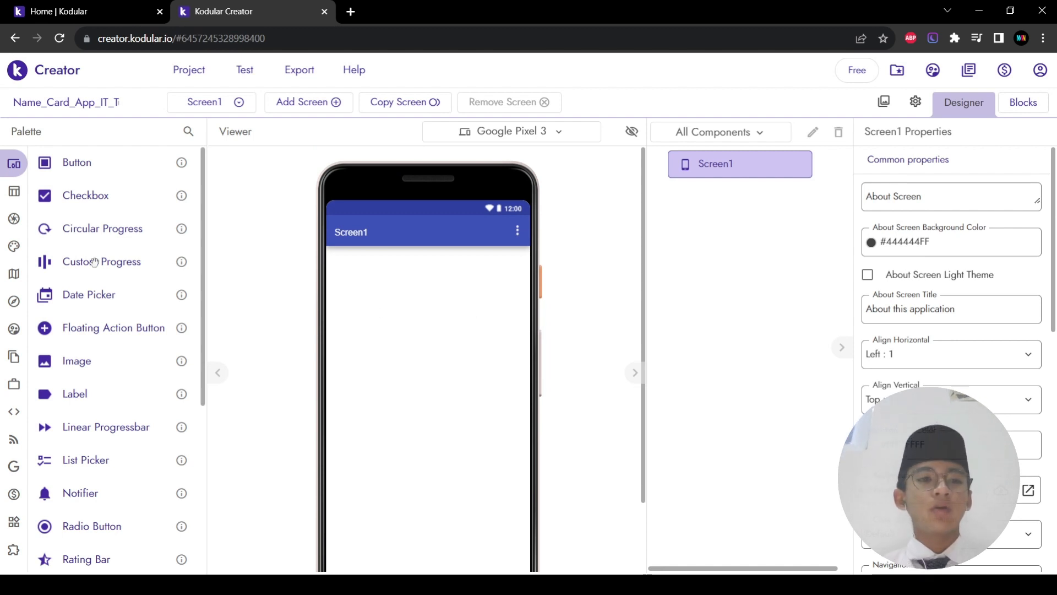
Step: Switch the viewer's preview device from Google Pixel 3 to Samsung Galaxy S9
mouse_move(20, 205)
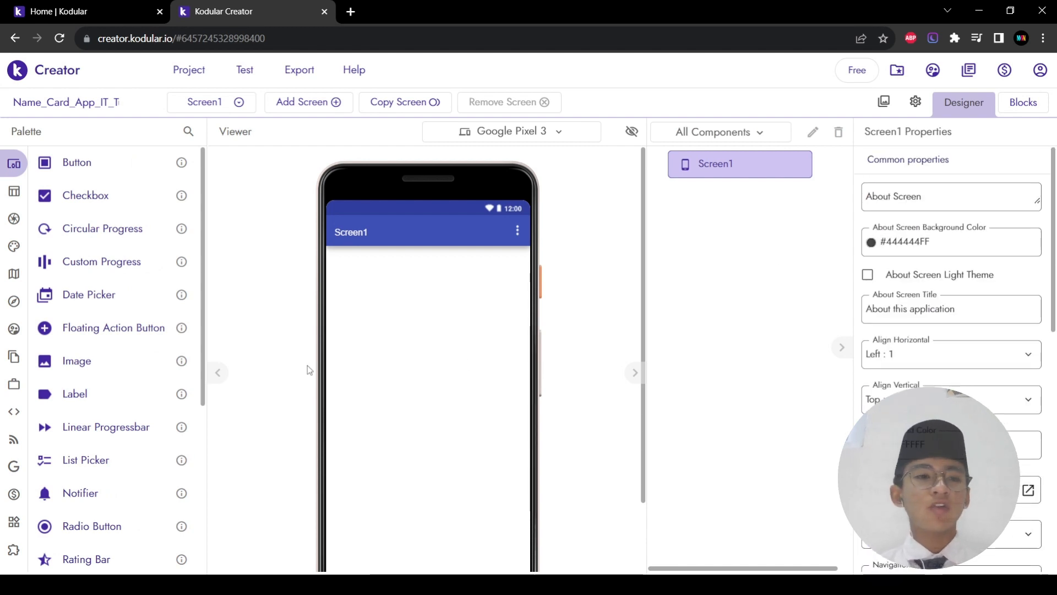
scroll(107, 315, down, 1)
scroll(108, 318, up, 1)
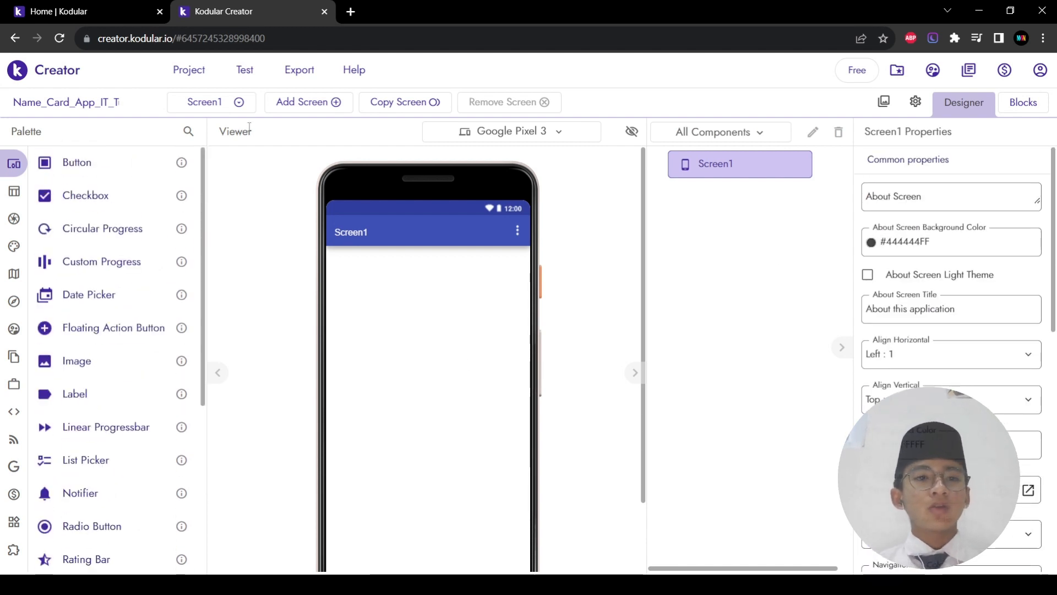
click(236, 103)
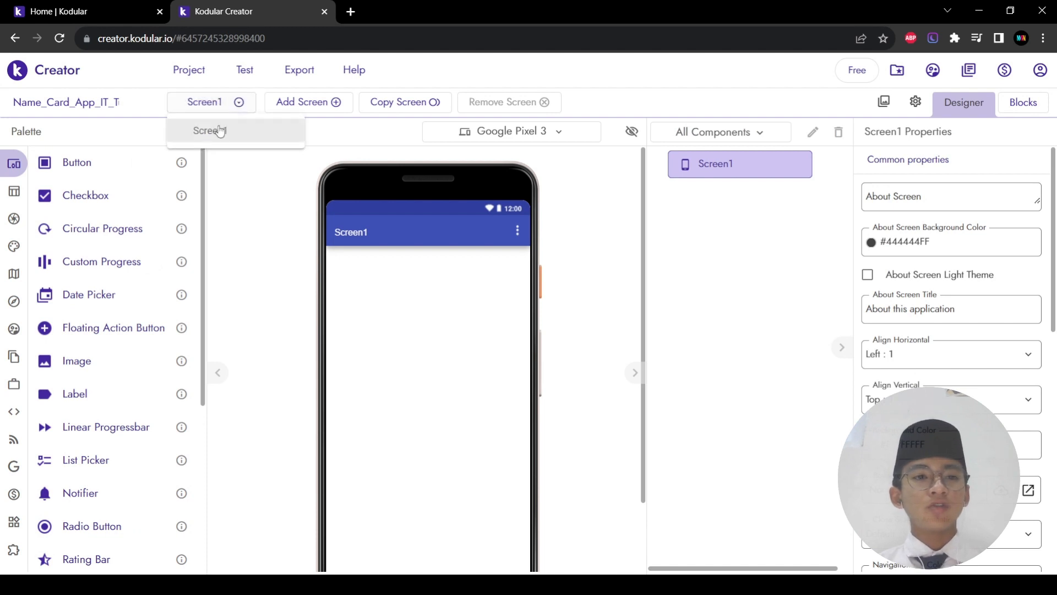
drag(287, 139, 312, 166)
click(288, 224)
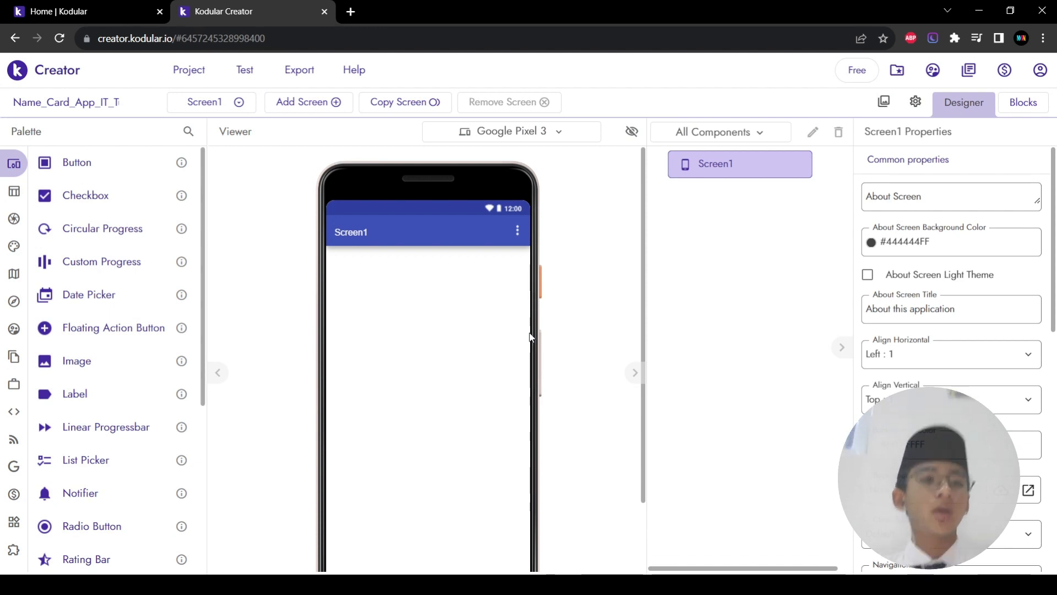
click(480, 138)
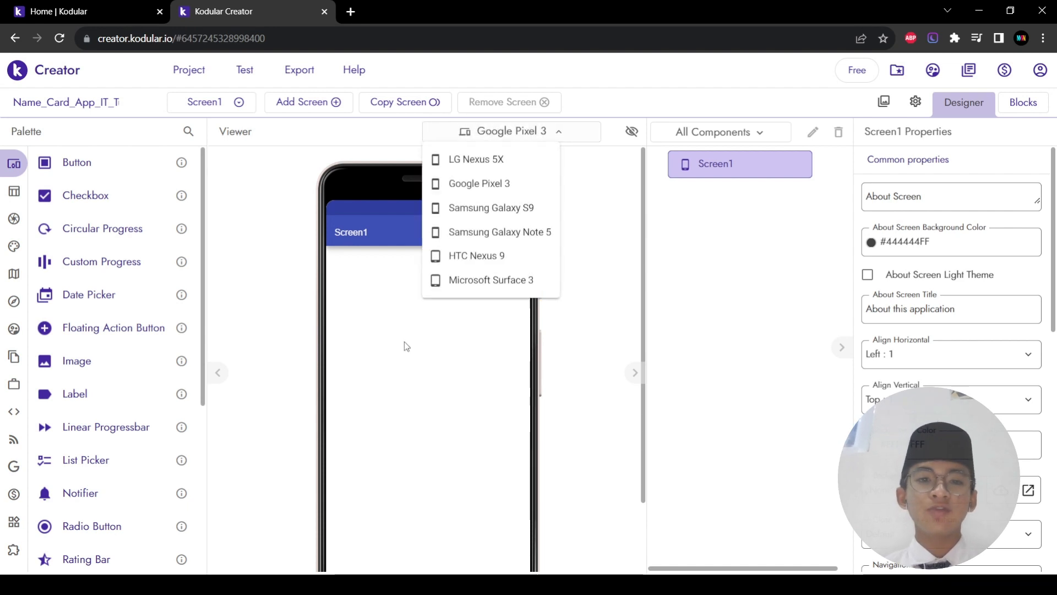
click(514, 214)
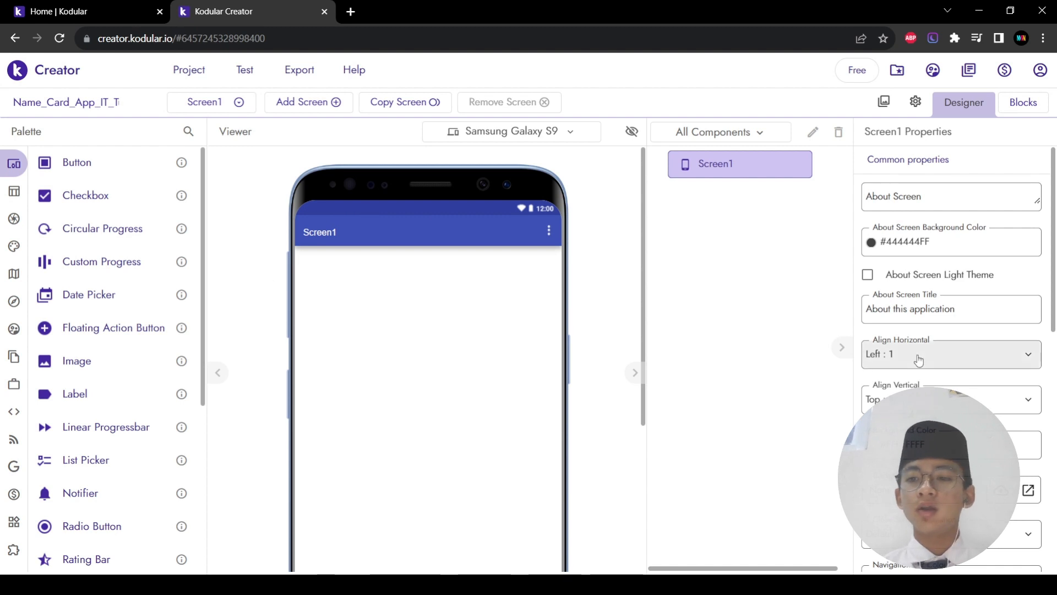
scroll(919, 358, down, 7)
scroll(918, 359, down, 2)
scroll(959, 303, up, 1)
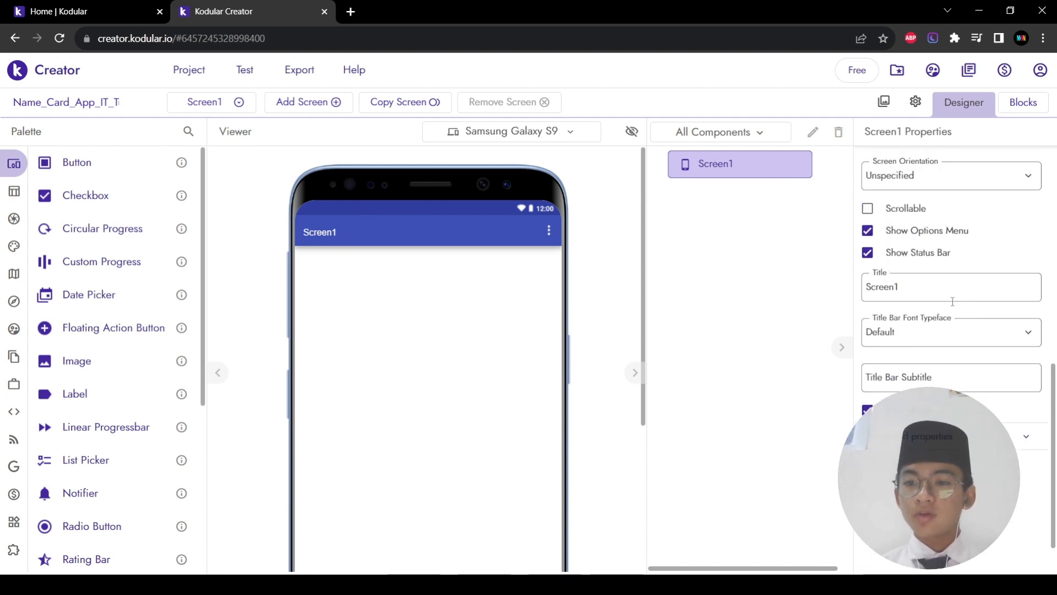
double_click(934, 300)
click(711, 170)
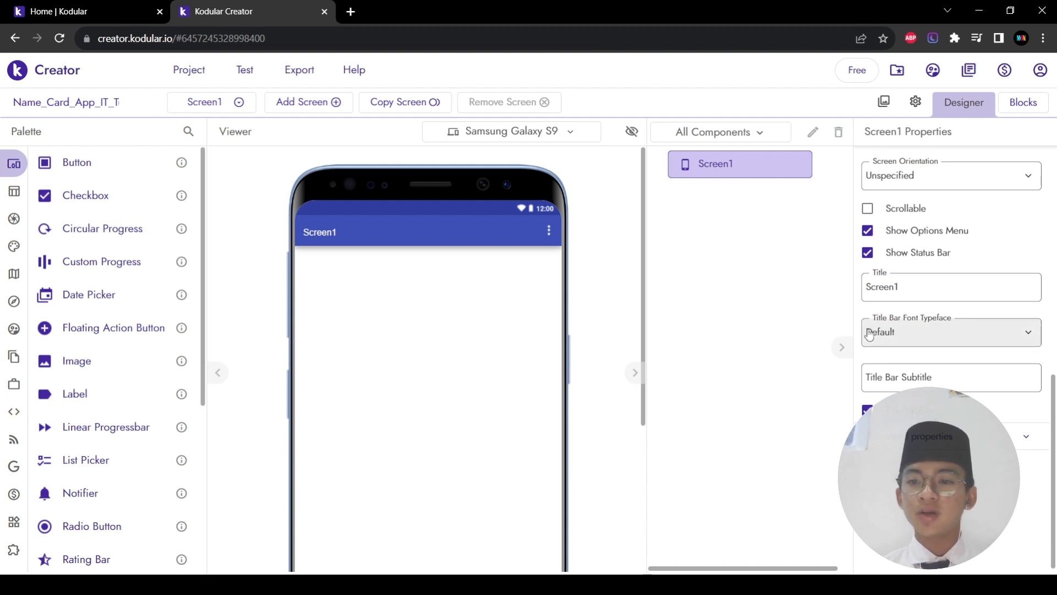
double_click(899, 297)
text(Name Card)
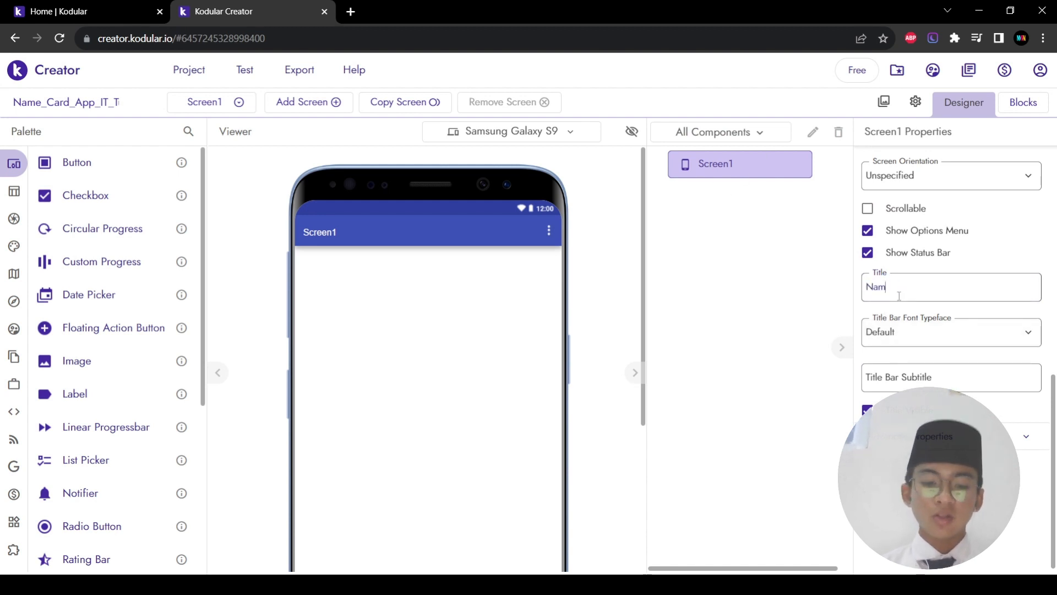
click(844, 319)
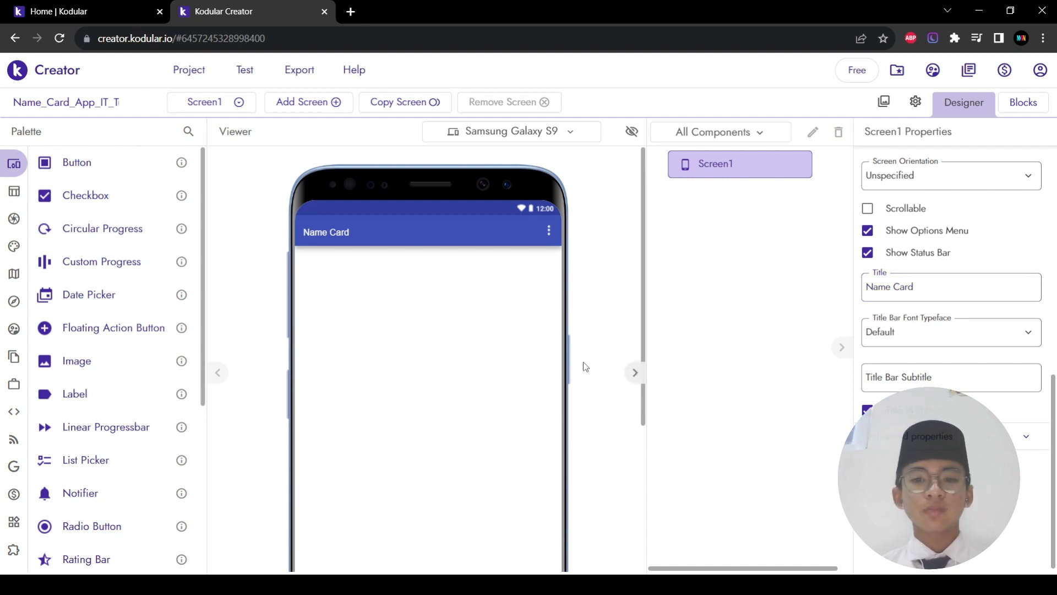
scroll(495, 382, down, 3)
scroll(498, 383, up, 3)
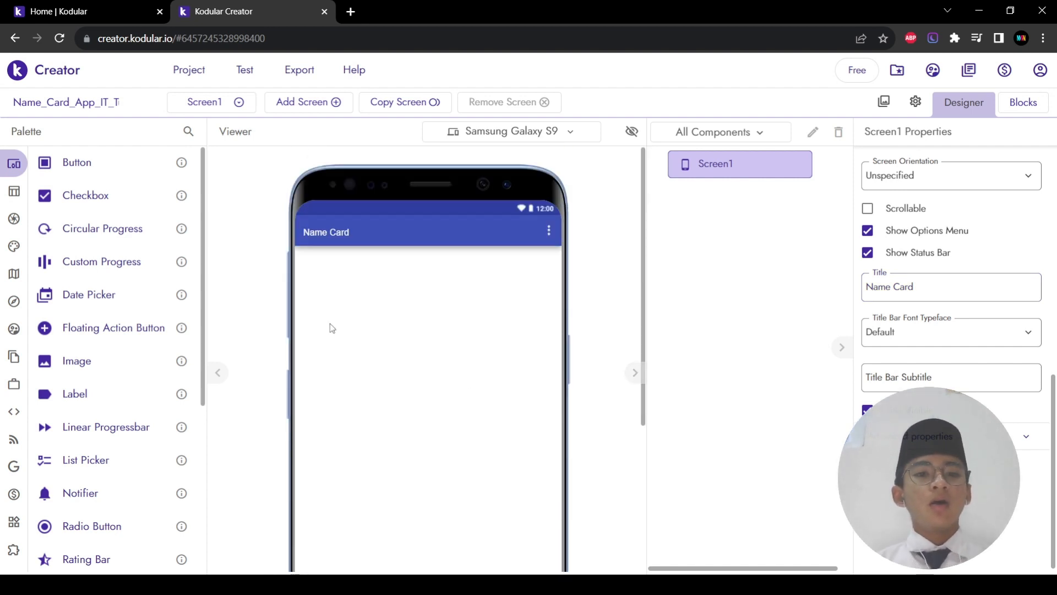
scroll(383, 331, down, 3)
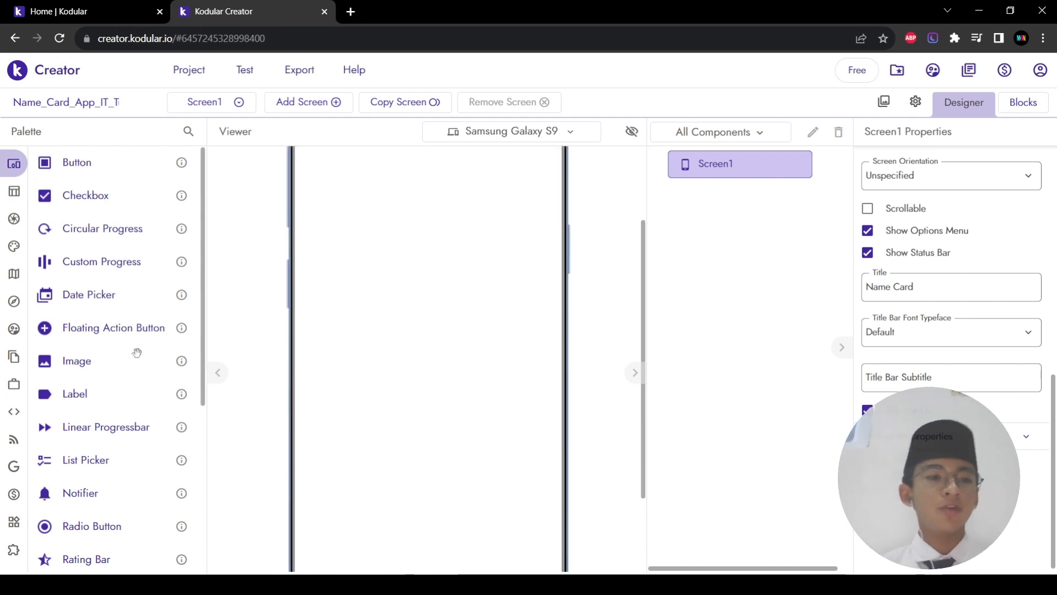
Step: Search the palette for 'card view' and drop a Card View onto Screen1
click(188, 133)
text(car)
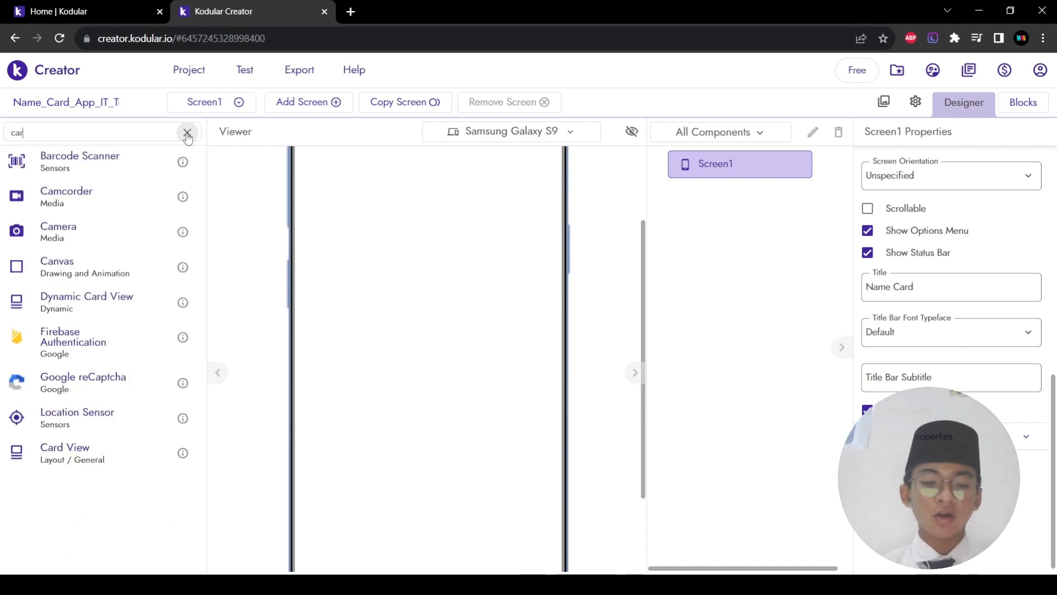
text(d view)
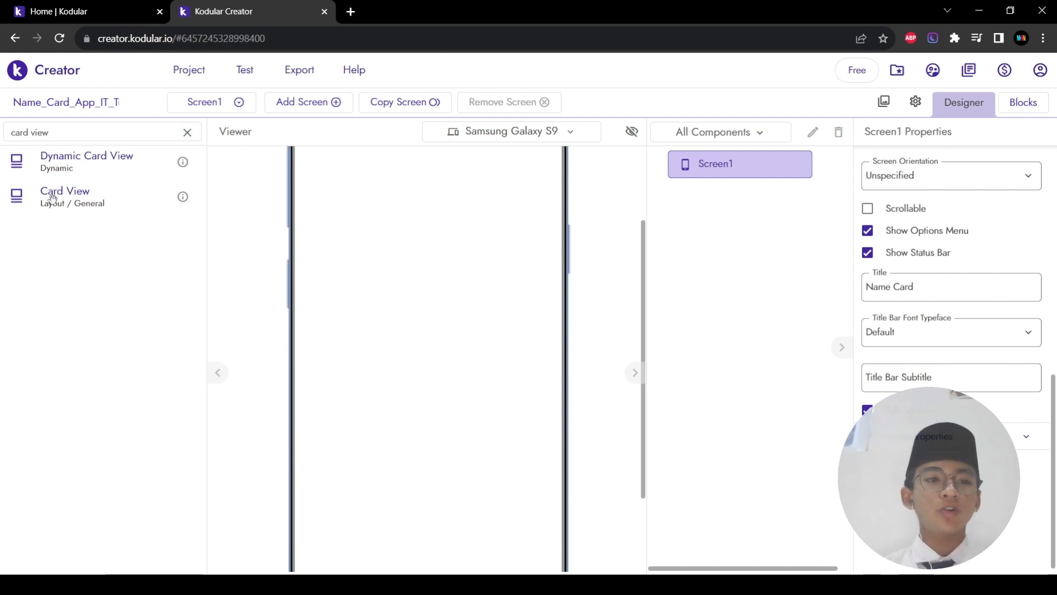
drag(52, 198, 409, 251)
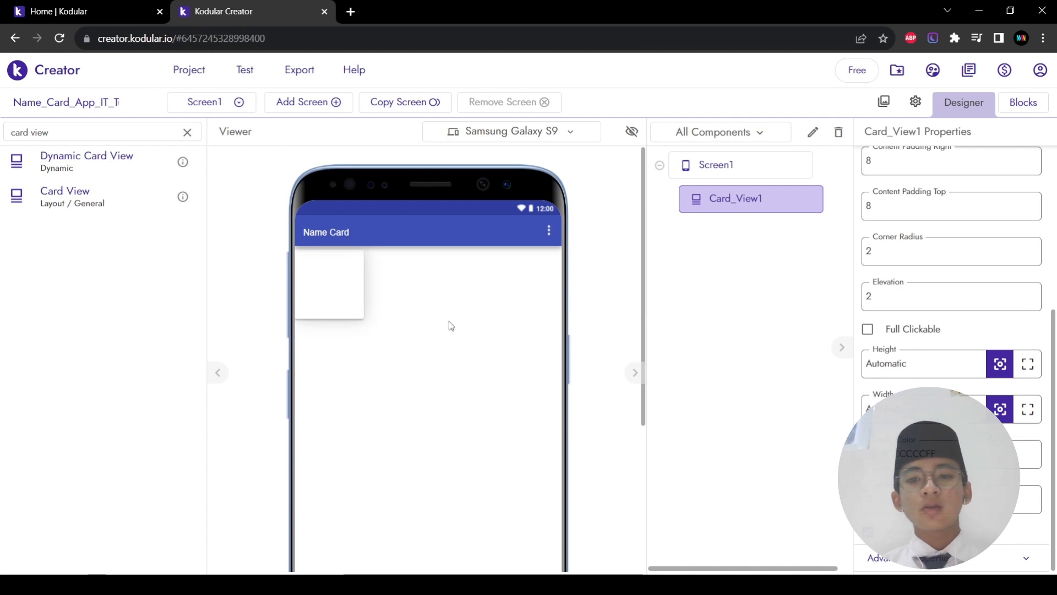
scroll(356, 319, down, 1)
scroll(354, 314, down, 1)
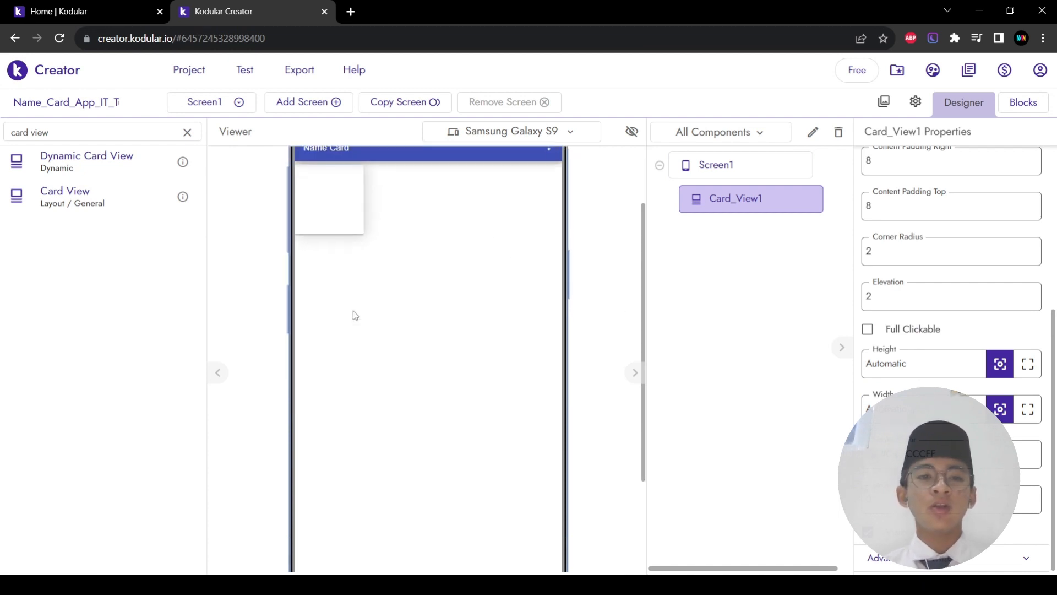
scroll(423, 371, up, 3)
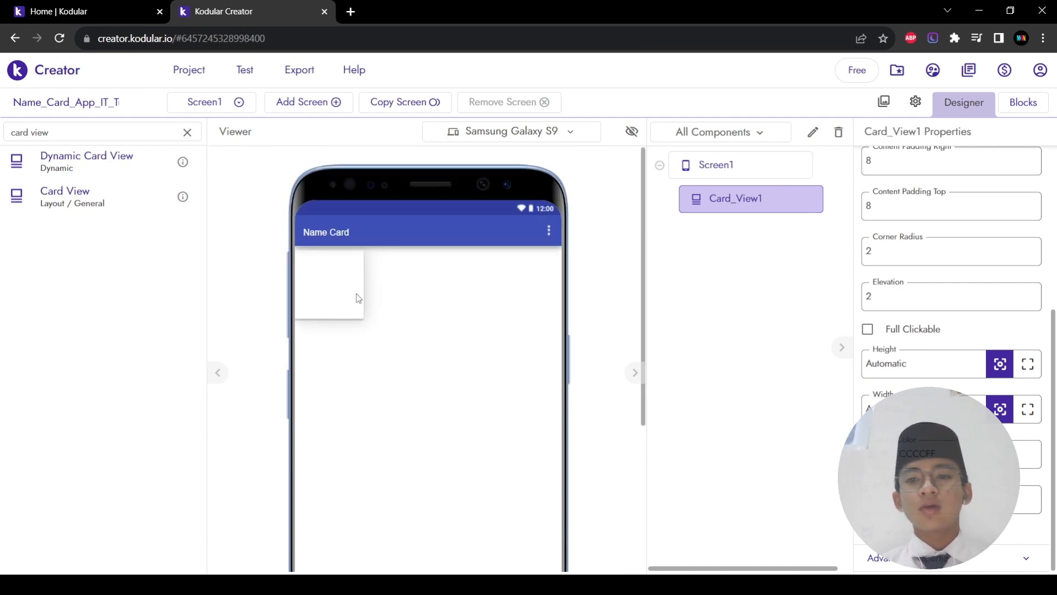
Step: Set Screen1's Align Horizontal to Center : 3 and Align Vertical to Center : 2
click(735, 164)
scroll(999, 288, down, 5)
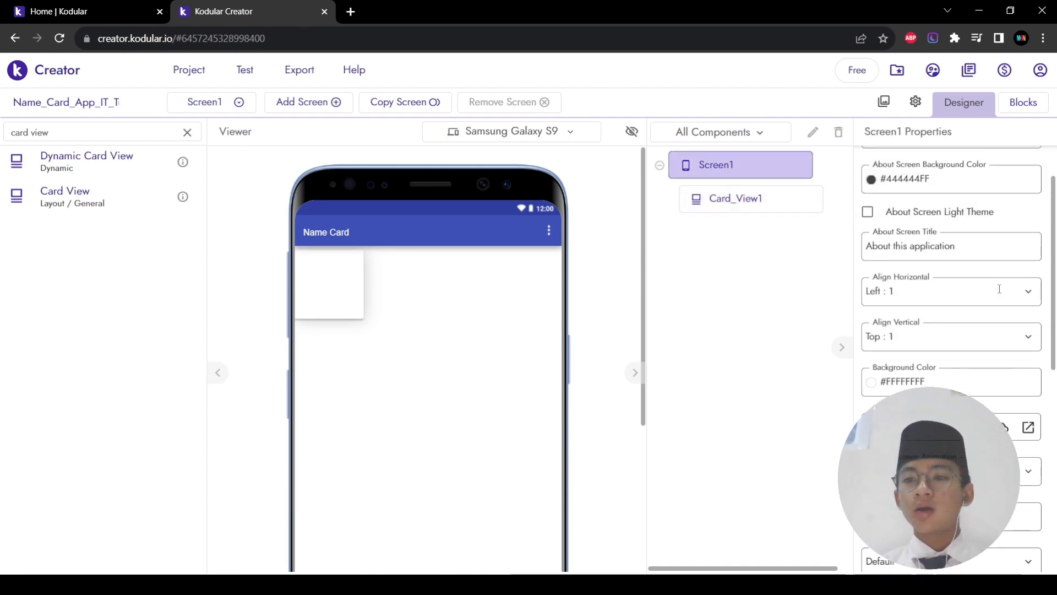
scroll(999, 291, up, 1)
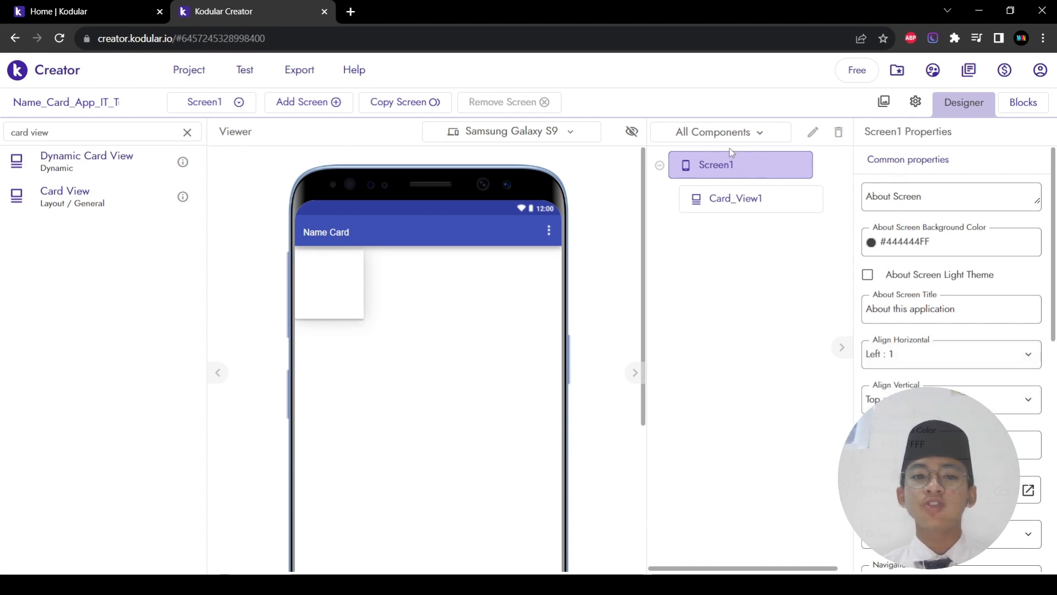
click(908, 364)
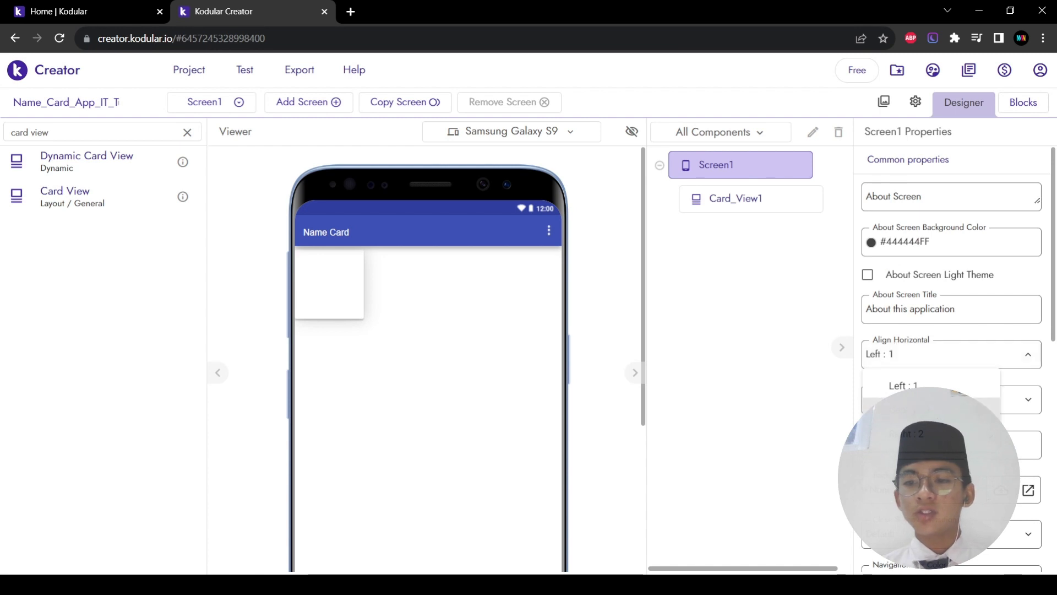
click(904, 409)
scroll(459, 271, down, 5)
scroll(459, 271, up, 5)
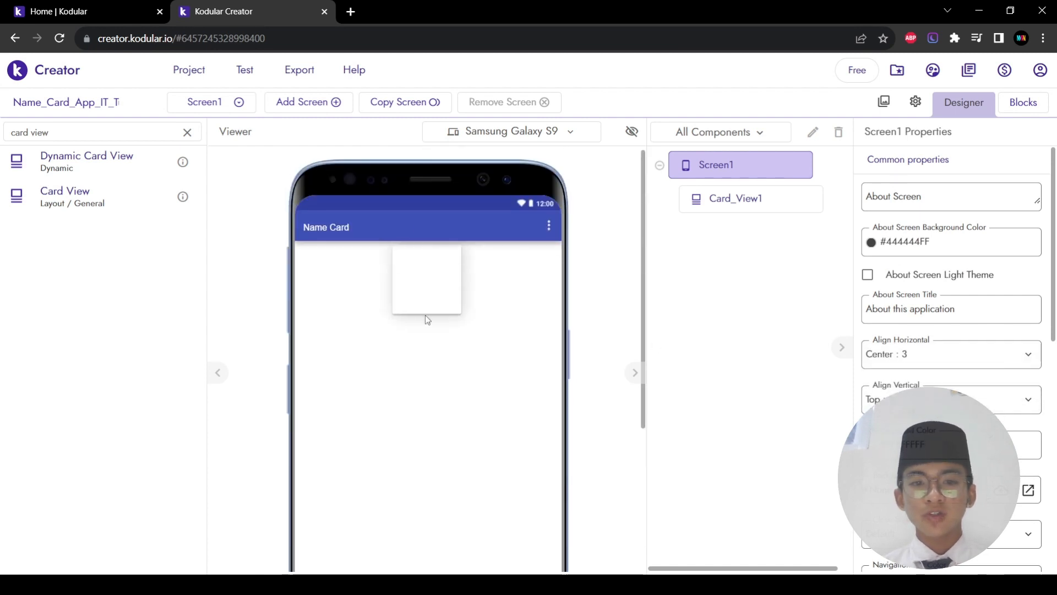
click(876, 392)
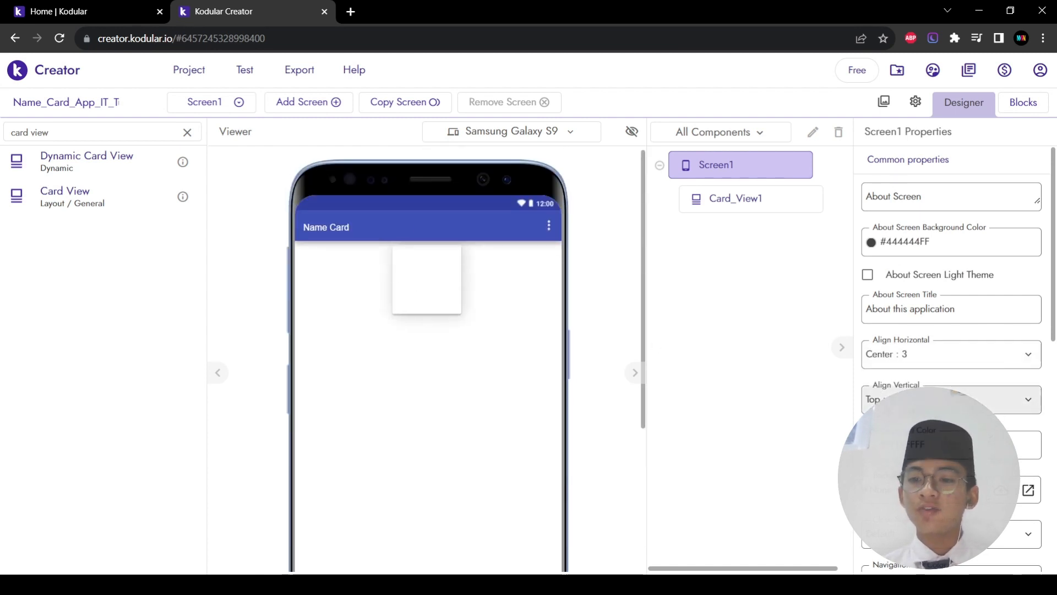
click(909, 455)
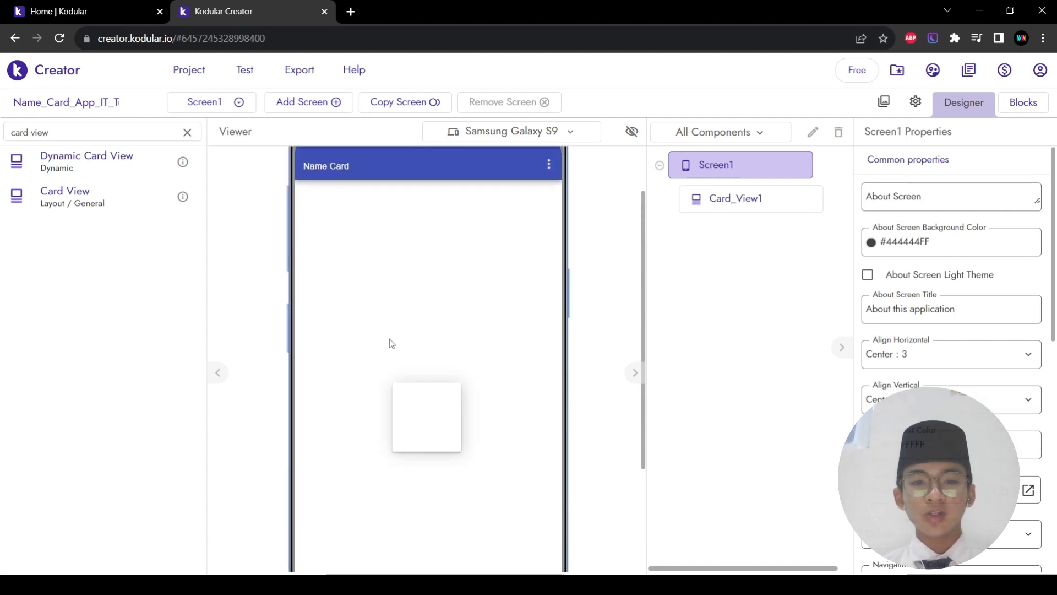
scroll(469, 357, down, 3)
scroll(469, 356, up, 2)
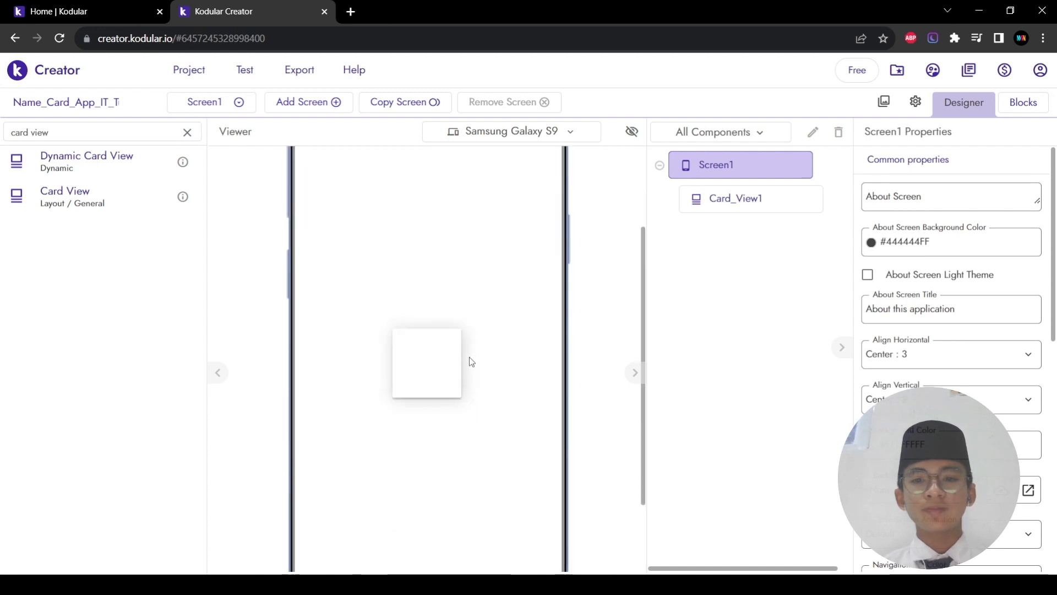
scroll(469, 357, down, 1)
scroll(422, 342, up, 4)
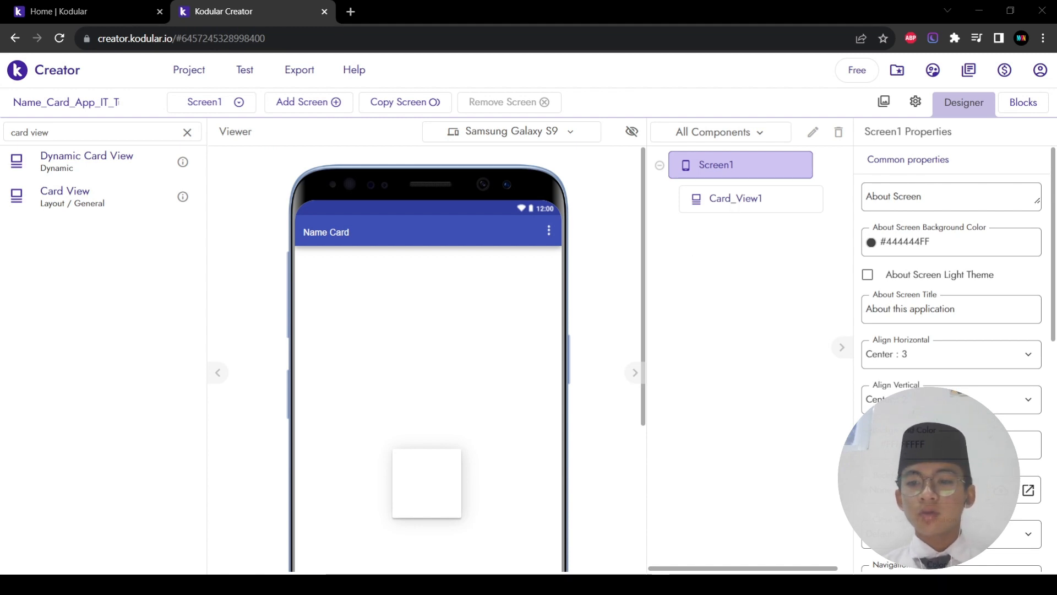
Step: Change Card_View1's Height from Automatic to 70%
click(432, 468)
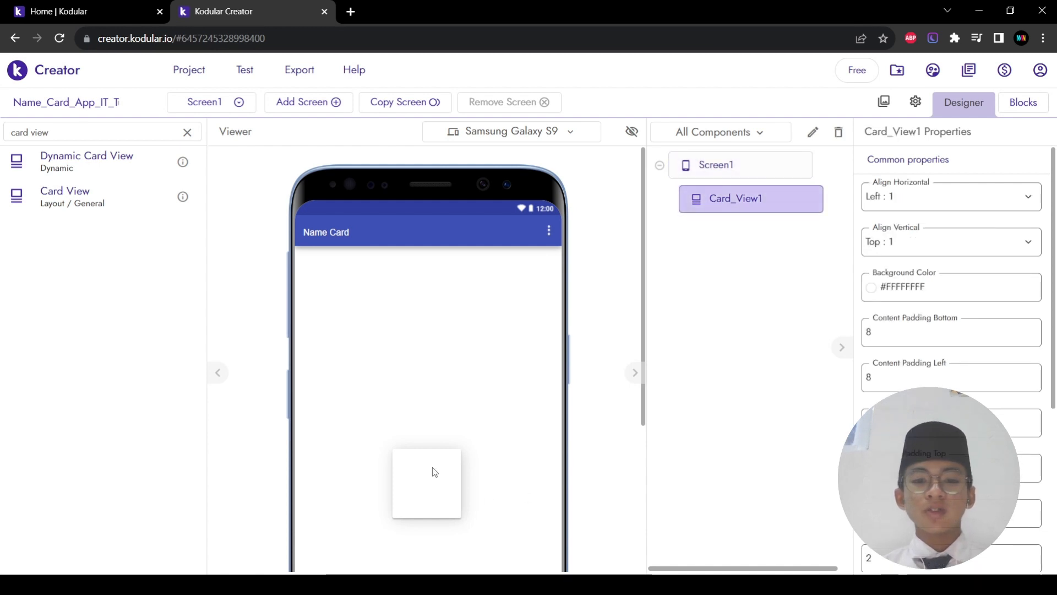
scroll(939, 367, down, 4)
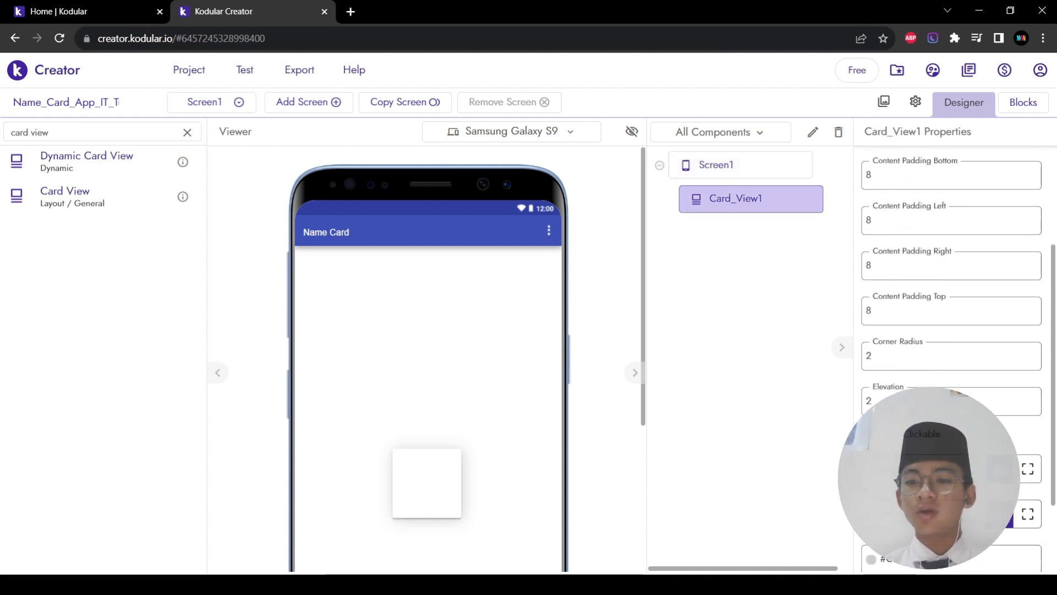
click(915, 392)
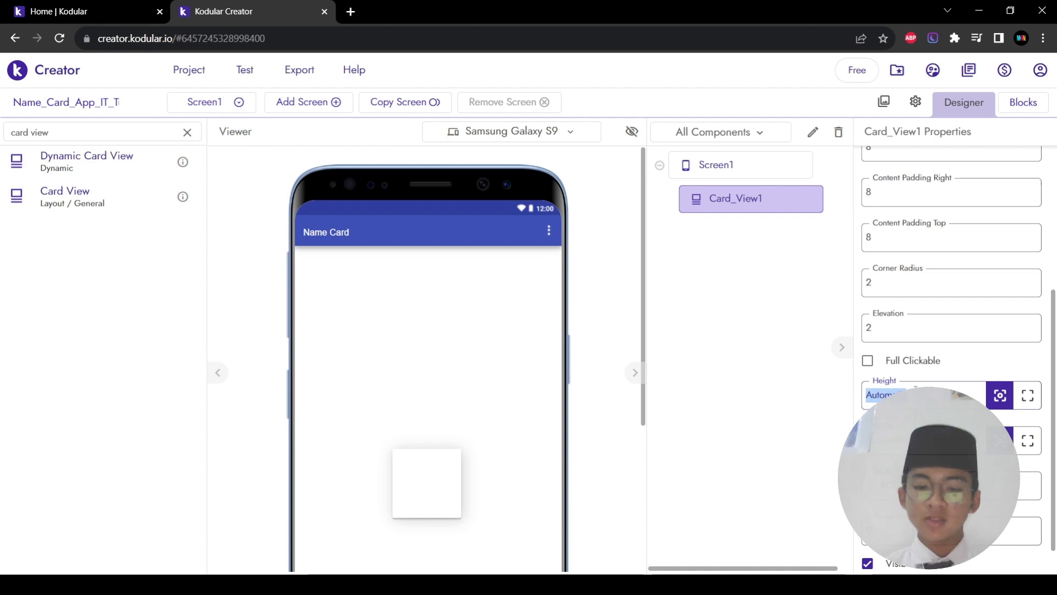
text(70%)
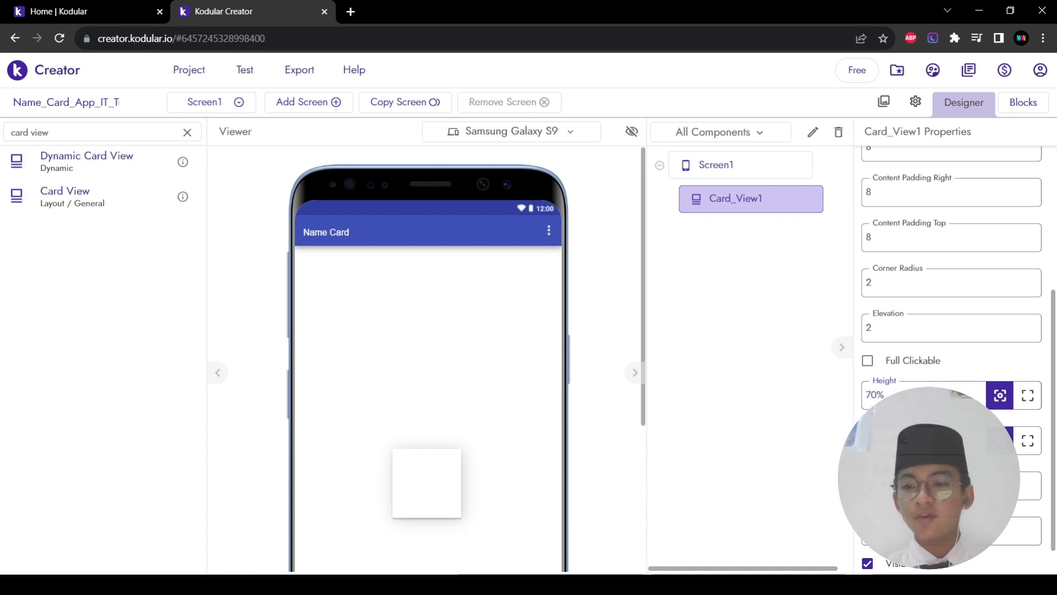
key(Return)
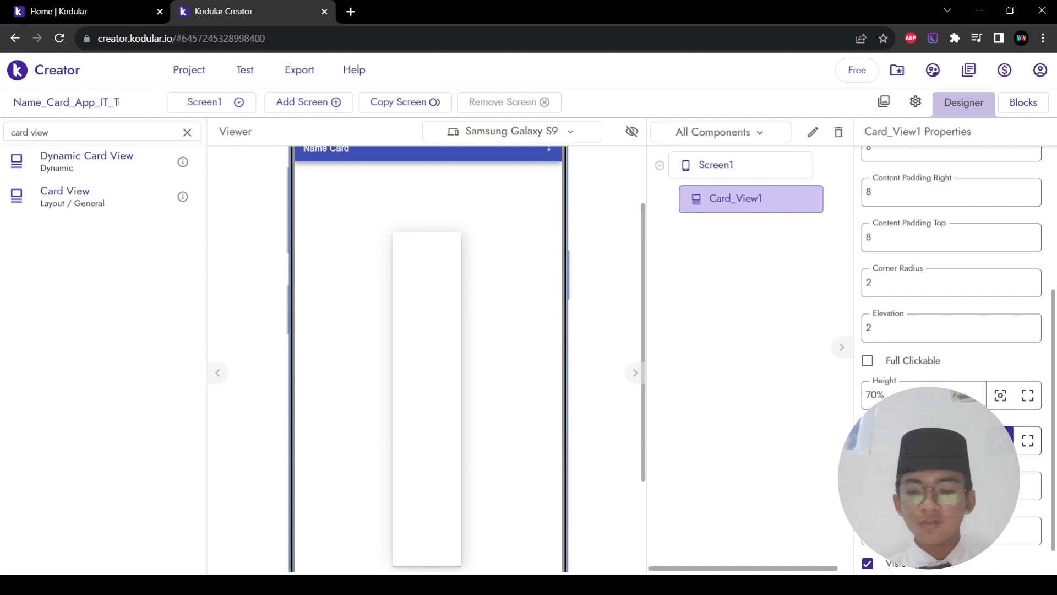
scroll(469, 404, down, 1)
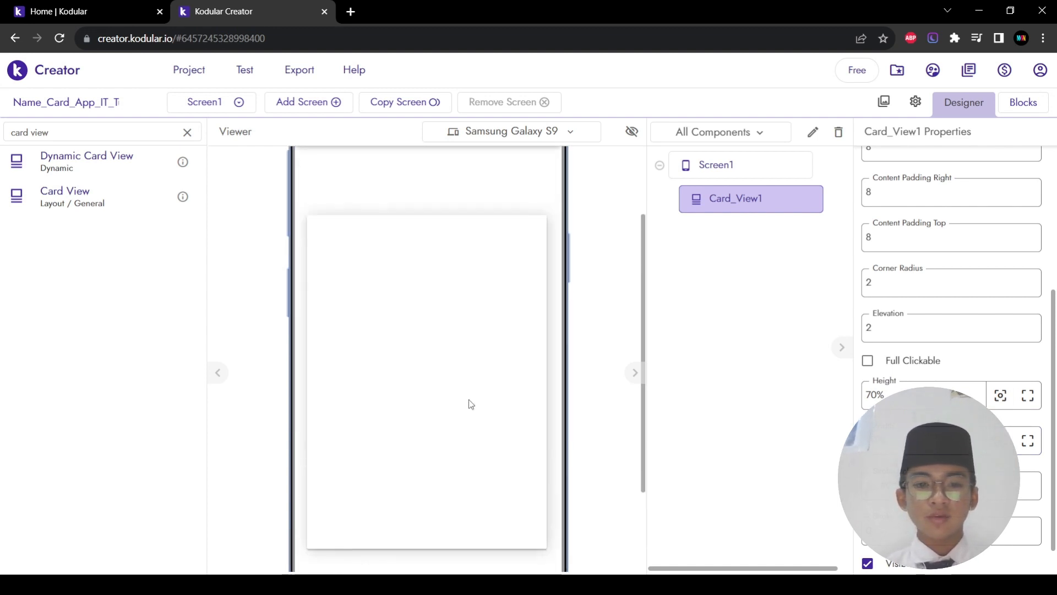
scroll(471, 404, up, 1)
scroll(383, 358, down, 1)
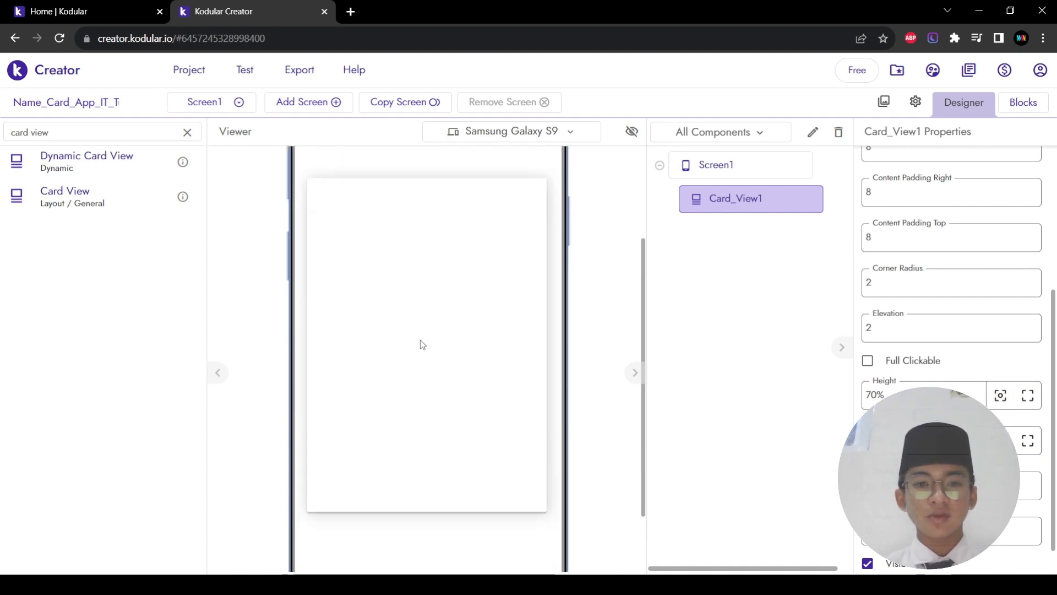
scroll(413, 372, up, 3)
scroll(450, 380, down, 1)
scroll(451, 380, up, 1)
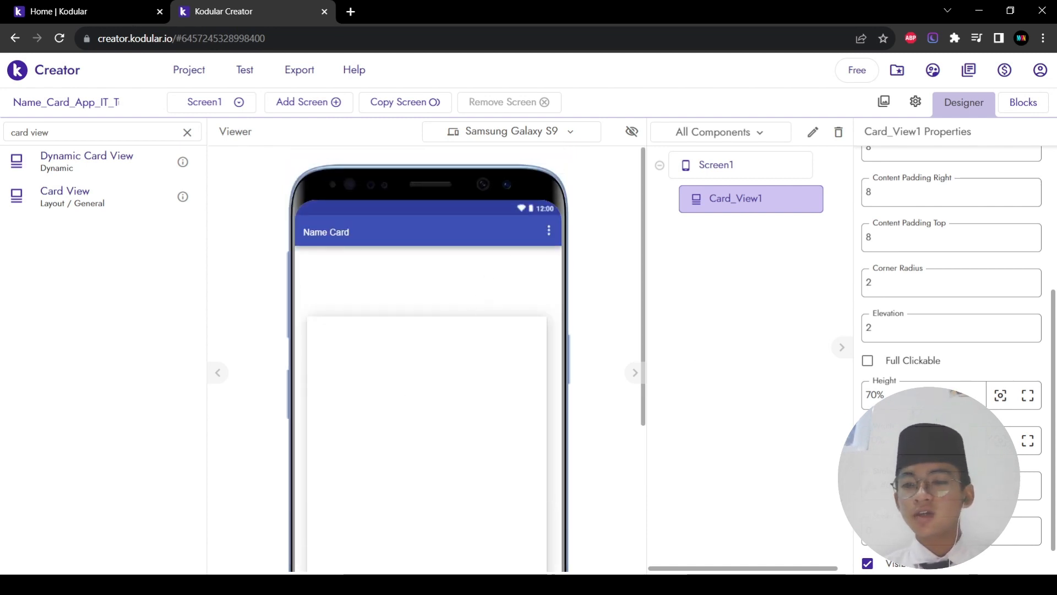
scroll(911, 361, up, 4)
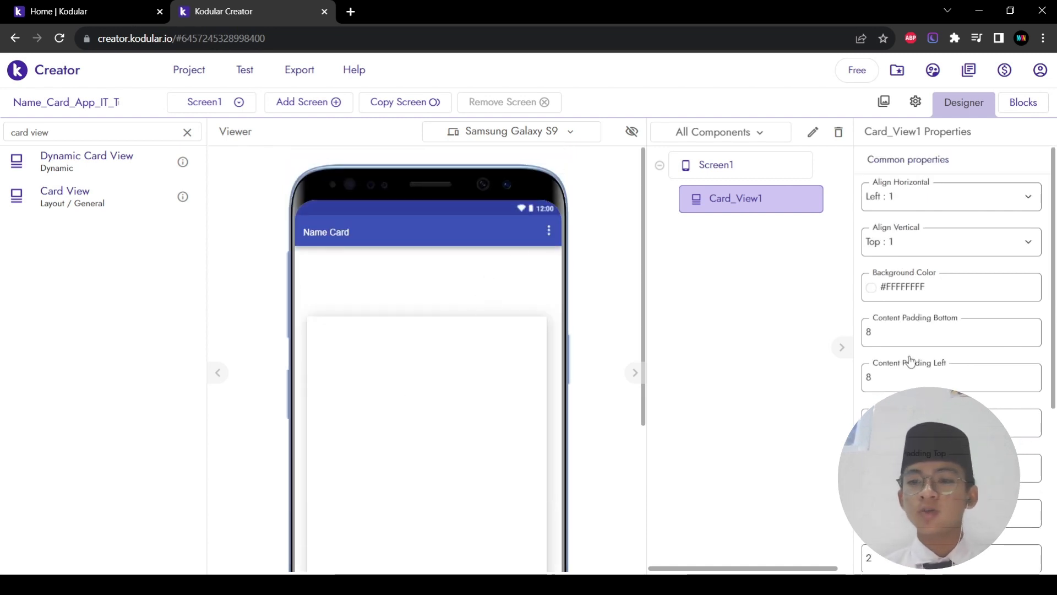
Step: Set Screen1's Background Color to blue (#387FFDFE) using the colour picker
click(938, 302)
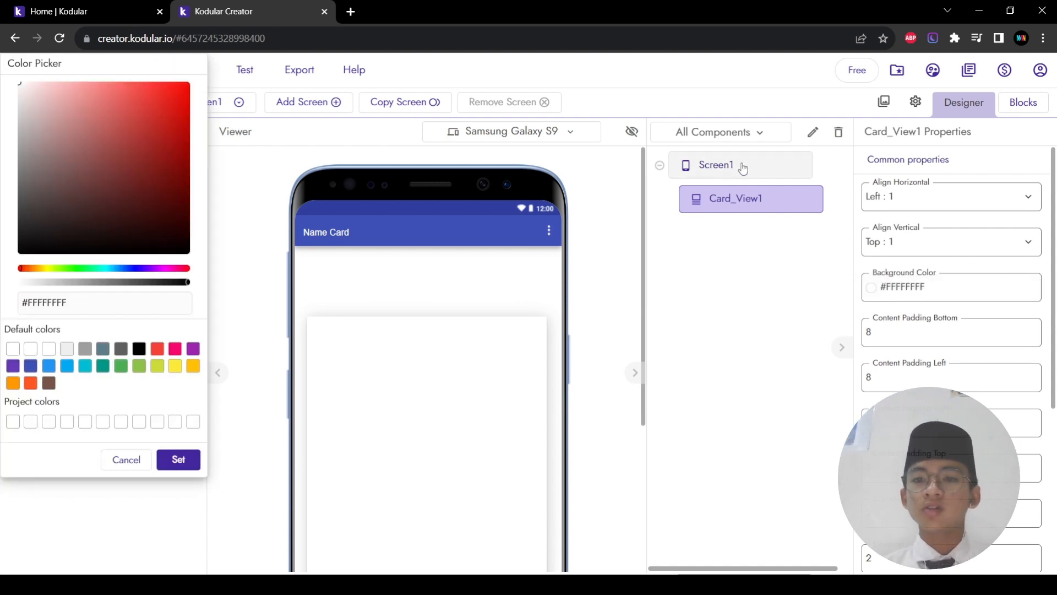
click(127, 461)
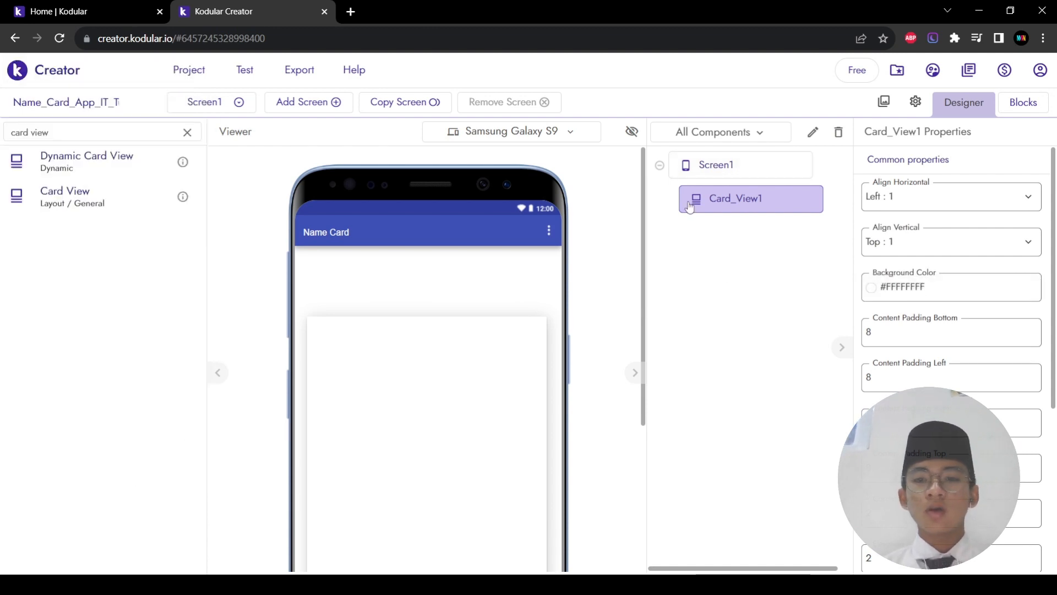
click(736, 164)
scroll(945, 336, down, 2)
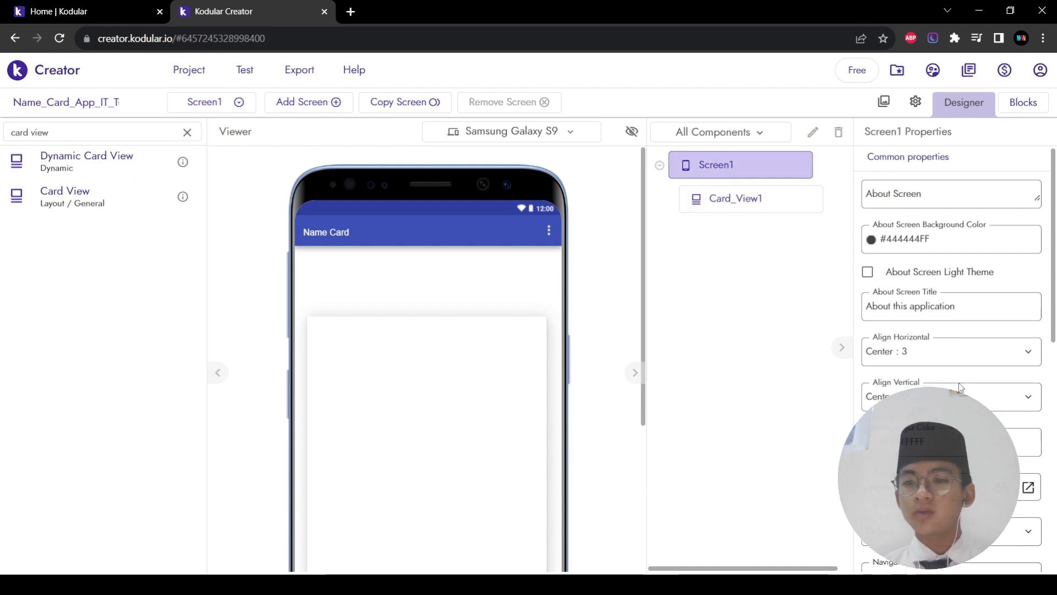
click(928, 337)
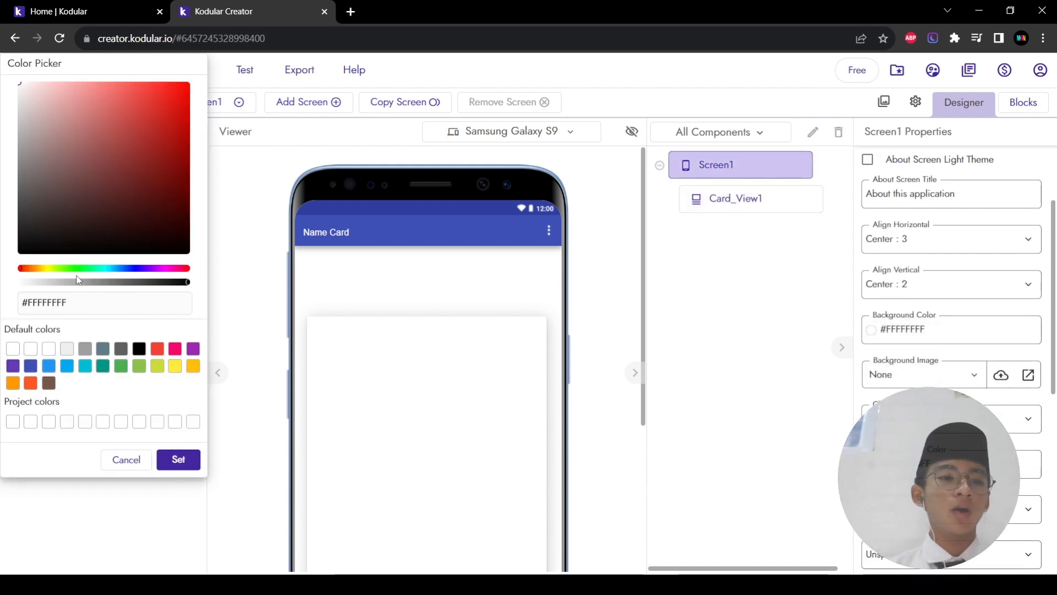
drag(72, 273, 120, 277)
mouse_move(69, 101)
mouse_down()
mouse_move(87, 87)
mouse_move(151, 82)
mouse_up()
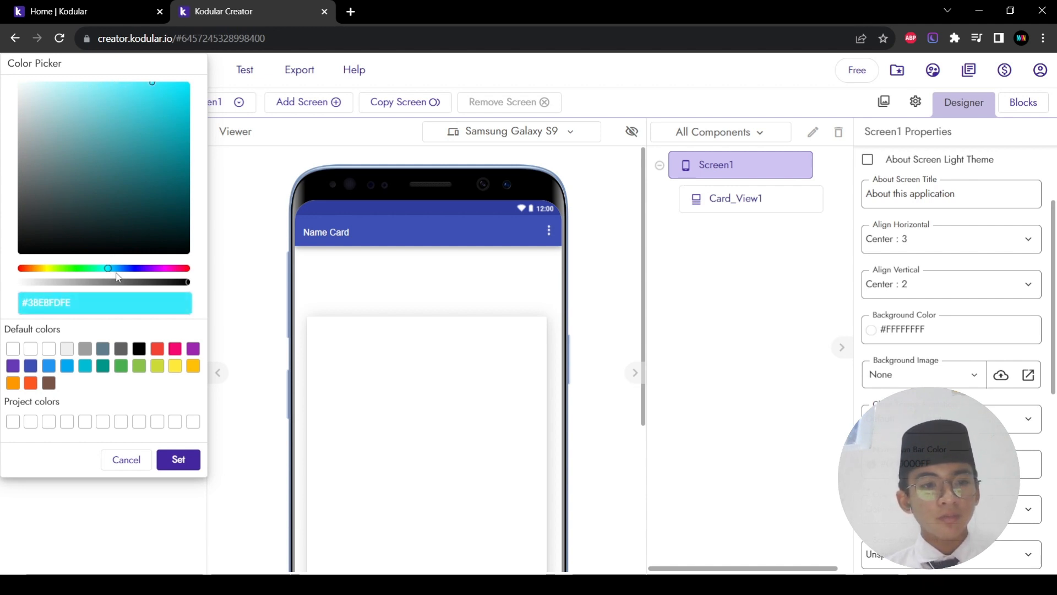
drag(112, 274, 125, 275)
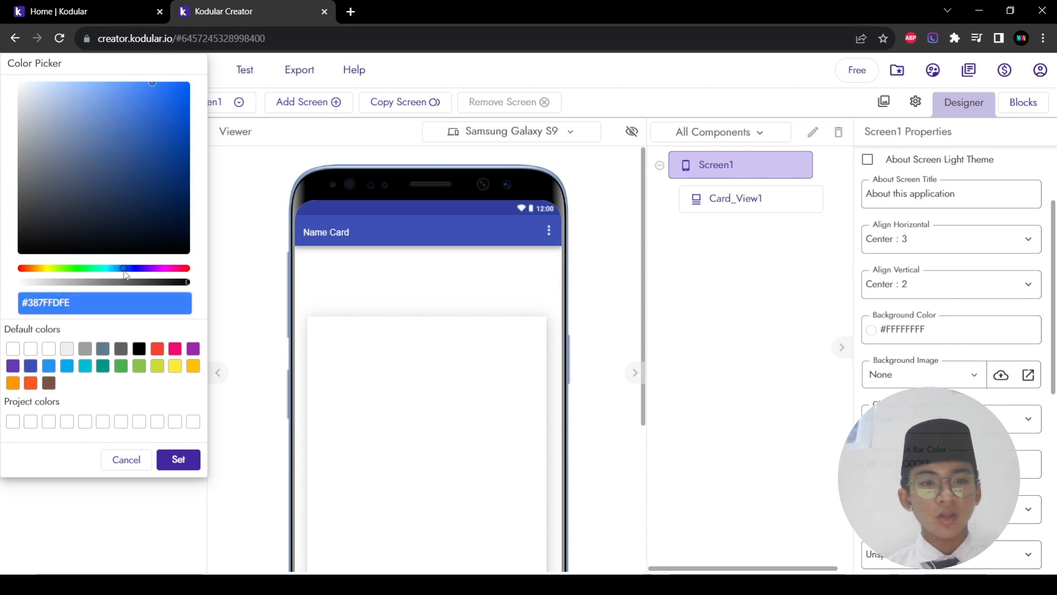
click(178, 459)
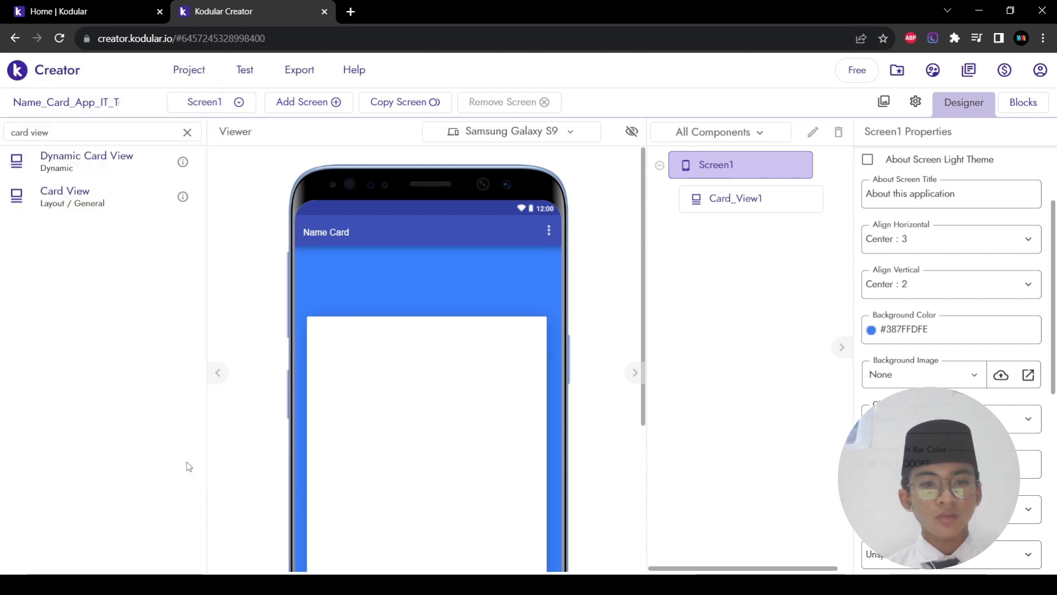
Step: Select Card_View1 in the Components tree
scroll(284, 458, down, 4)
scroll(347, 390, up, 3)
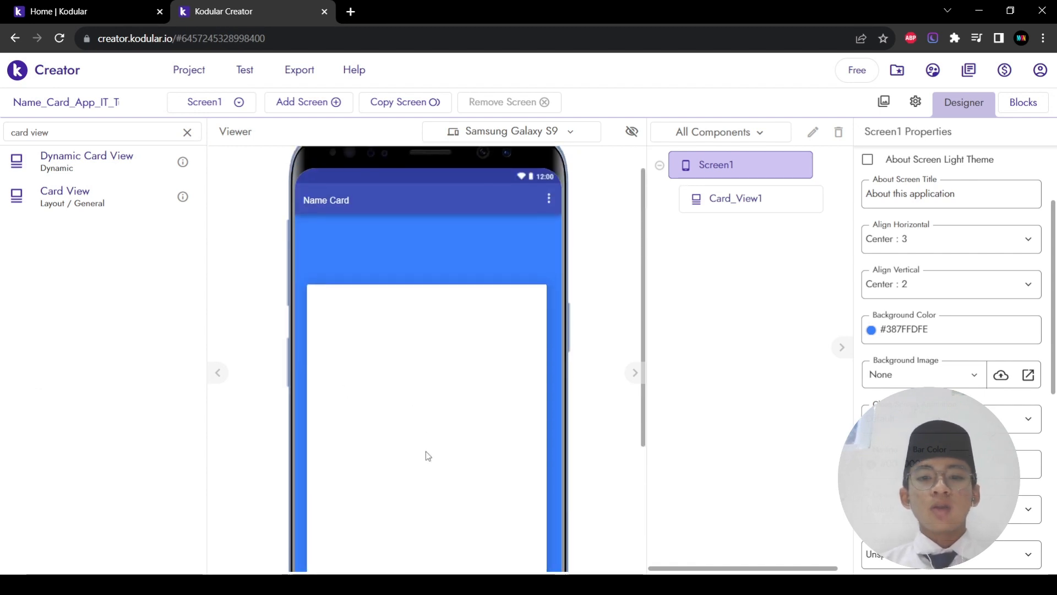
scroll(428, 456, down, 3)
click(473, 346)
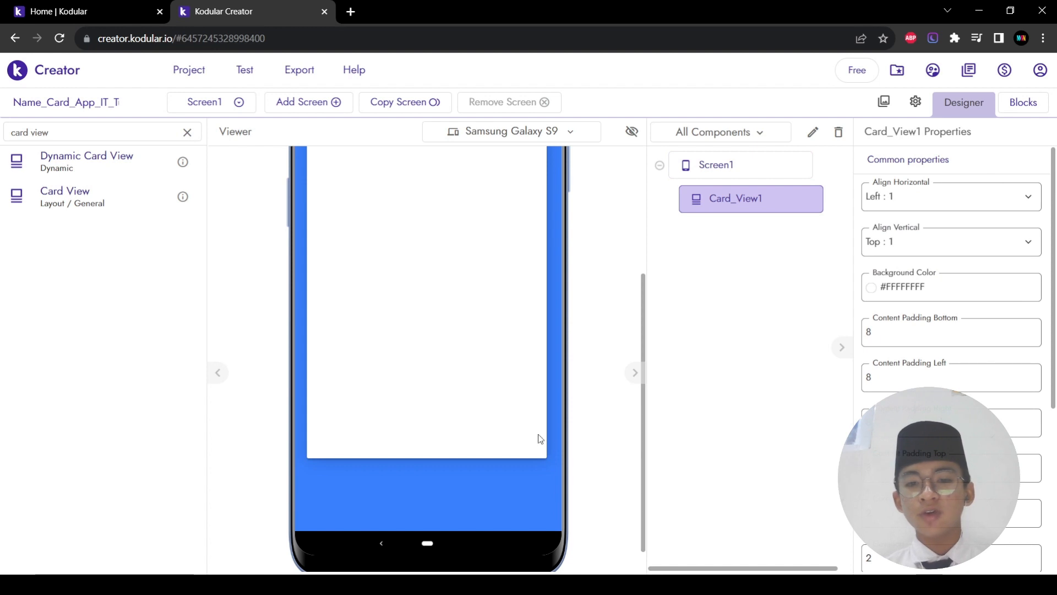
Step: Change Card_View1's Corner Radius to 25
scroll(909, 379, down, 2)
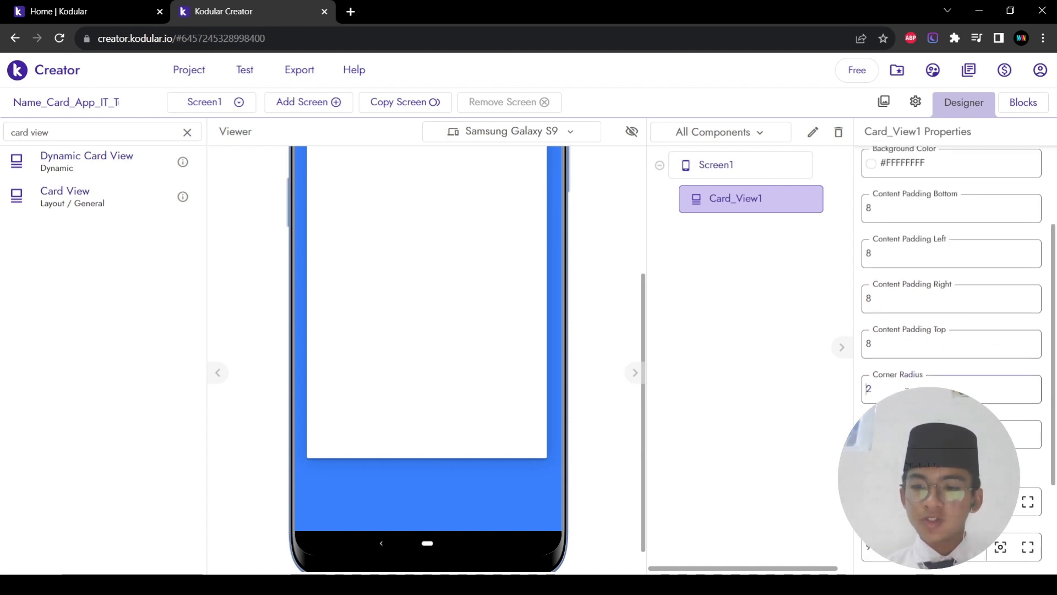
key(BackSpace)
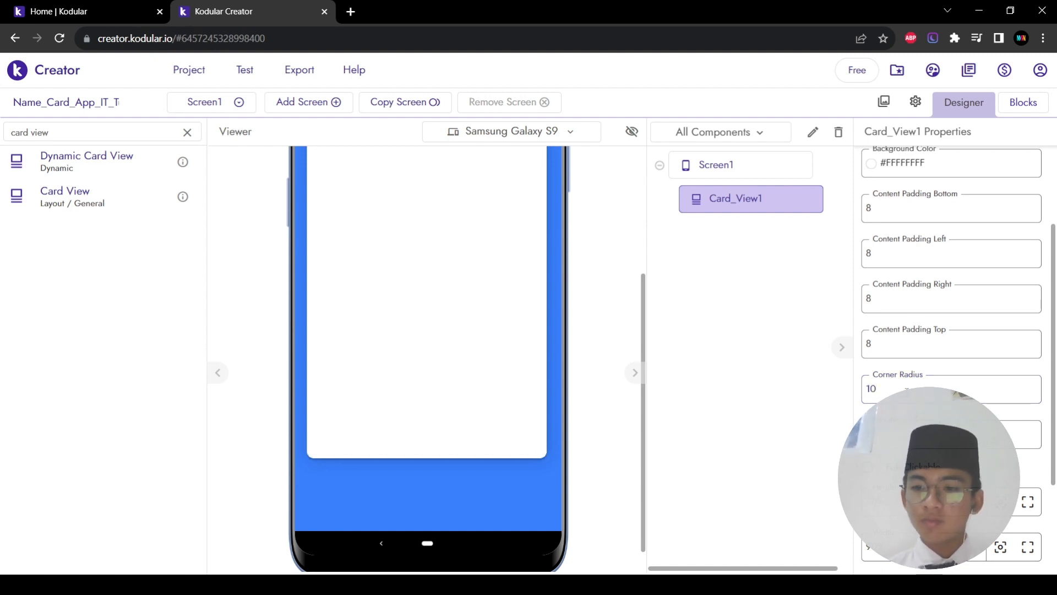
text(5)
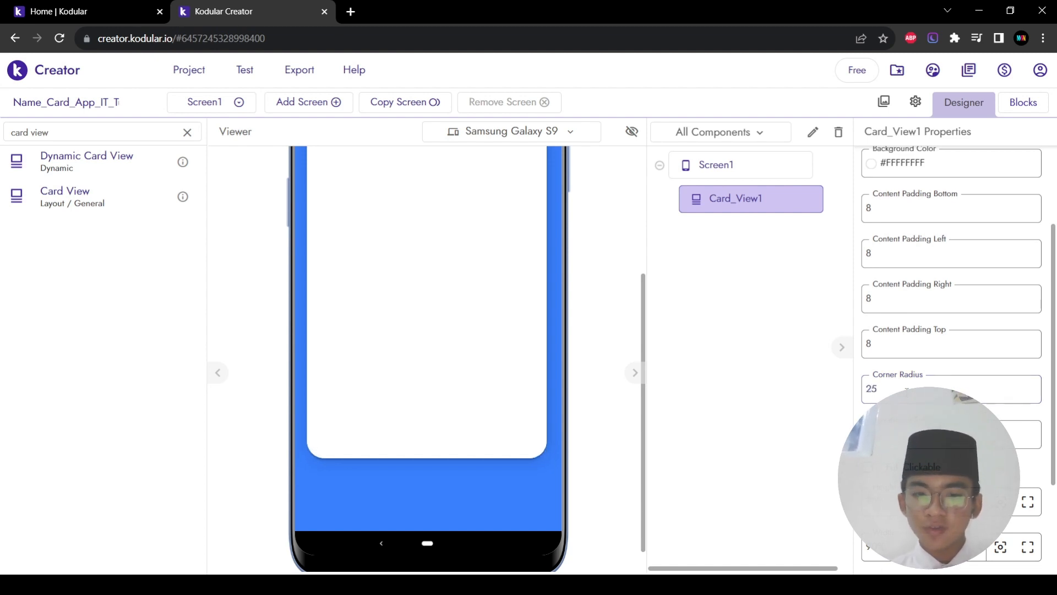
scroll(422, 453, up, 5)
scroll(420, 450, down, 2)
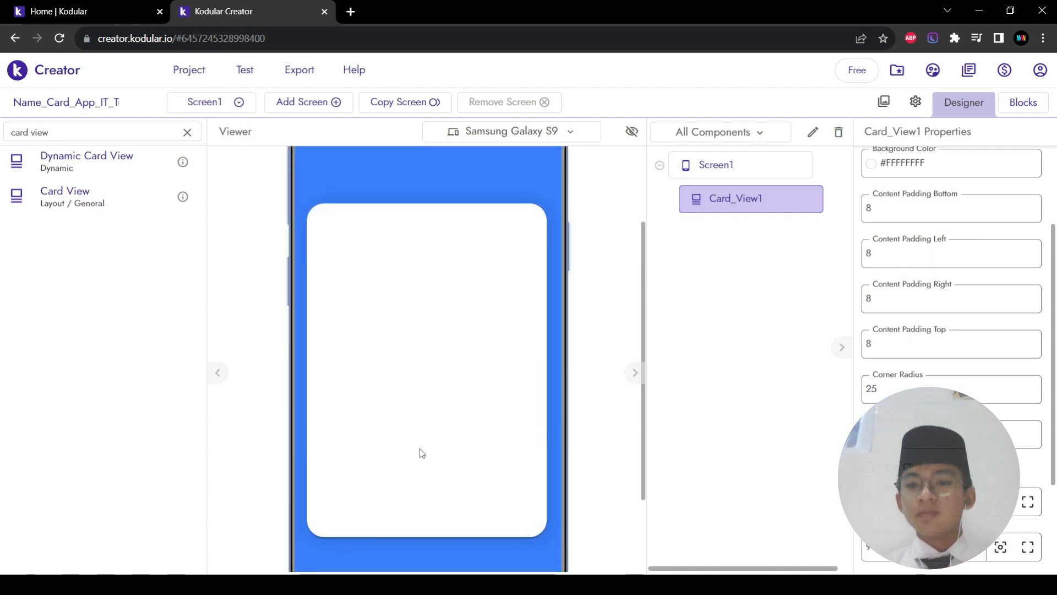
scroll(419, 449, up, 2)
scroll(420, 450, down, 2)
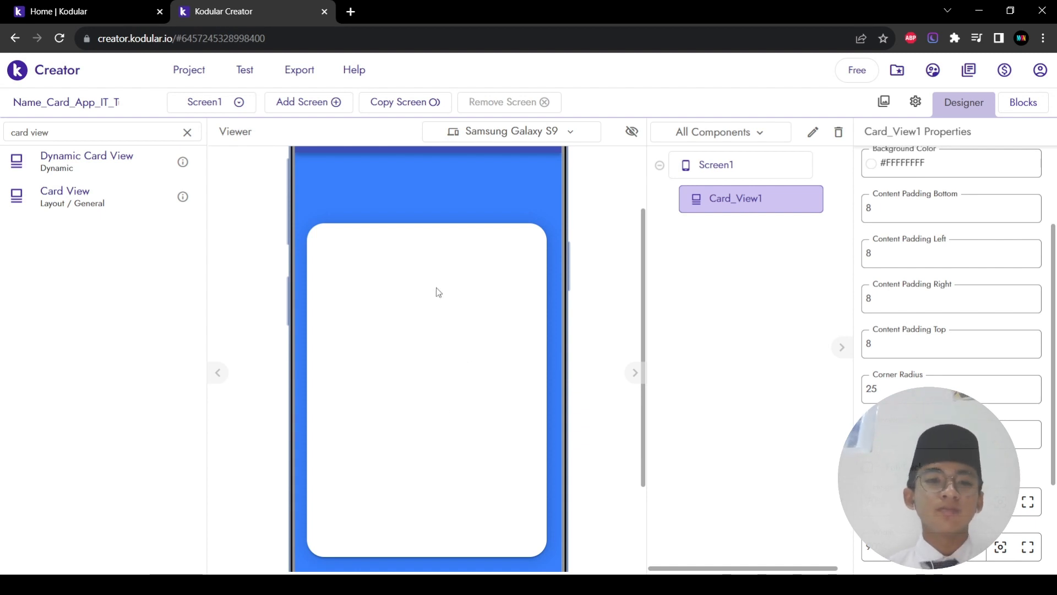
scroll(448, 311, up, 1)
scroll(447, 312, down, 2)
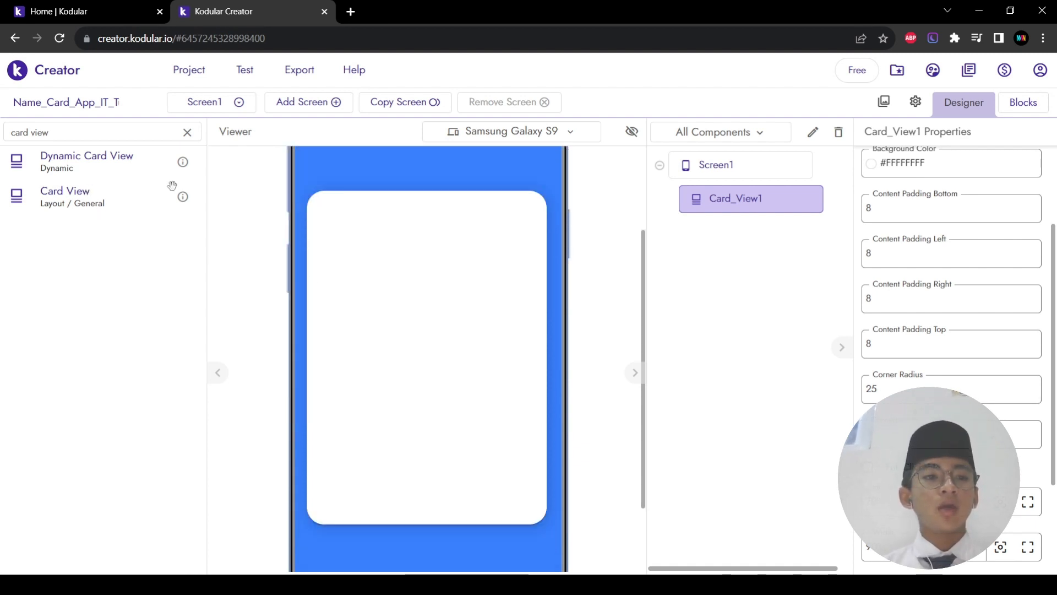
Step: Clear the palette search and drop a Button and a Checkbox into the card
click(188, 133)
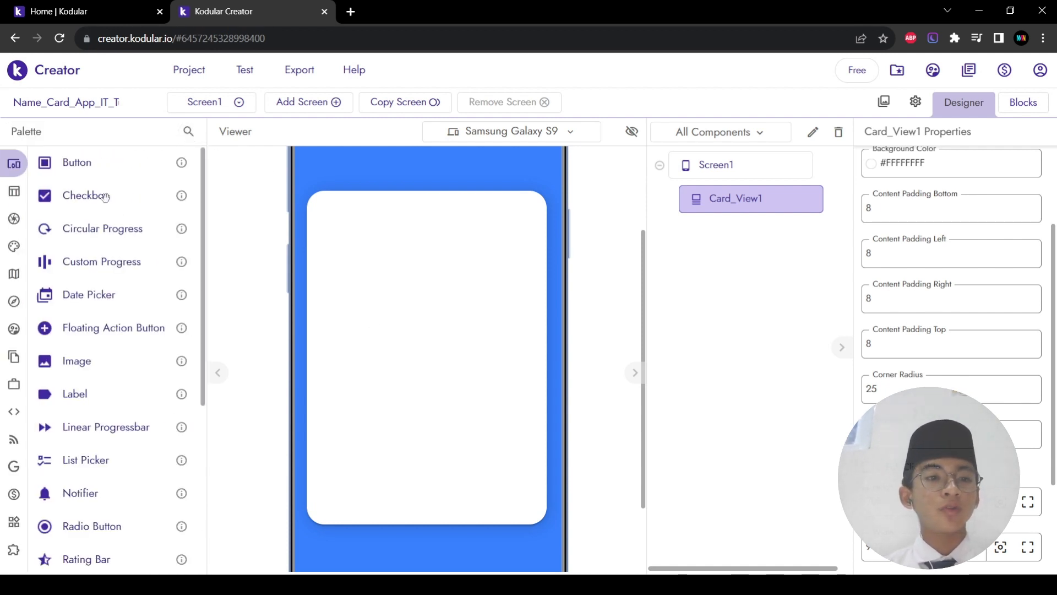
drag(94, 165, 437, 291)
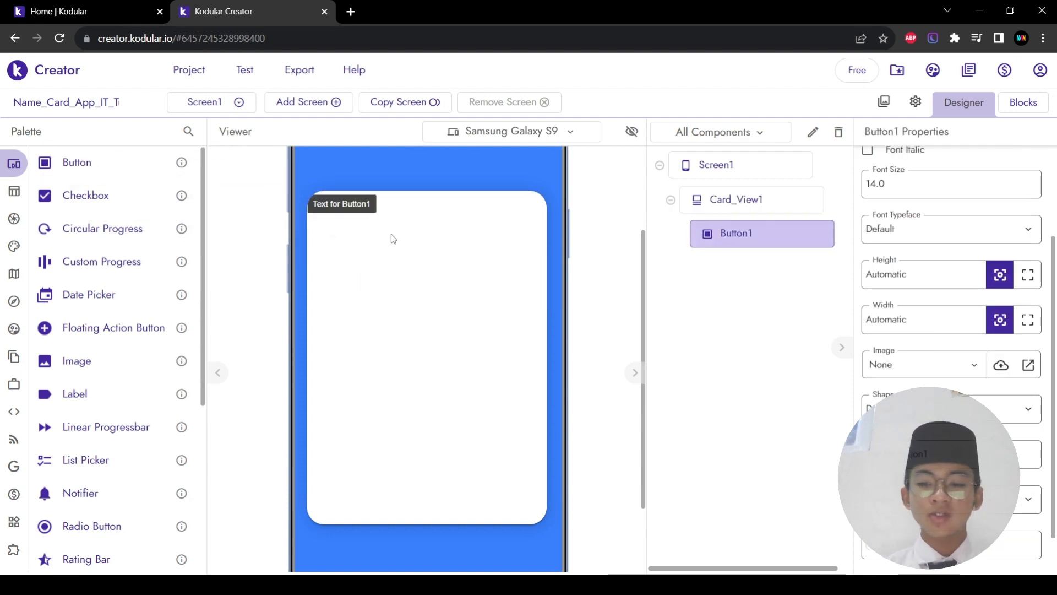
drag(77, 198, 468, 329)
Step: Delete Checkbox1 and Button1 from the card
scroll(468, 329, up, 3)
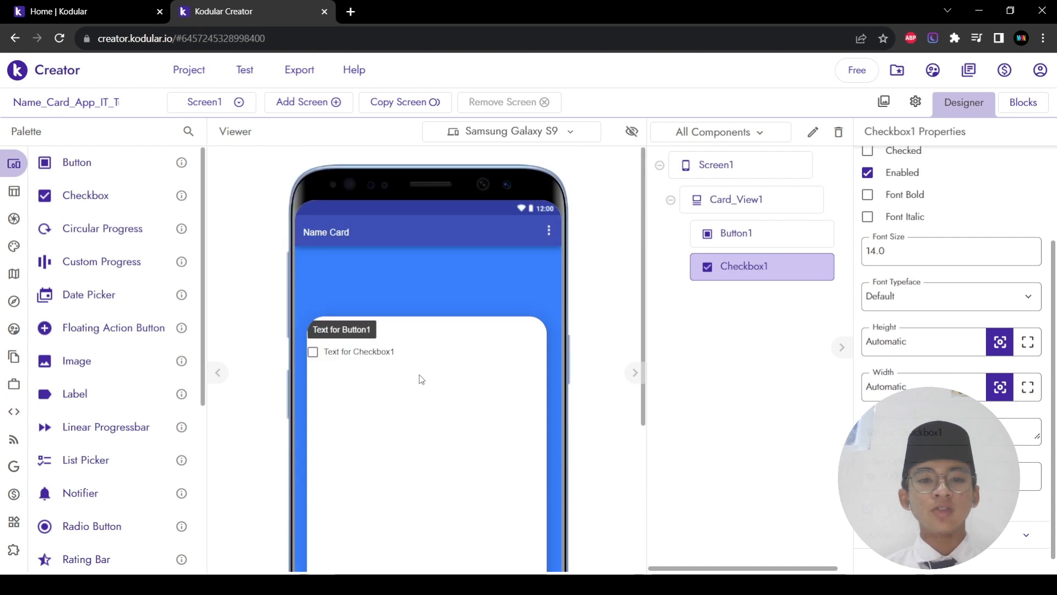
click(837, 133)
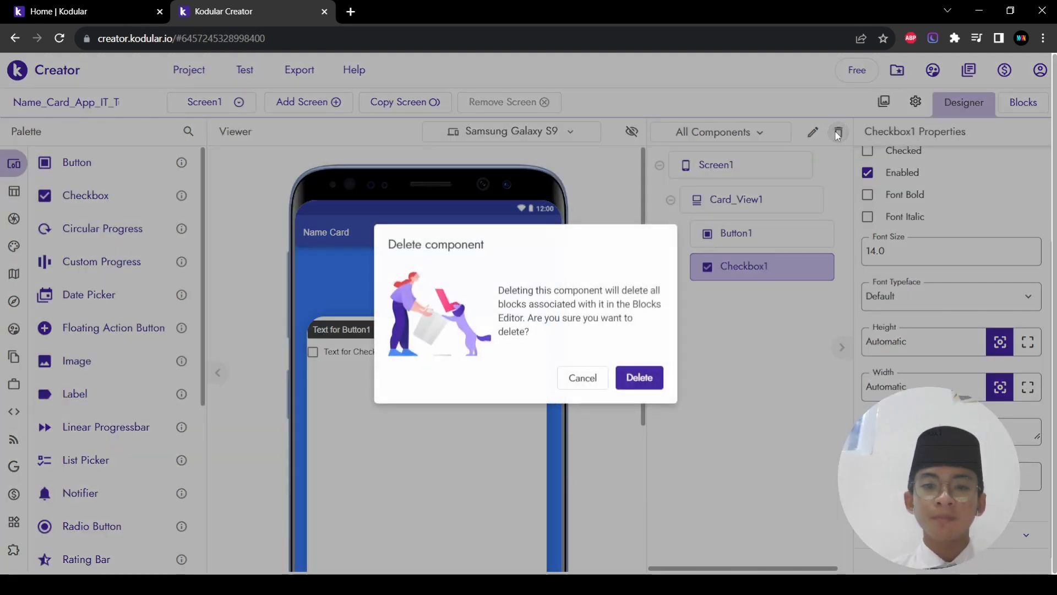
click(633, 380)
click(764, 244)
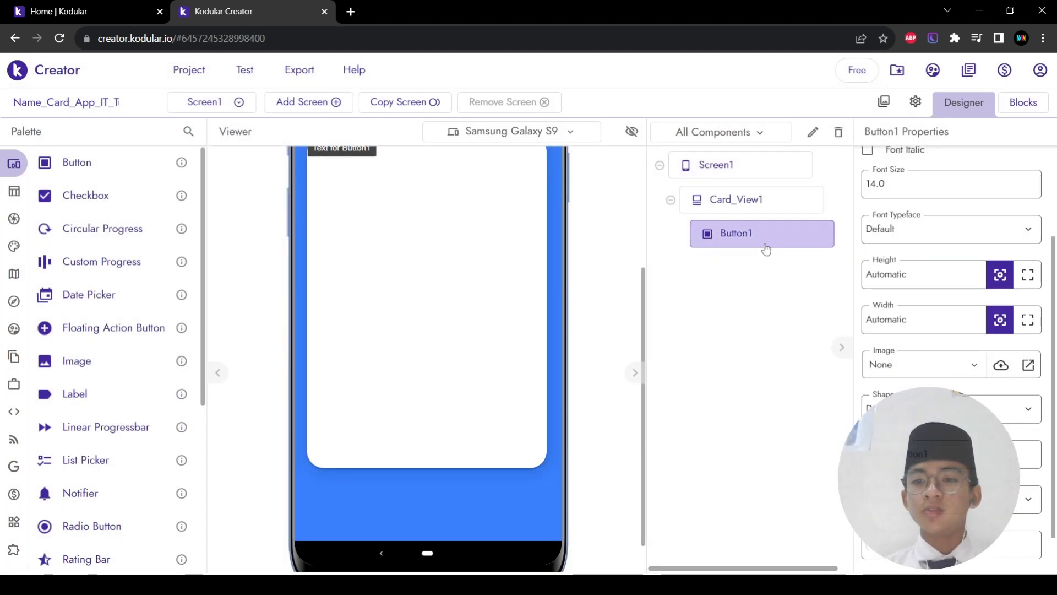
click(841, 132)
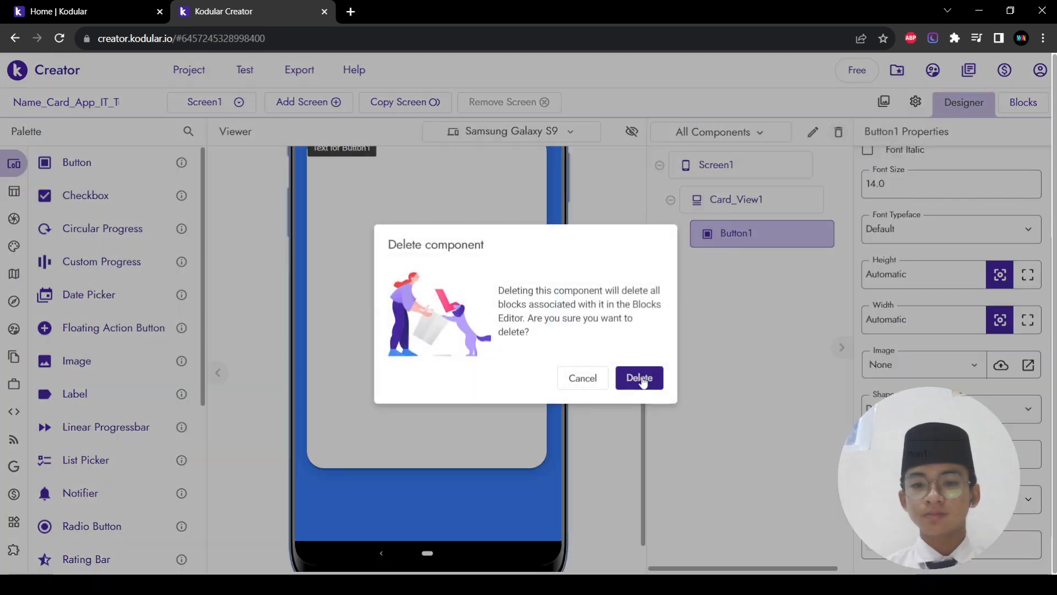
click(637, 376)
scroll(441, 365, up, 3)
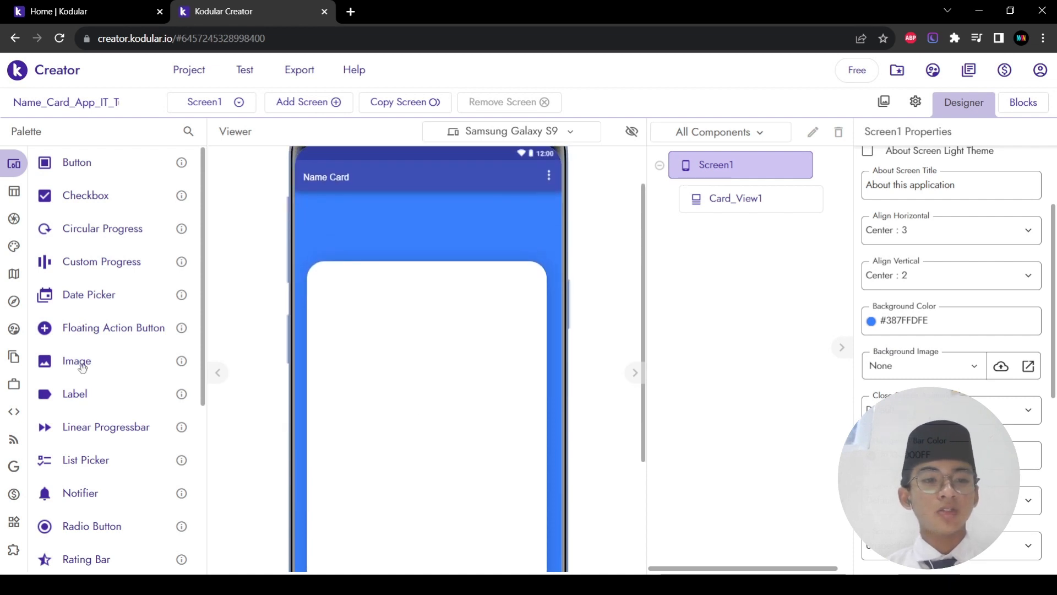
Step: Add an Image to Card_View1 and set the card's alignment to Center : 3 horizontally and Center : 2 vertically
drag(80, 367, 378, 334)
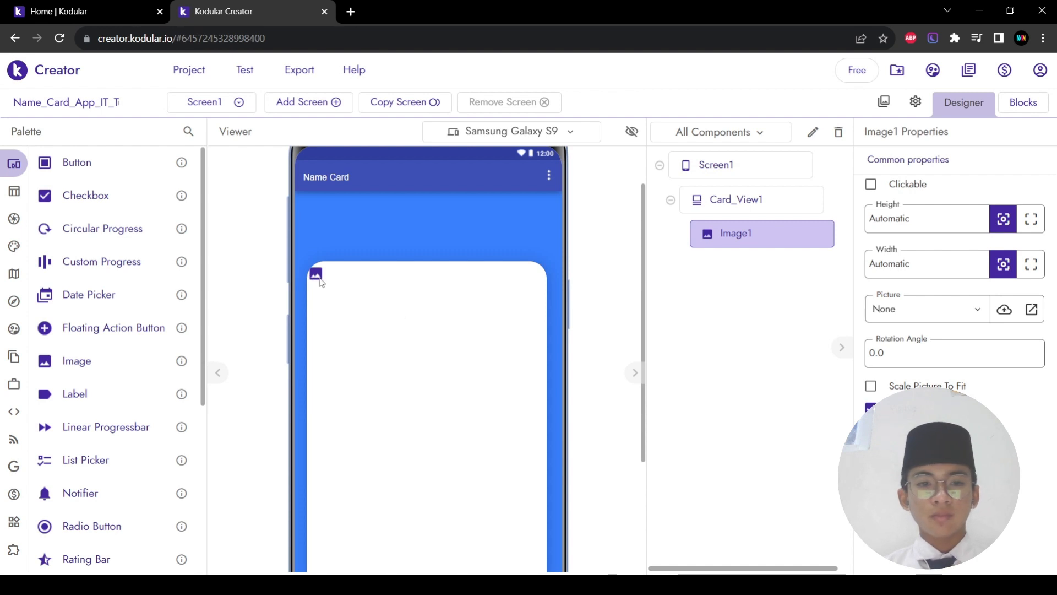
click(744, 206)
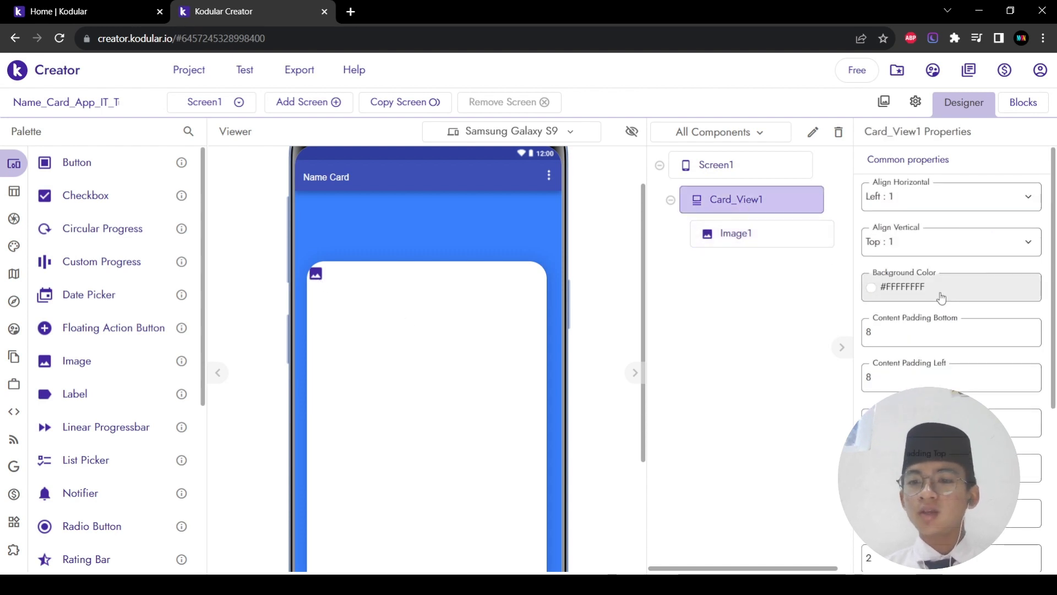
click(973, 200)
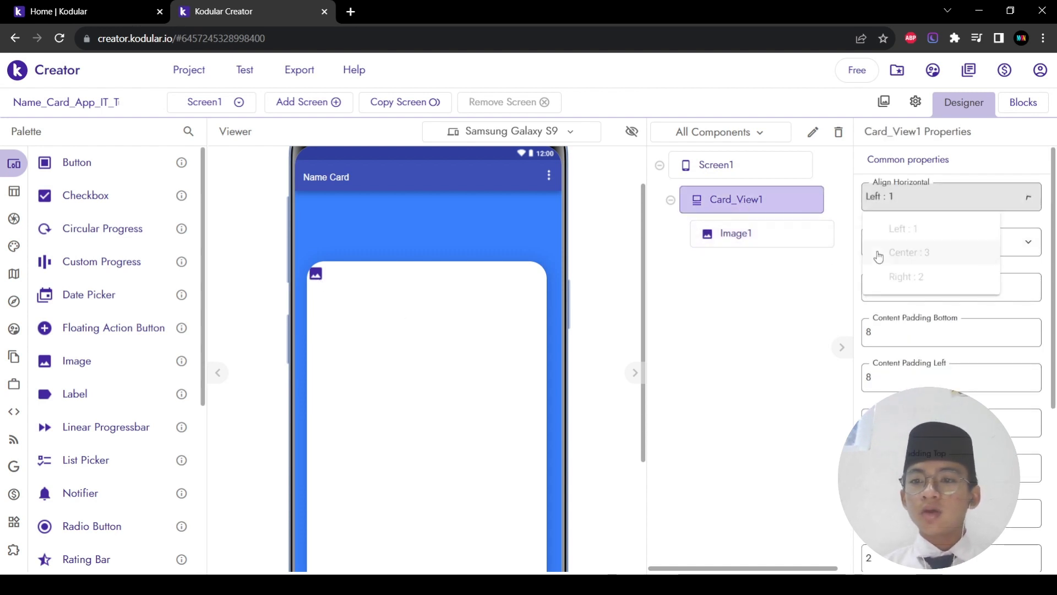
click(958, 264)
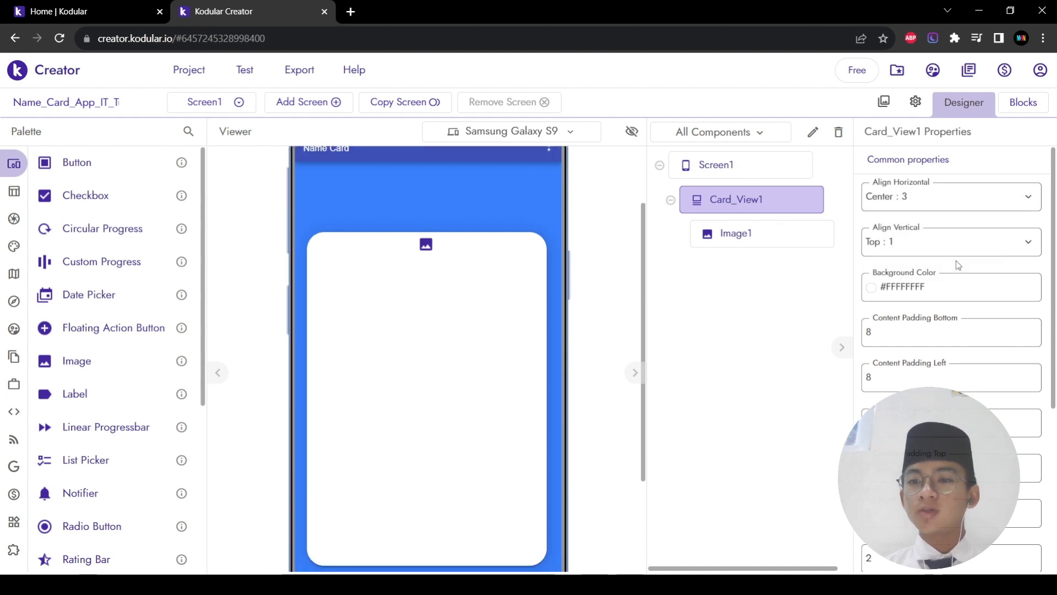
click(929, 240)
click(916, 299)
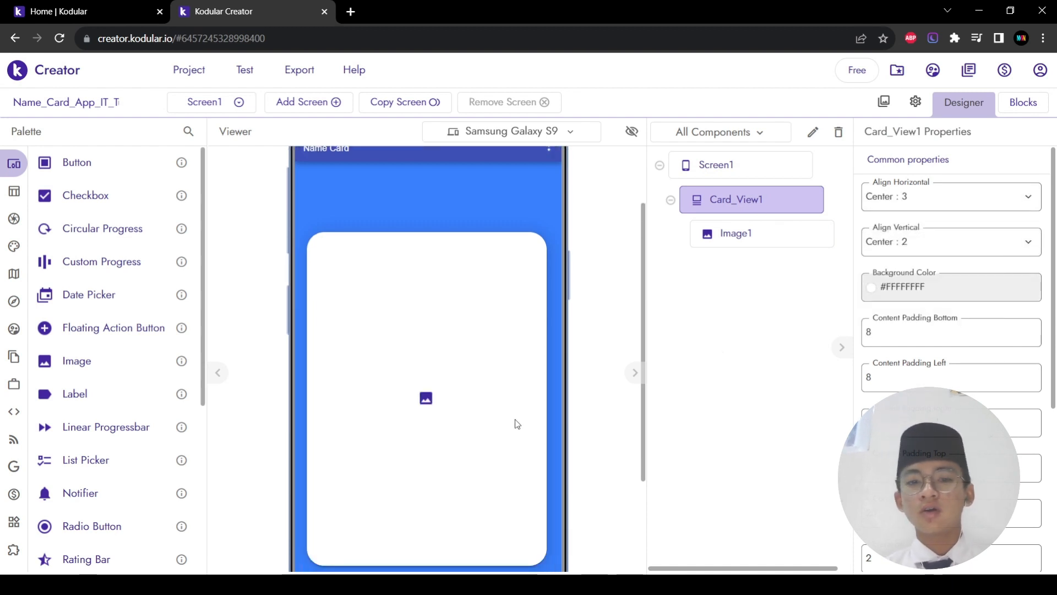
click(431, 403)
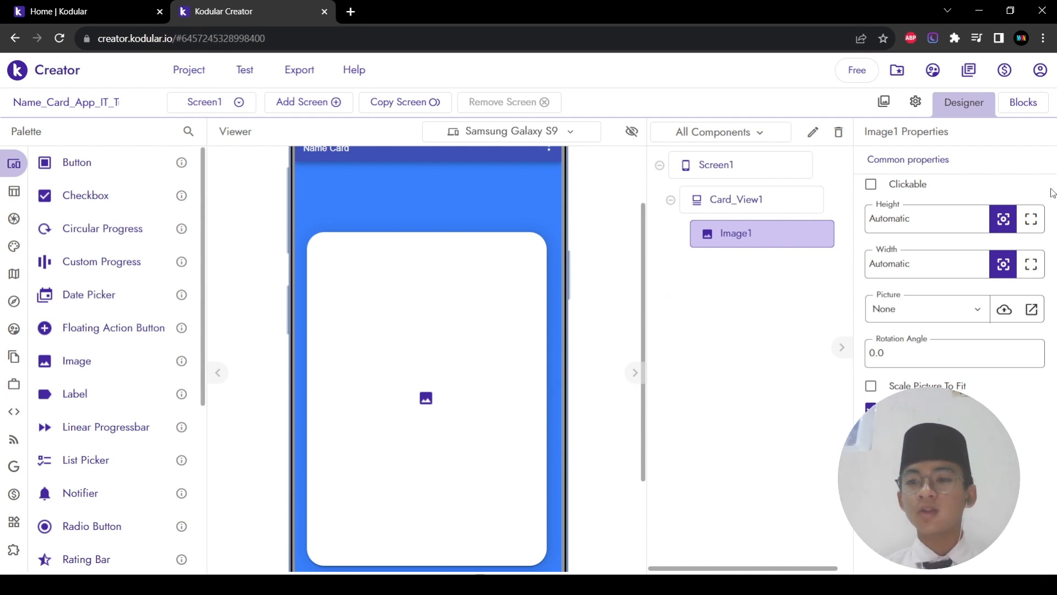
Step: Upload IMG_20230807_130700.jpg through the Assets Manager, retrying once, then close the dialog
click(1007, 309)
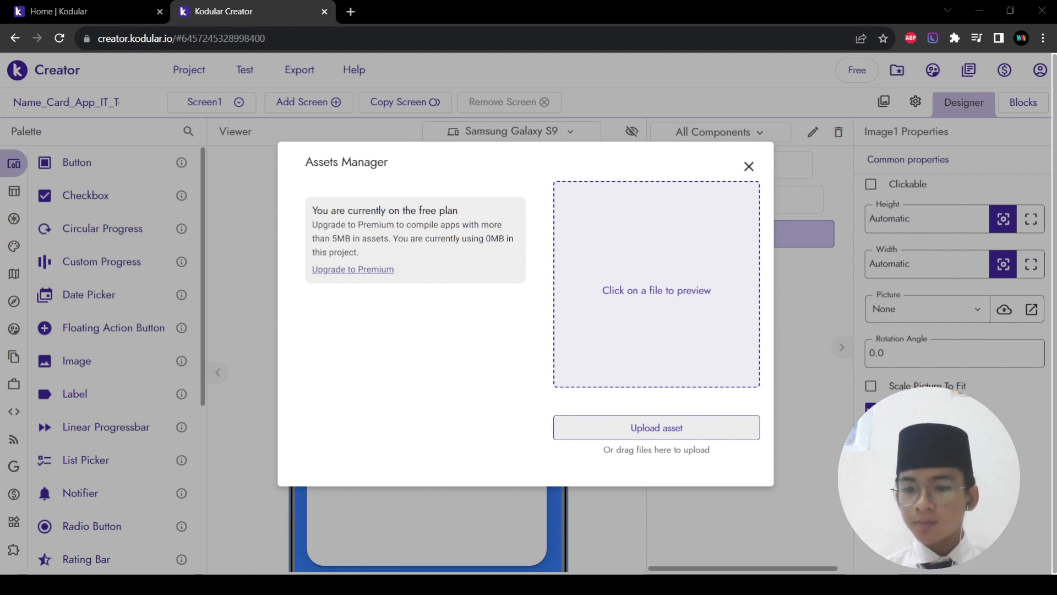
click(826, 487)
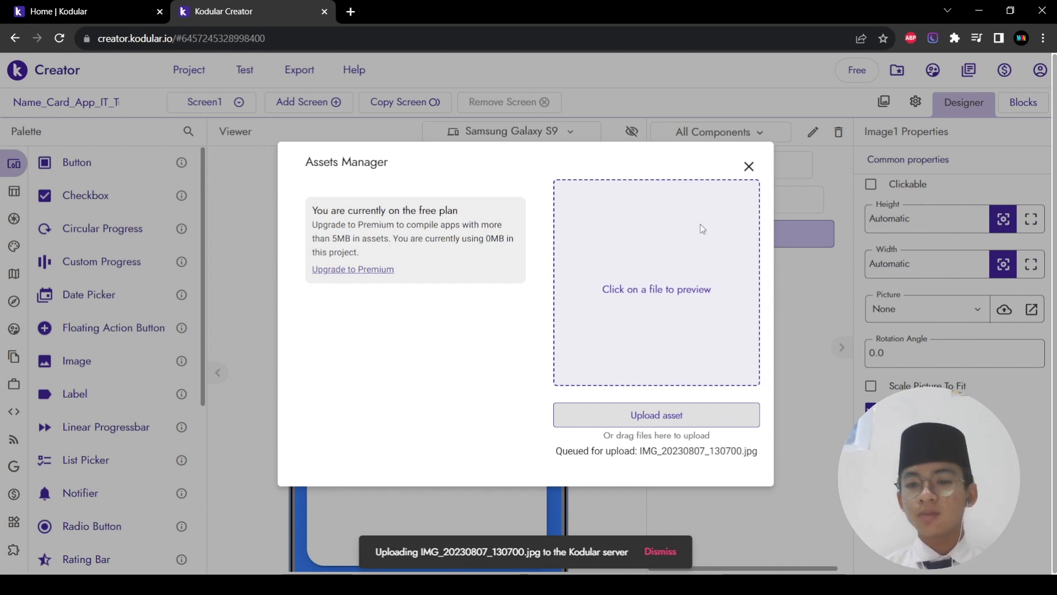
click(749, 167)
click(974, 318)
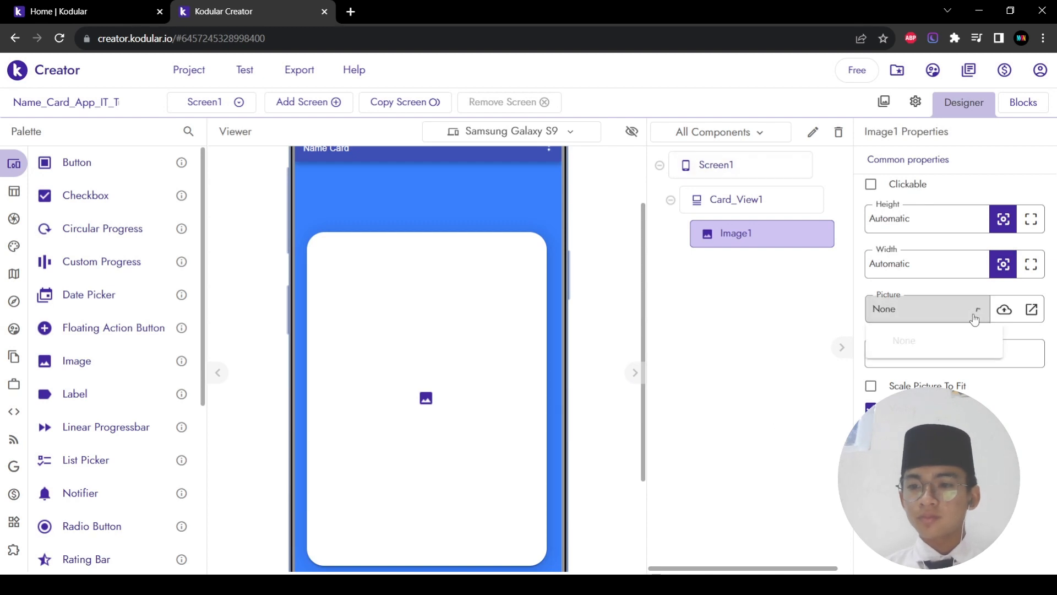
click(1001, 310)
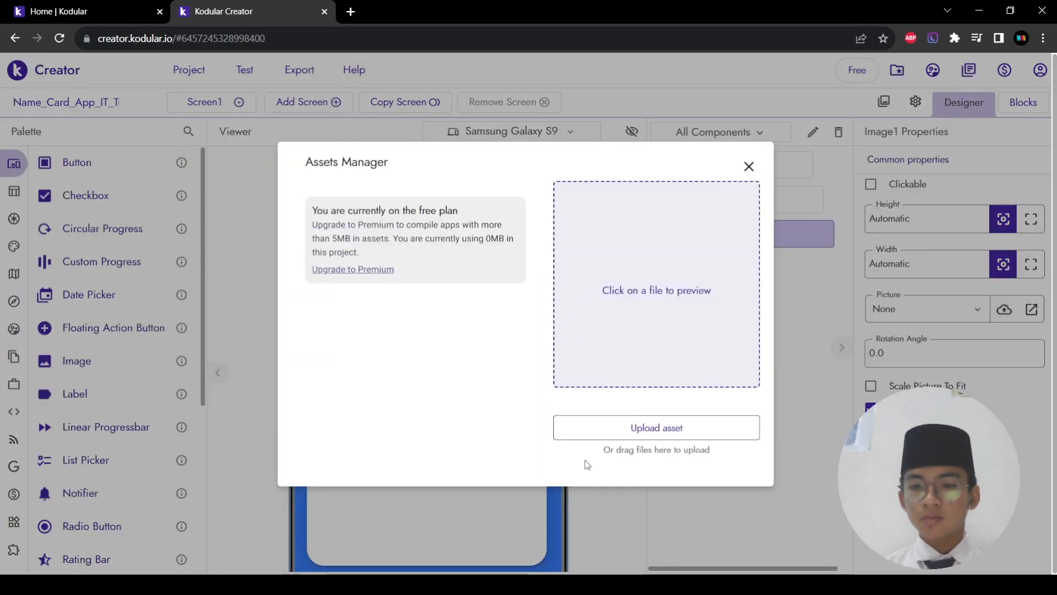
click(640, 427)
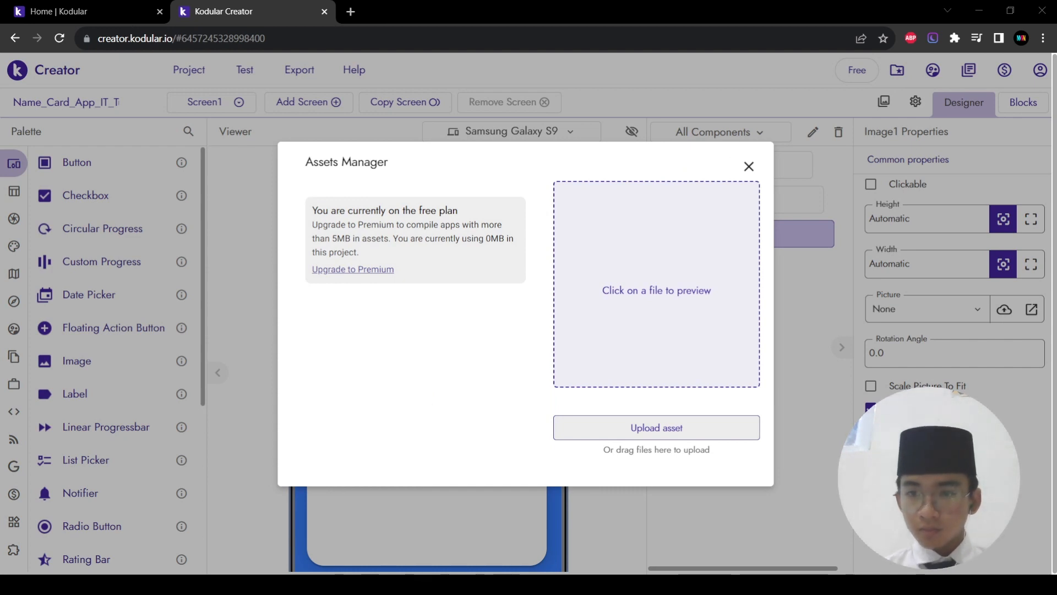
key(Return)
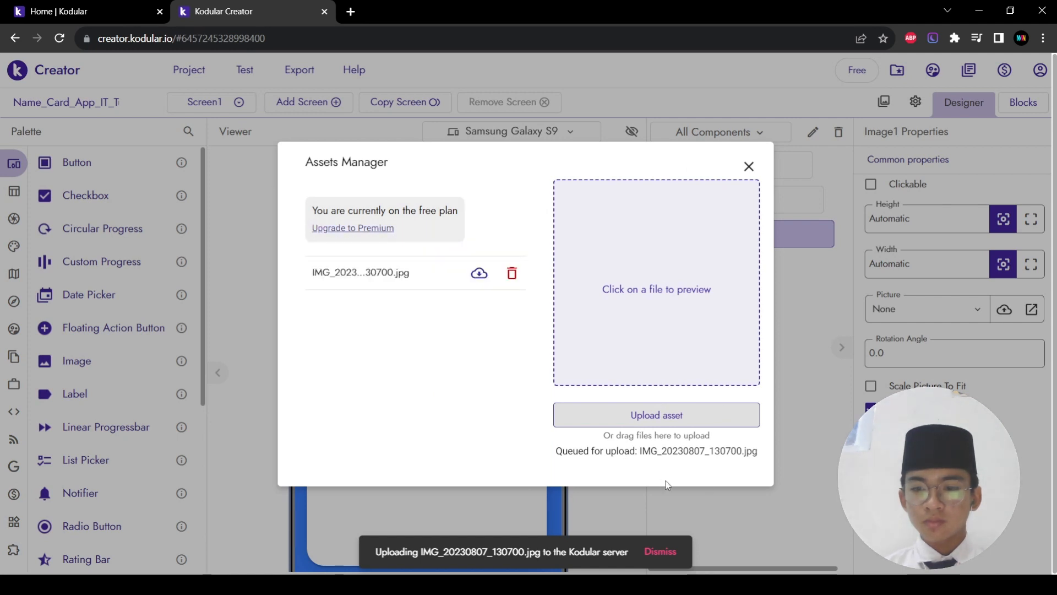
click(749, 167)
click(897, 312)
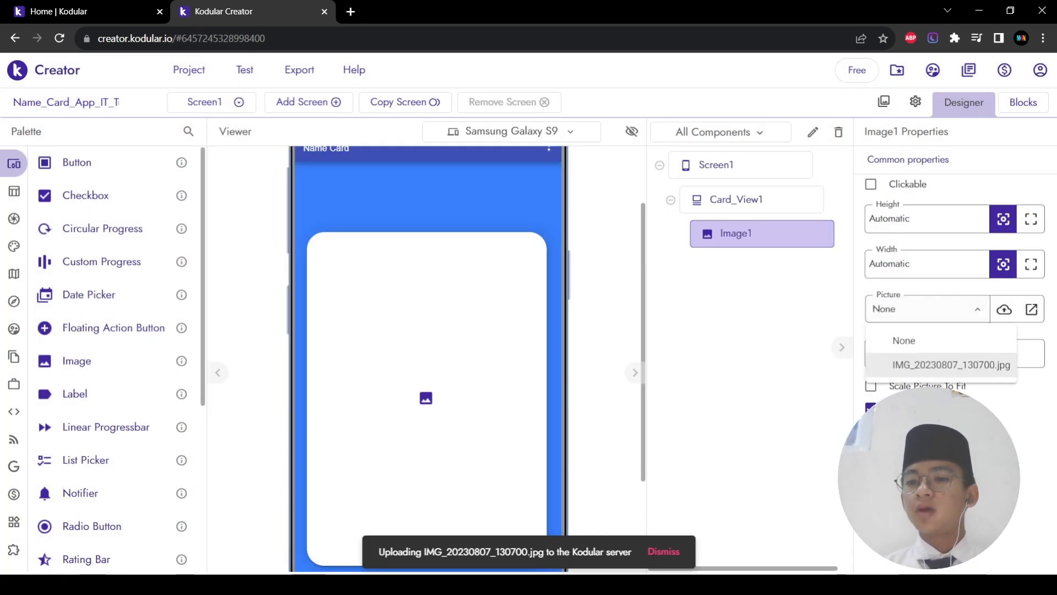
Step: Choose IMG_20230807_130700.jpg as Image1's Picture so the photo fills the card
click(925, 362)
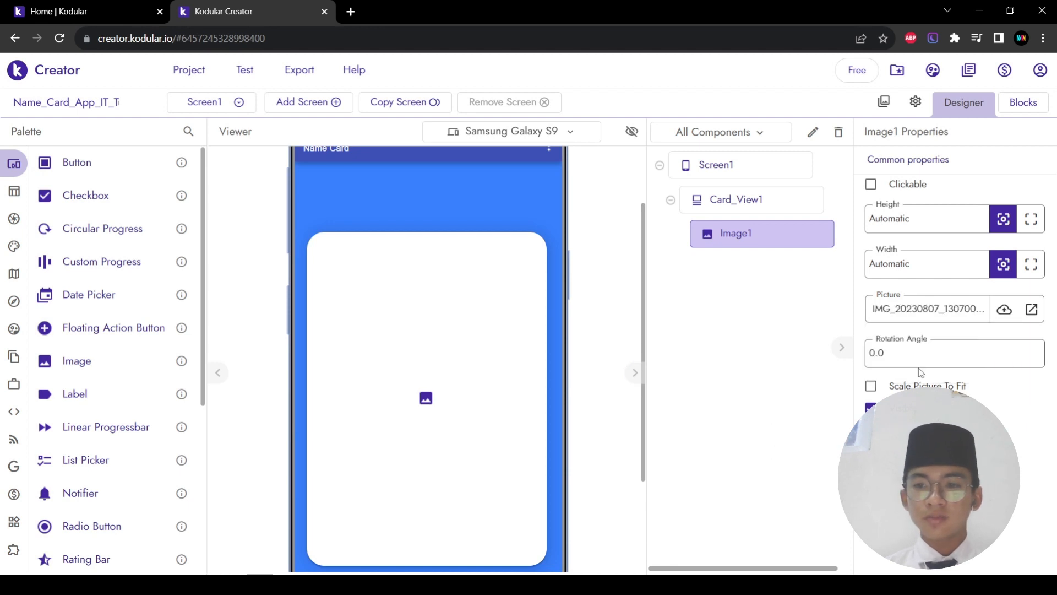
click(910, 309)
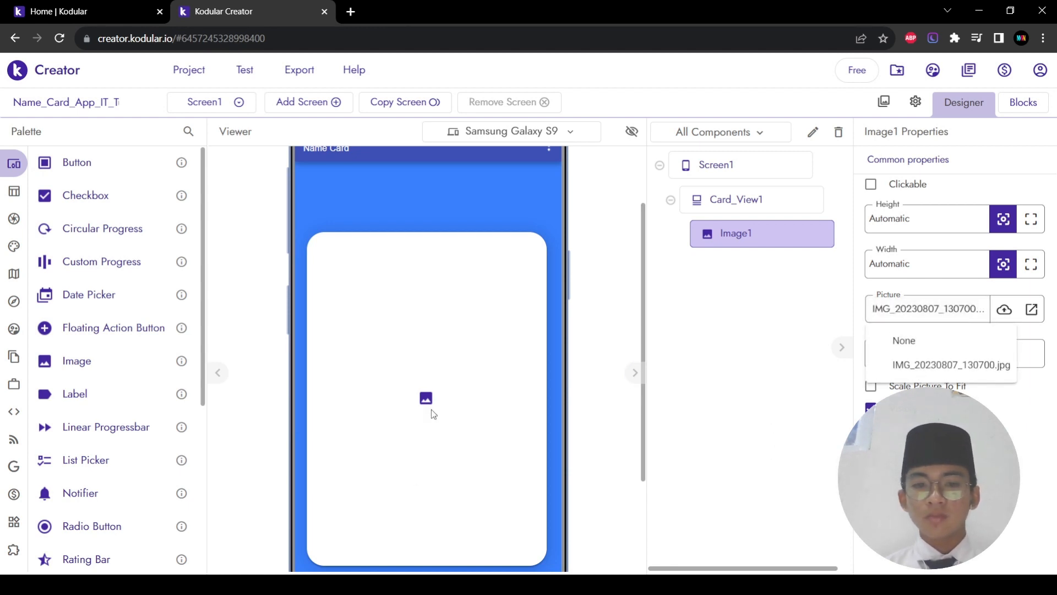
click(480, 406)
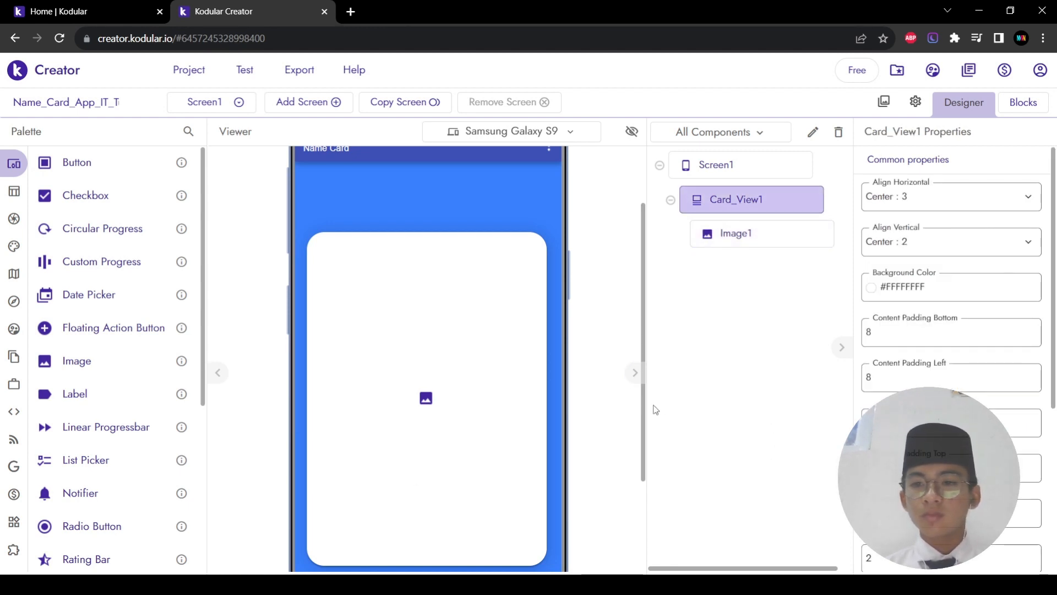
click(423, 402)
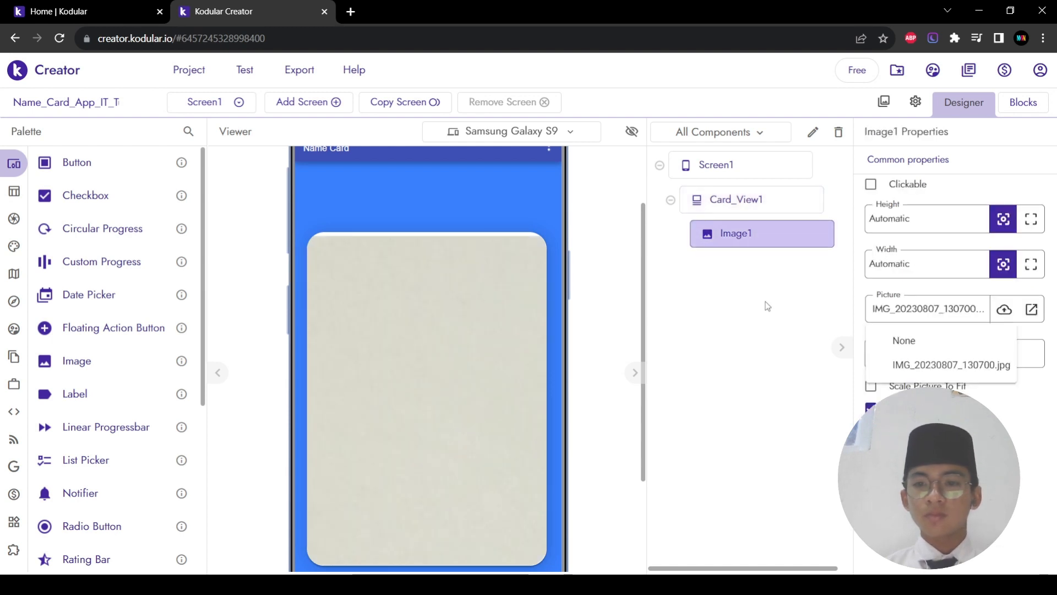
click(957, 222)
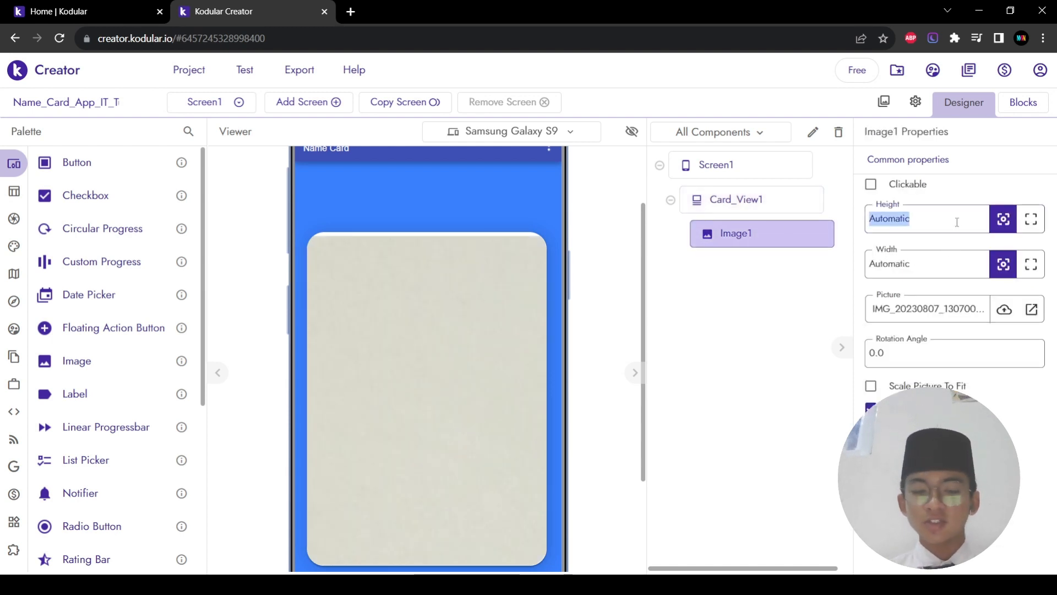
Step: Set Image1's Height and Width to 100px each
text(1)
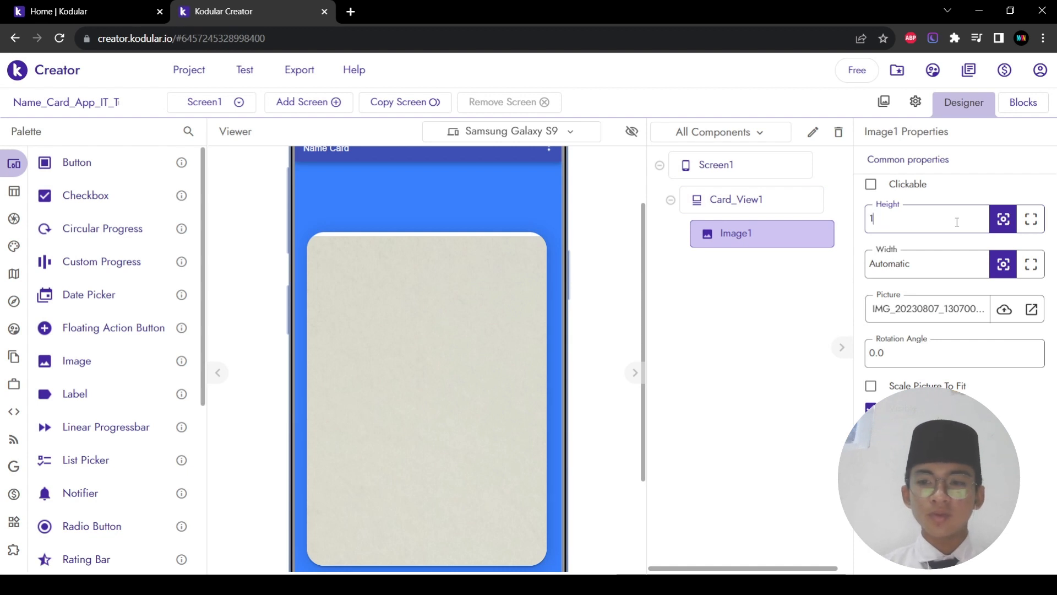
text(00px)
key(Return)
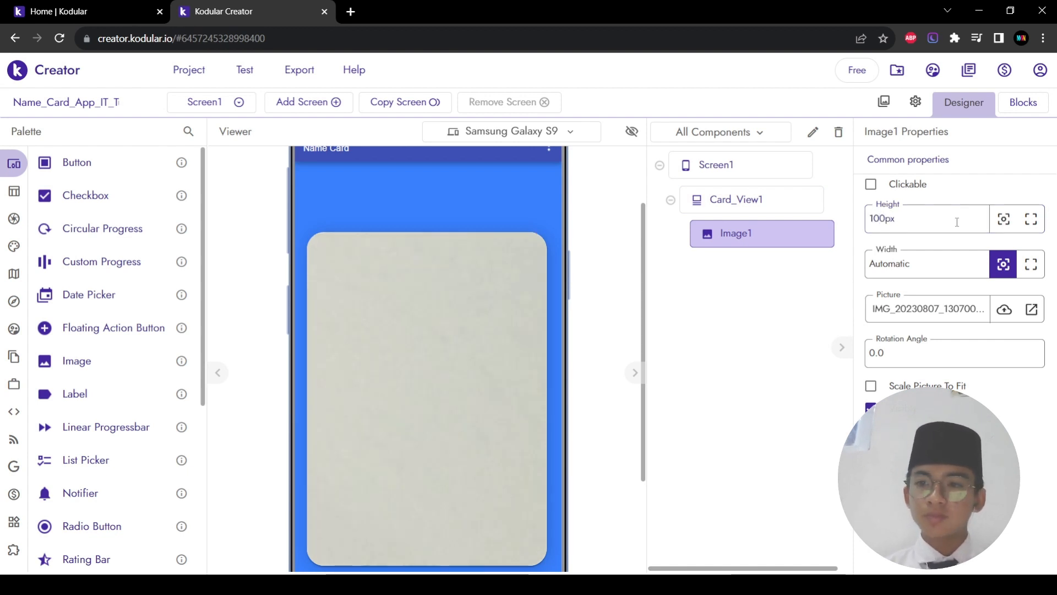
click(924, 251)
text(100px)
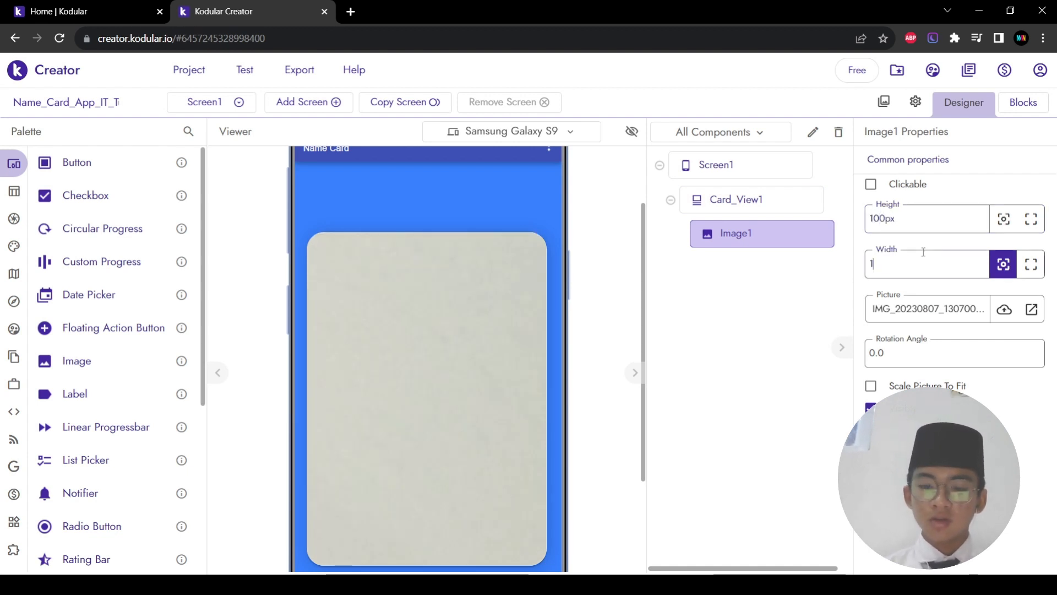
key(Return)
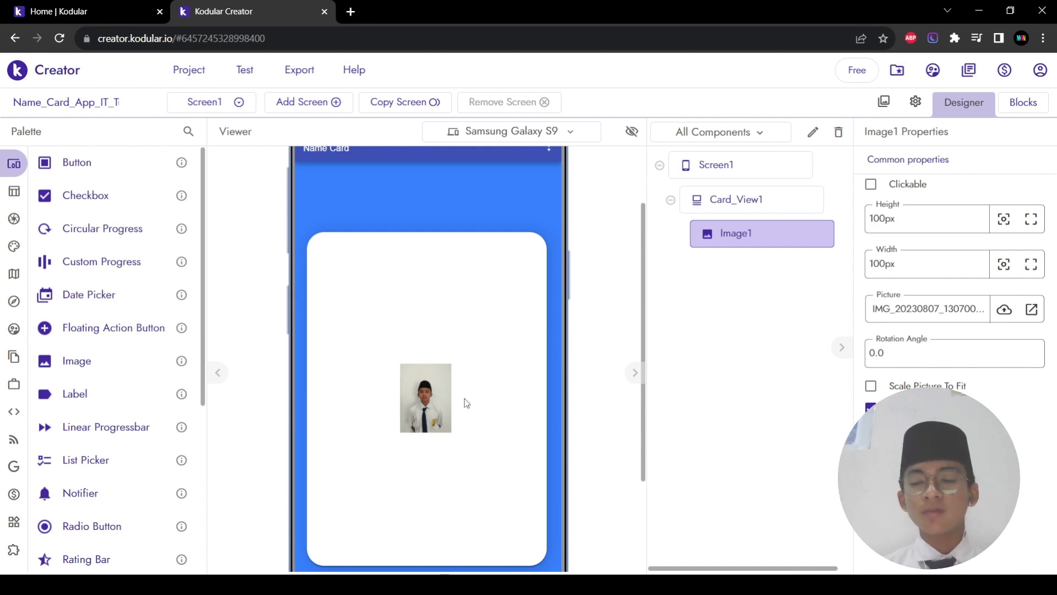
click(418, 391)
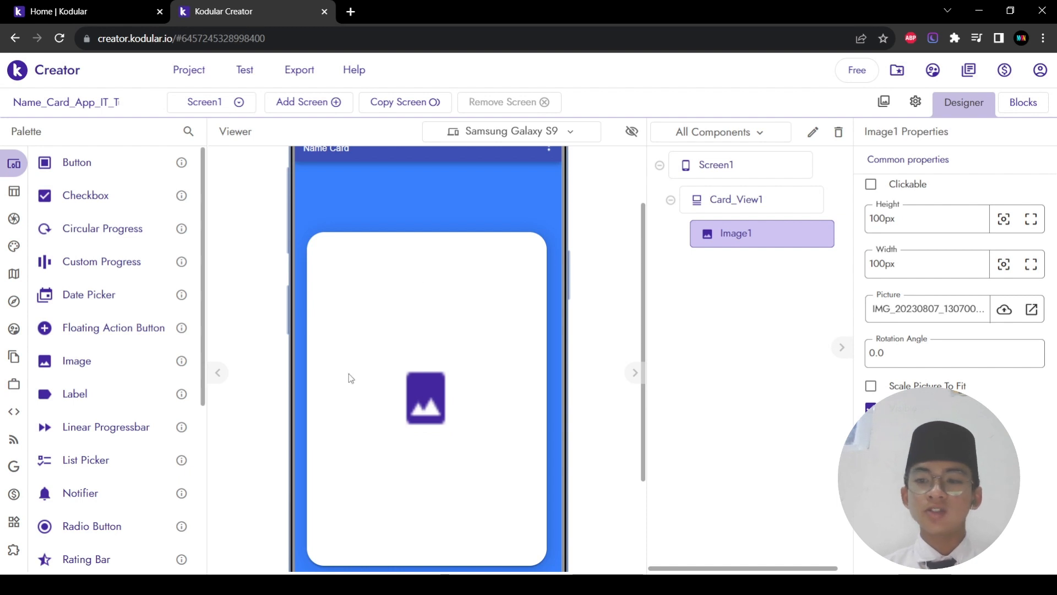
click(1004, 309)
Step: Upload Profile_final_moreno.png to the project assets
click(687, 433)
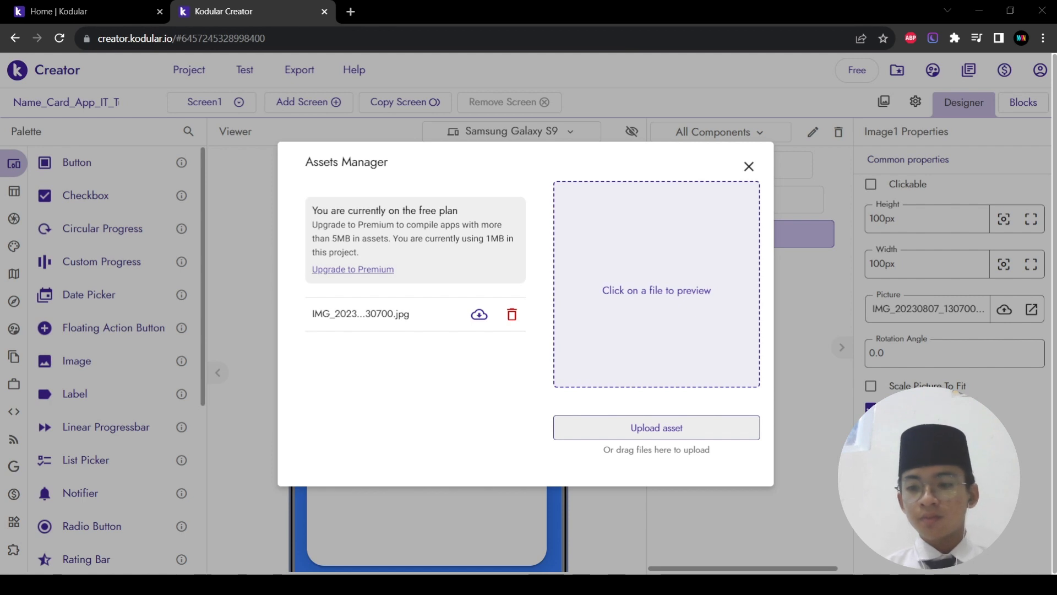
click(663, 356)
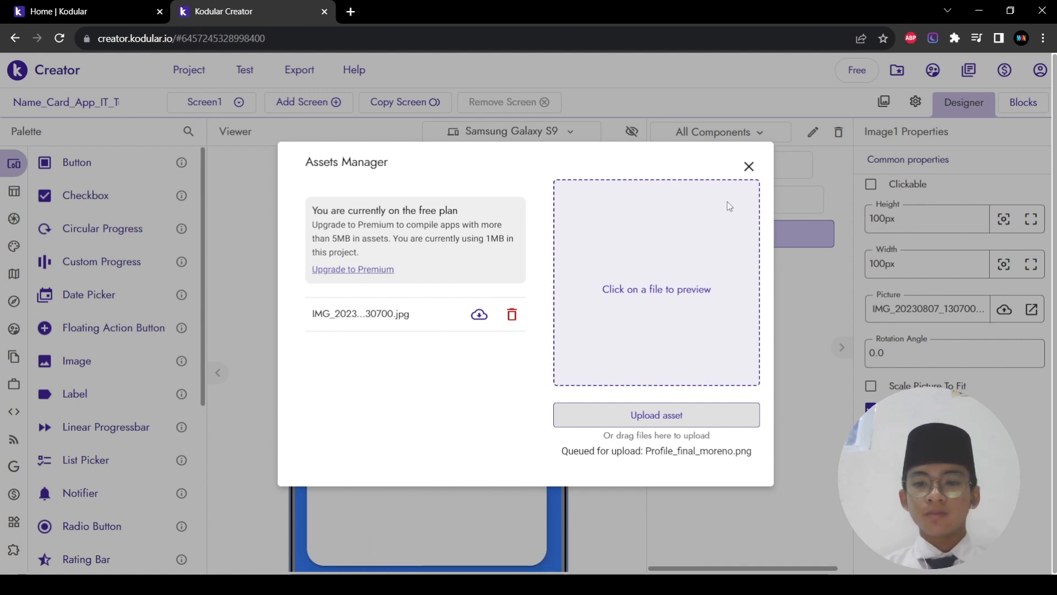
click(749, 166)
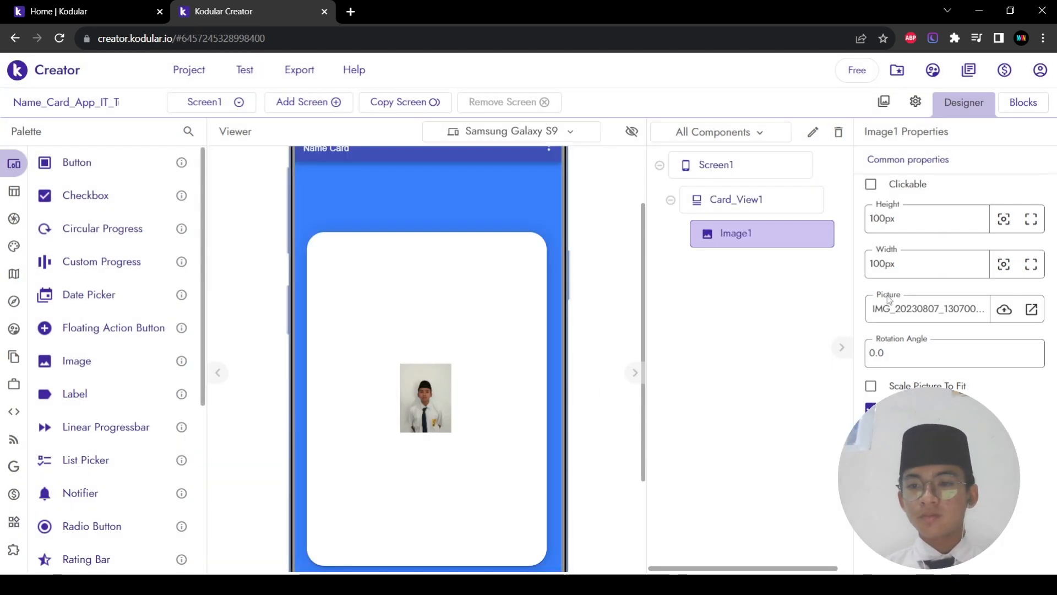
Step: Set Image1's Picture to Profile_final_moreno.png for a round portrait
click(889, 302)
click(1002, 309)
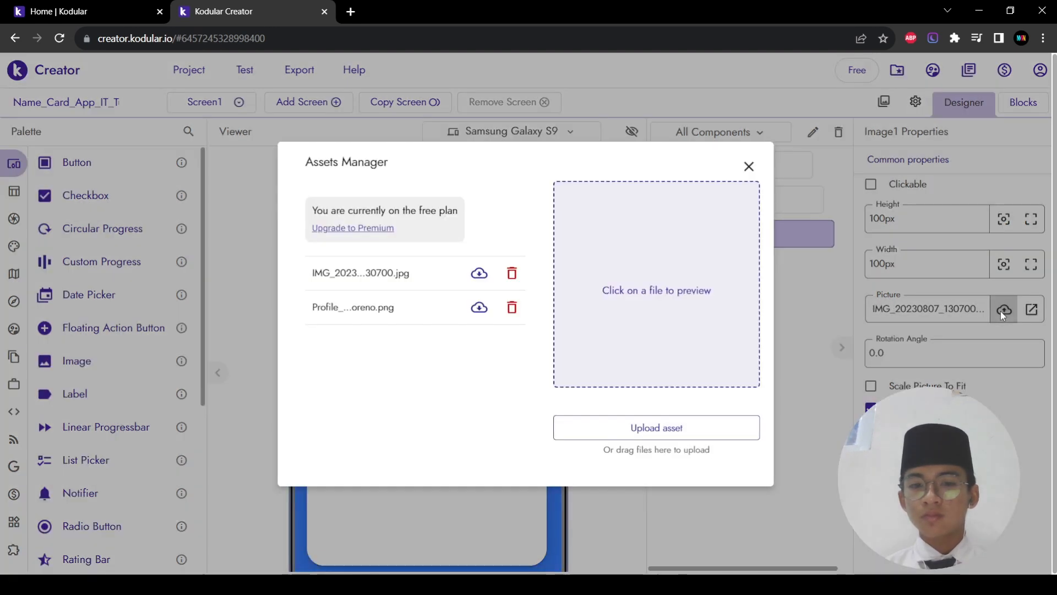
click(749, 166)
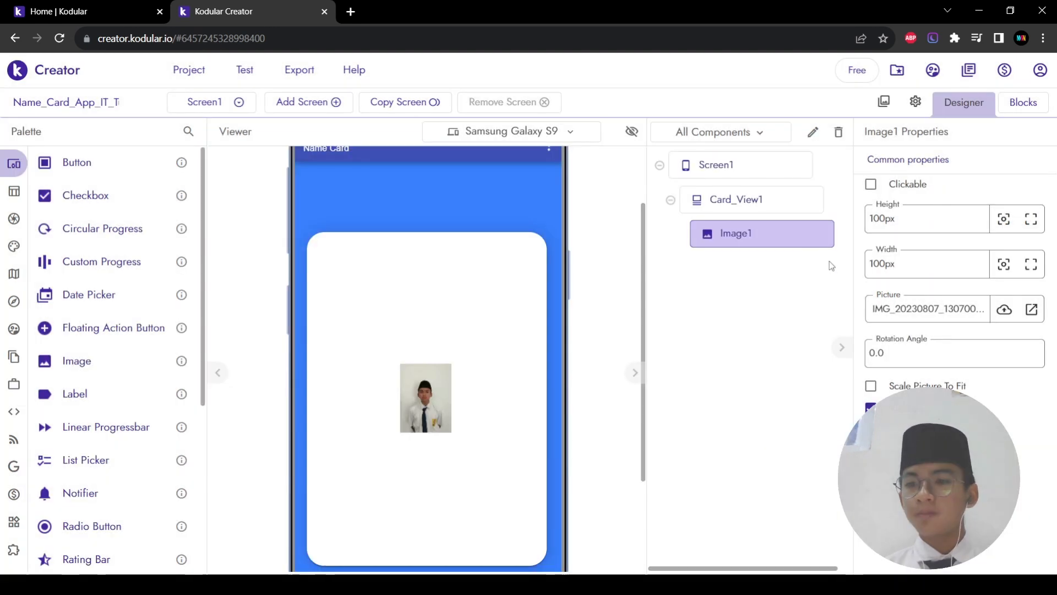
click(889, 308)
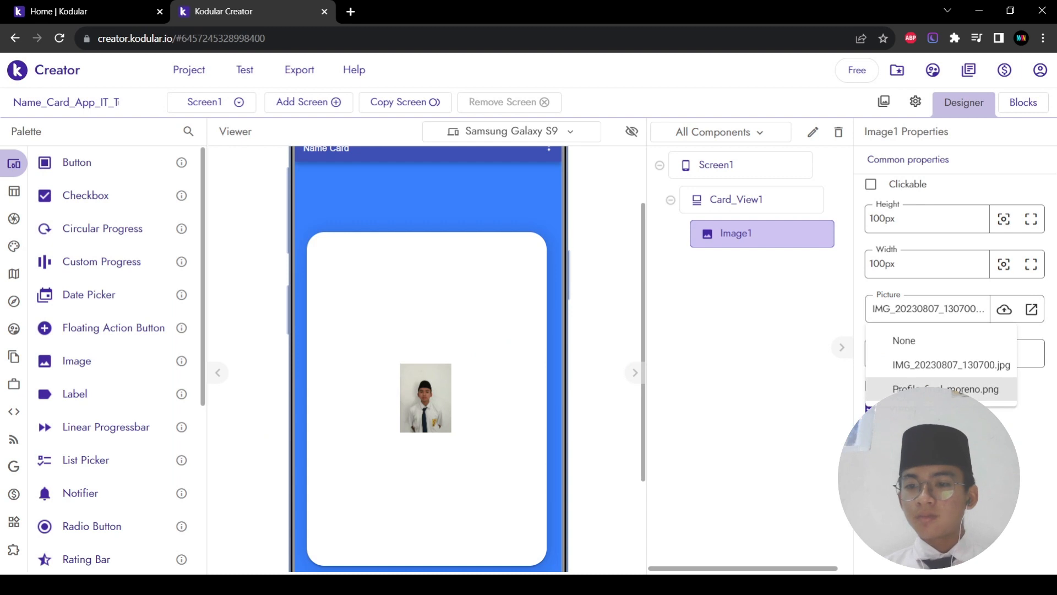
click(899, 389)
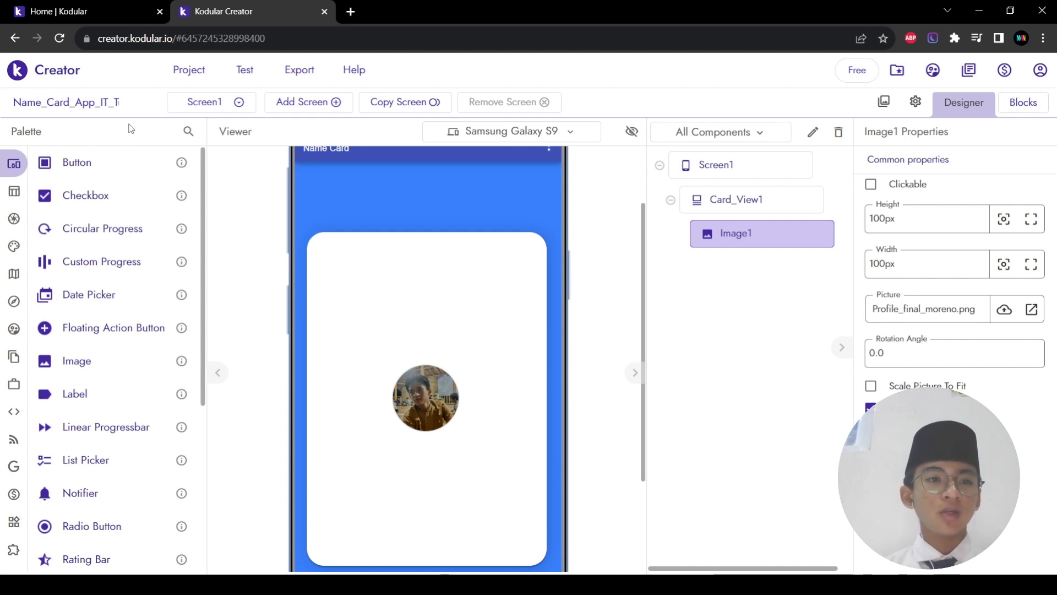
Step: Add a Space component below the photo on the card with 2% height
click(189, 131)
click(187, 132)
text(space)
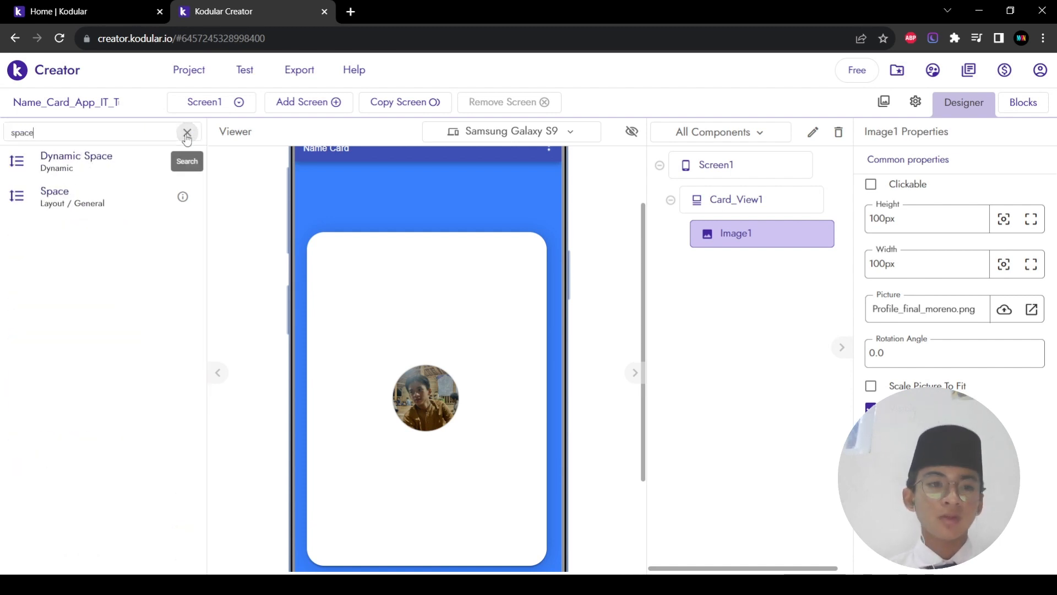
drag(55, 196, 452, 438)
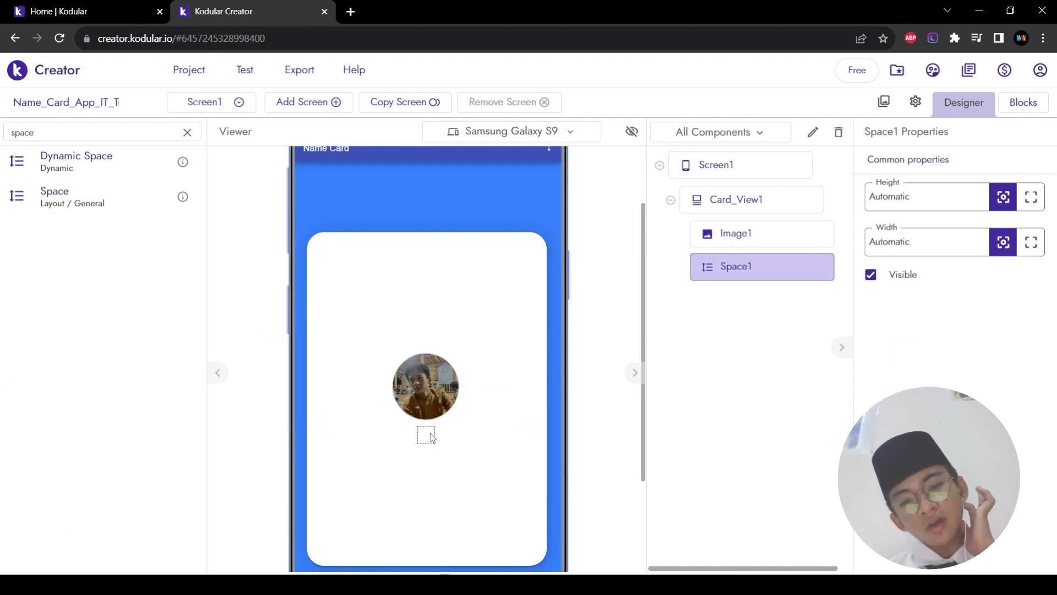
click(924, 199)
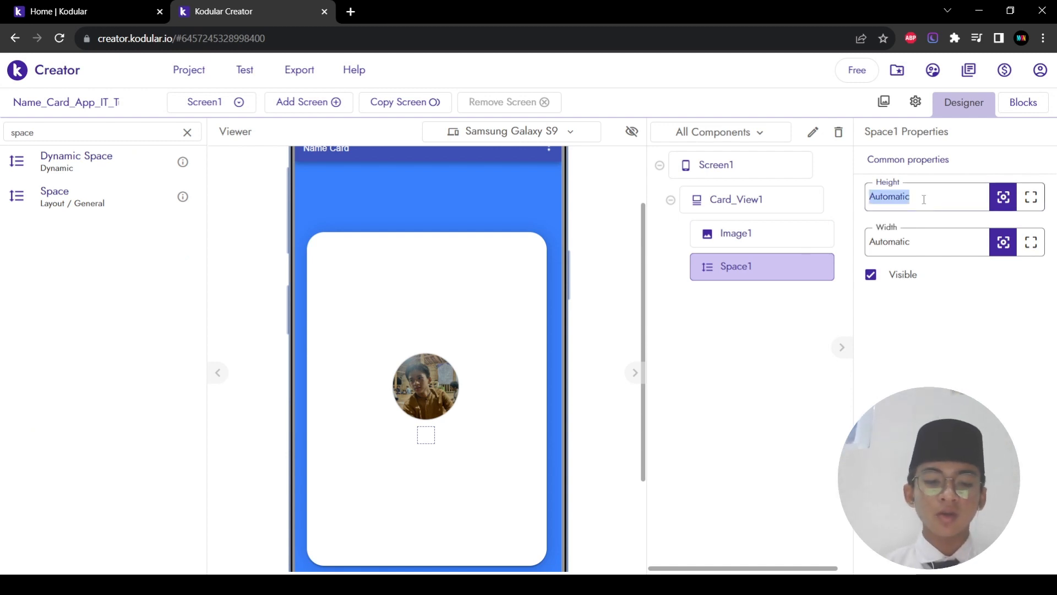
text(2%)
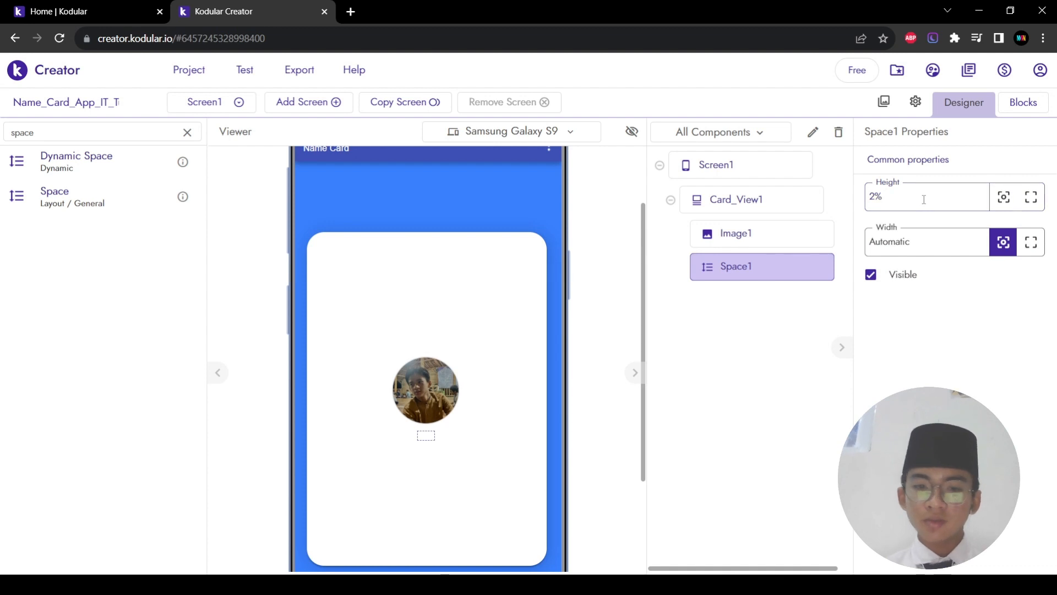
click(905, 198)
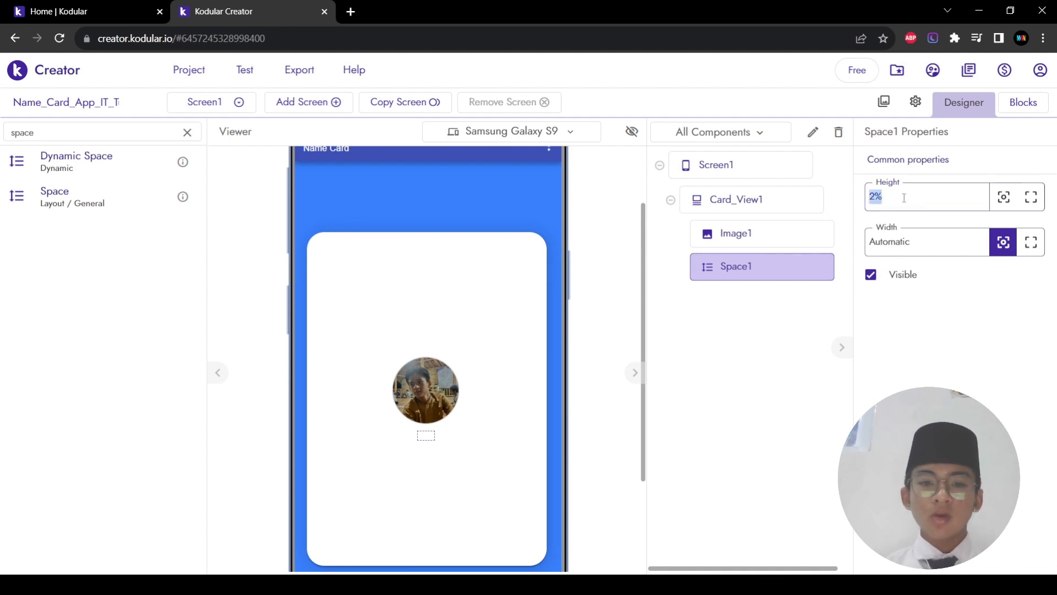
click(755, 387)
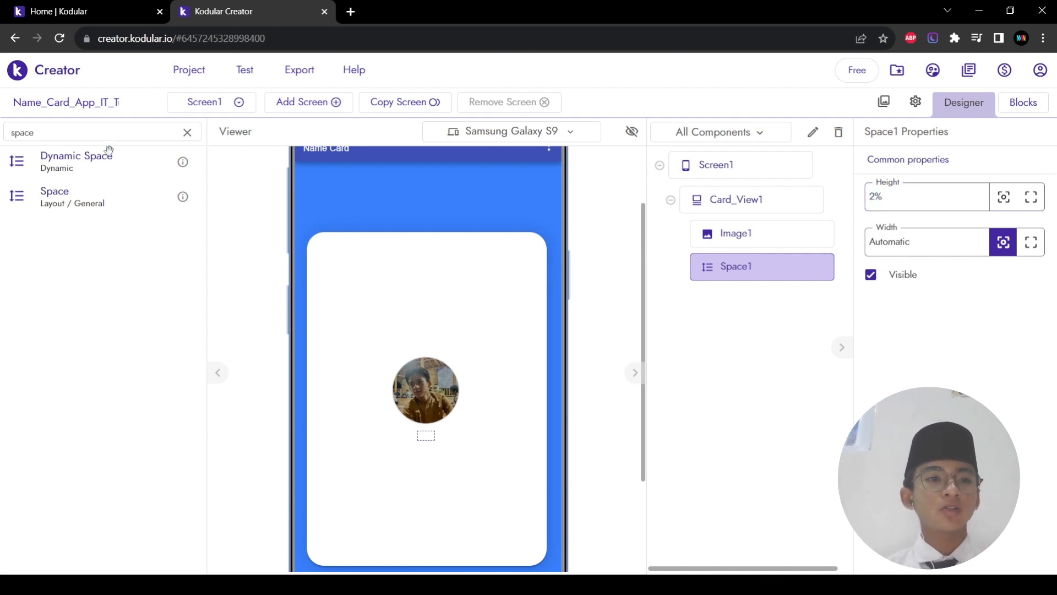
Step: Clear the Palette component search box
double_click(126, 137)
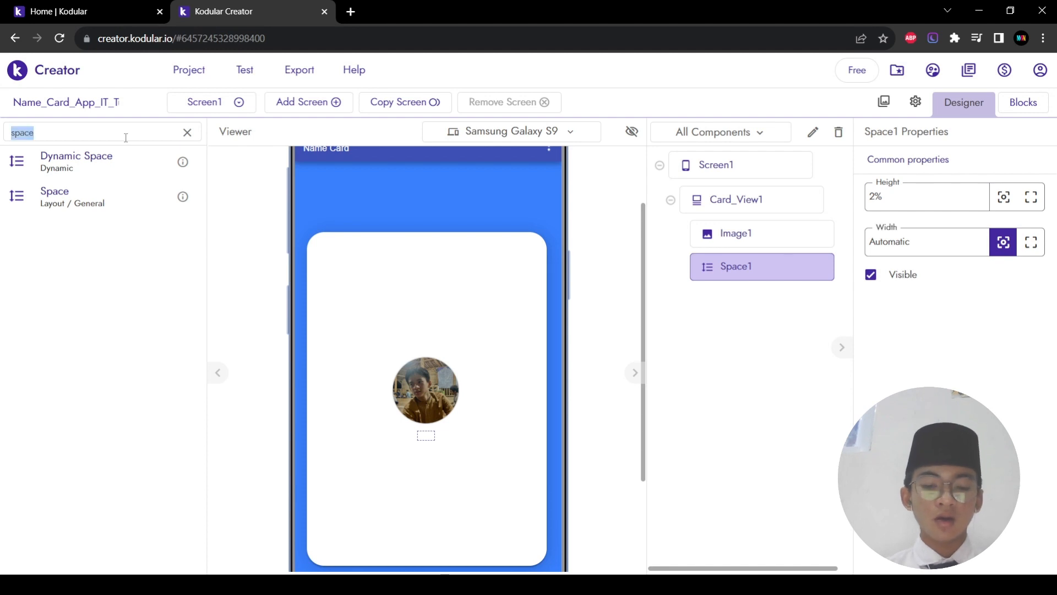
text(te)
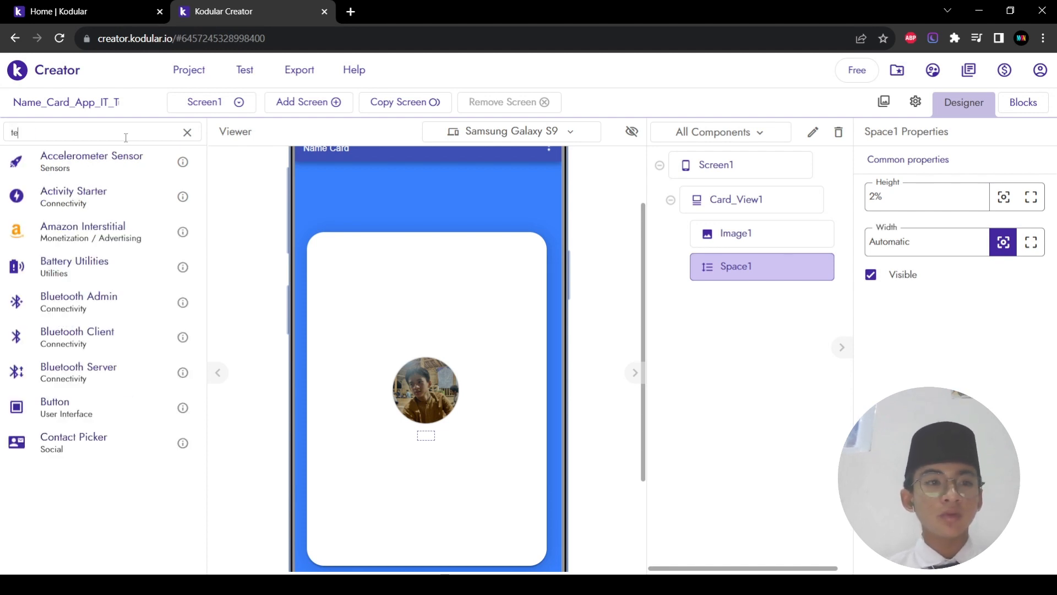
text(xt)
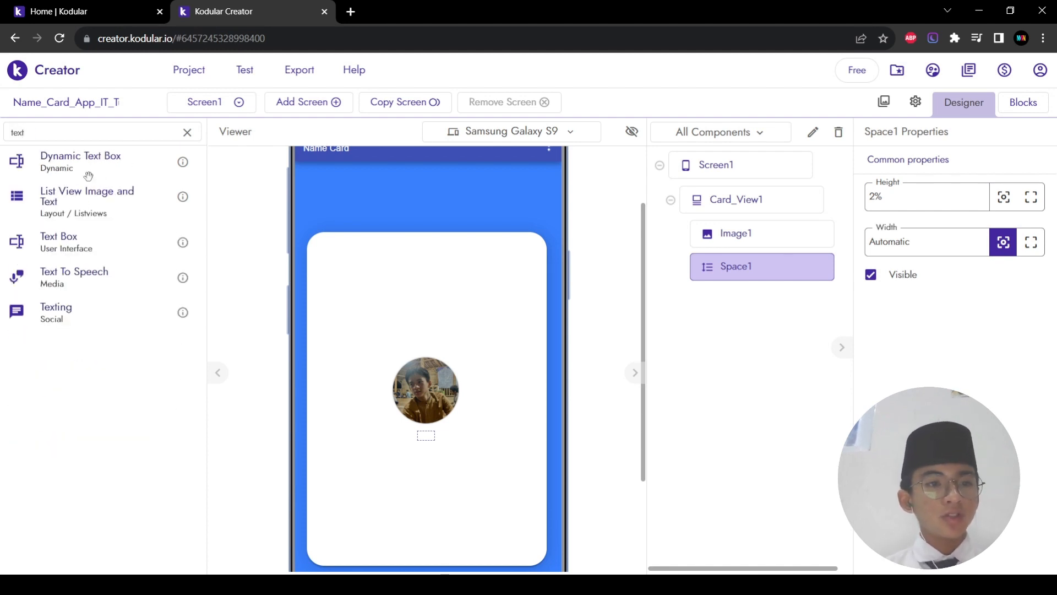
key(BackSpace)
key(BackSpace)
key(BackSpace)
key(BackSpace)
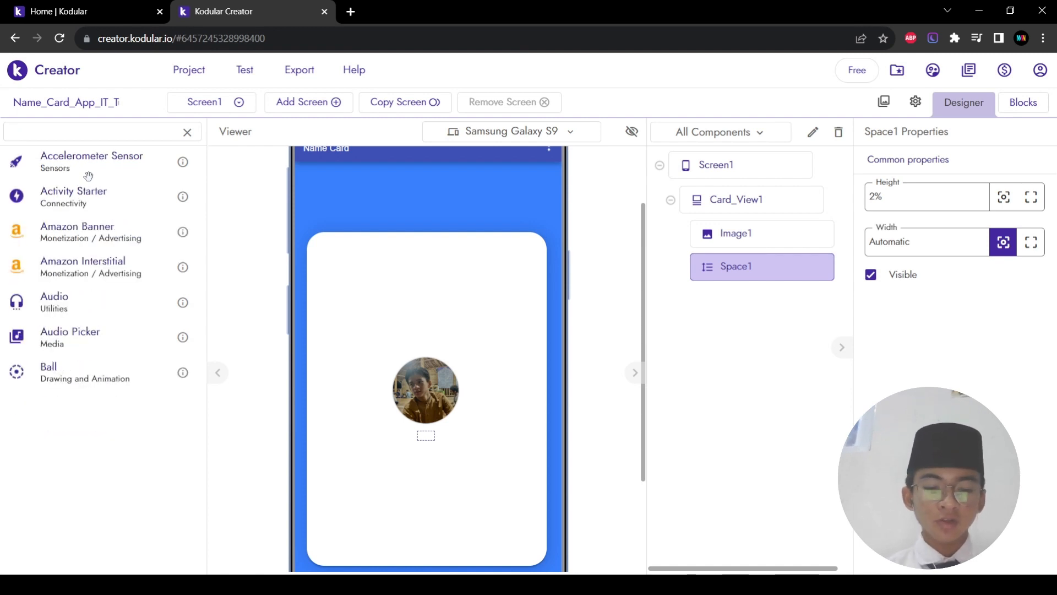
Step: Place a Label below Space1 and enter the card owner's name as its text
text(label)
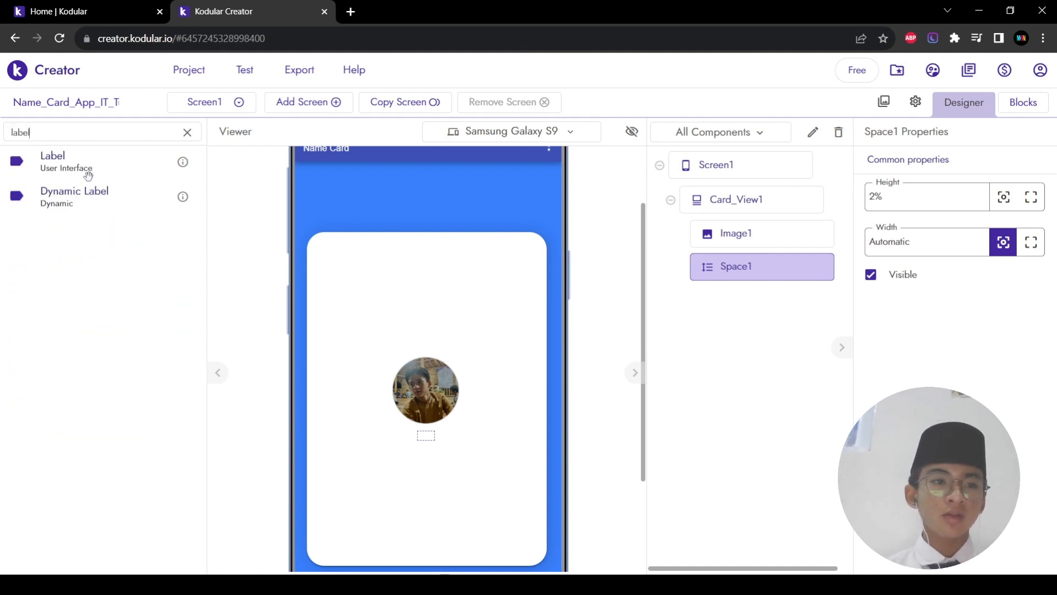
drag(81, 169, 413, 524)
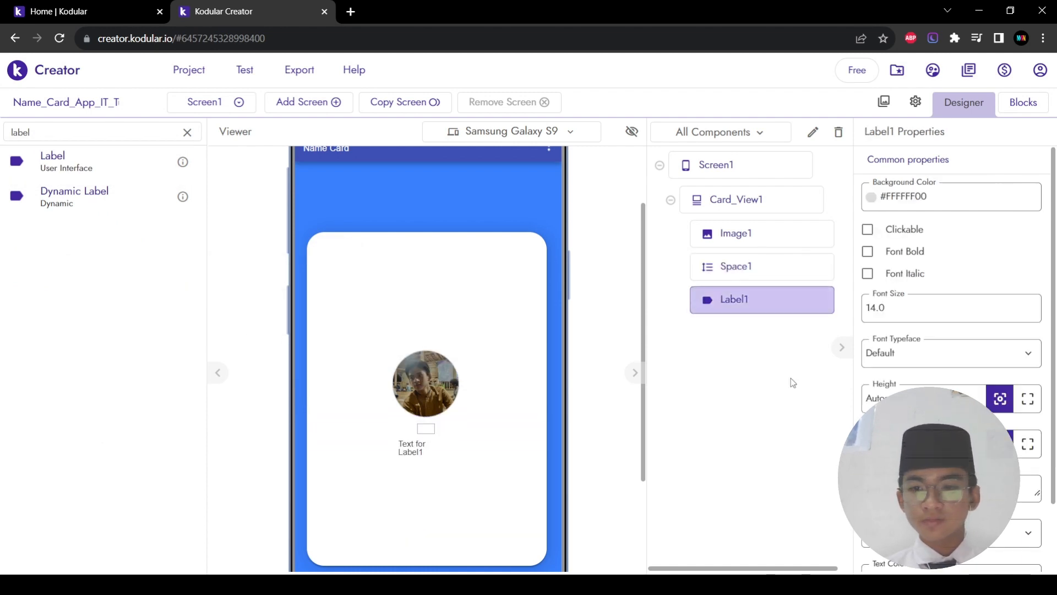
scroll(966, 364, down, 1)
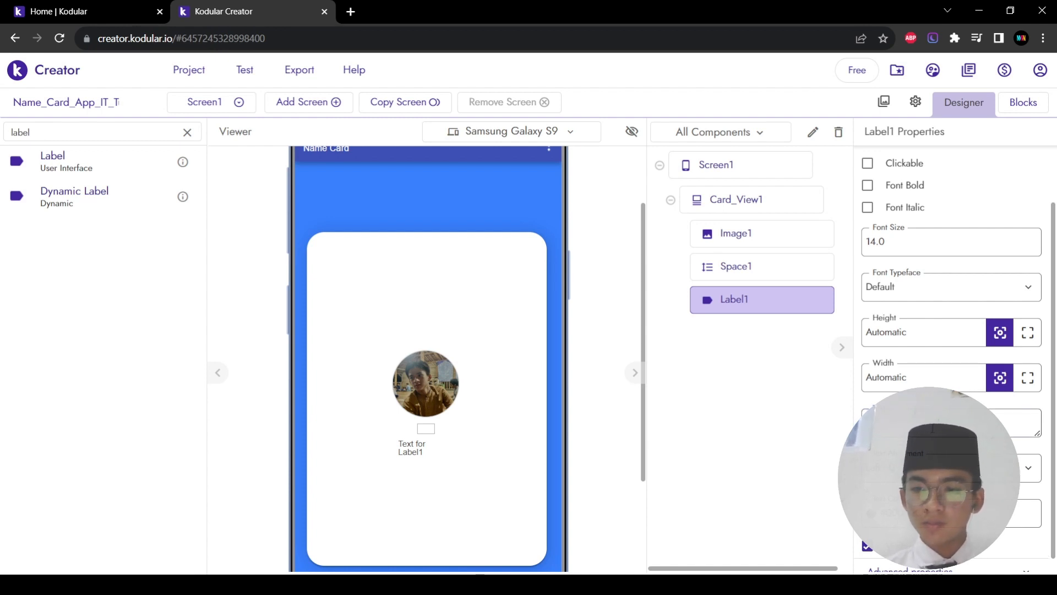
click(933, 429)
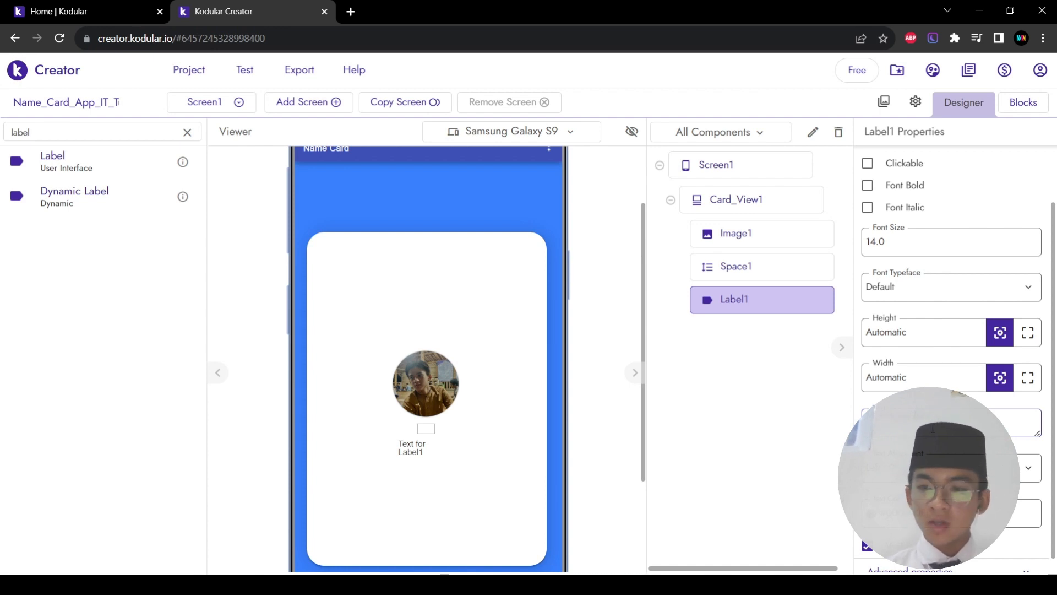
click(736, 405)
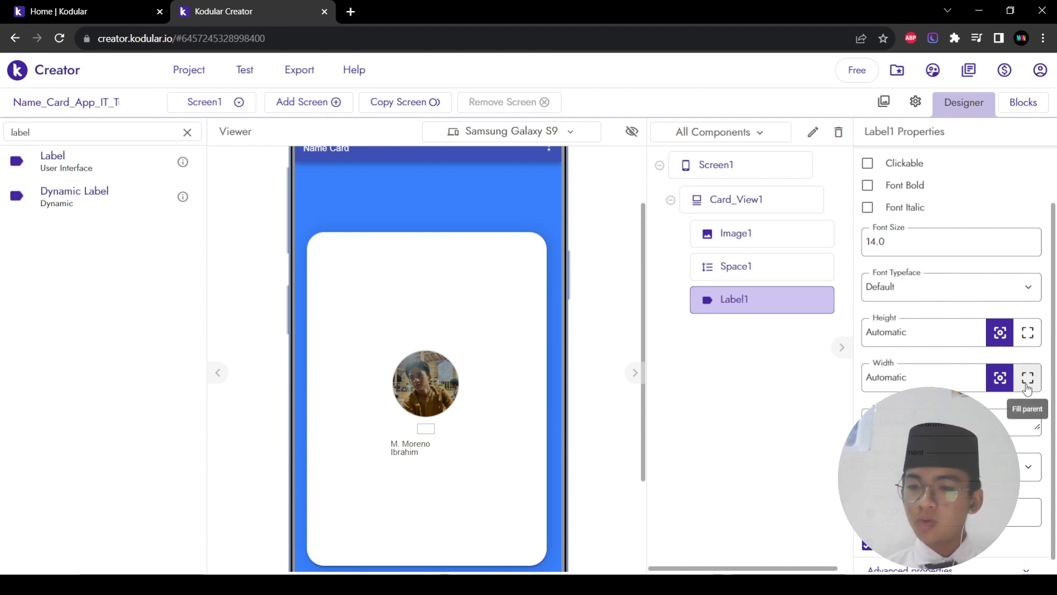
Step: Make the name label Fill parent width with centred text alignment
click(1027, 377)
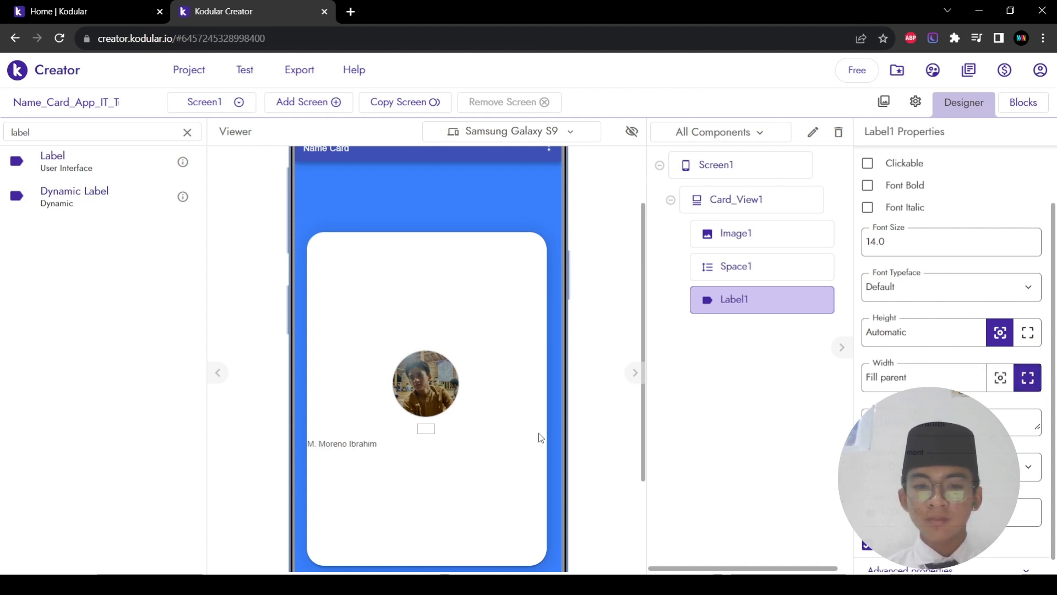
scroll(957, 308, up, 1)
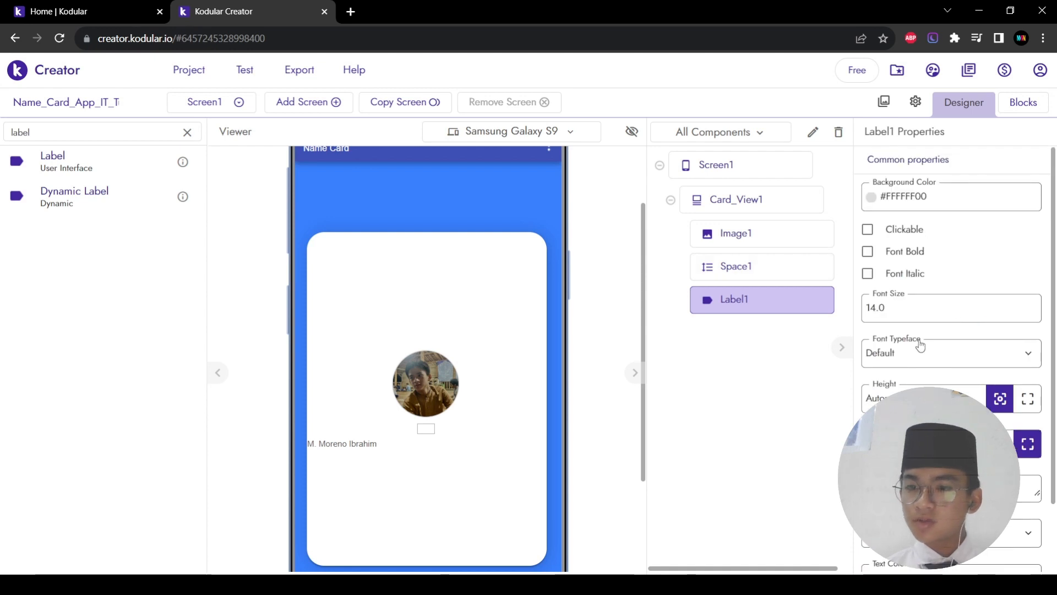
scroll(922, 347, down, 1)
scroll(932, 464, down, 1)
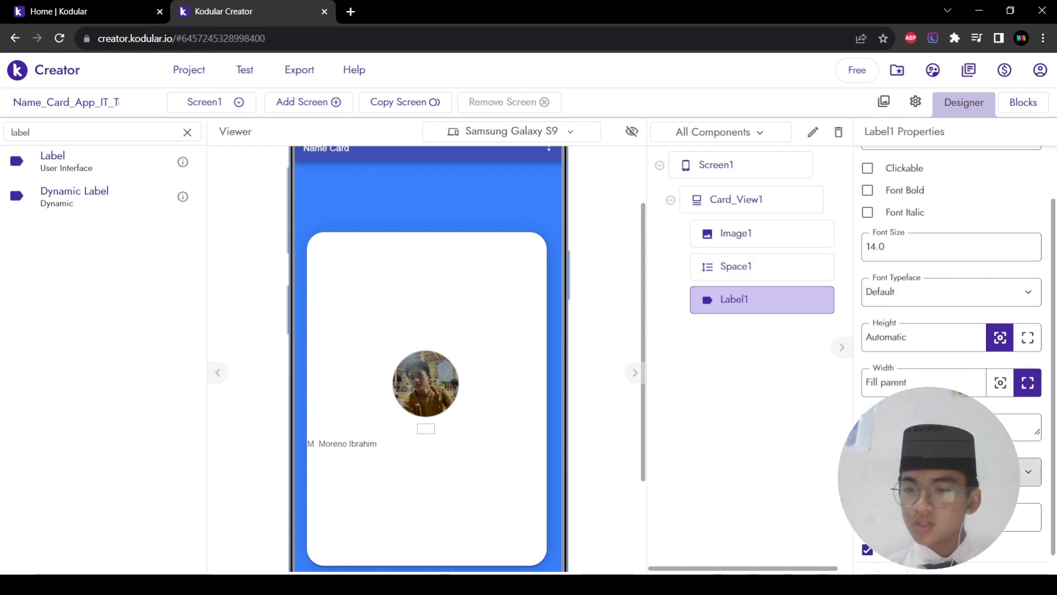
click(932, 472)
click(922, 528)
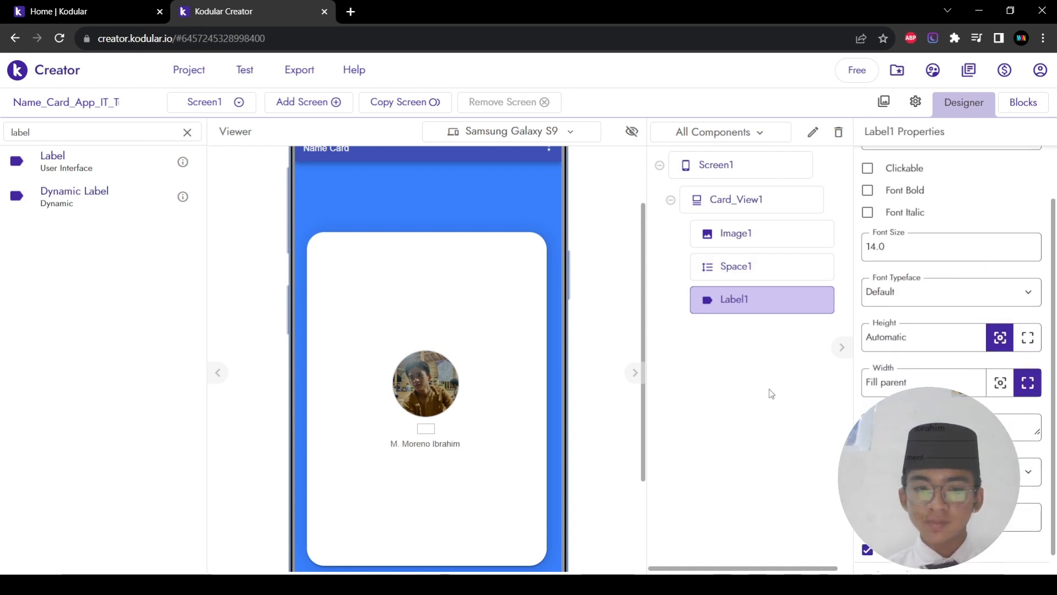
Step: Make the name label bold, not italic, at font size 25
scroll(956, 320, up, 1)
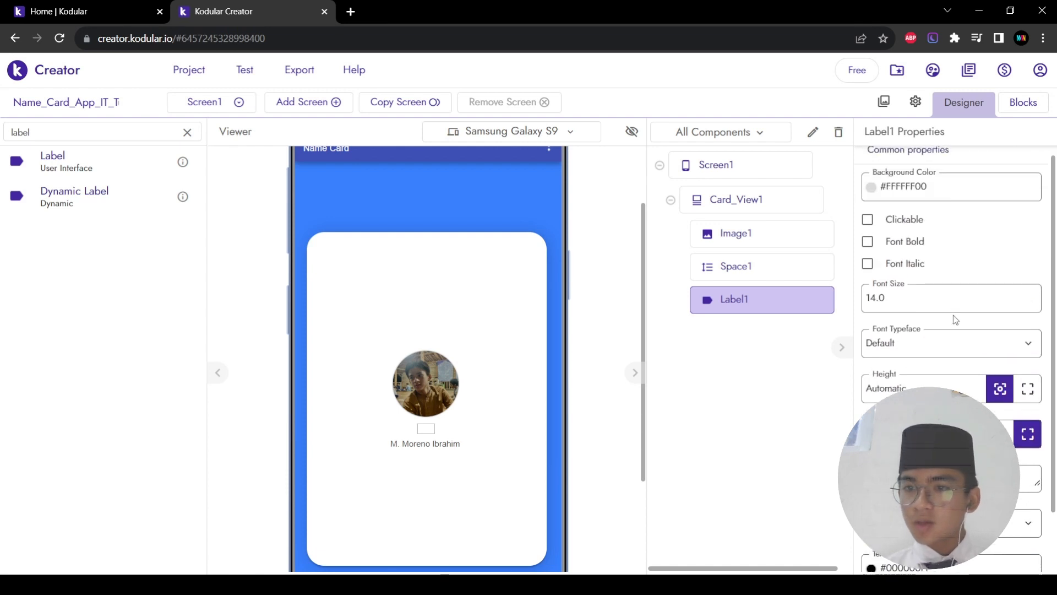
click(868, 243)
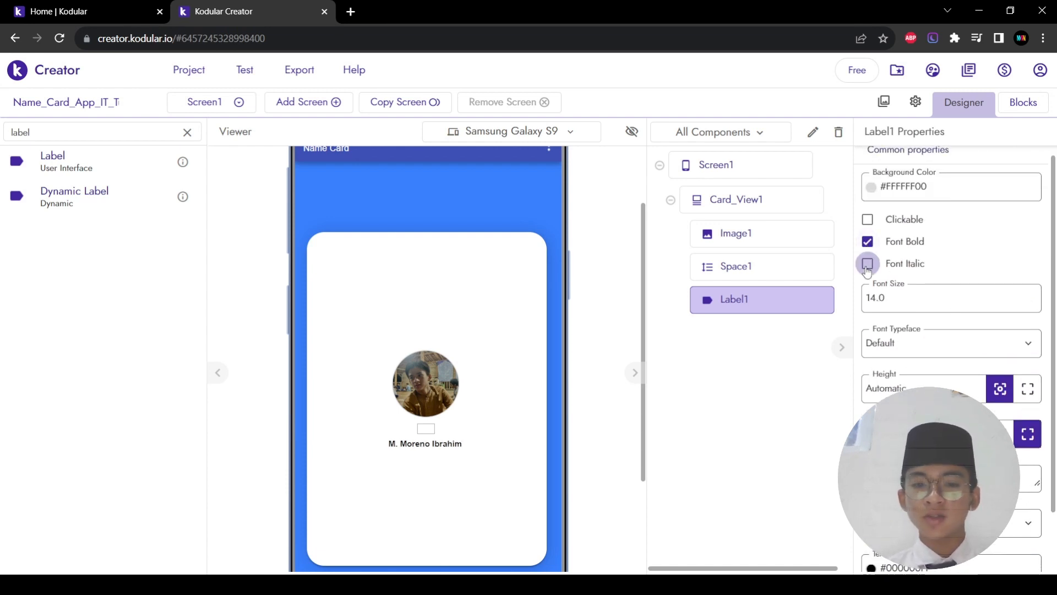
click(868, 264)
click(868, 264)
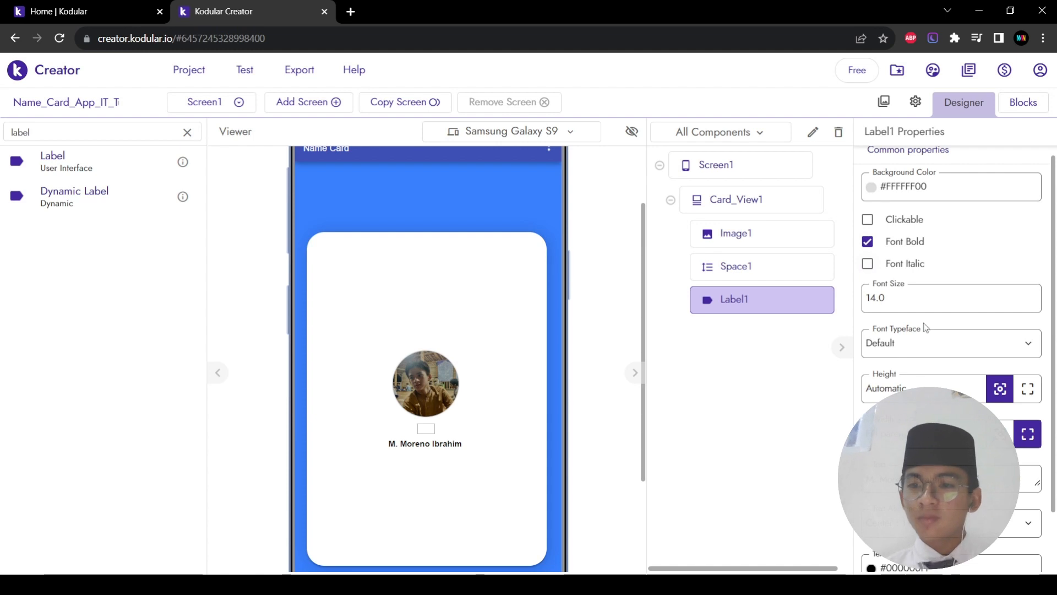
double_click(913, 305)
text(25)
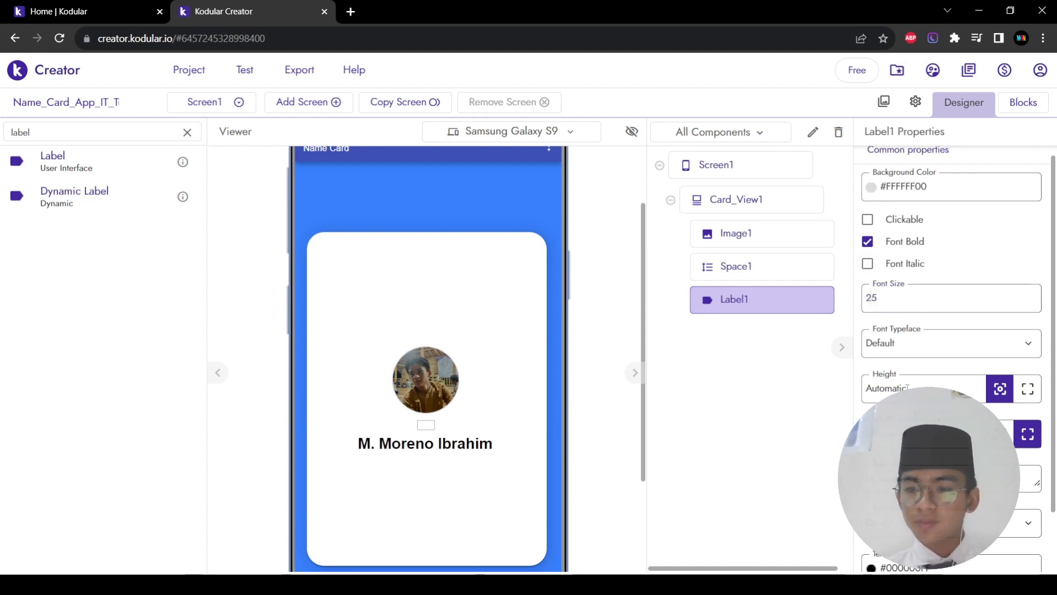
Step: Set the name label's text colour to indigo
scroll(907, 388, down, 1)
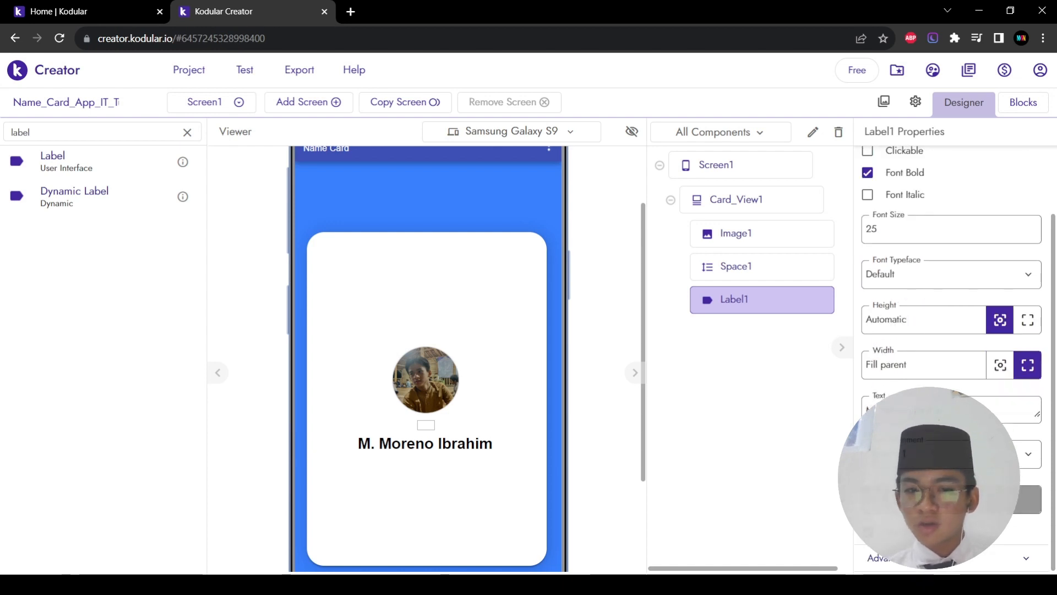
click(951, 500)
click(30, 366)
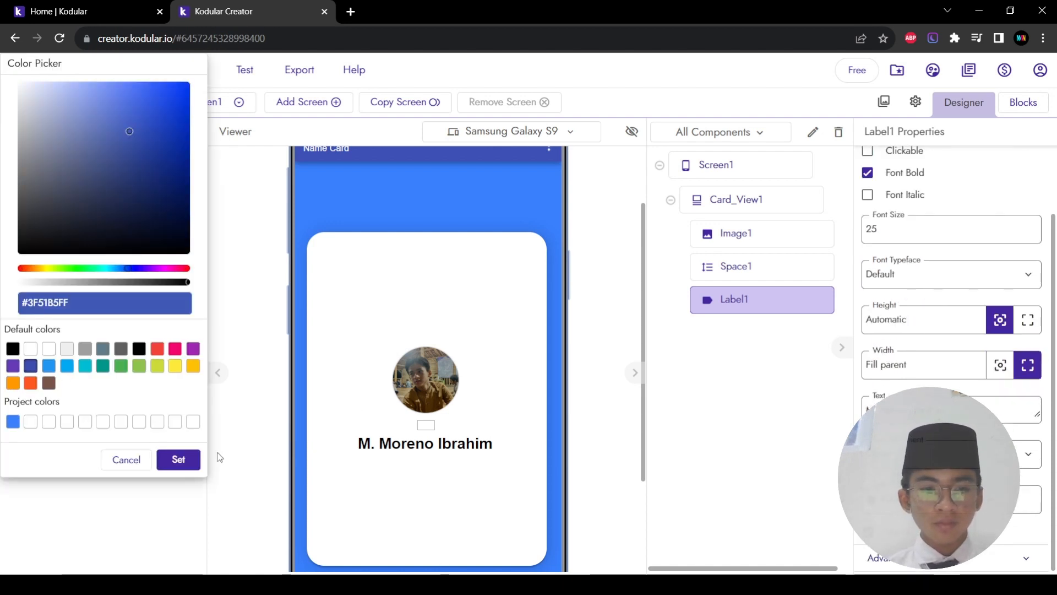
click(180, 460)
scroll(394, 468, down, 2)
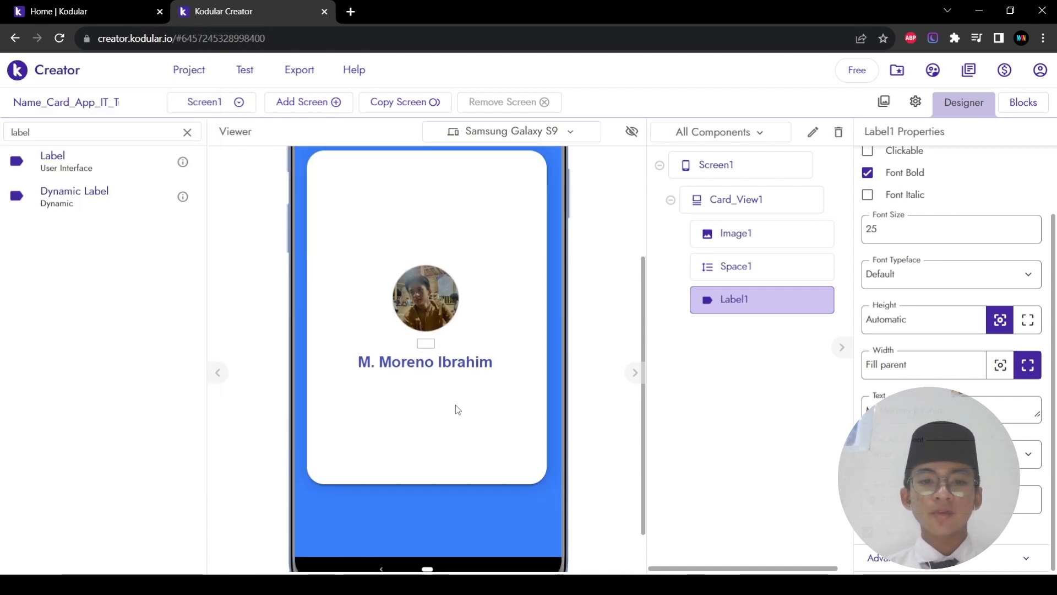
Step: Duplicate the spacer and name label, placing both copies below the name
right_click(424, 348)
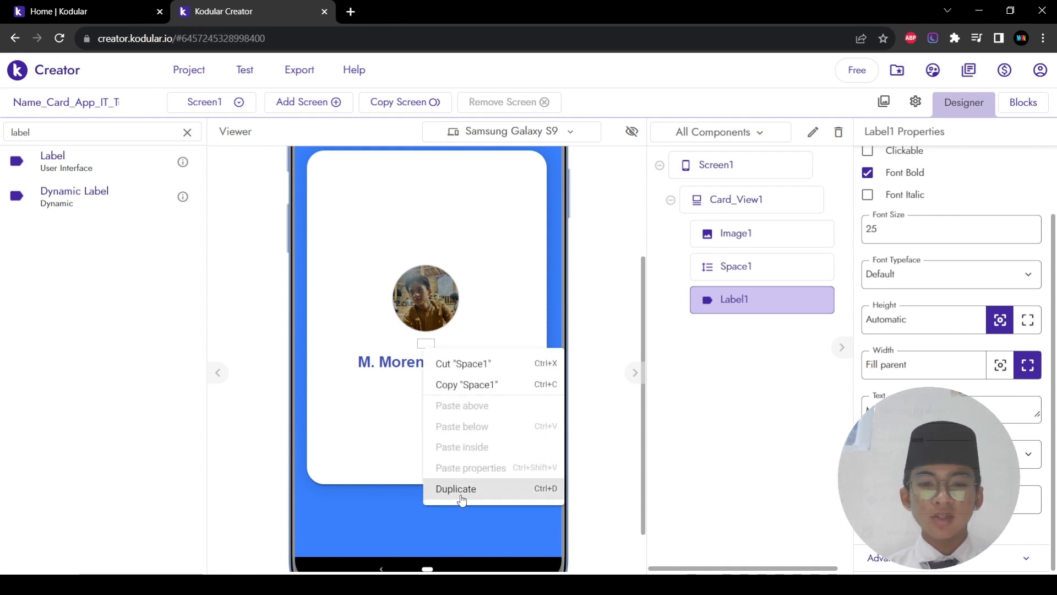
click(462, 498)
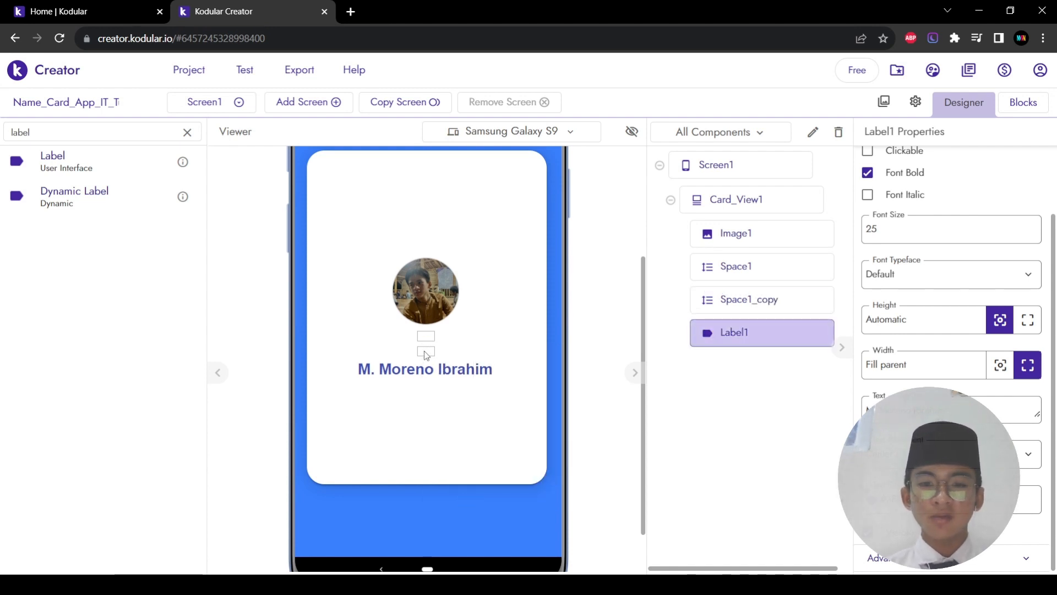
drag(425, 351, 485, 400)
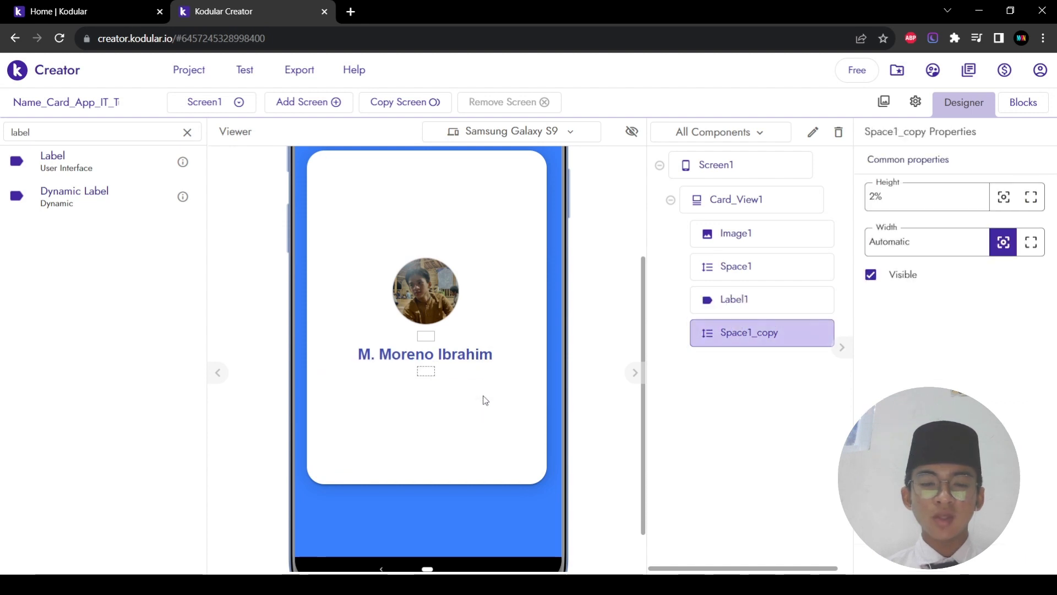
right_click(457, 359)
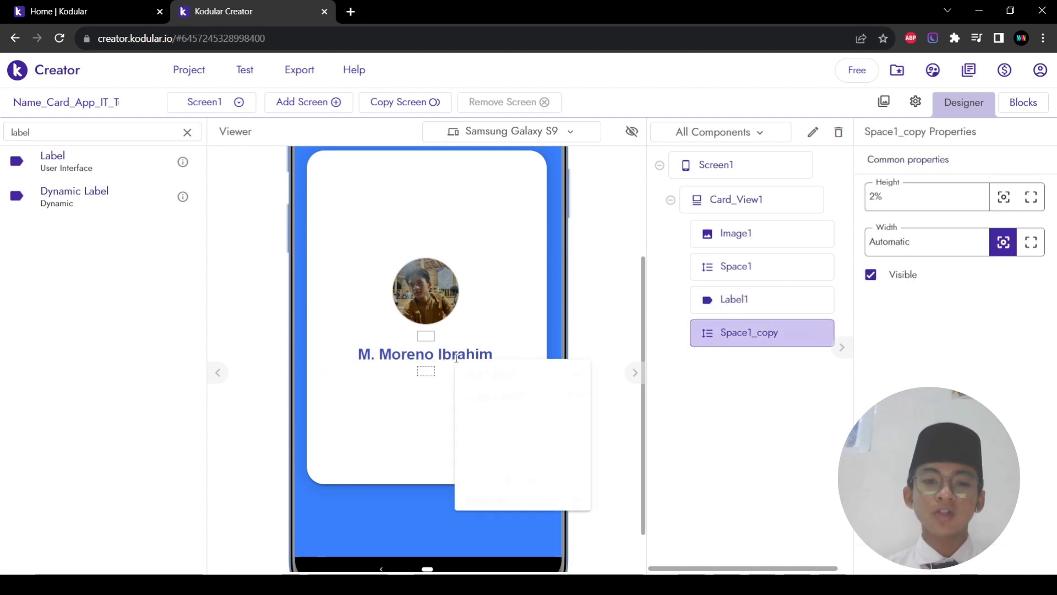
click(508, 511)
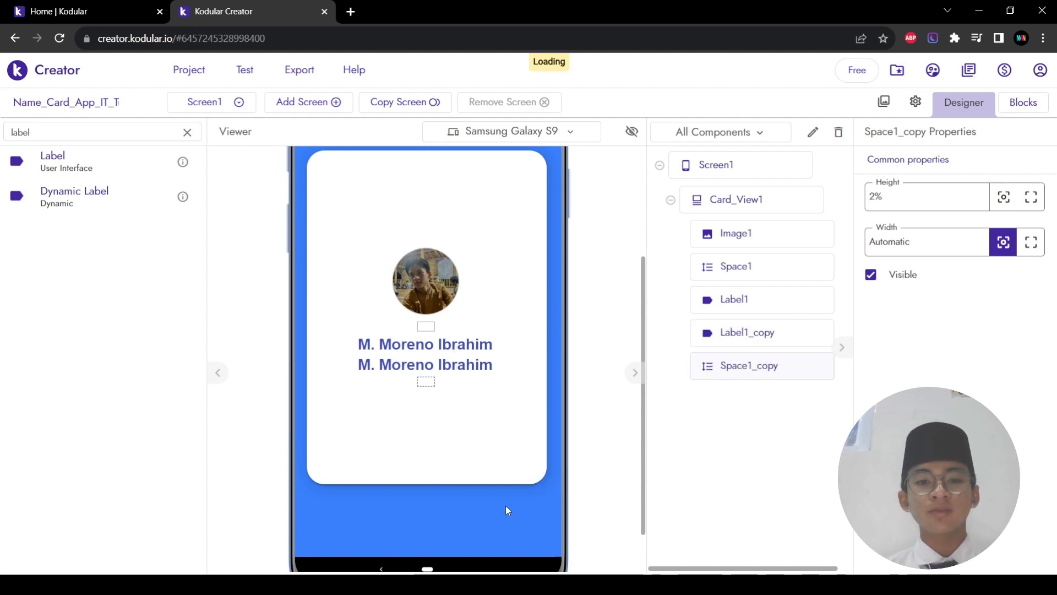
drag(471, 372, 487, 400)
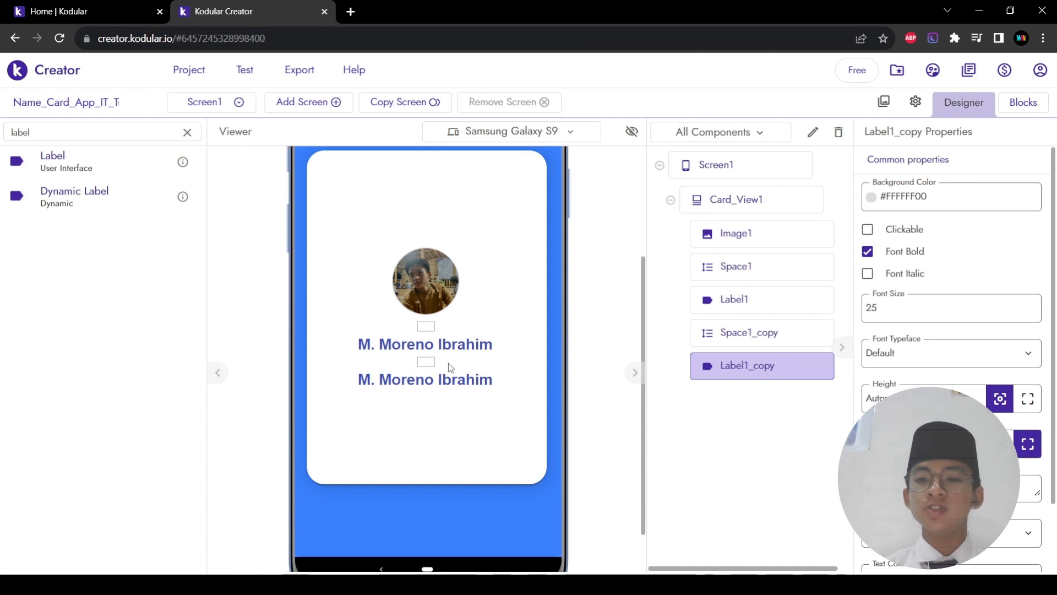
Step: Style the label copy with size 20, darker blue text, bold off and italic on
double_click(894, 314)
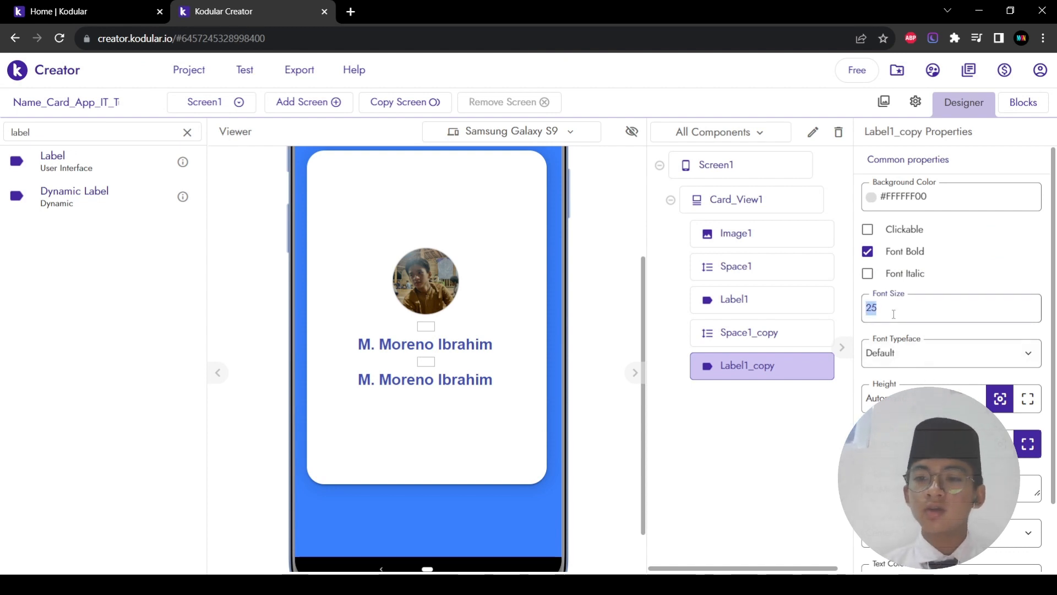
text(20)
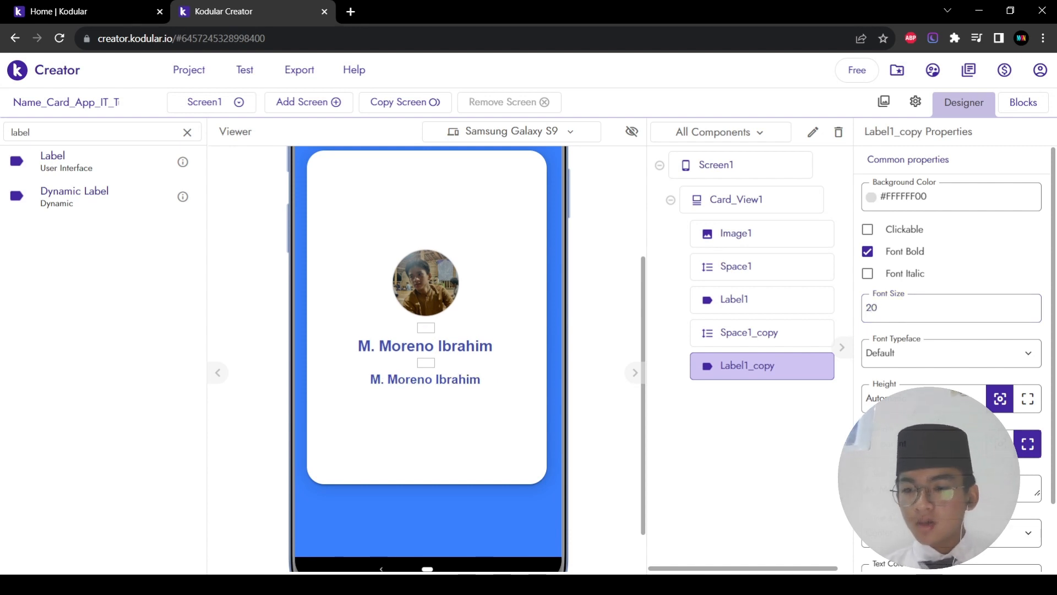
scroll(936, 468, down, 2)
click(935, 501)
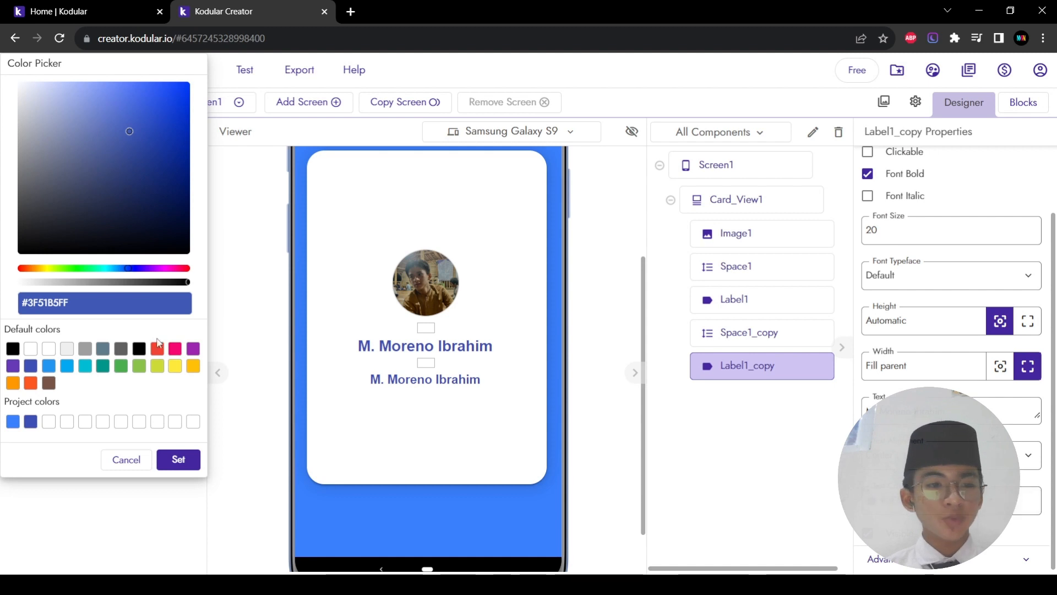
click(145, 171)
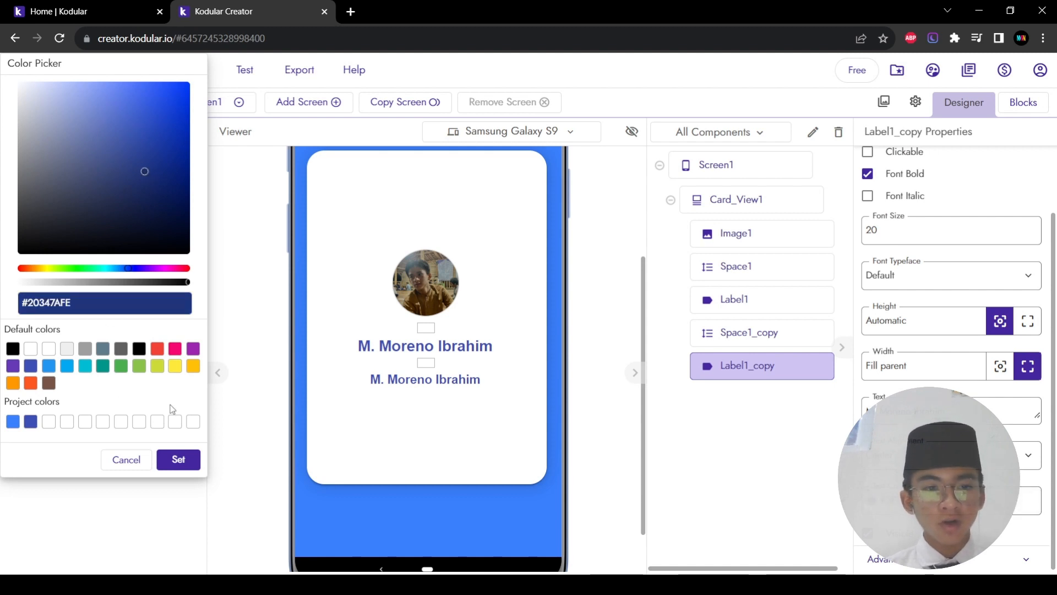
click(178, 459)
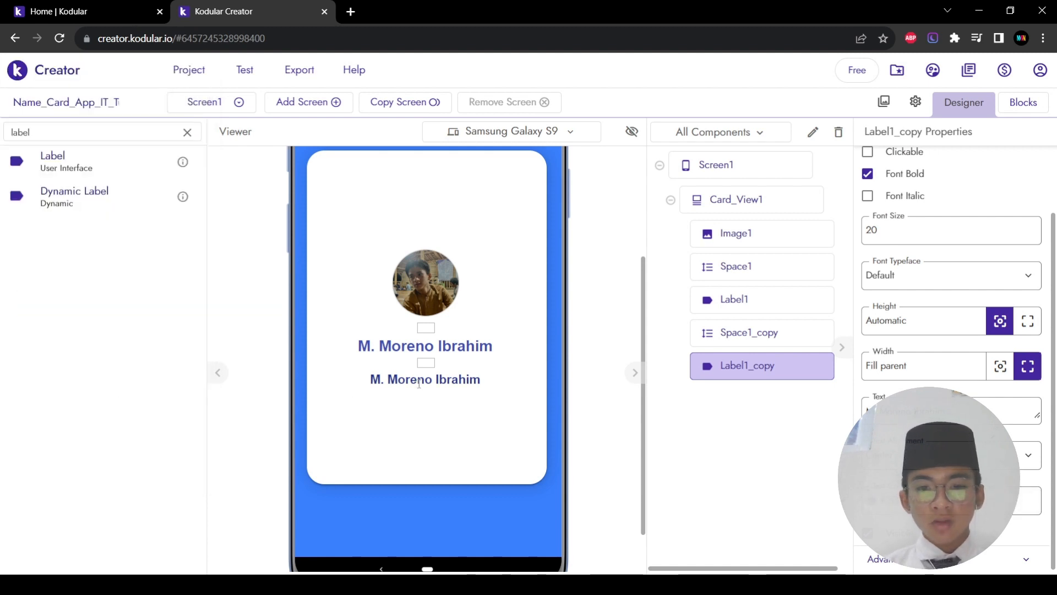
click(867, 174)
click(868, 196)
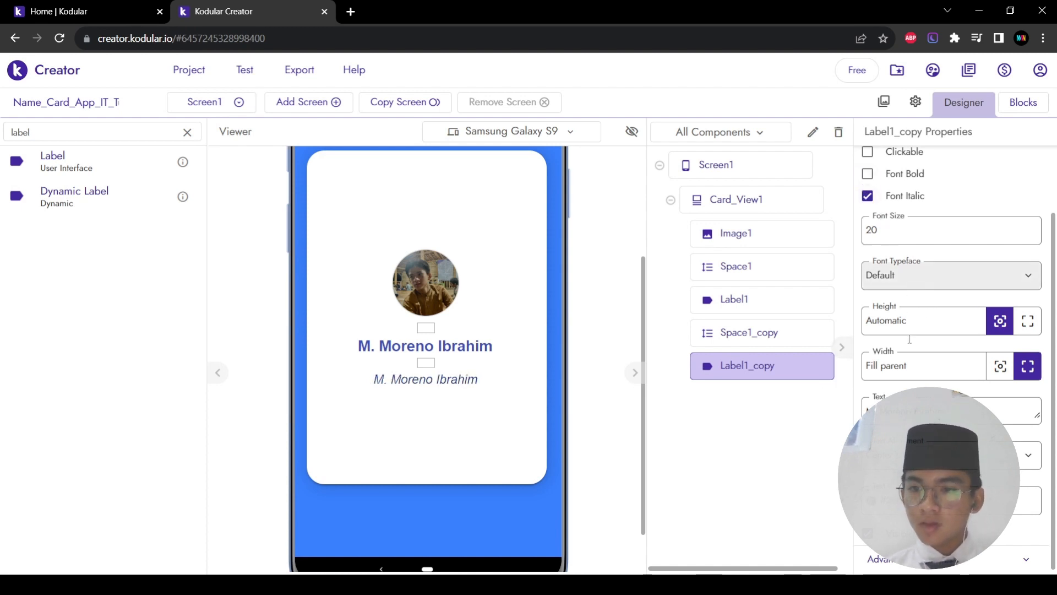
Step: Change the copy's text to 'A Student Of IDN Boarding School' at font size 15
click(869, 405)
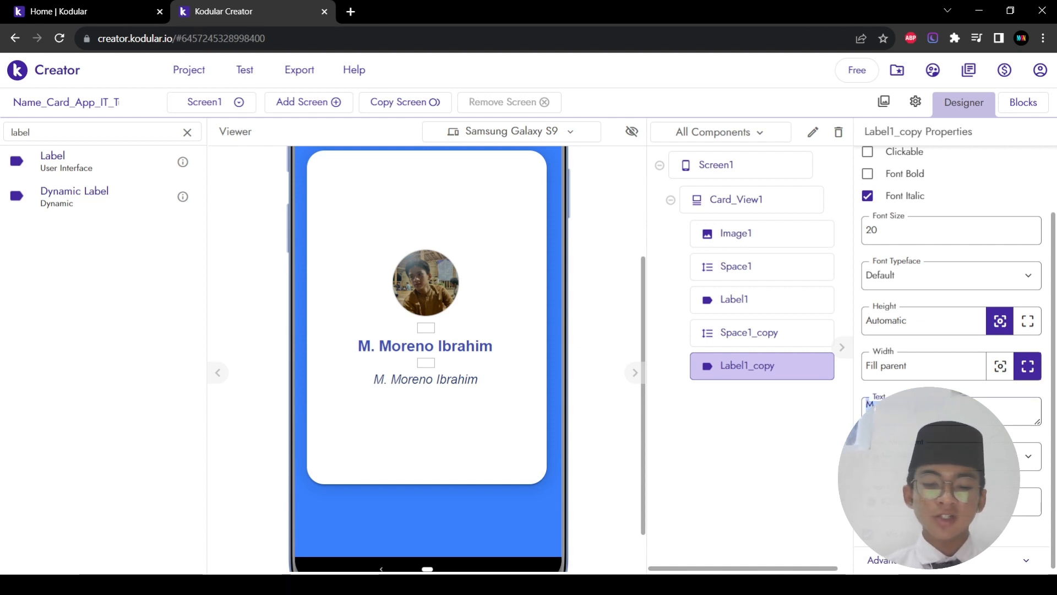
text(A S)
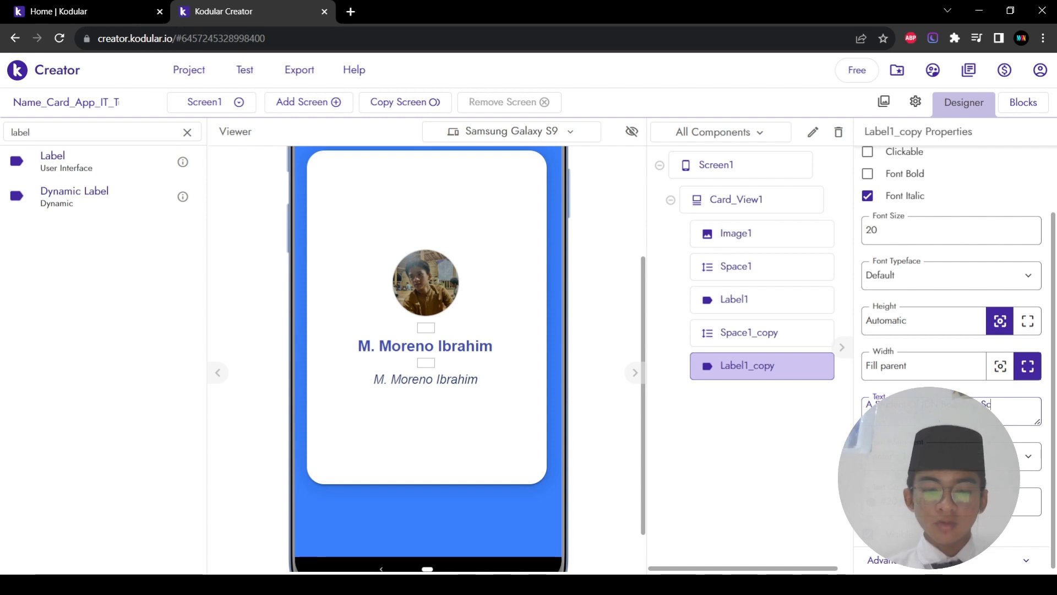
key(BackSpace)
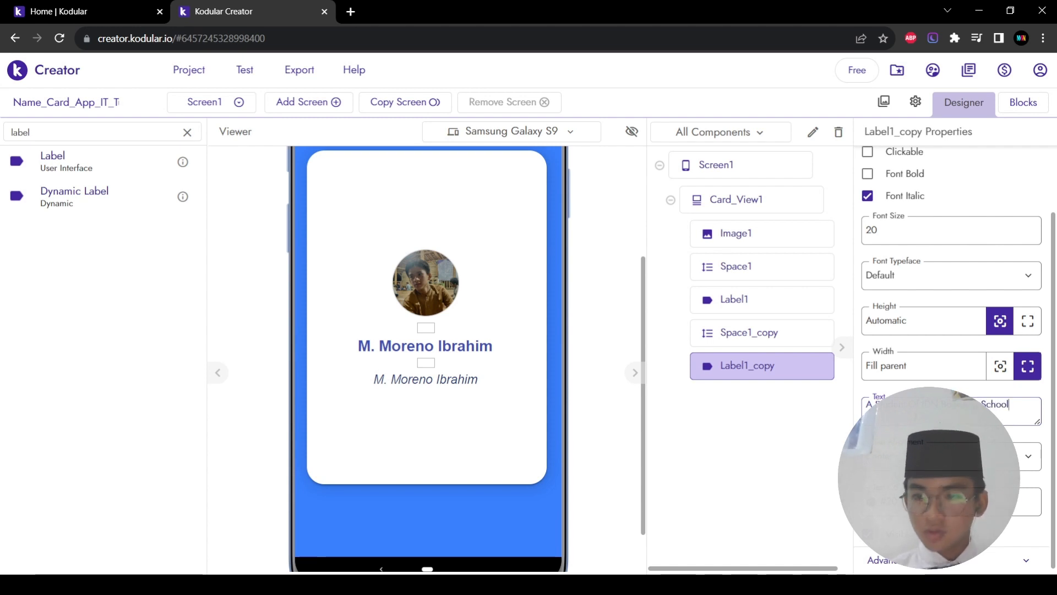
key(Return)
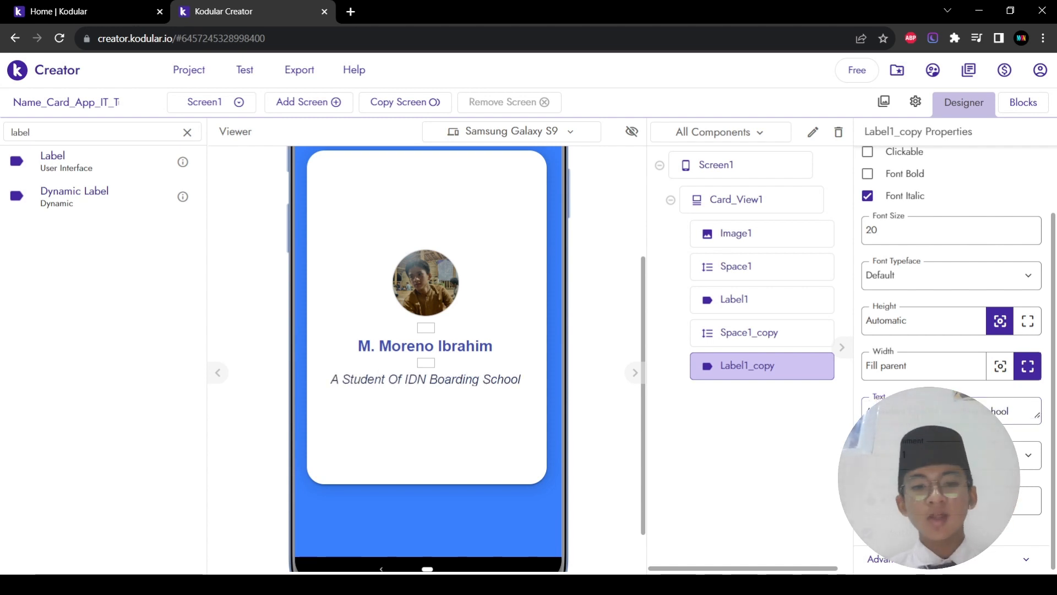
double_click(895, 232)
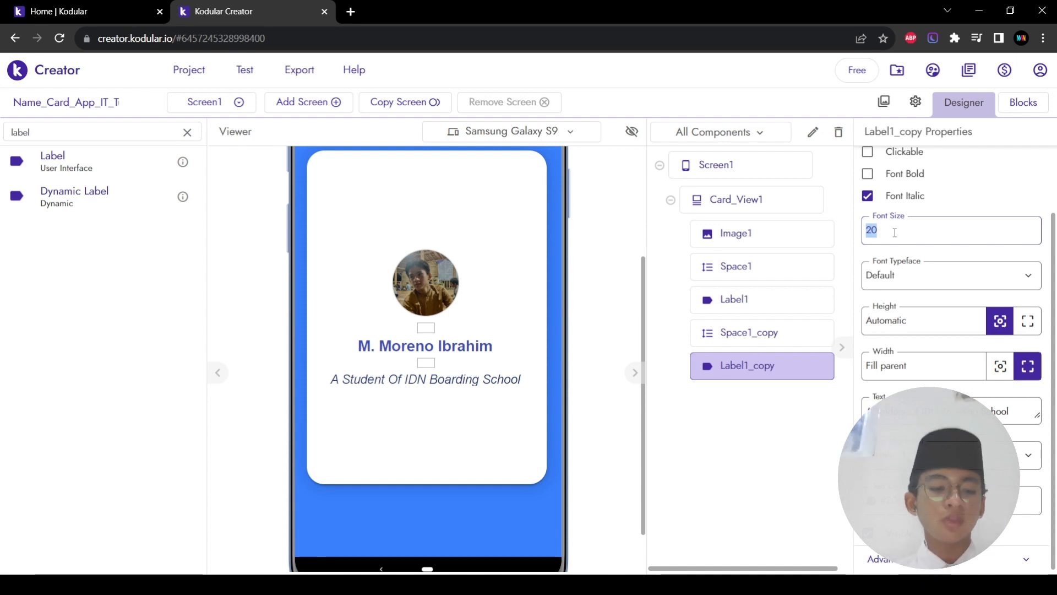
text(15)
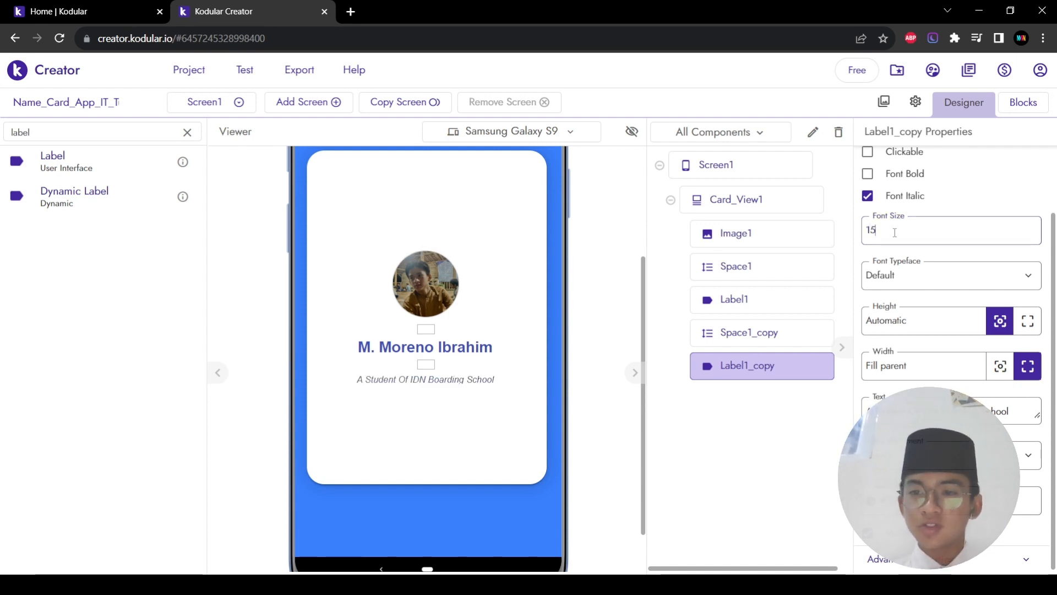
click(426, 365)
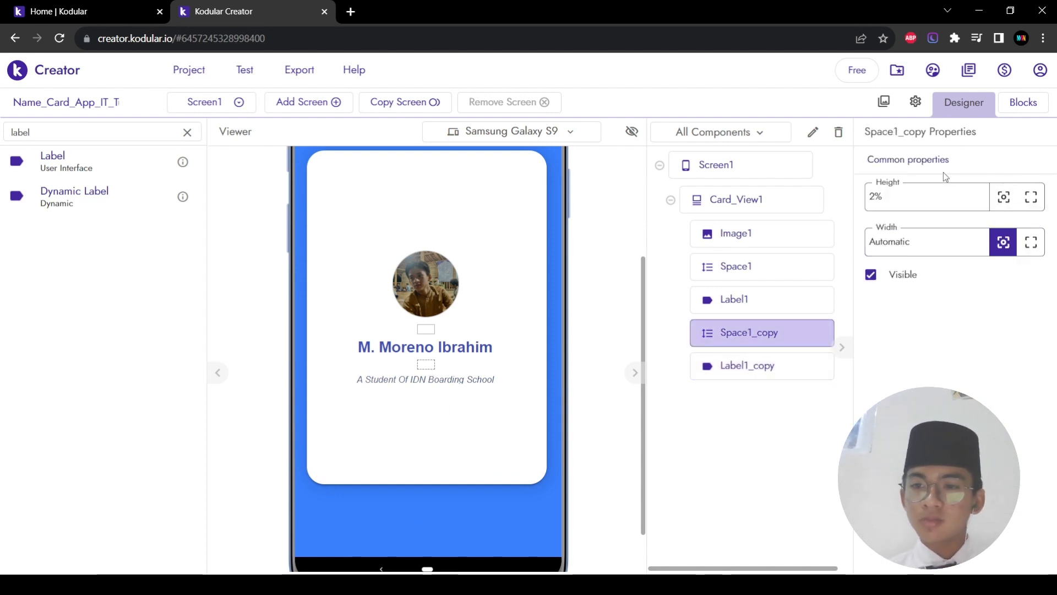
Step: Set Space1_copy height to 1% and add a Horizontal Arrangement below the subtitle
click(934, 186)
text(1%)
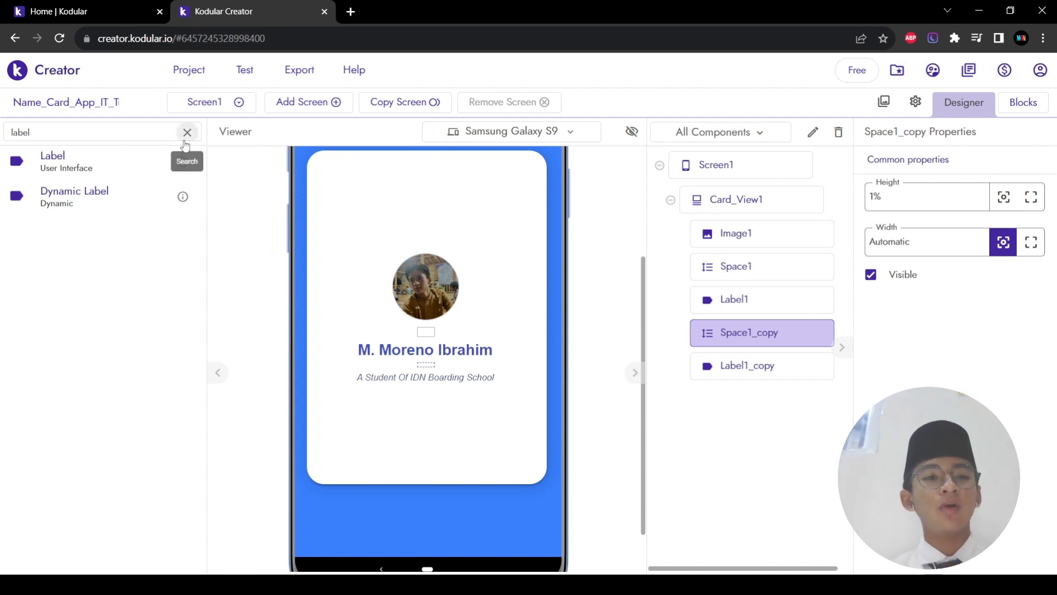
double_click(154, 134)
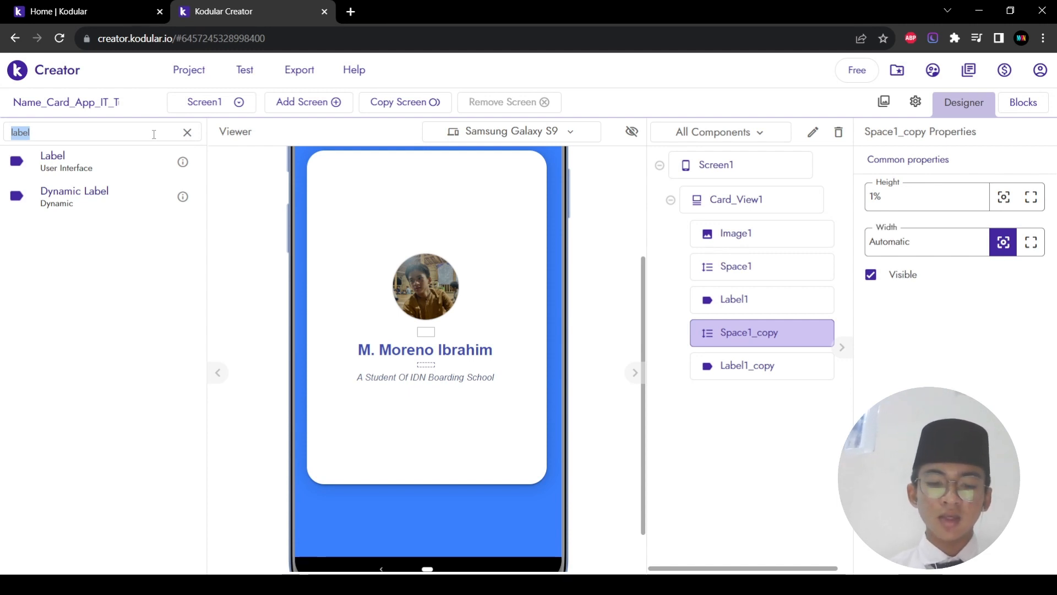
text(hor)
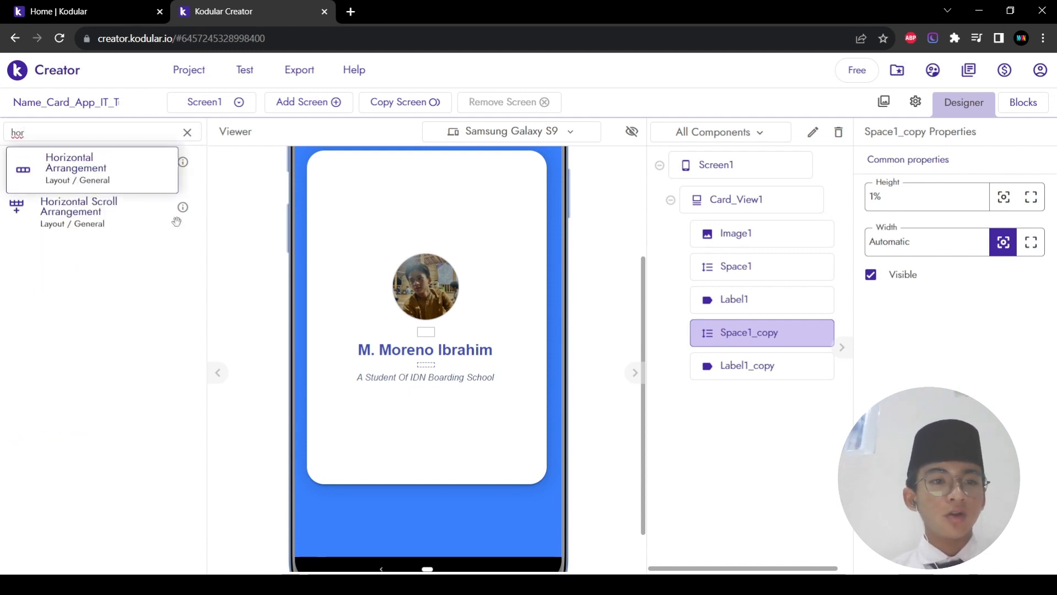
drag(177, 222, 388, 418)
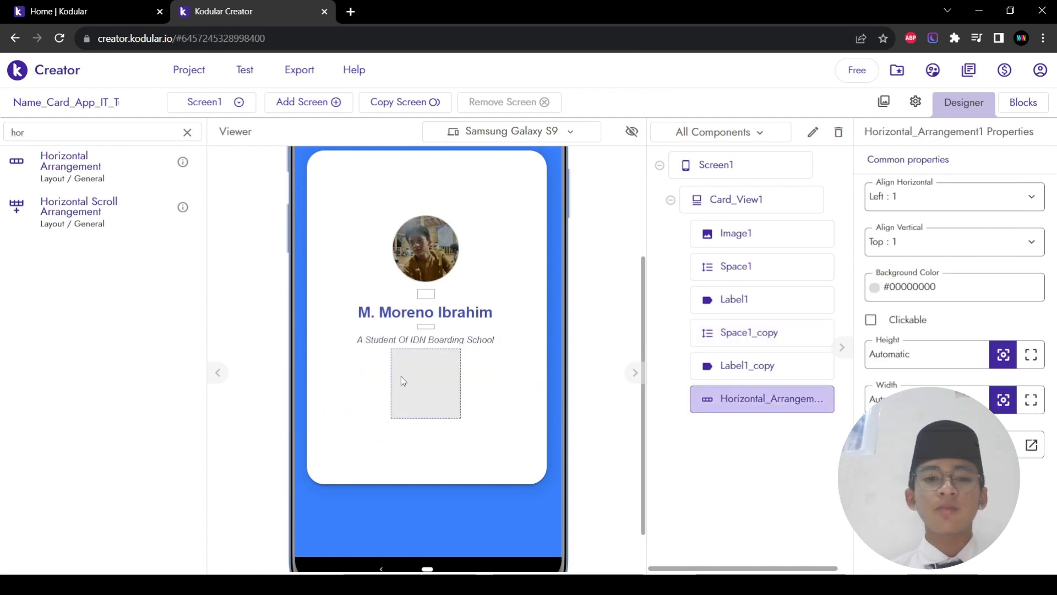
Step: Put a Label and a Space inside the new horizontal row
double_click(101, 134)
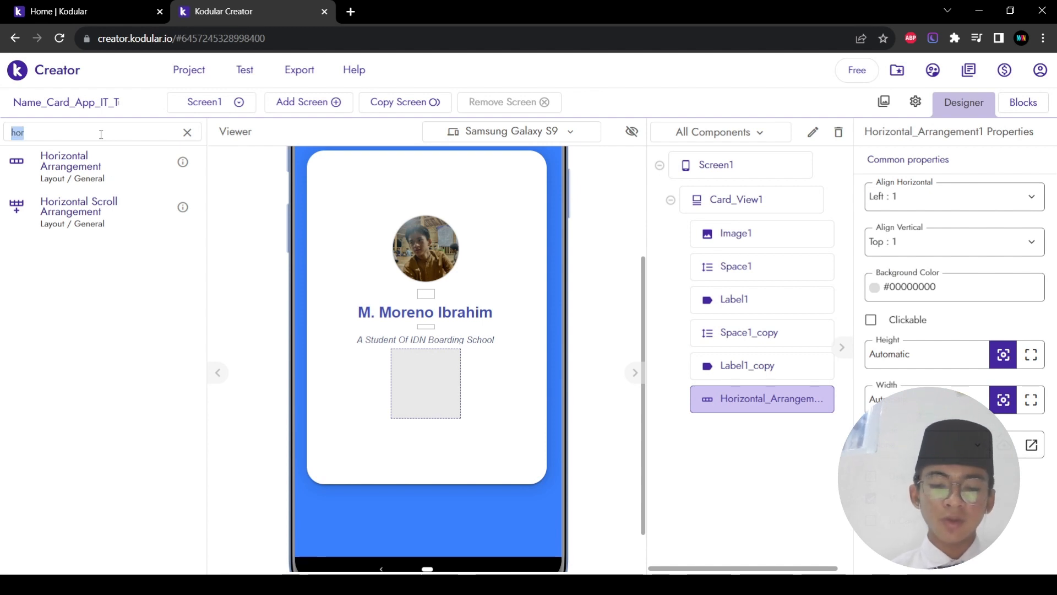
text(label)
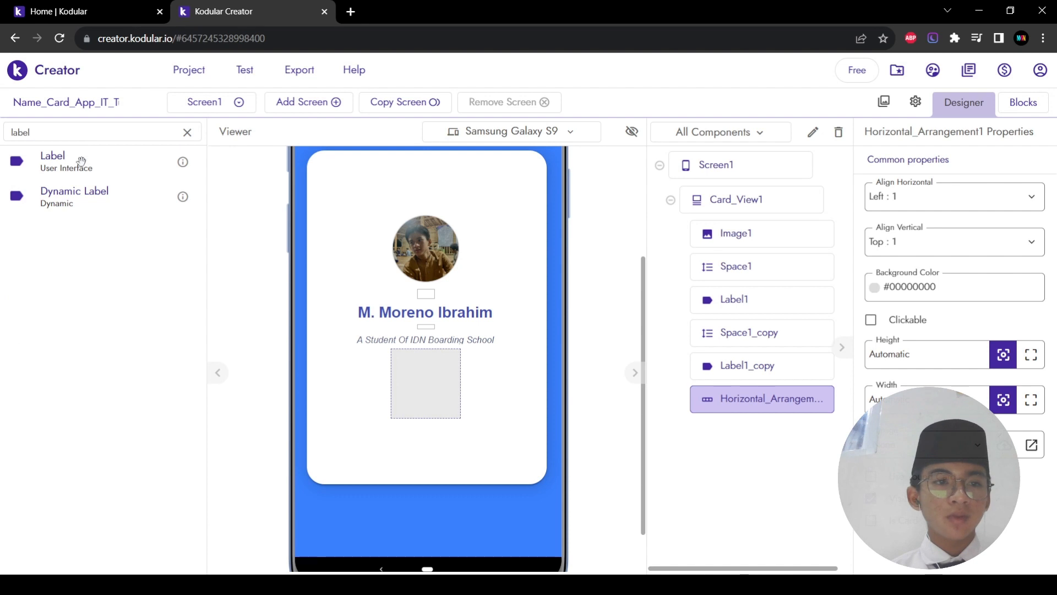
drag(81, 161, 442, 400)
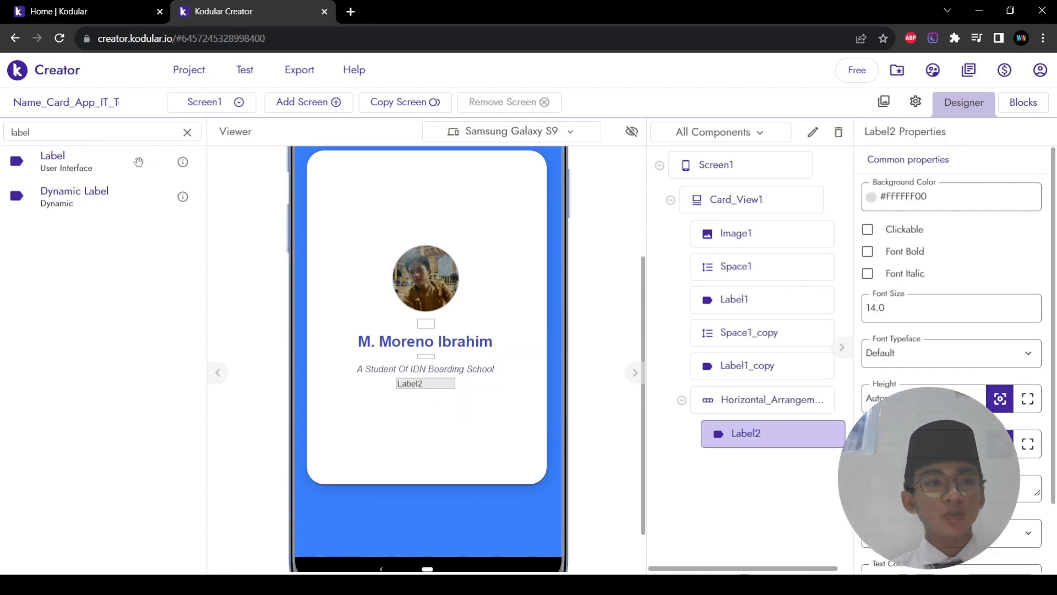
double_click(122, 134)
key(BackSpace)
text(space)
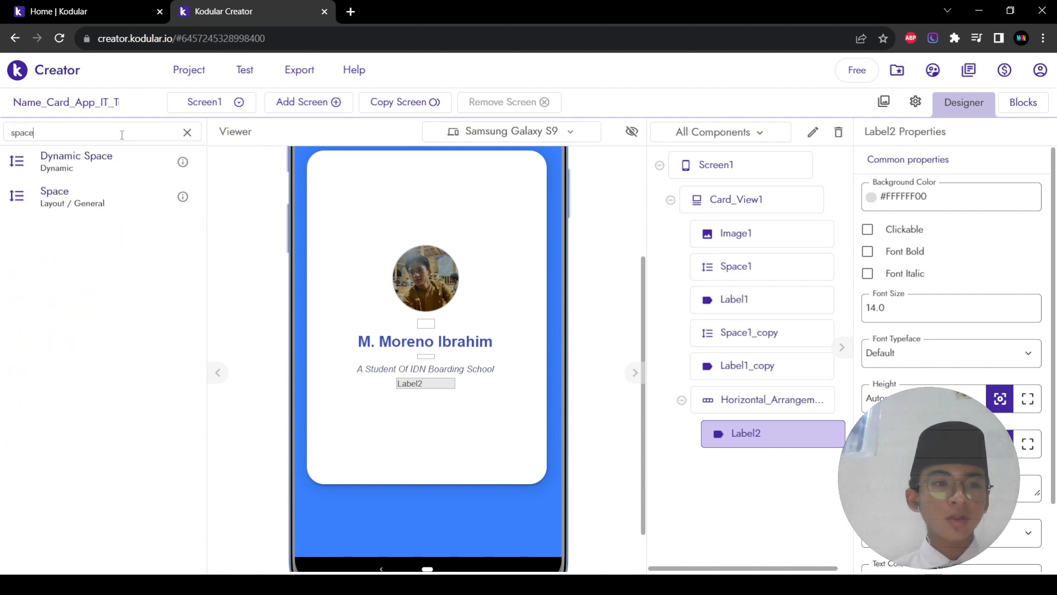
drag(83, 195, 405, 375)
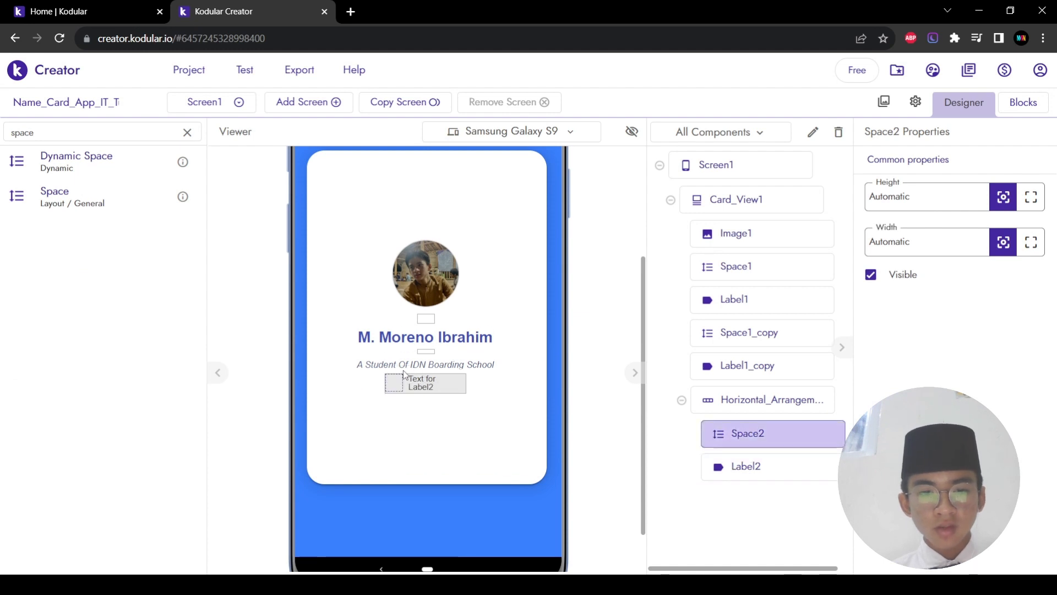
Step: Add an Image at the start of the row, giving Image2, Space2, Label2
double_click(117, 137)
text(iamge)
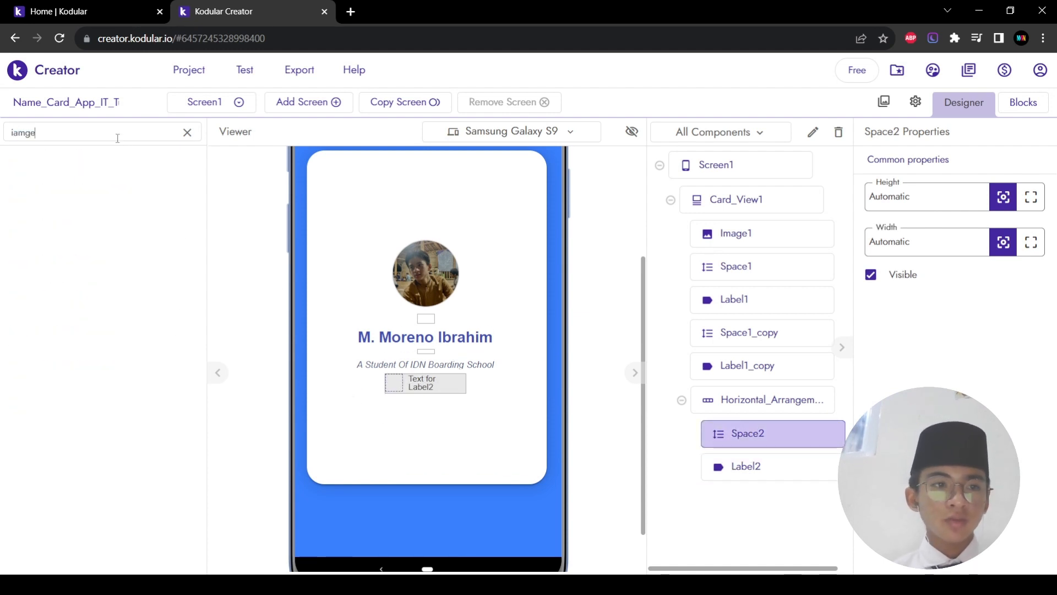
key(BackSpace)
key(BackSpace)
key(BackSpace)
key(BackSpace)
text(mage)
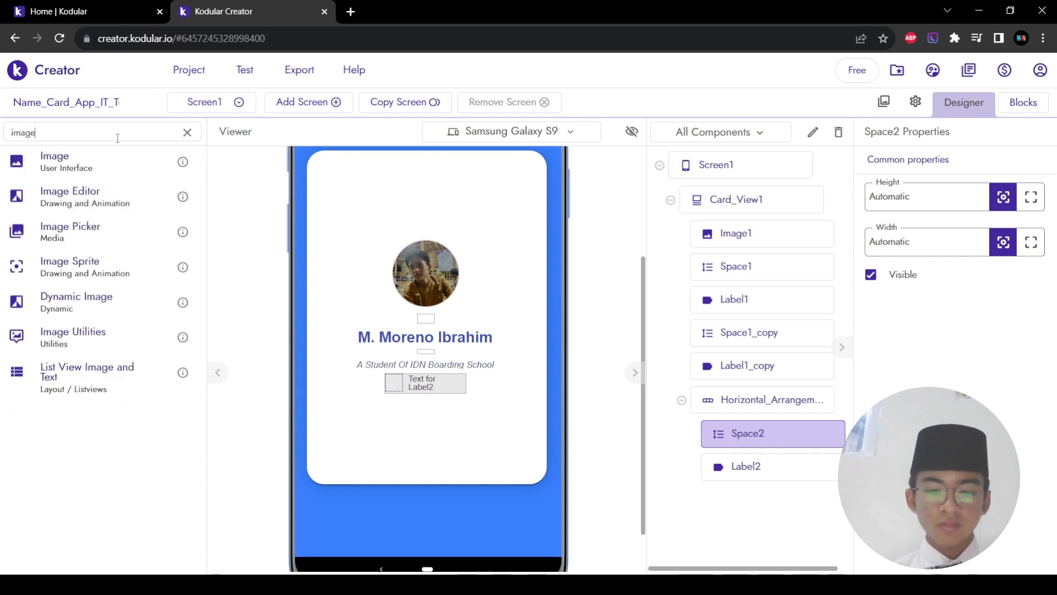
drag(83, 165, 391, 391)
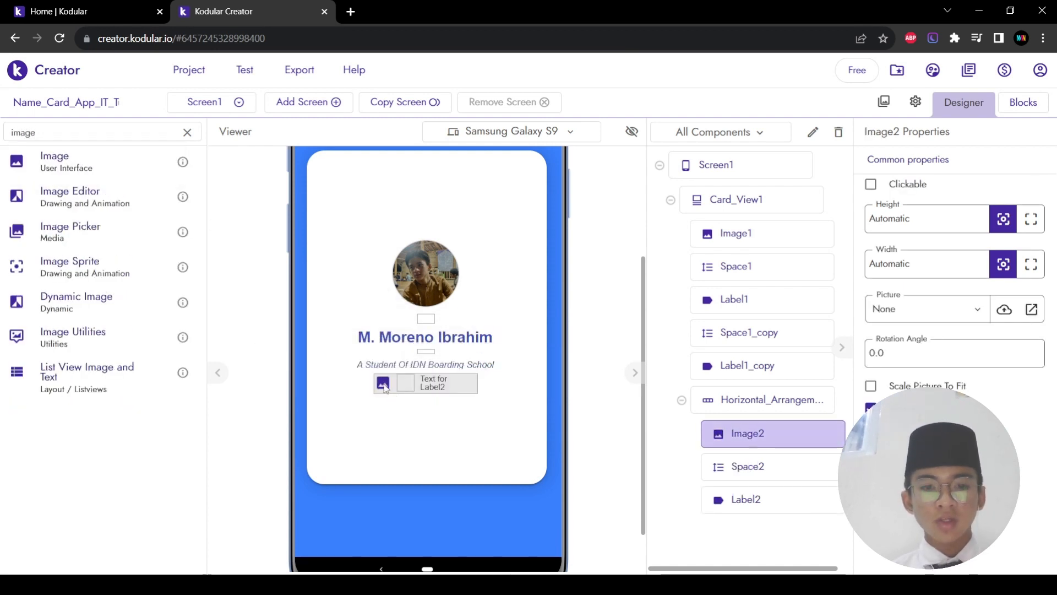
click(467, 389)
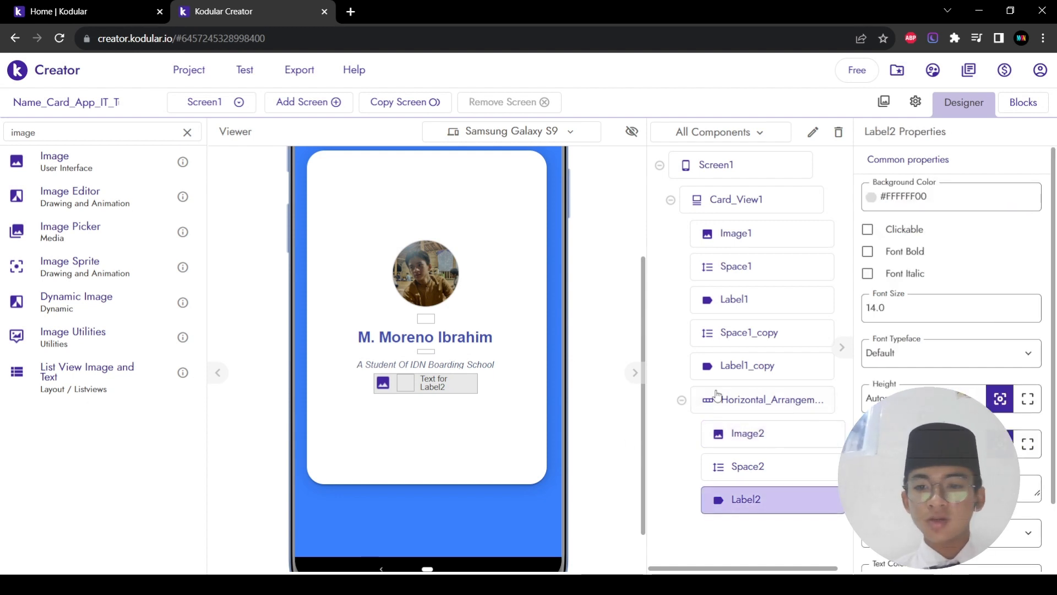
click(745, 406)
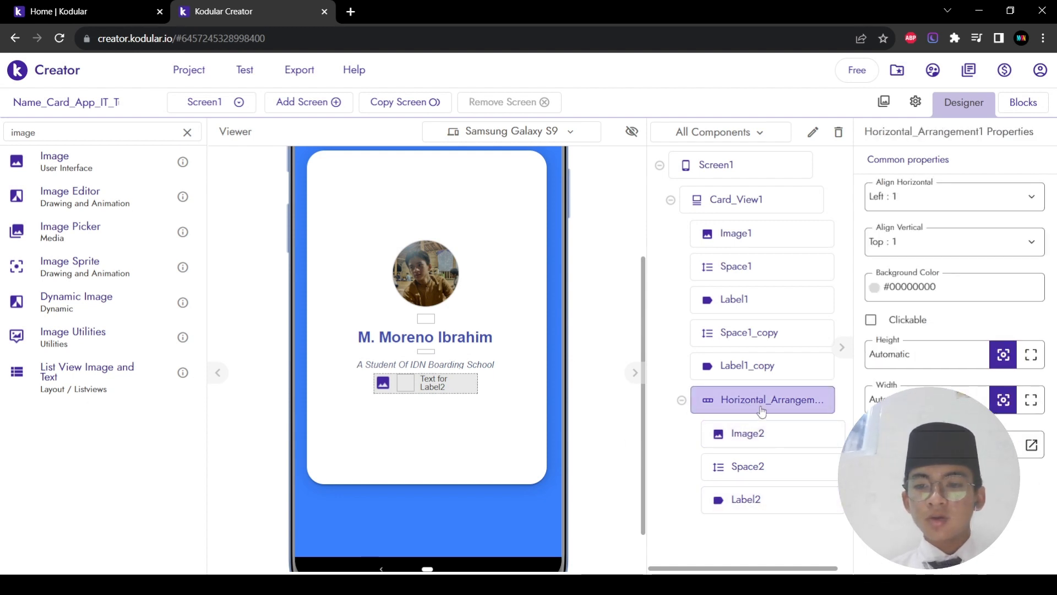
Step: Give Horizontal_Arrangement1 Fill parent width with Center : 3 and Center : 2 alignment
click(1031, 401)
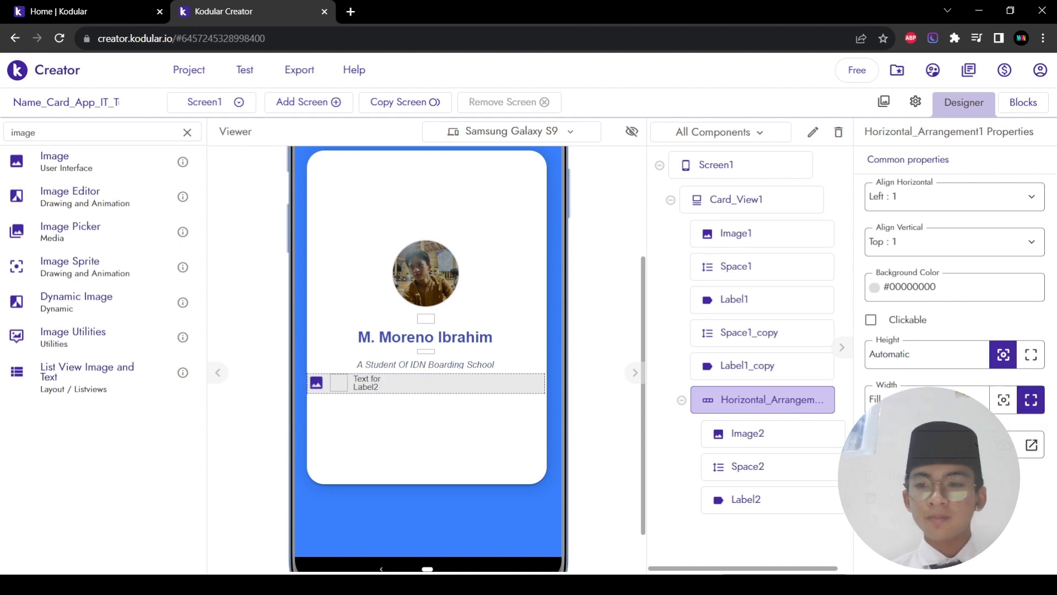
click(936, 199)
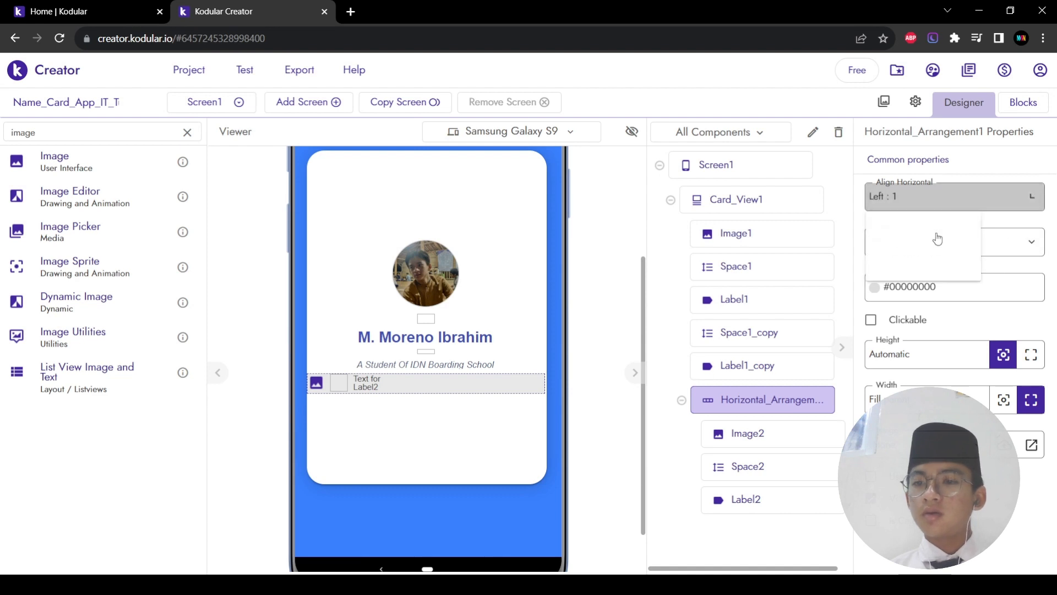
click(934, 249)
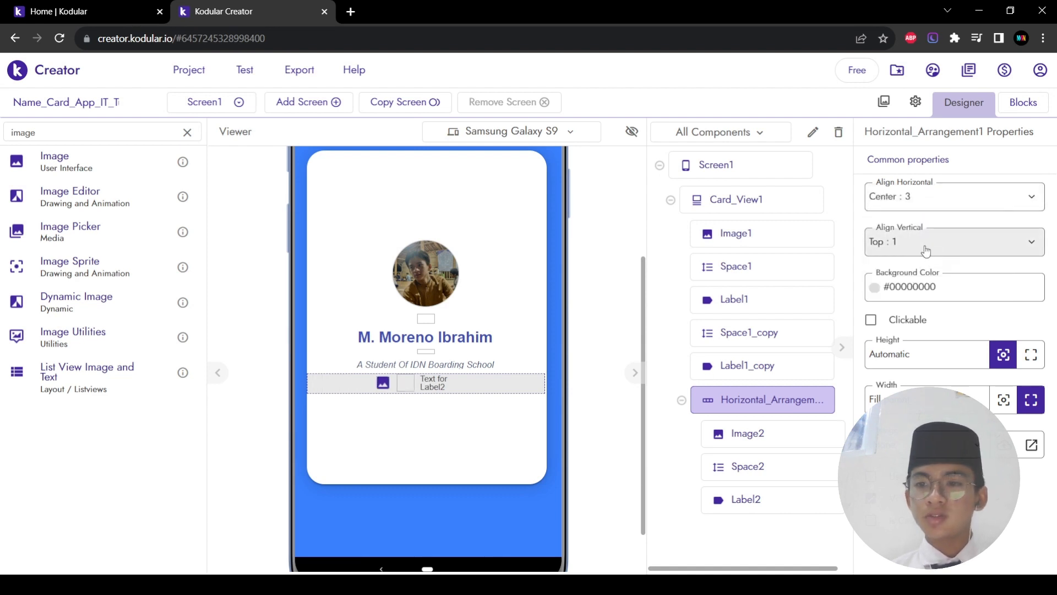
click(926, 251)
click(923, 302)
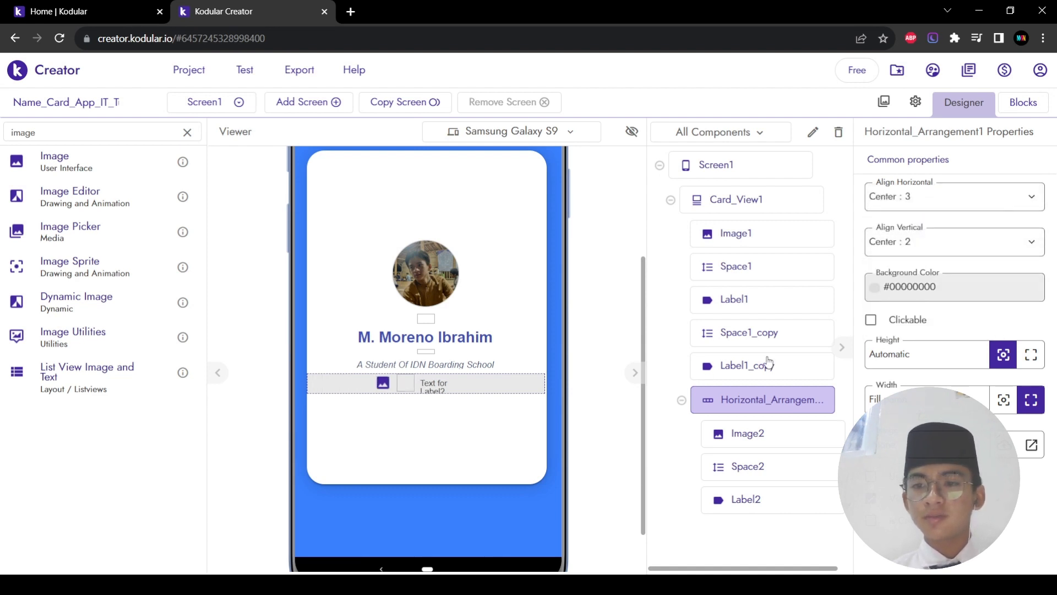
scroll(401, 386, down, 1)
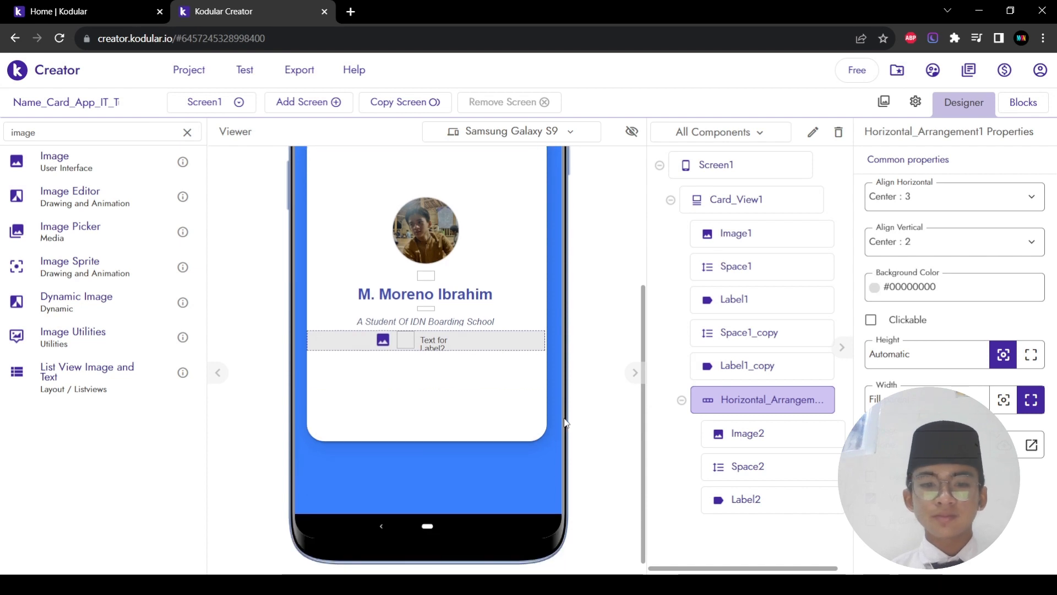
click(382, 351)
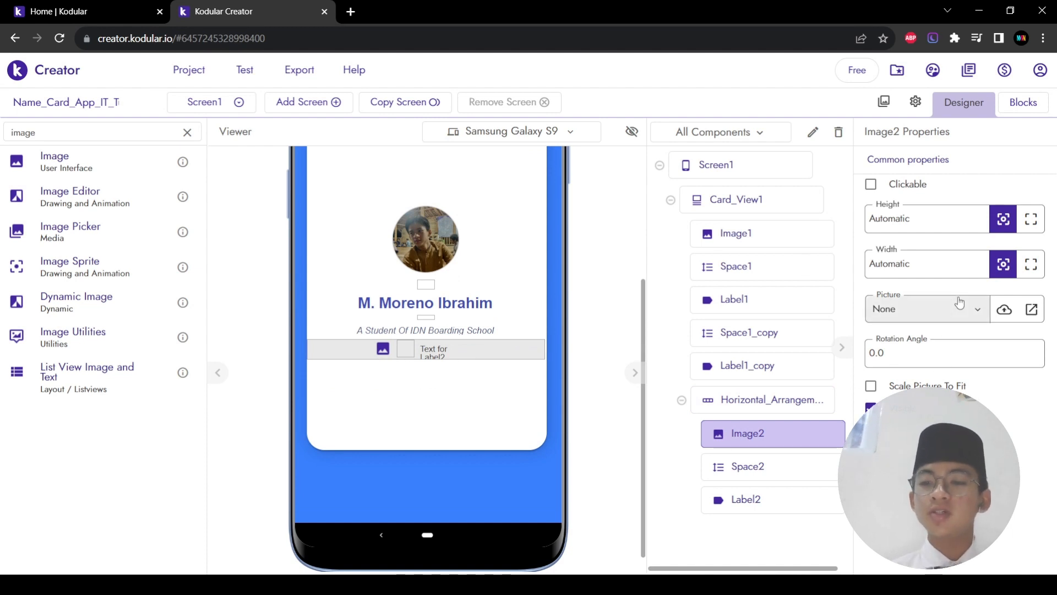
Step: Upload birth_date_button_(3).png to the assets and set it as Image2's Picture
click(1005, 311)
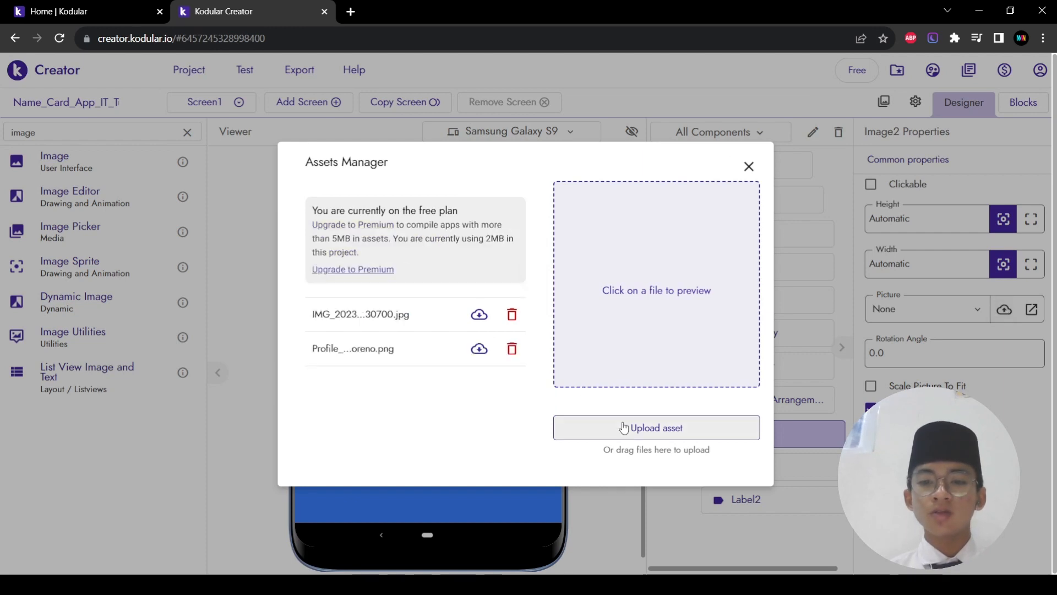
click(624, 428)
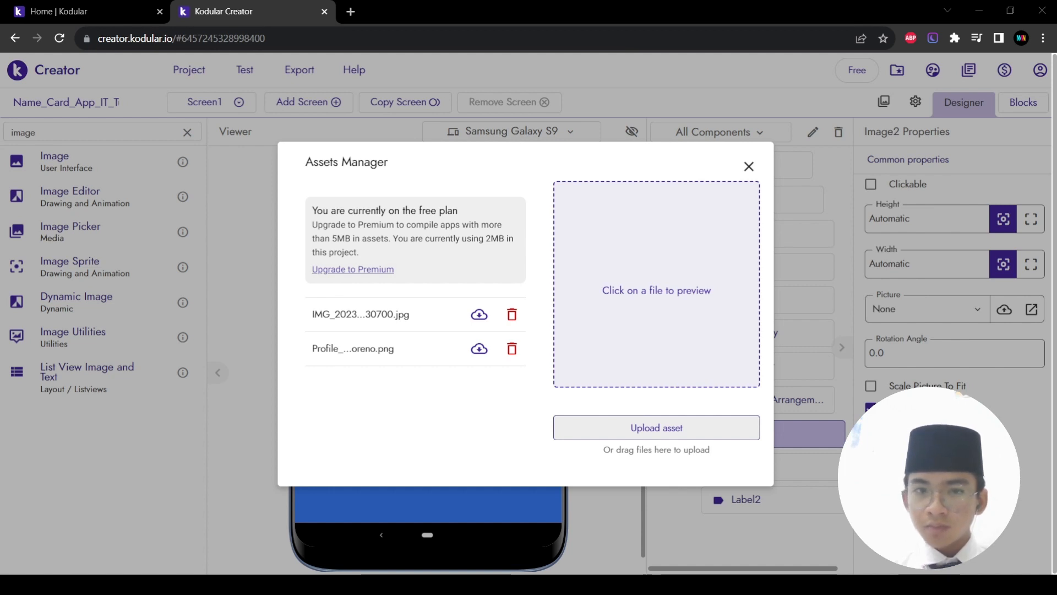
click(718, 436)
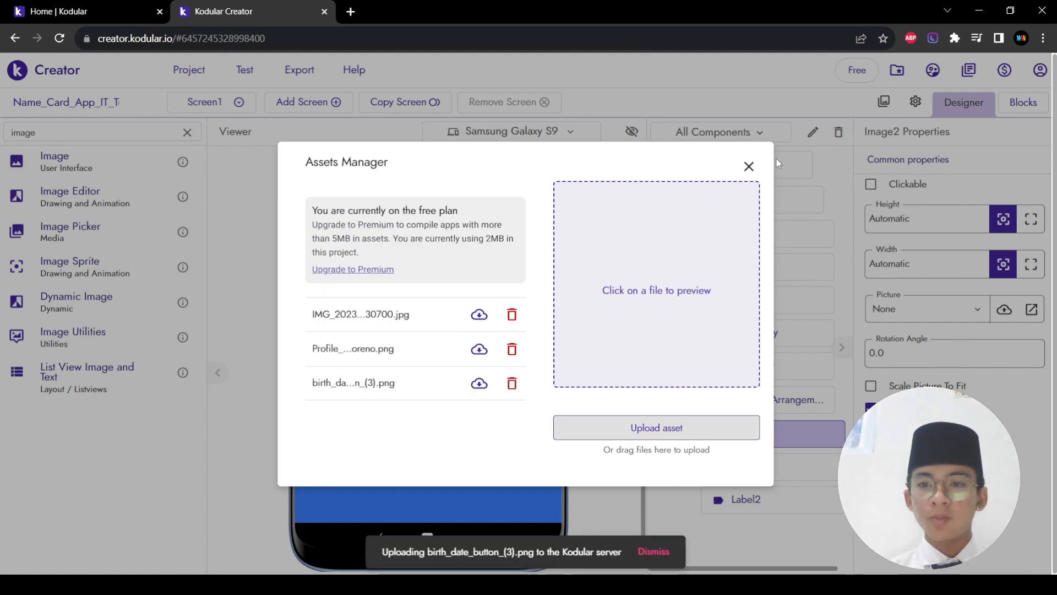
click(749, 167)
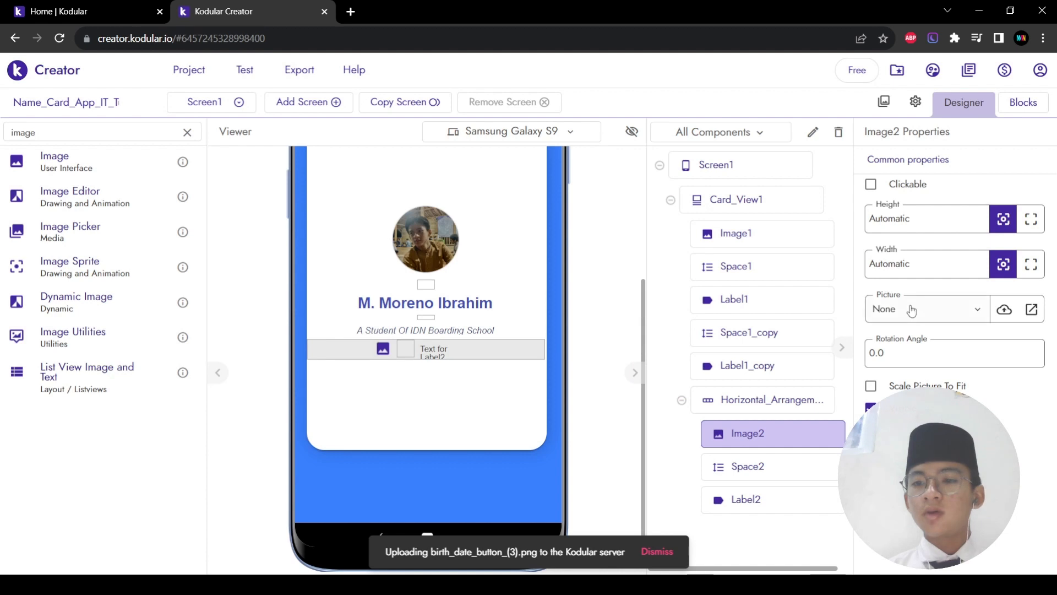
click(938, 321)
click(937, 413)
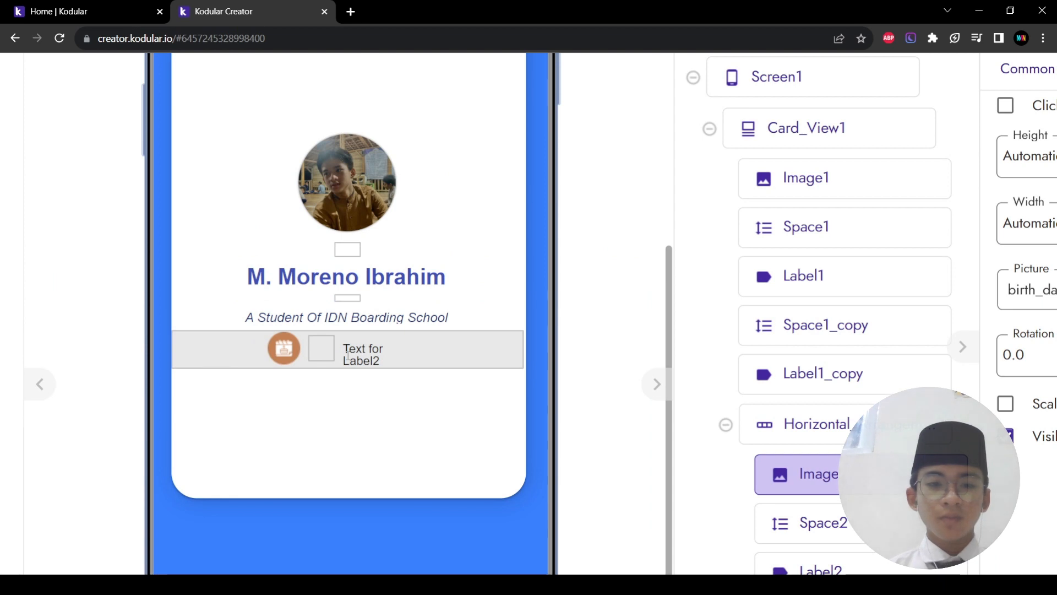
click(343, 356)
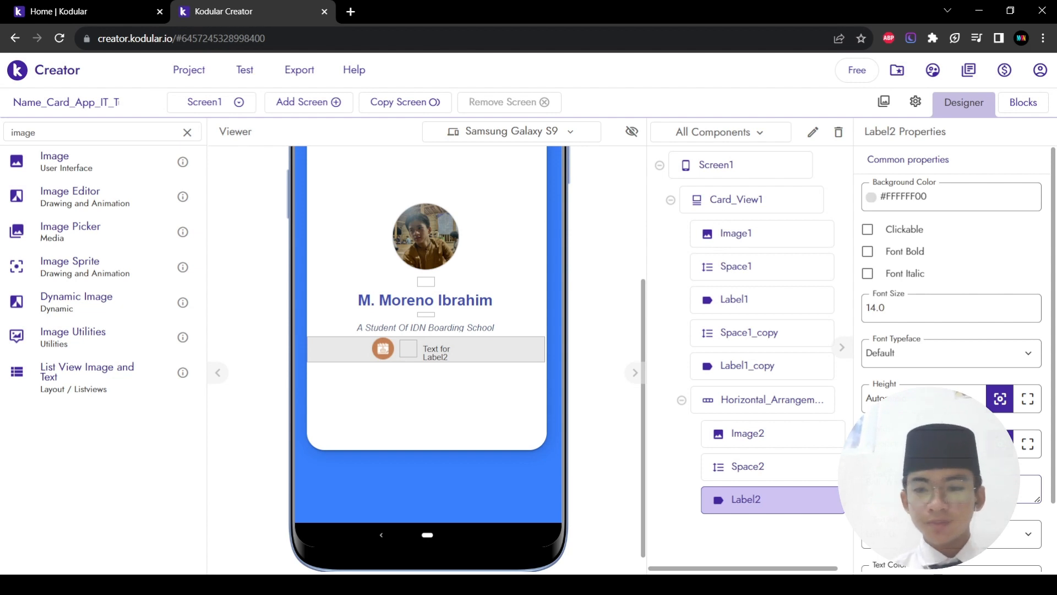
key(Tab)
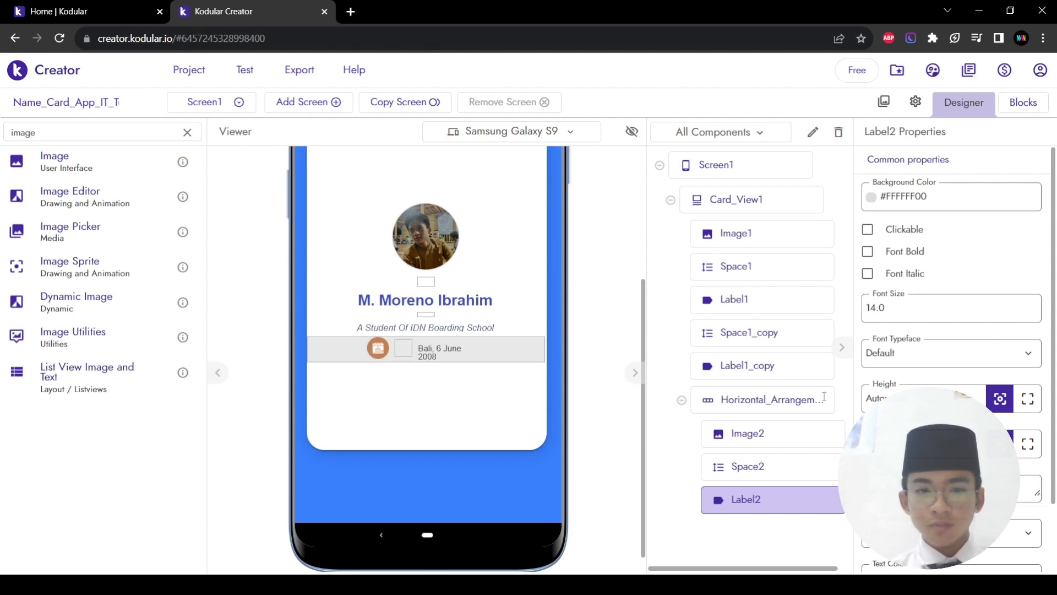
click(1036, 450)
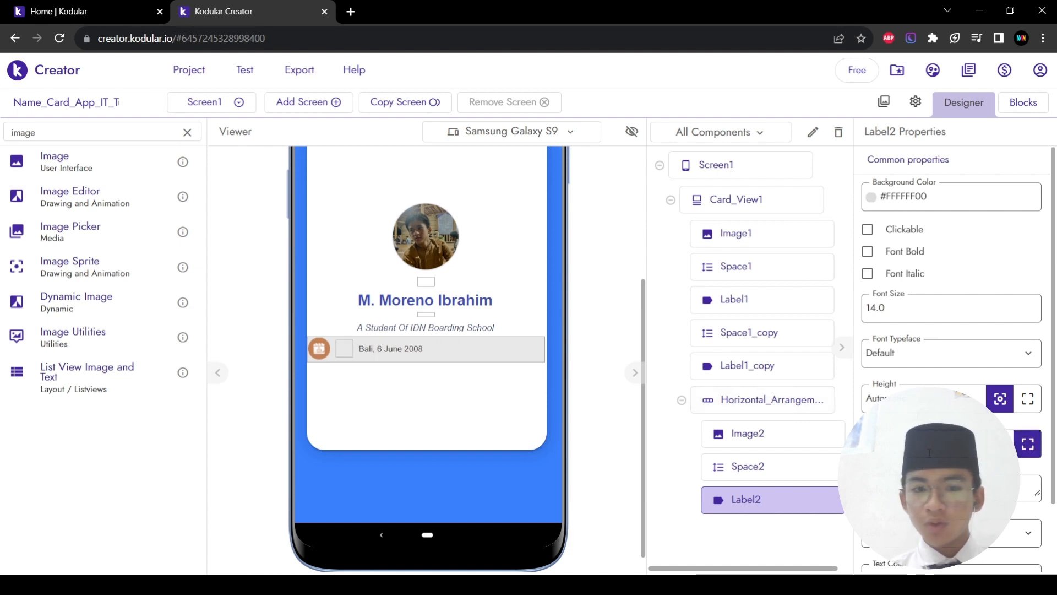
click(480, 355)
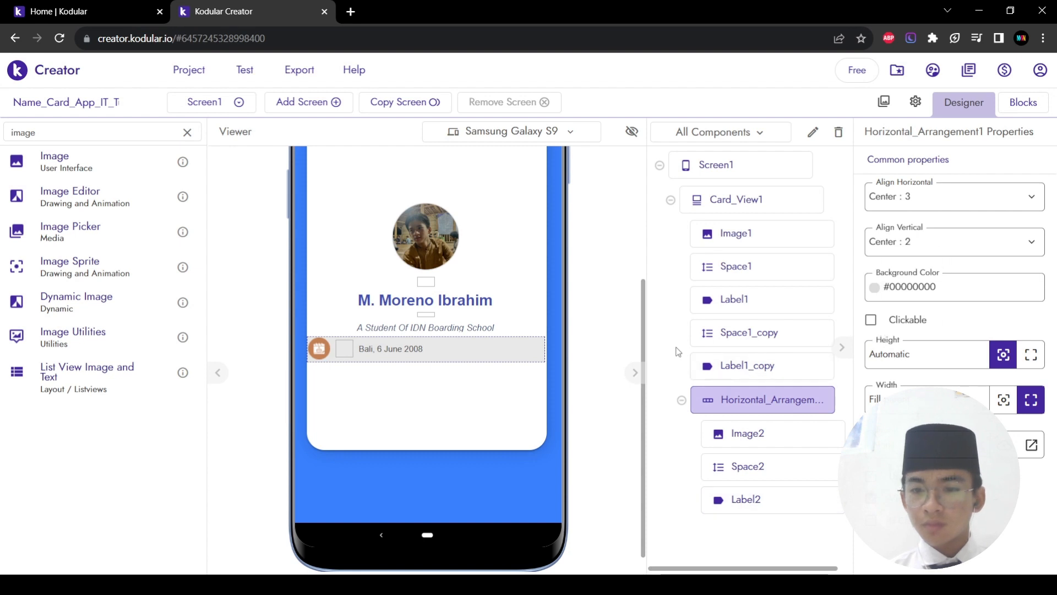
click(414, 348)
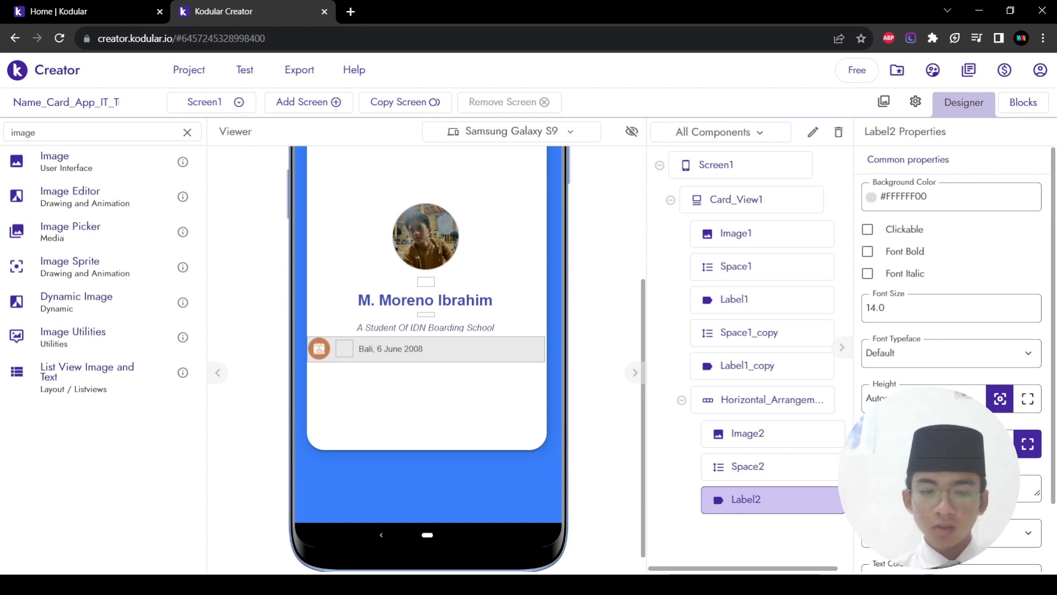
click(1001, 444)
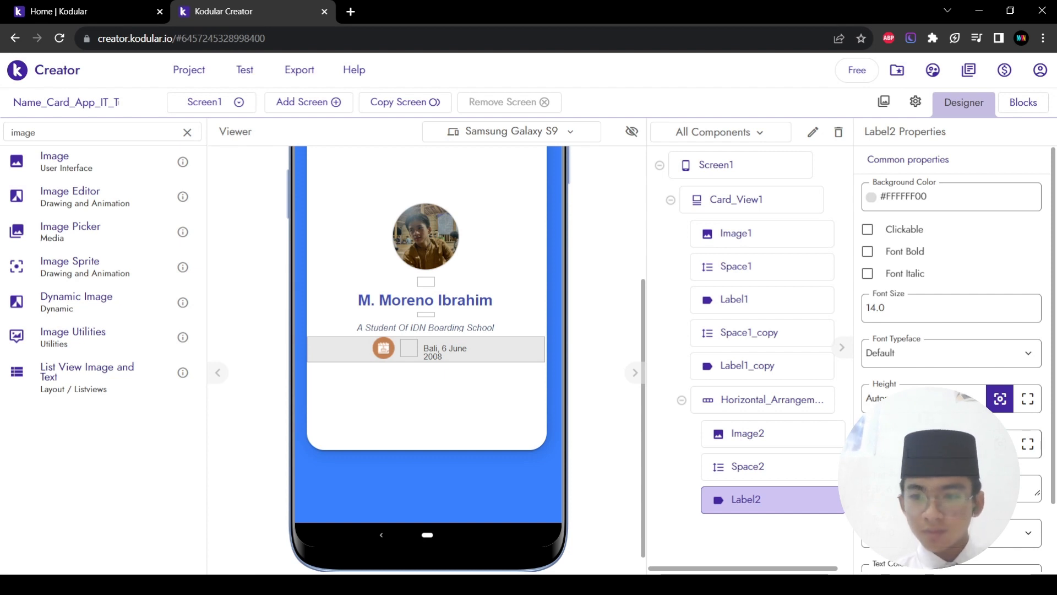
key(Return)
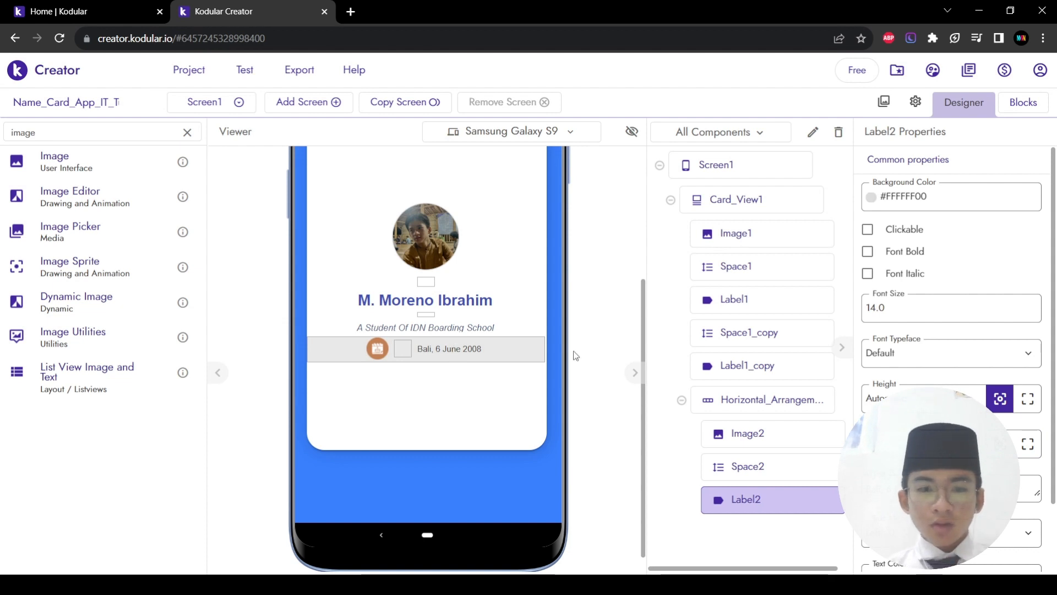
click(867, 274)
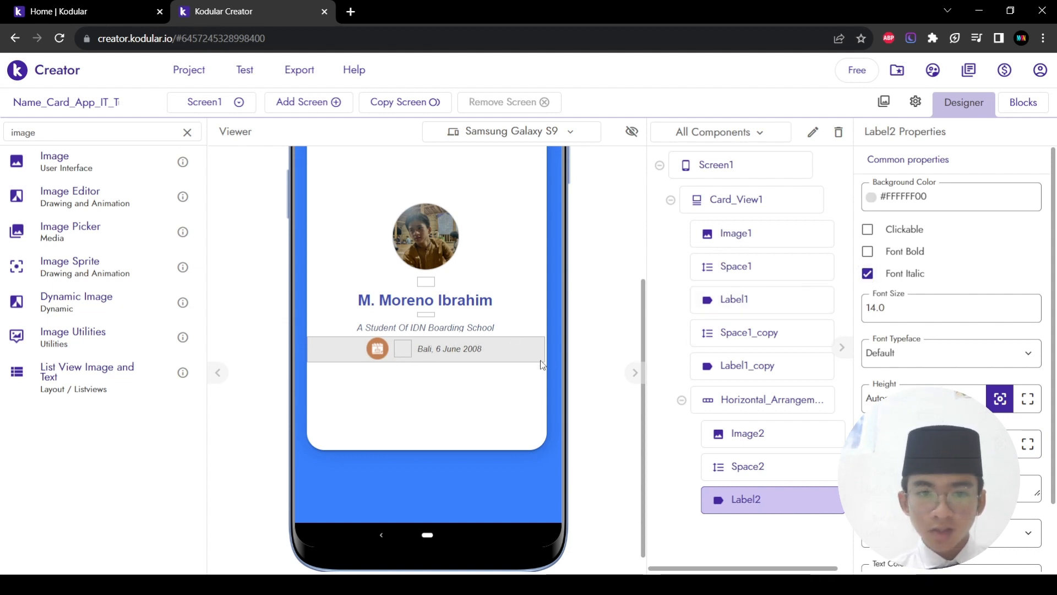
click(526, 358)
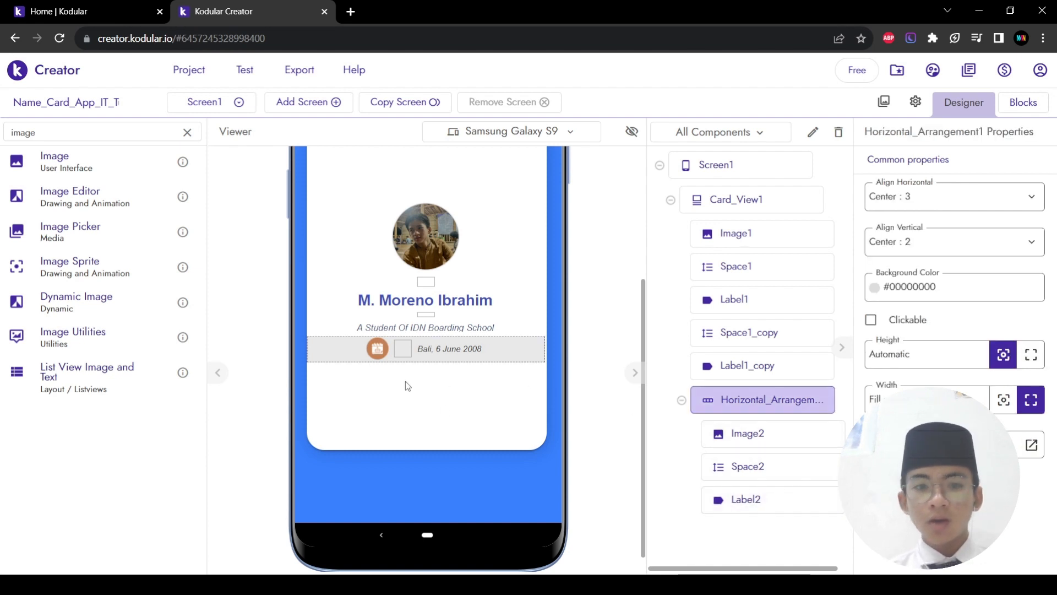
Step: Duplicate Card_View1 and delete Horizontal_Arrangement1, the date row, from the original card
right_click(426, 322)
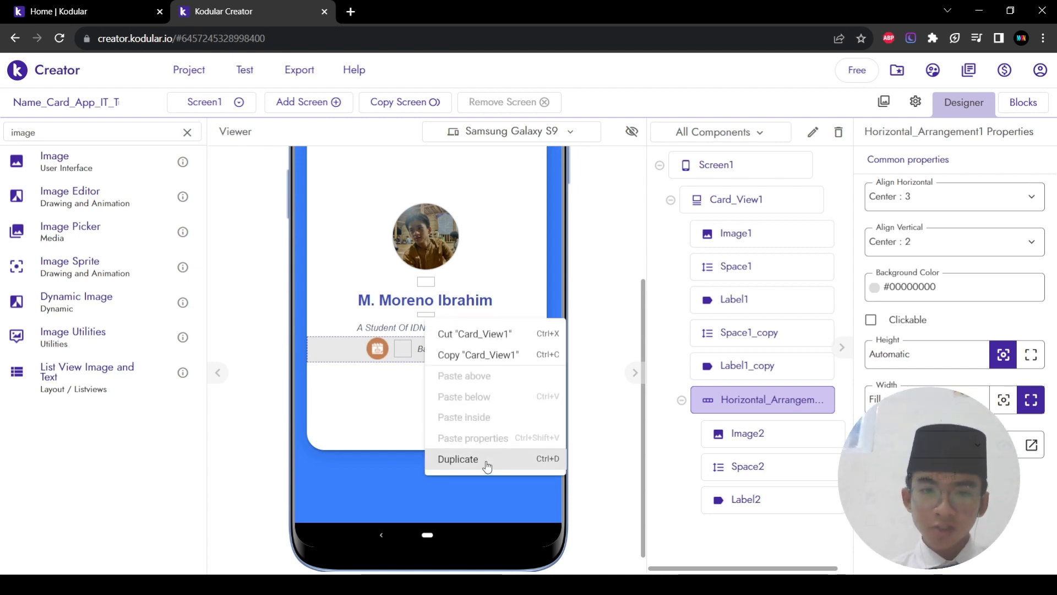
click(486, 461)
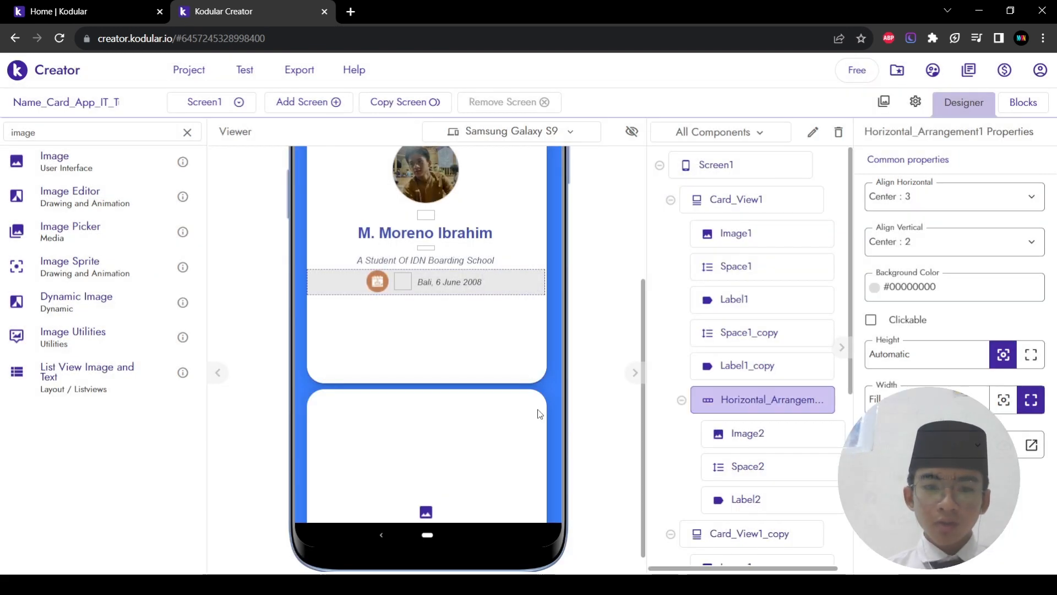
click(839, 133)
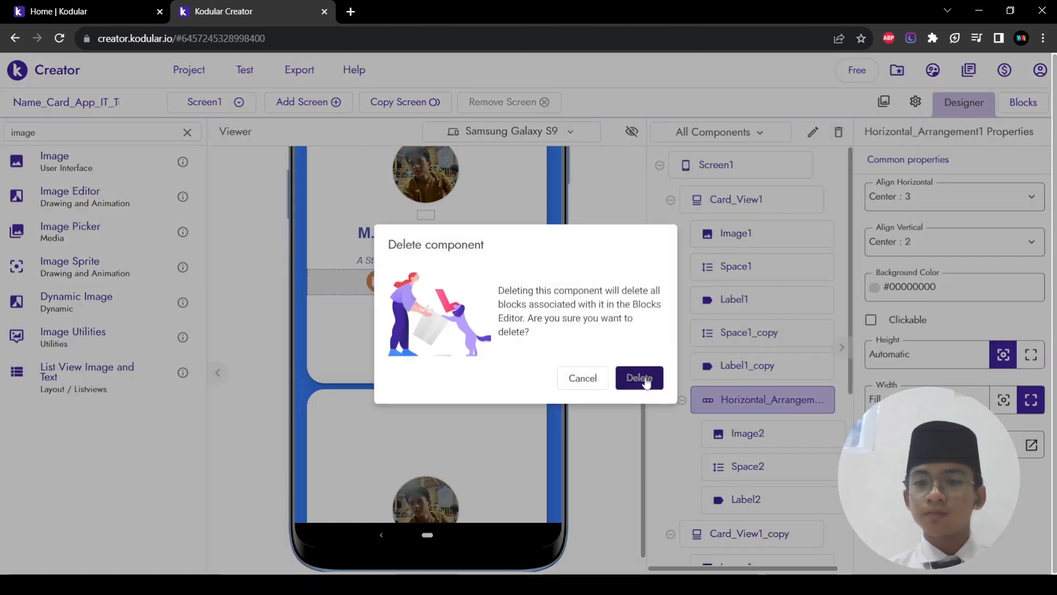
click(644, 380)
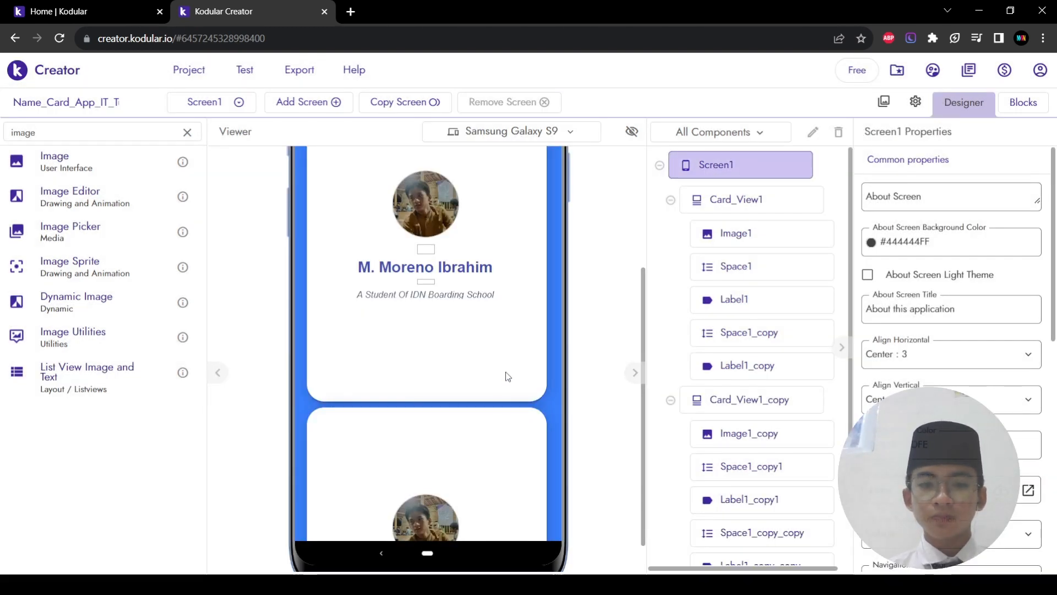
Step: Delete the original Card_View1, keeping only Card_View1_copy
scroll(802, 428, down, 3)
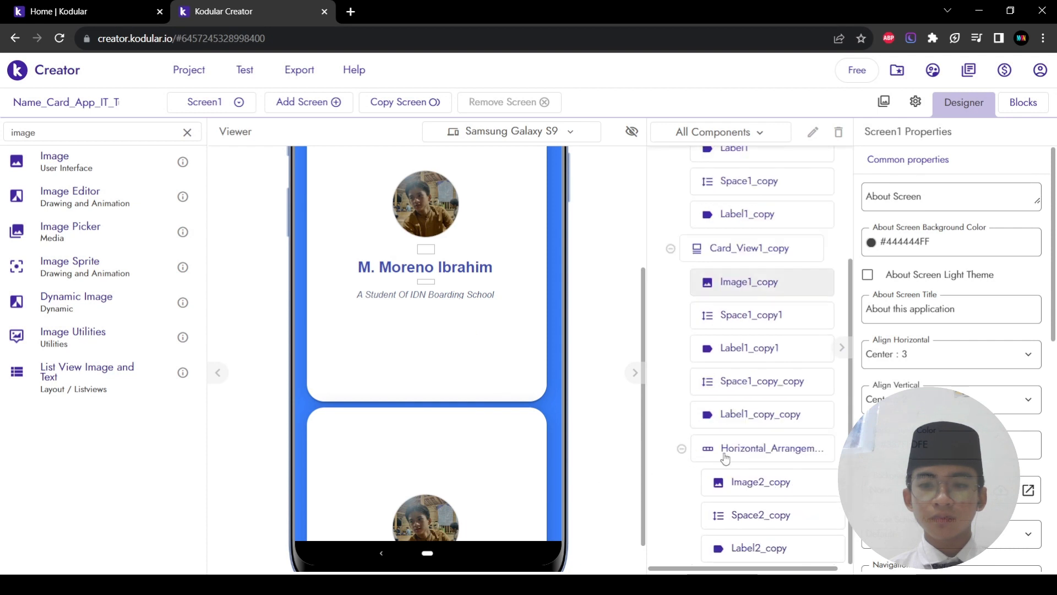
click(487, 477)
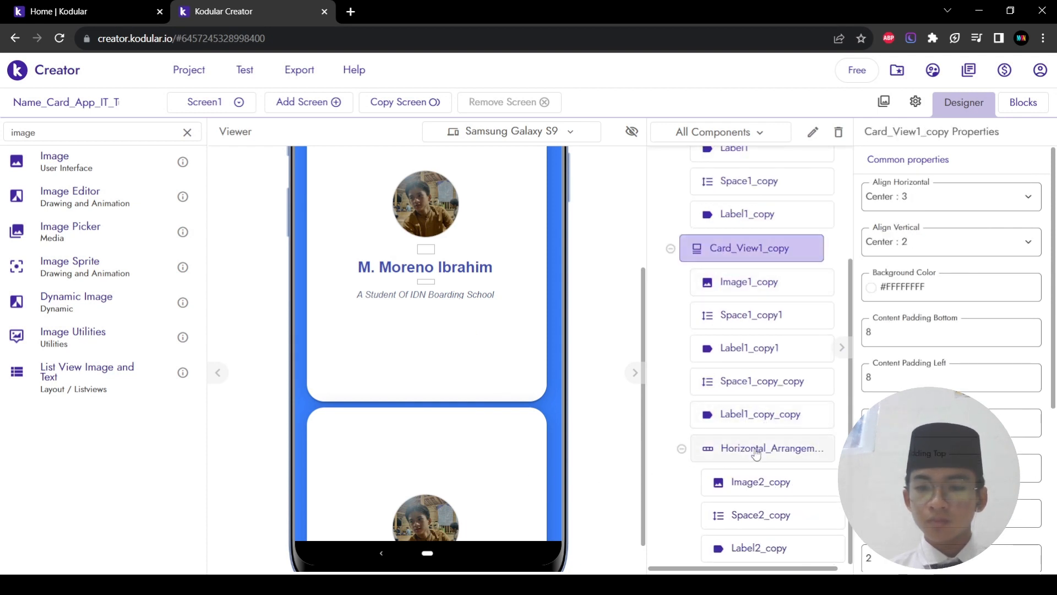
click(839, 131)
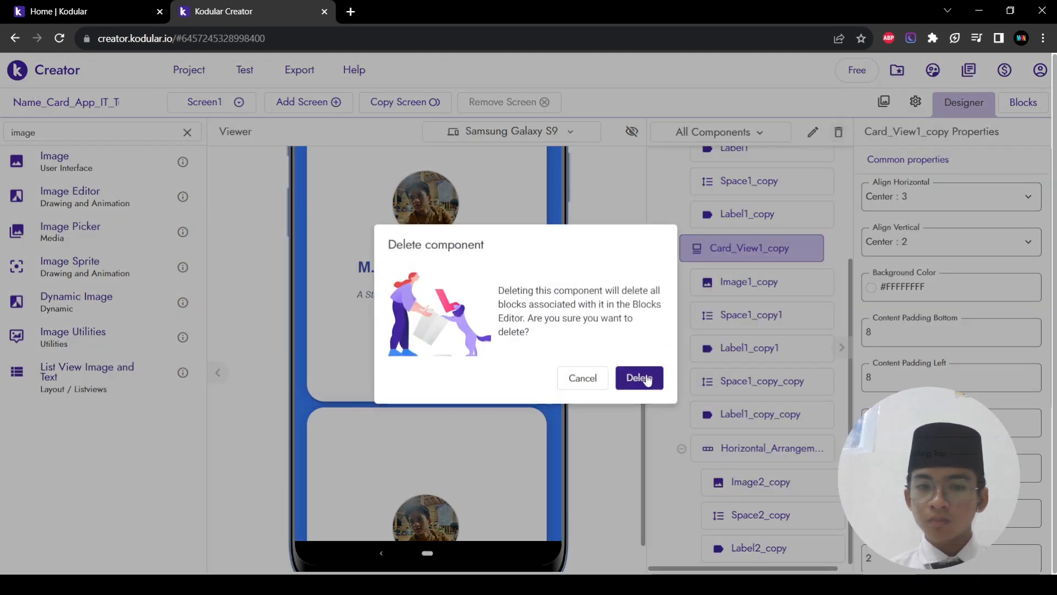
click(607, 380)
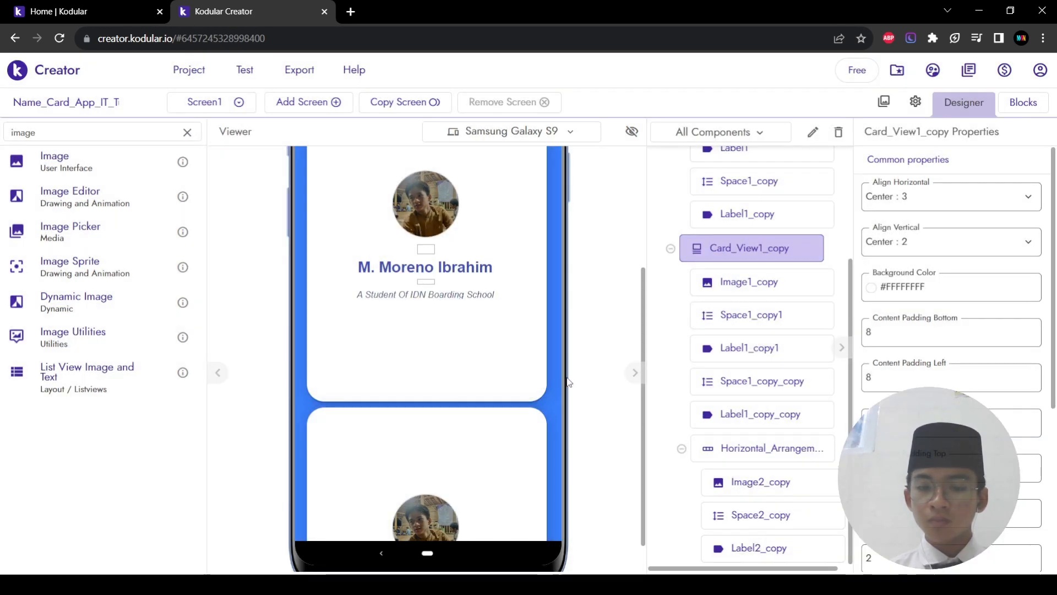
scroll(441, 391, down, 1)
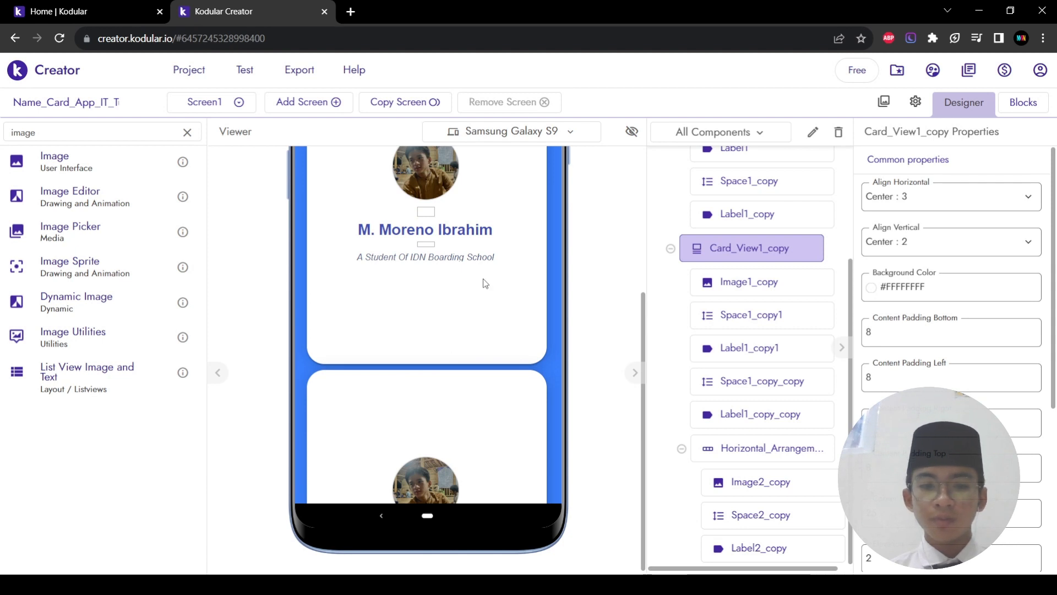
scroll(484, 284, up, 3)
scroll(738, 250, up, 3)
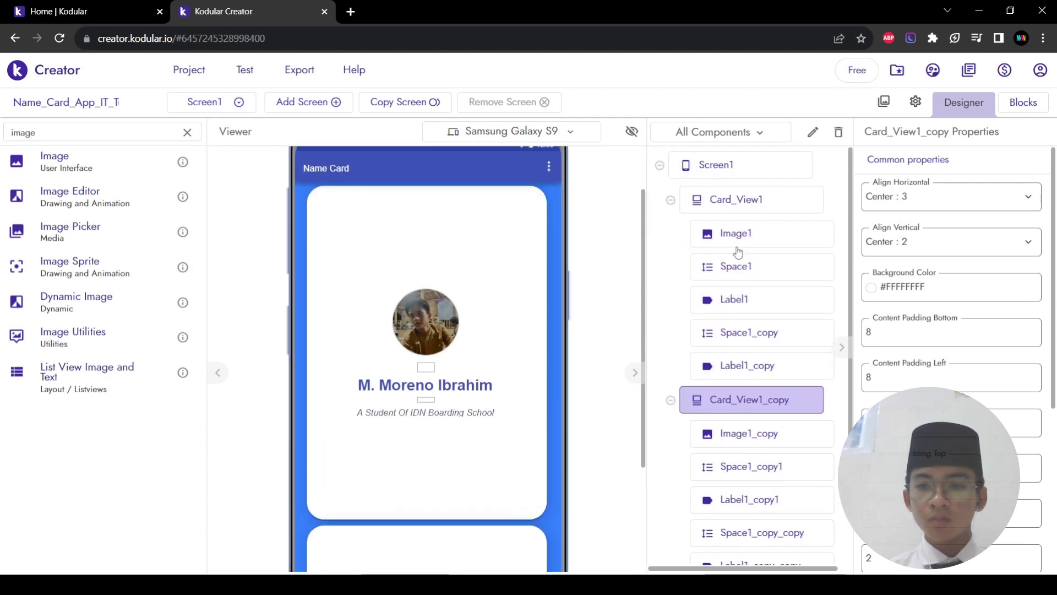
click(758, 200)
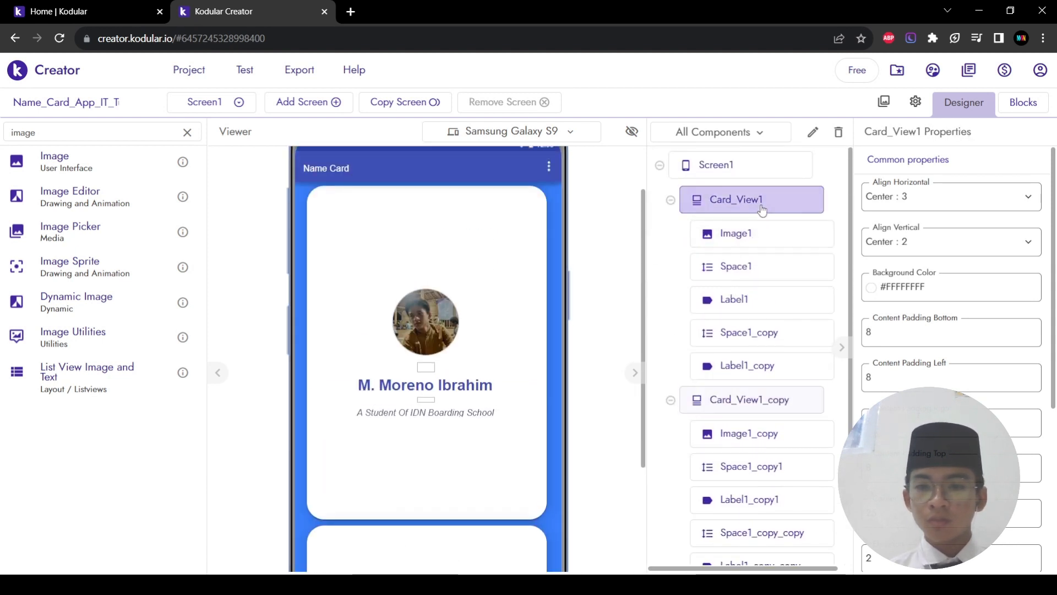
click(839, 133)
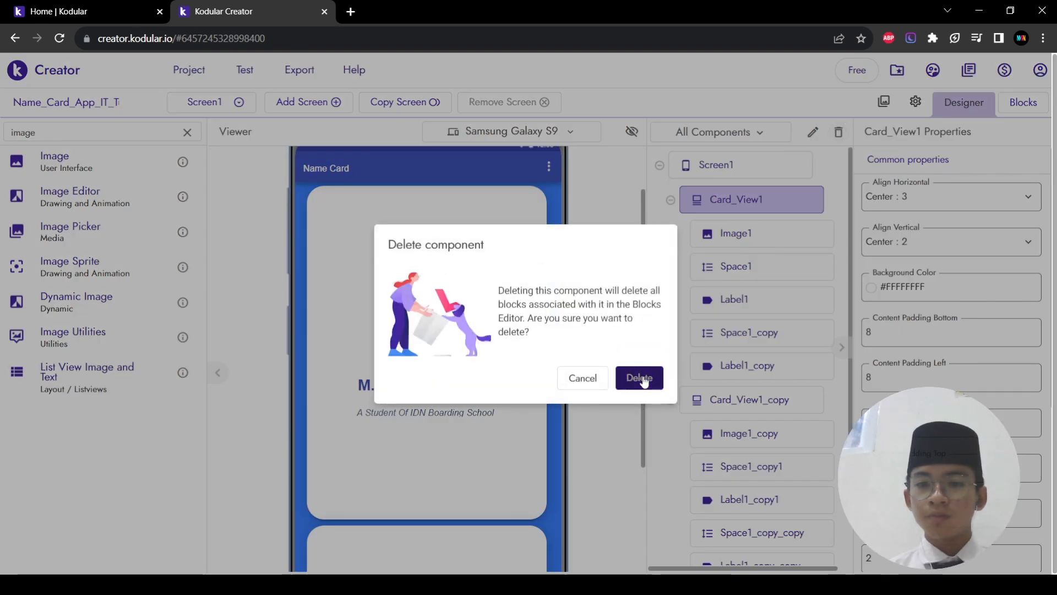
click(642, 378)
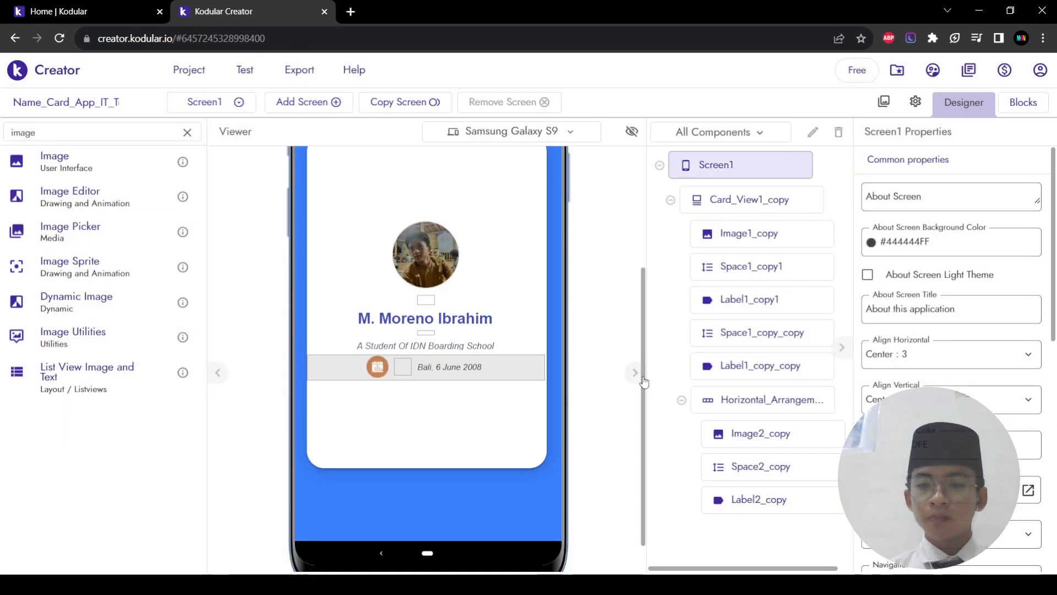
Step: Duplicate the date row so a second copy sits below it
click(335, 372)
right_click(335, 373)
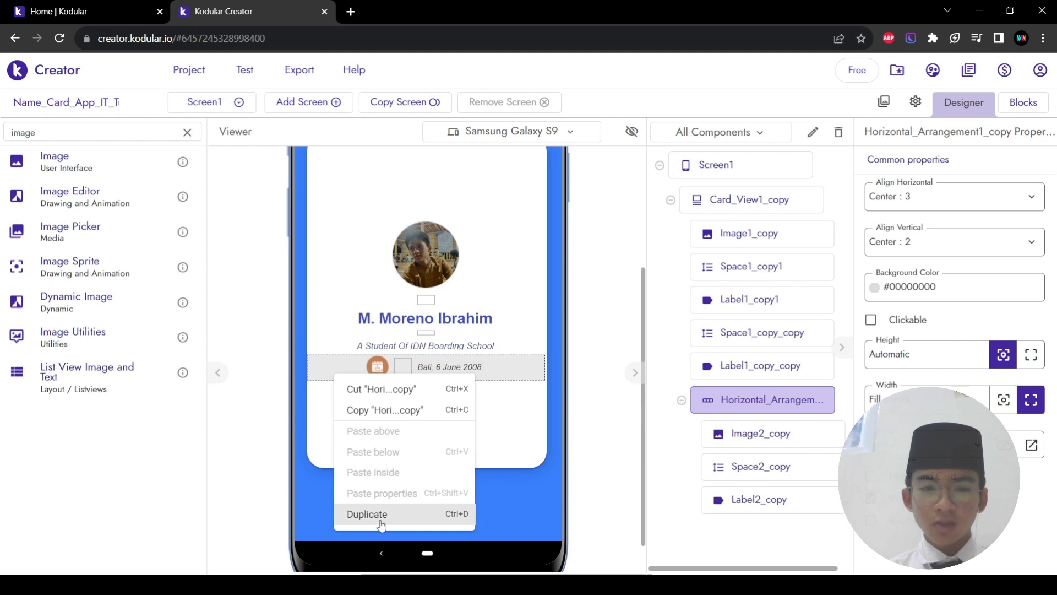
click(380, 518)
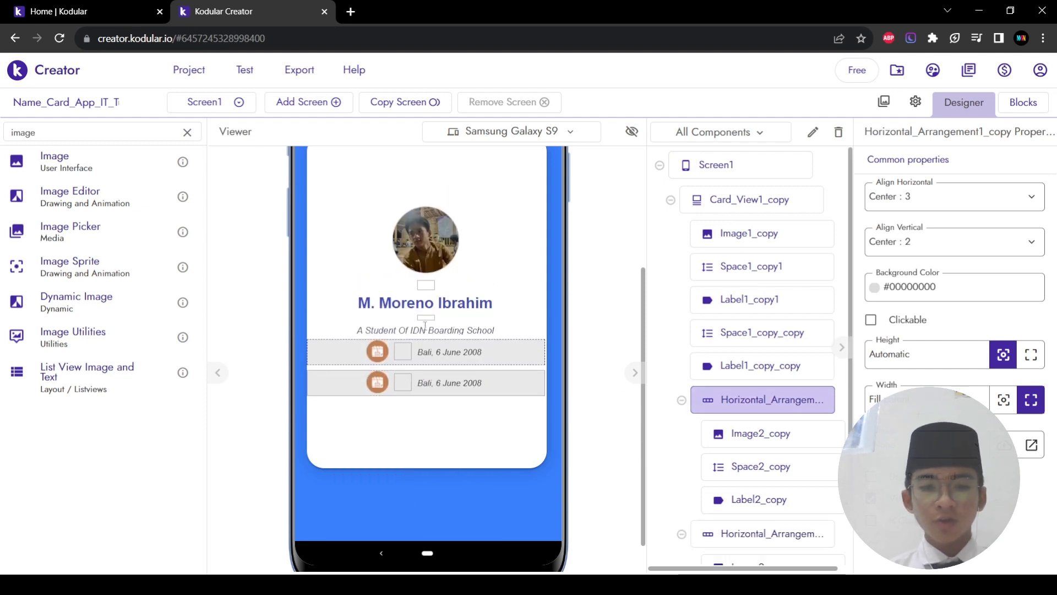
Step: Duplicate the spacer and place the copy between the two date rows
right_click(425, 319)
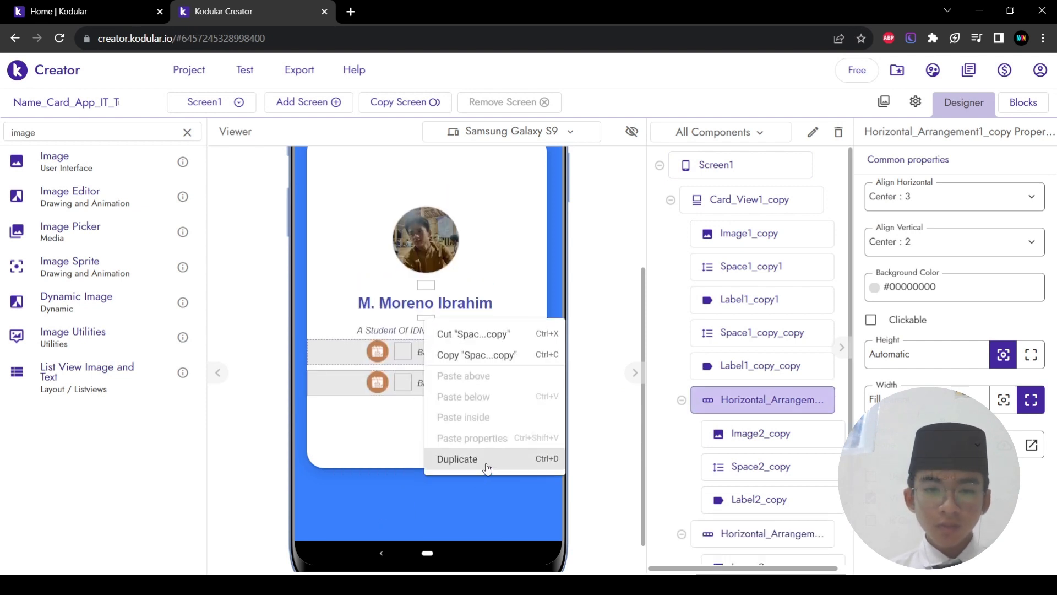
click(486, 464)
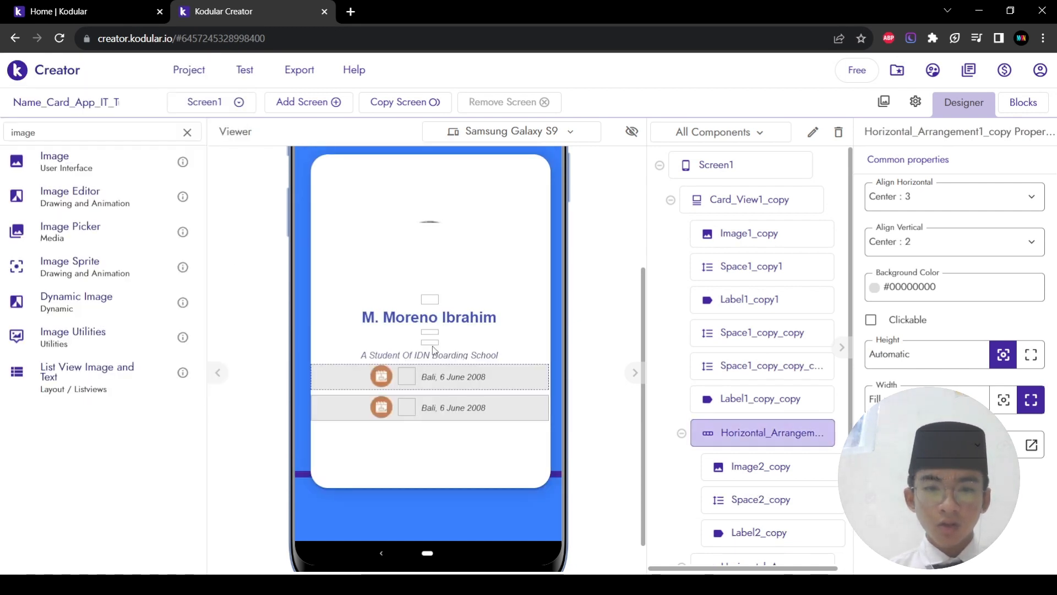
click(434, 349)
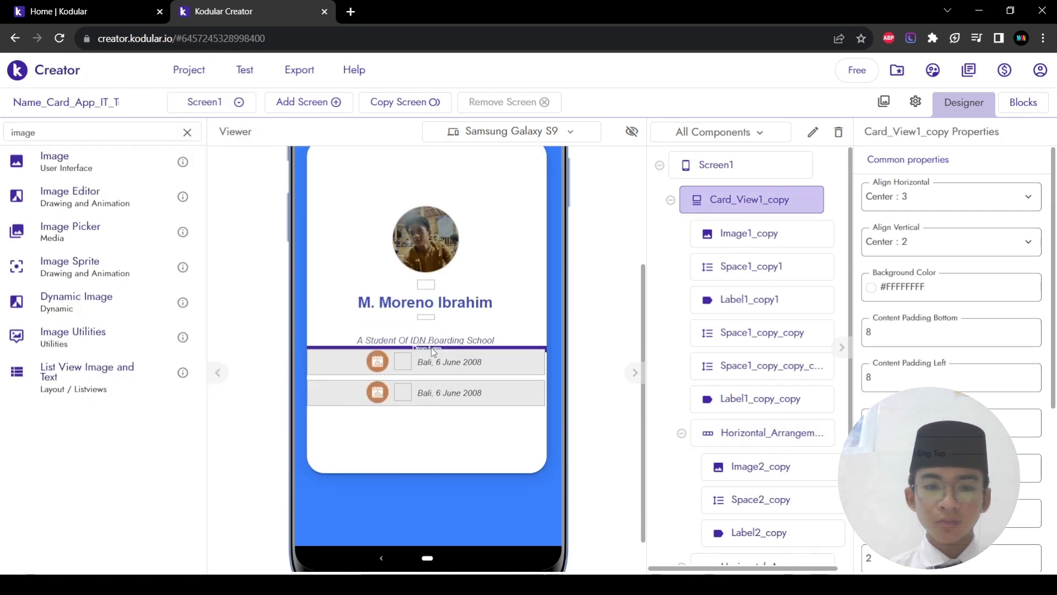
click(431, 348)
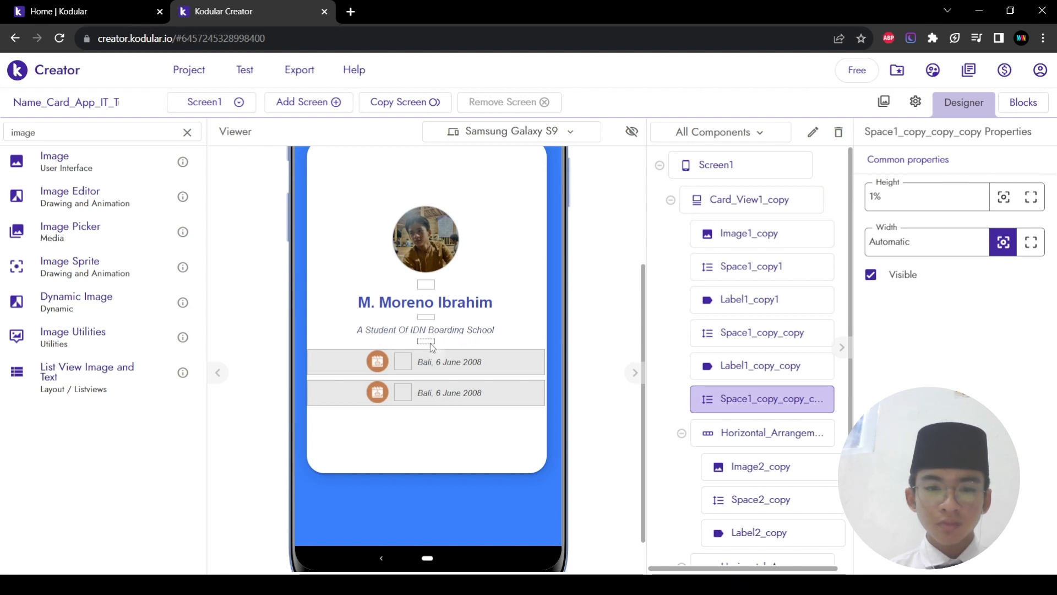
right_click(431, 342)
click(462, 485)
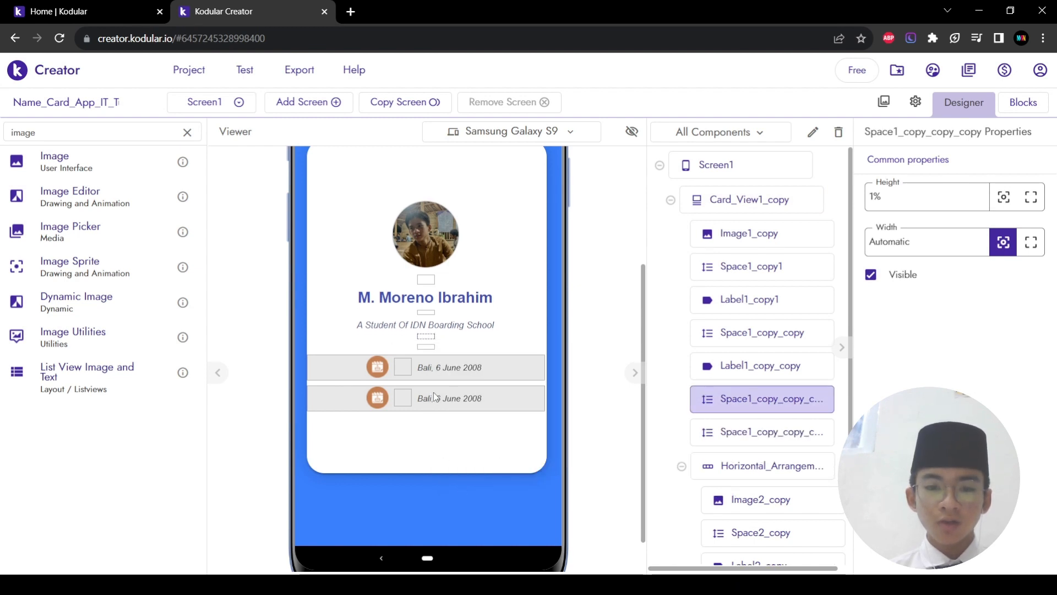
drag(429, 372, 428, 385)
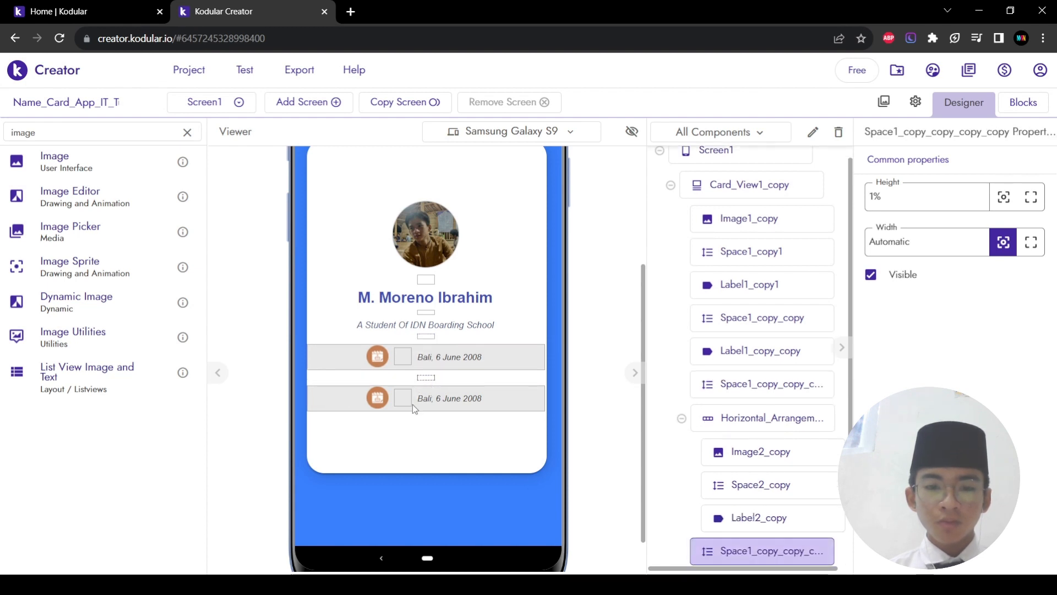
click(439, 401)
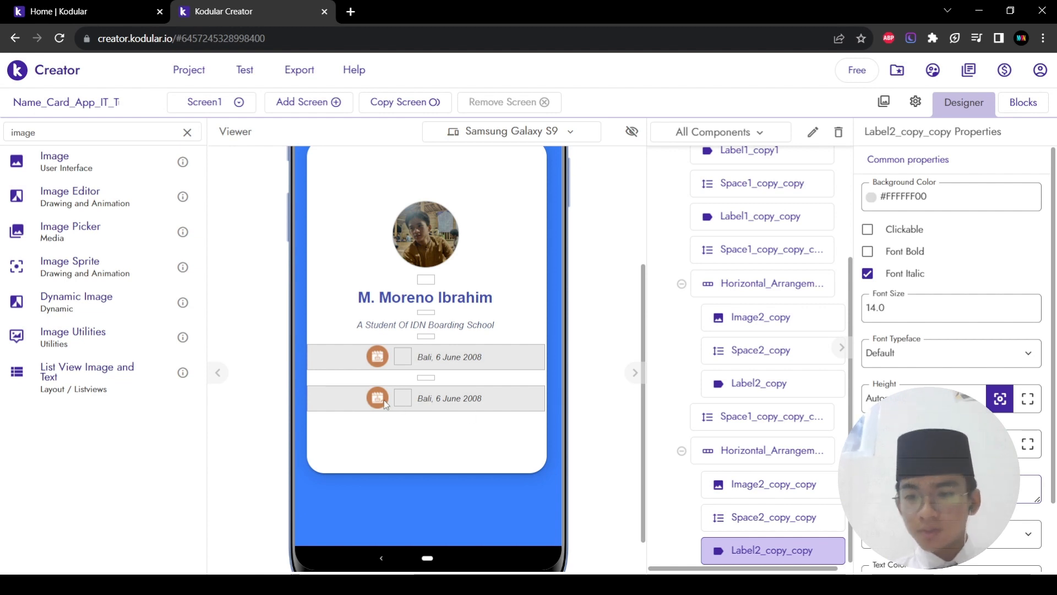
Step: Upload contact_button_(3).png and set it as the second row's icon picture
click(382, 402)
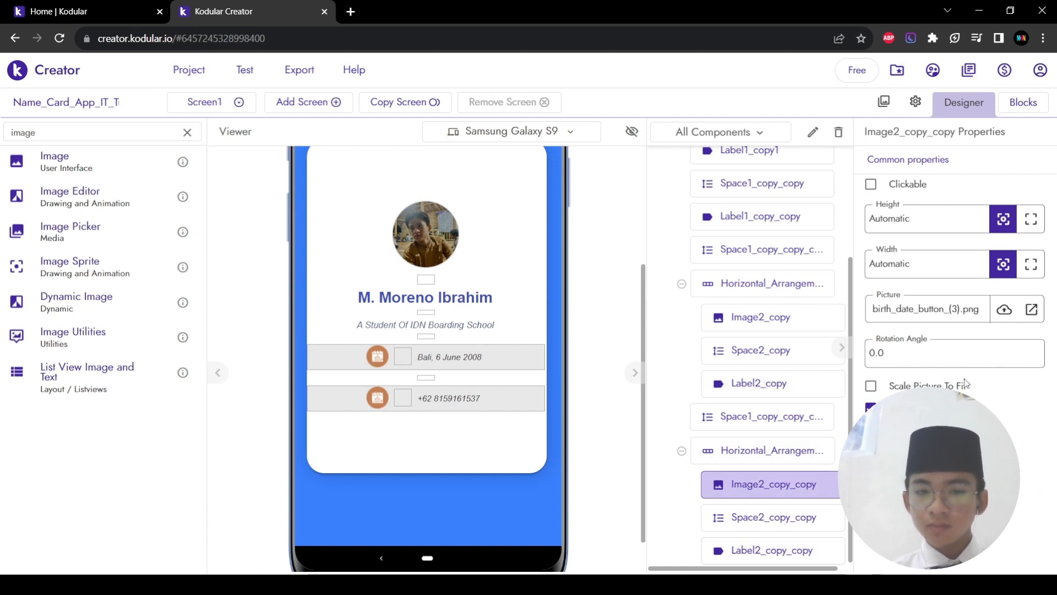
click(1003, 310)
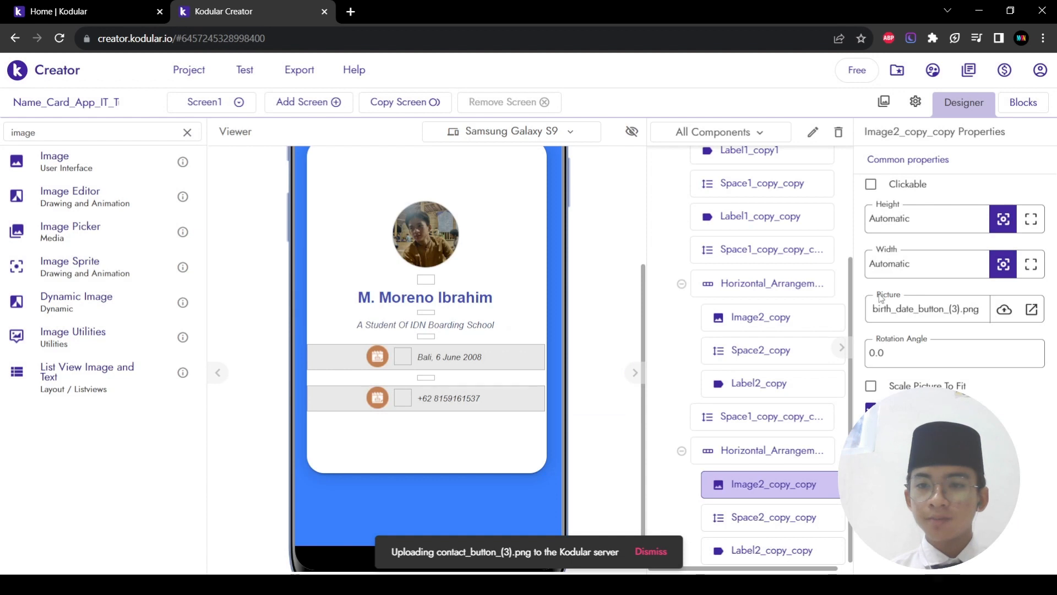
click(749, 166)
click(905, 319)
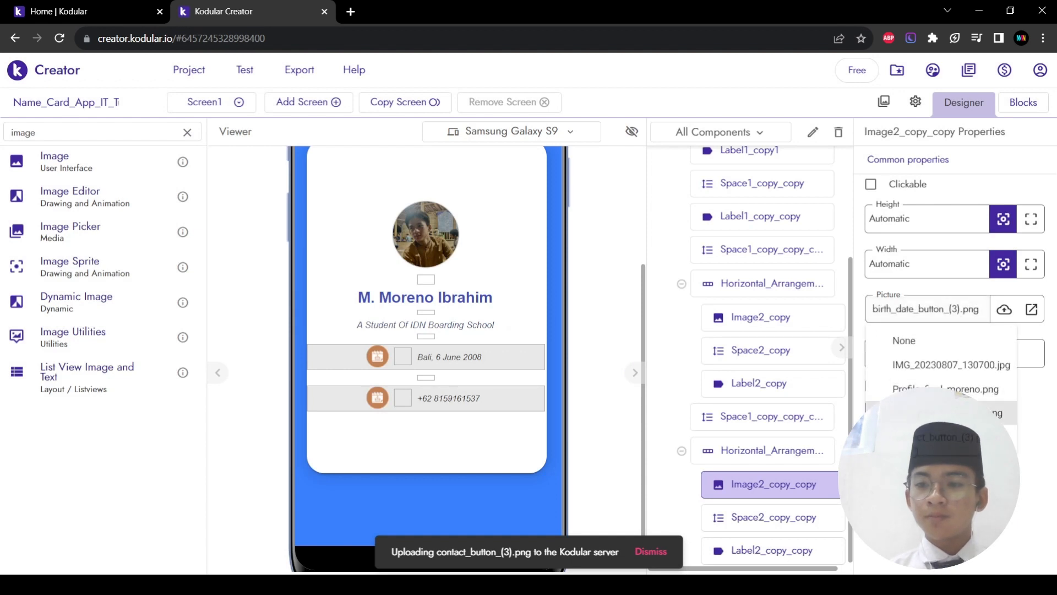
click(915, 444)
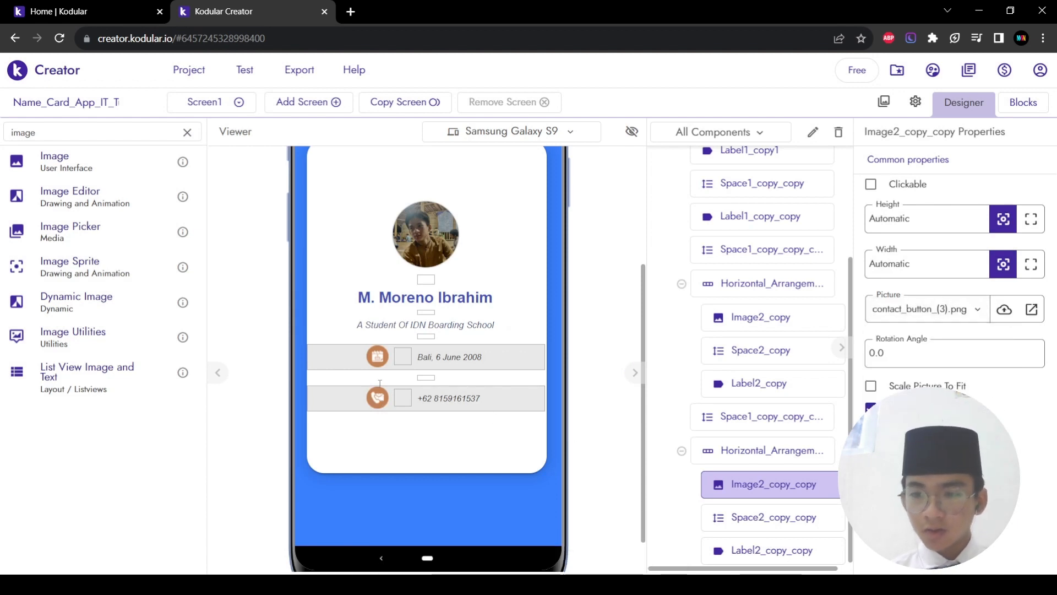
scroll(383, 444, up, 1)
scroll(384, 444, down, 2)
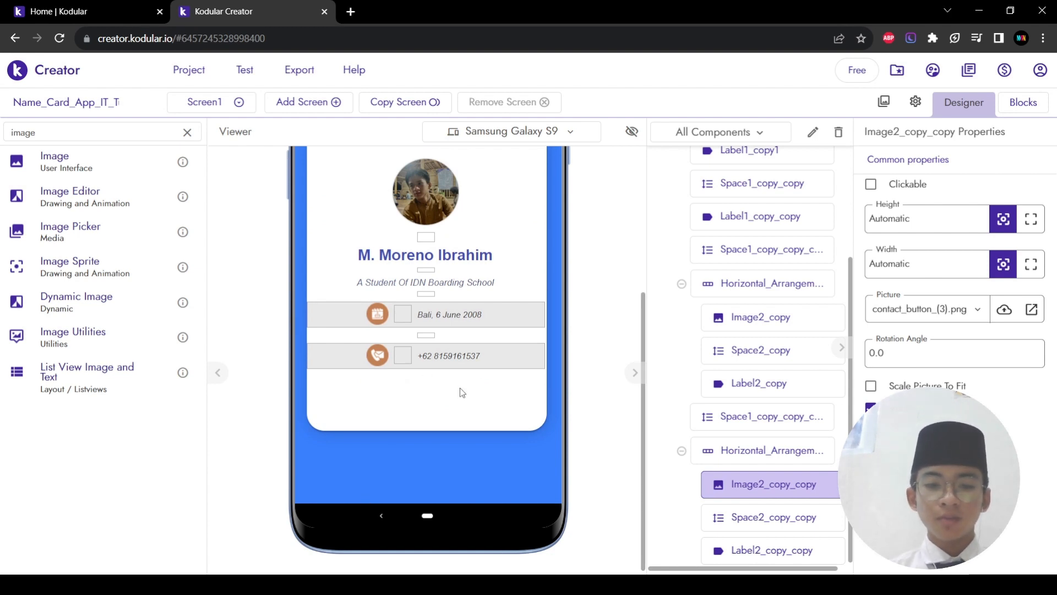
Step: Duplicate the spacer between rows and move the copy below the phone row
right_click(427, 337)
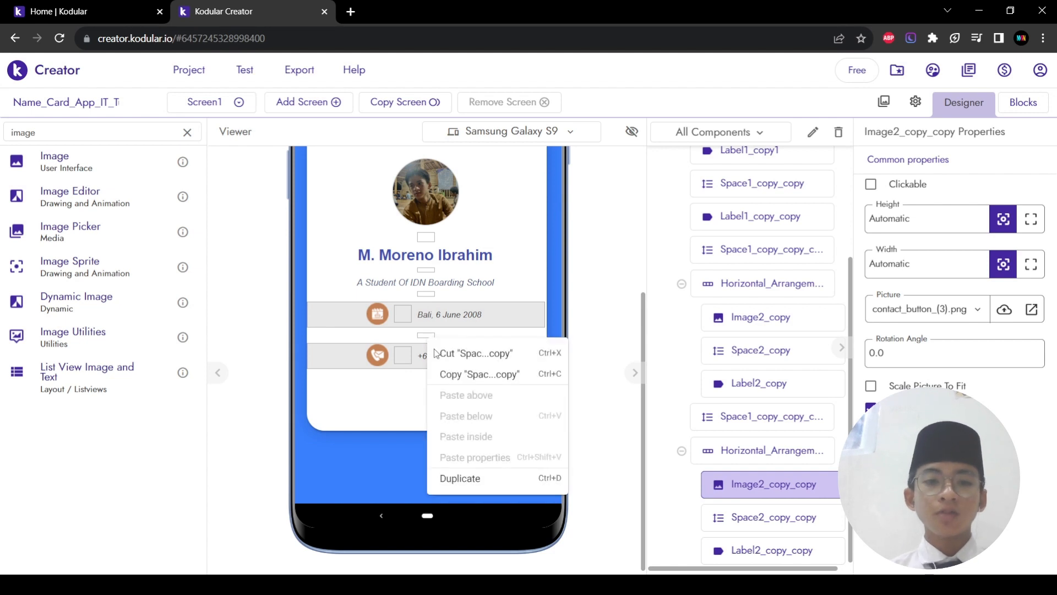
click(457, 477)
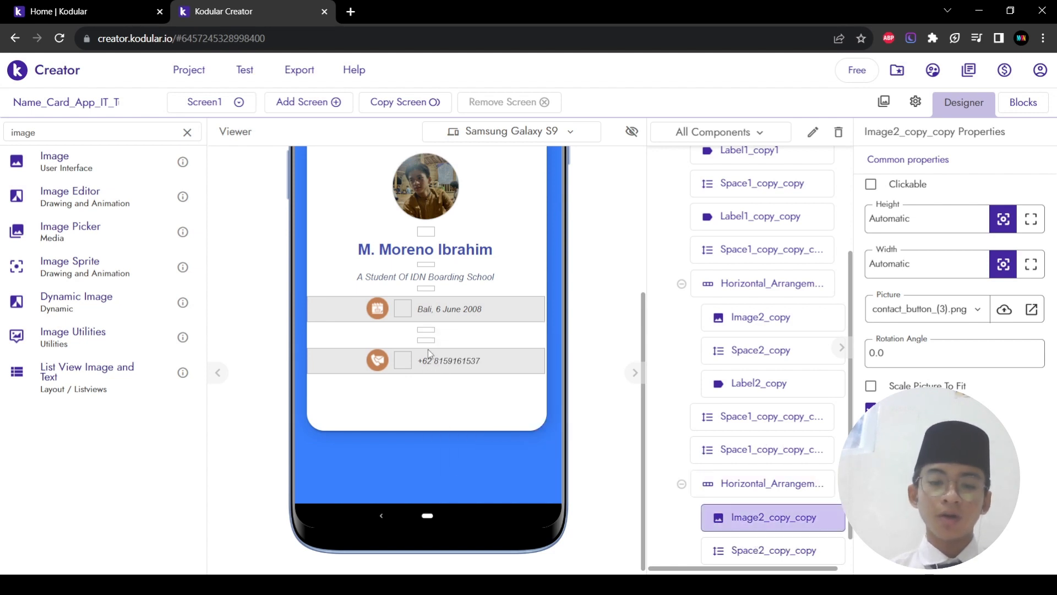
drag(427, 341, 432, 392)
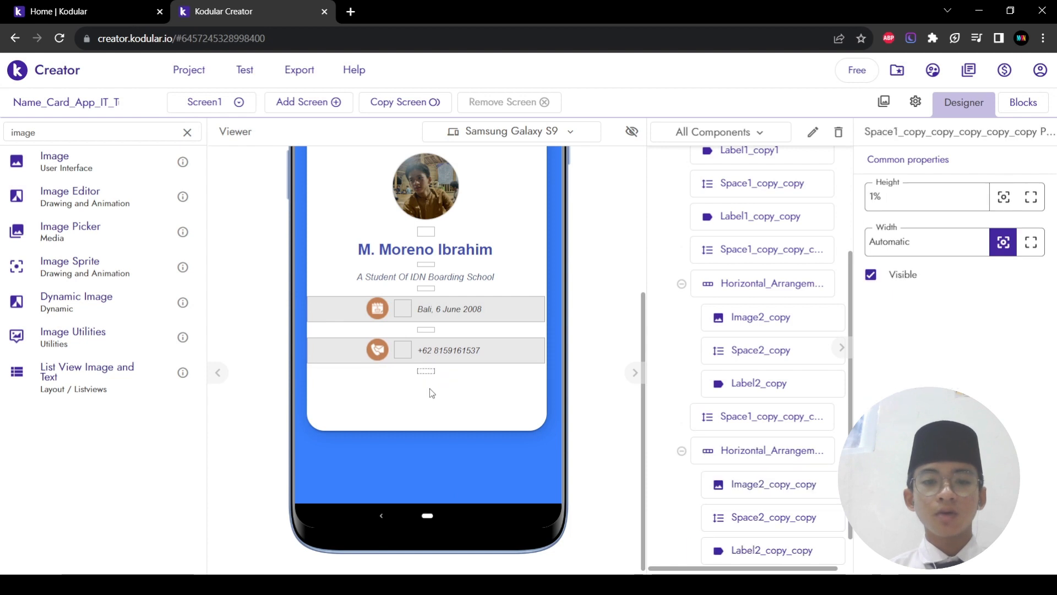
double_click(99, 136)
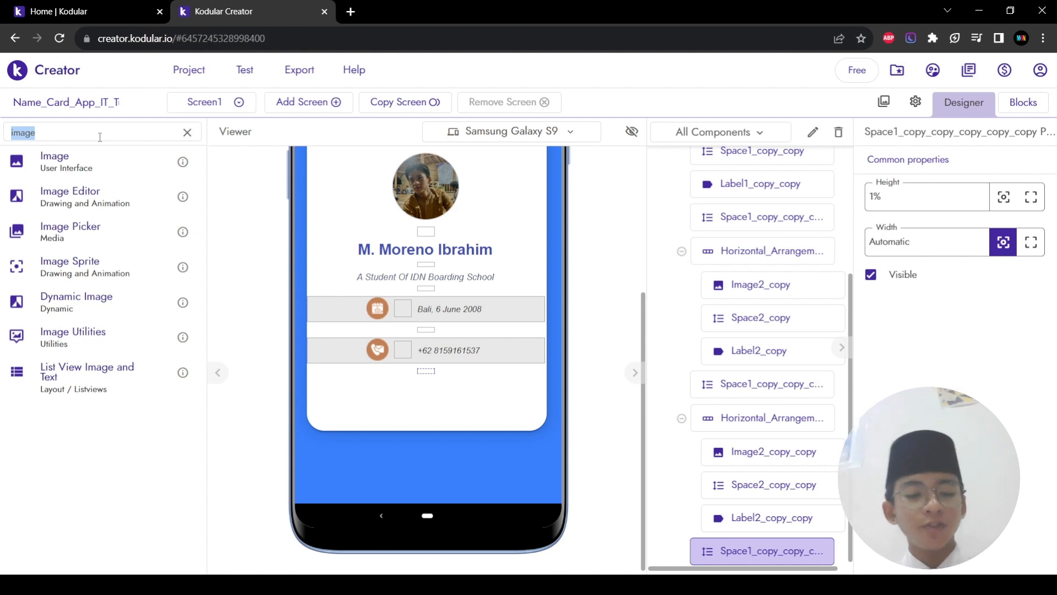
Step: Duplicate the phone row, move the copy further down, and duplicate its inner Space2 spacer
click(345, 351)
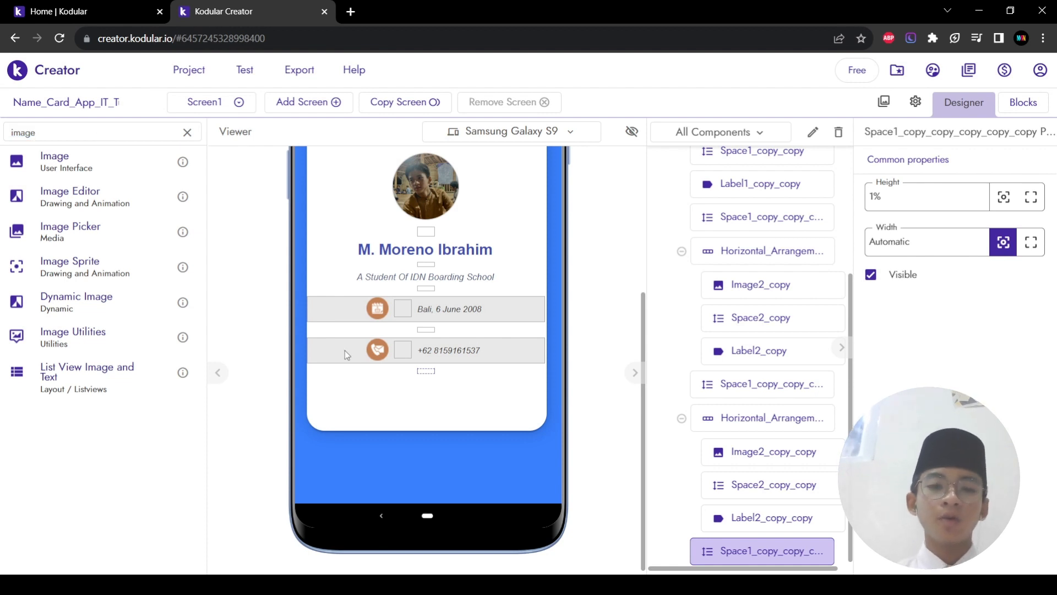
right_click(345, 350)
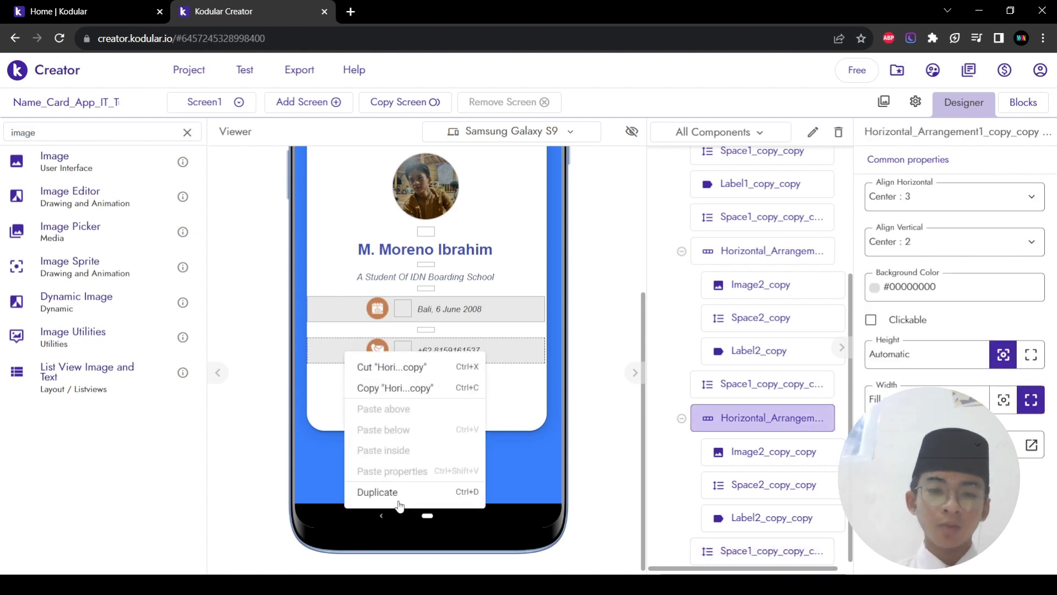
click(377, 492)
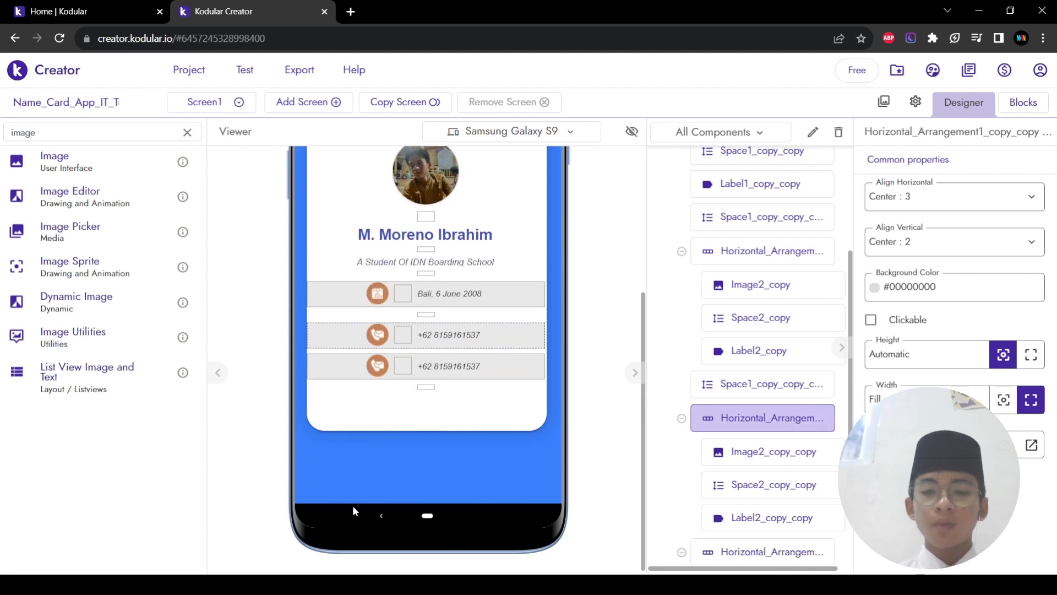
drag(345, 372, 354, 412)
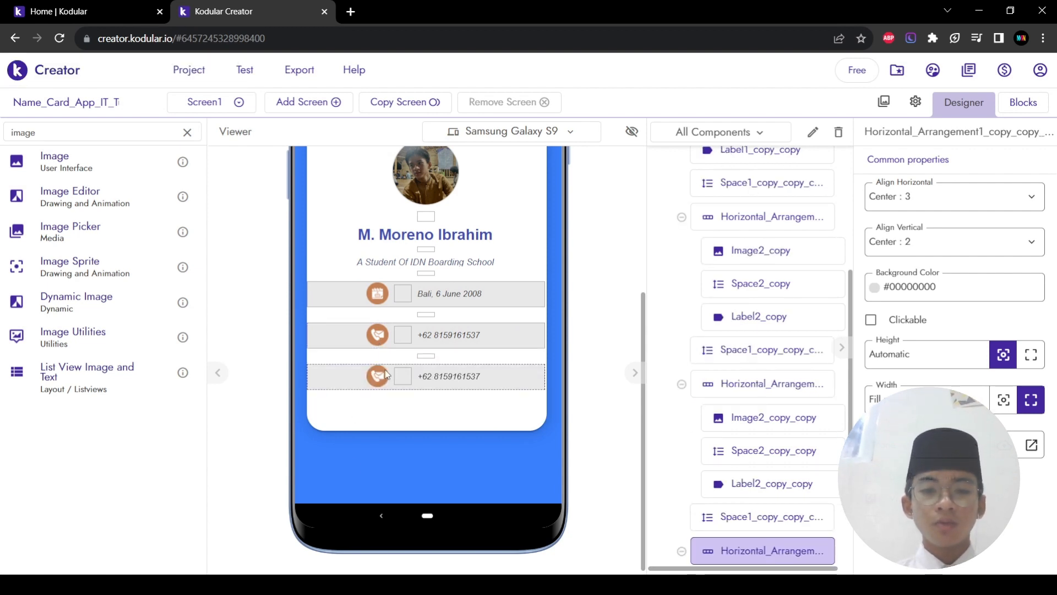
right_click(403, 375)
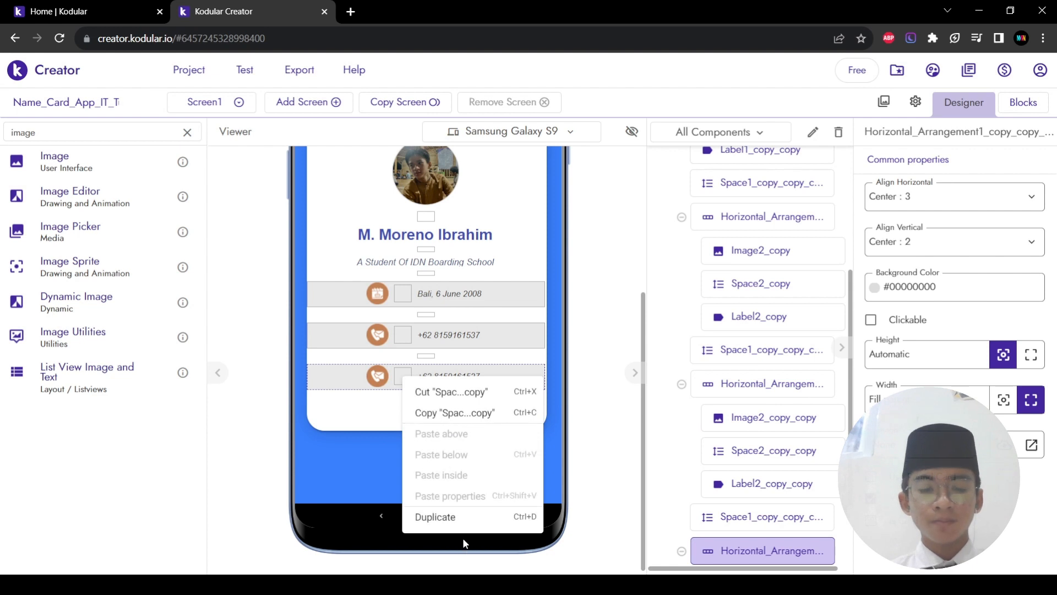
click(479, 527)
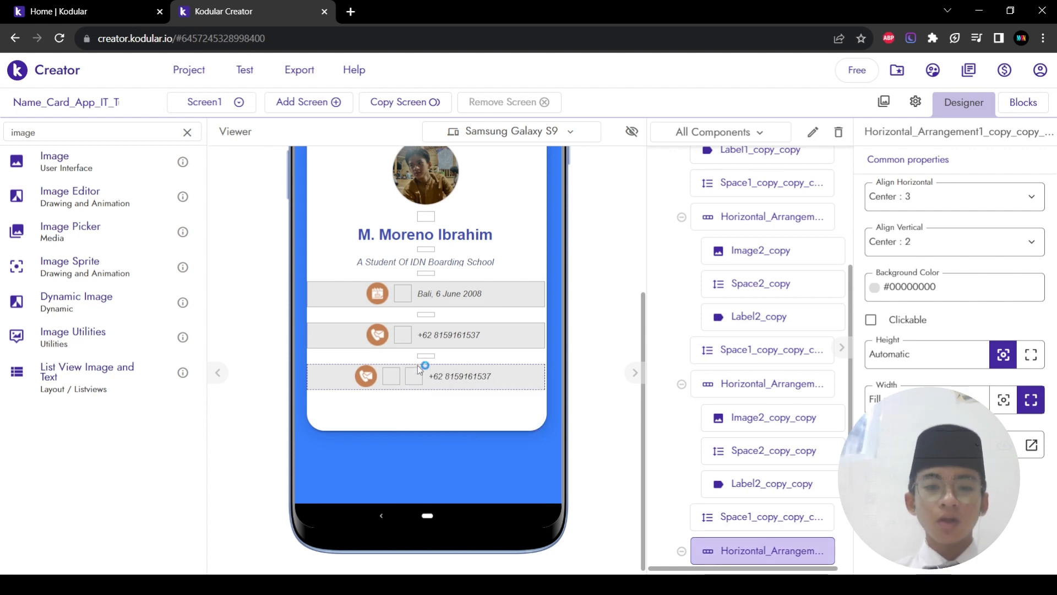
click(484, 380)
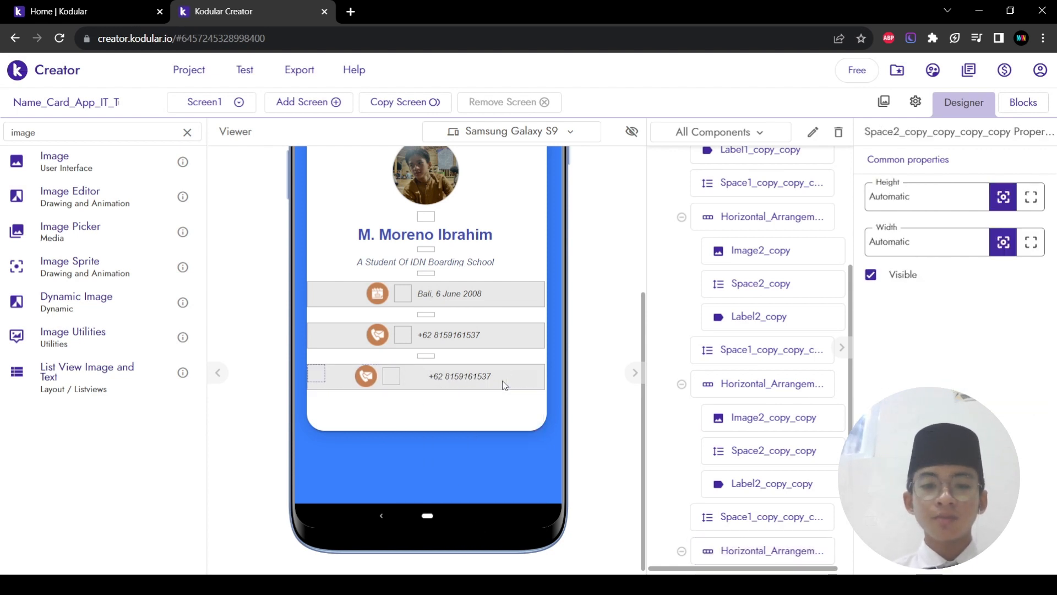
click(452, 375)
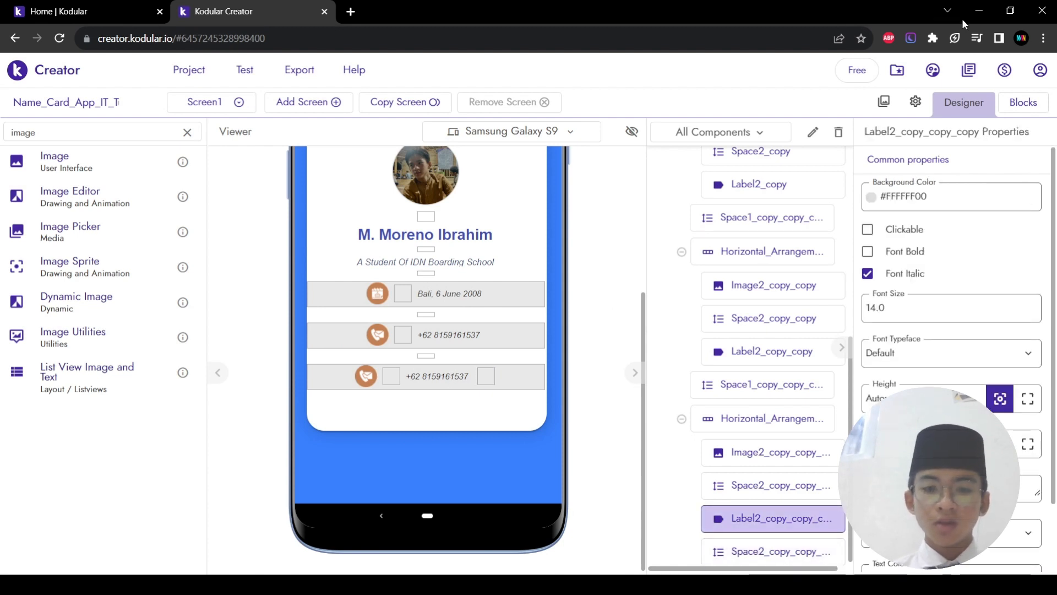
Step: Delete the third row's phone-number label
click(839, 132)
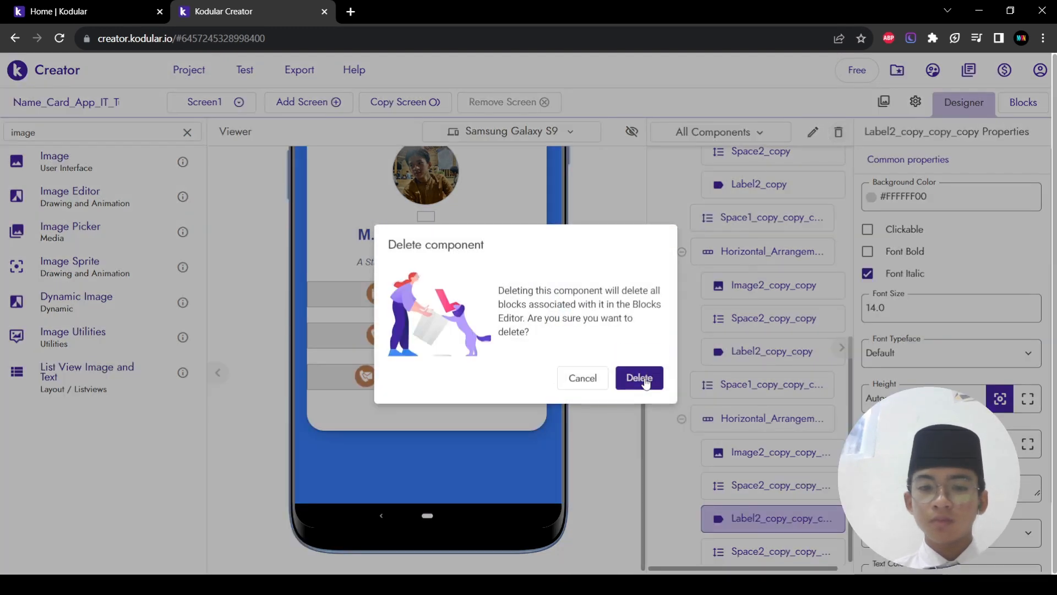
click(639, 378)
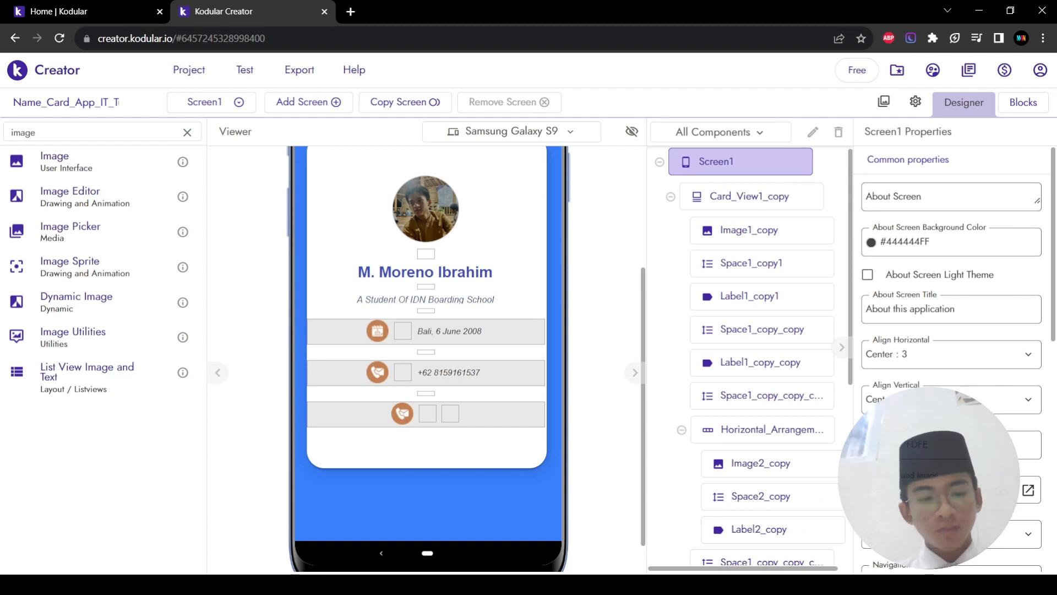
double_click(79, 138)
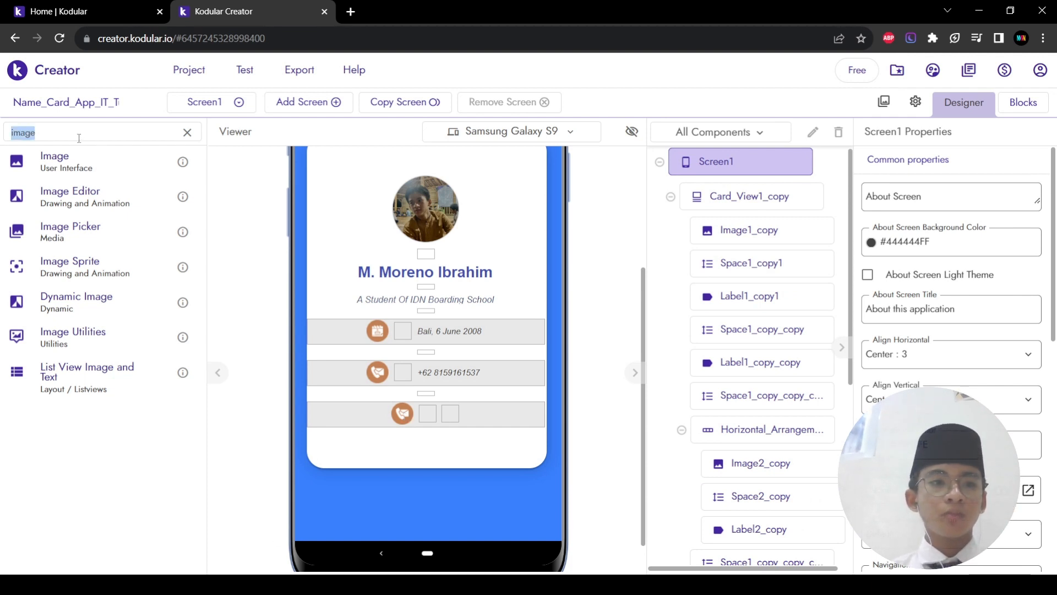
Step: Delete the third row's icon image
click(408, 415)
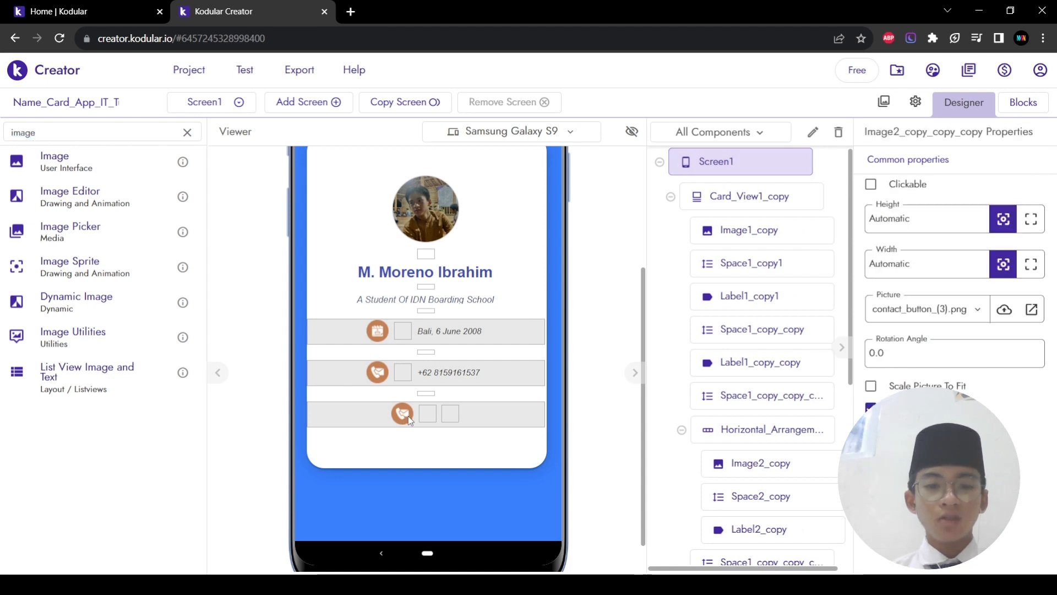
click(838, 132)
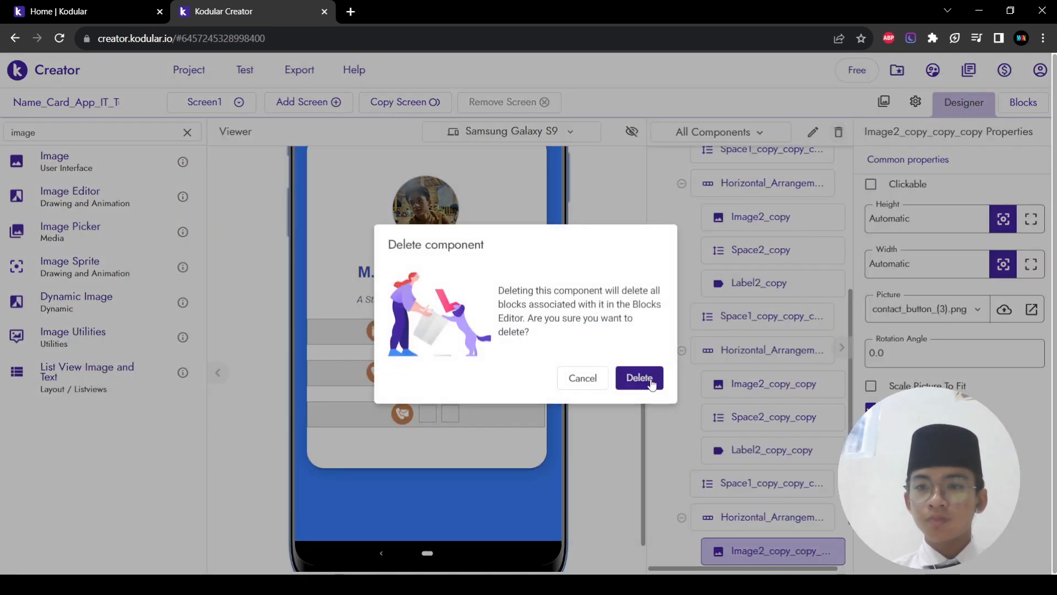
click(639, 378)
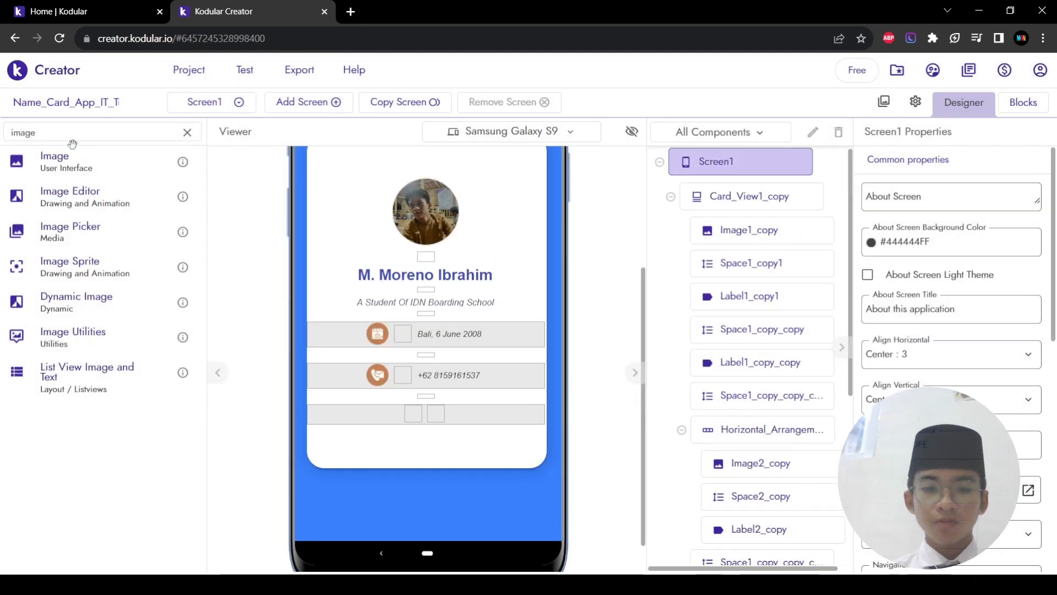
double_click(79, 135)
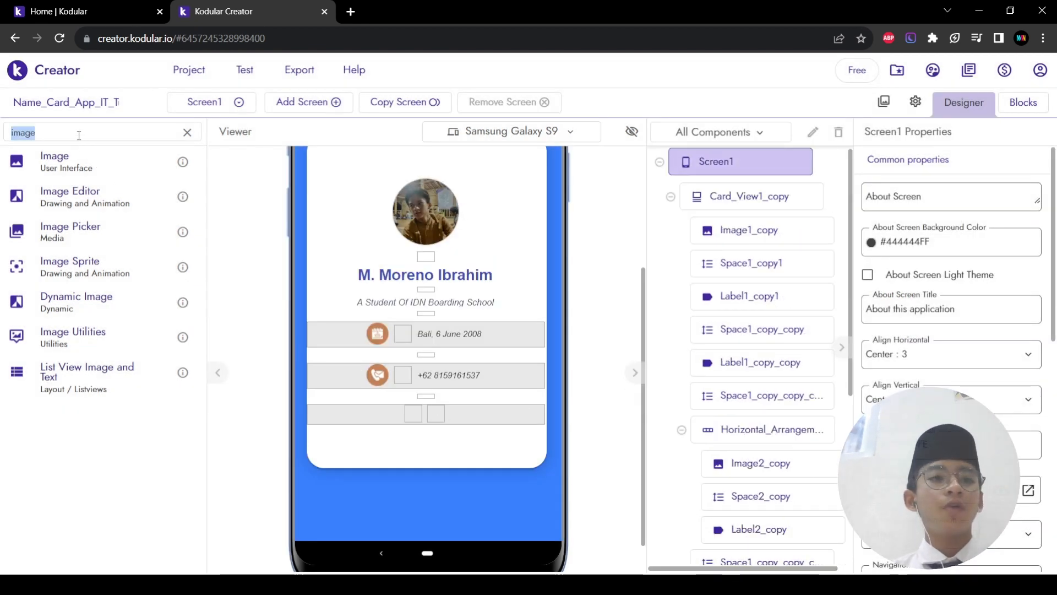
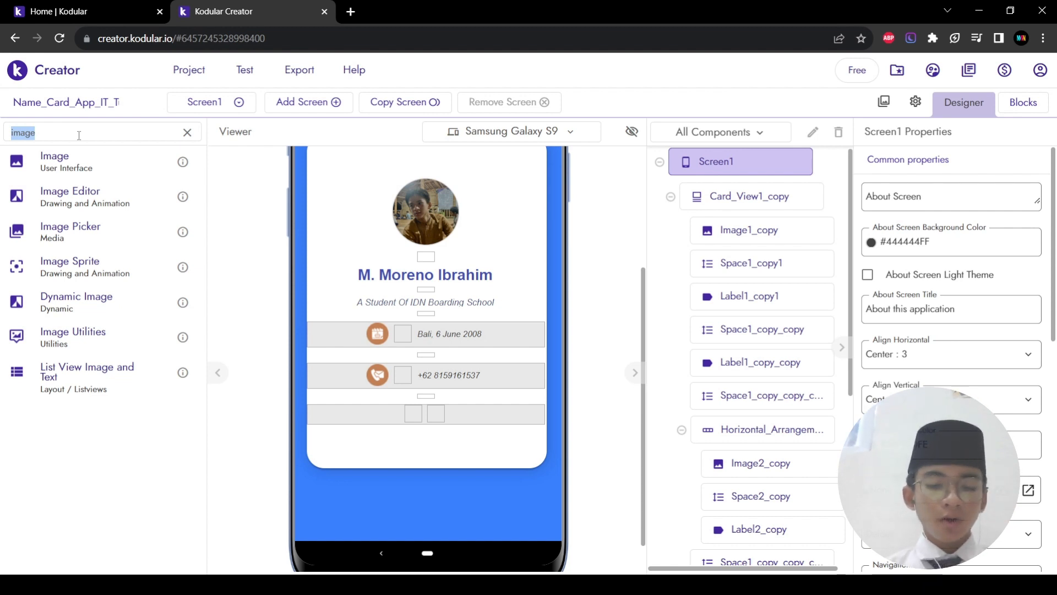
Step: Add a Vertical Arrangement from the palette into the card's bottom row
text(ver)
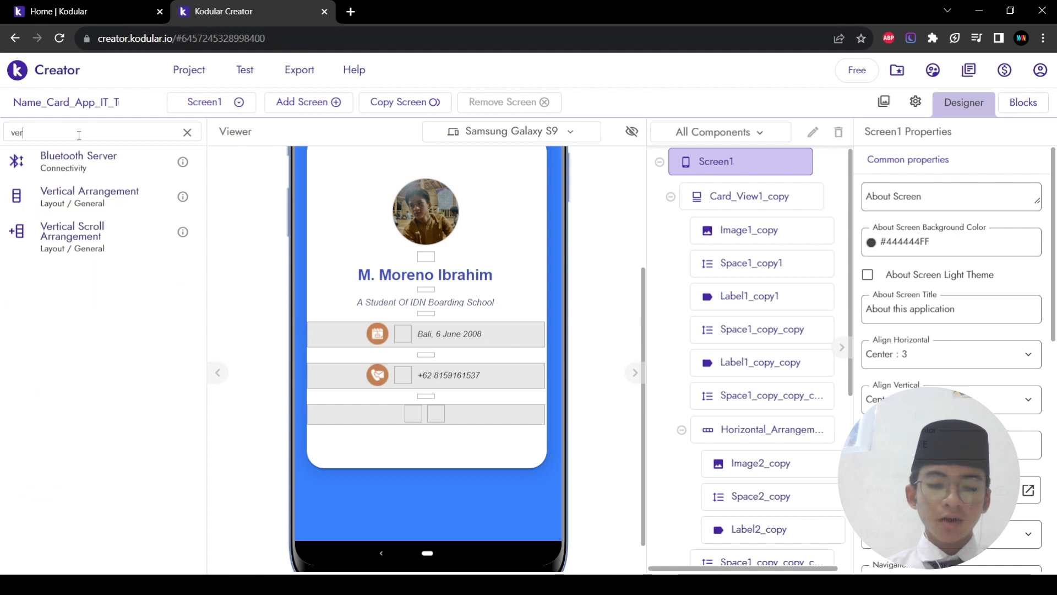
drag(75, 211, 375, 413)
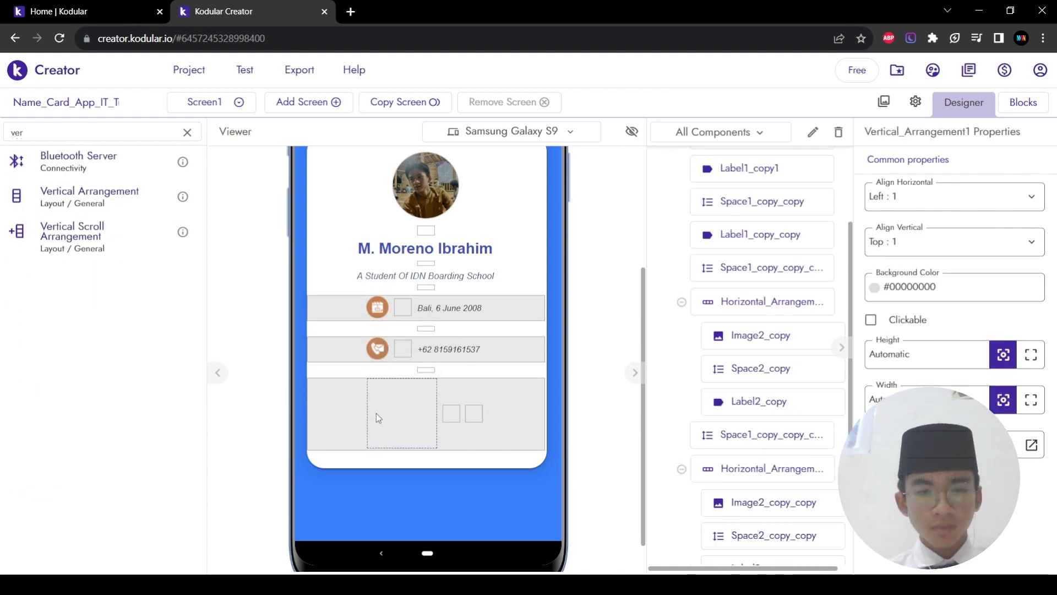
right_click(411, 434)
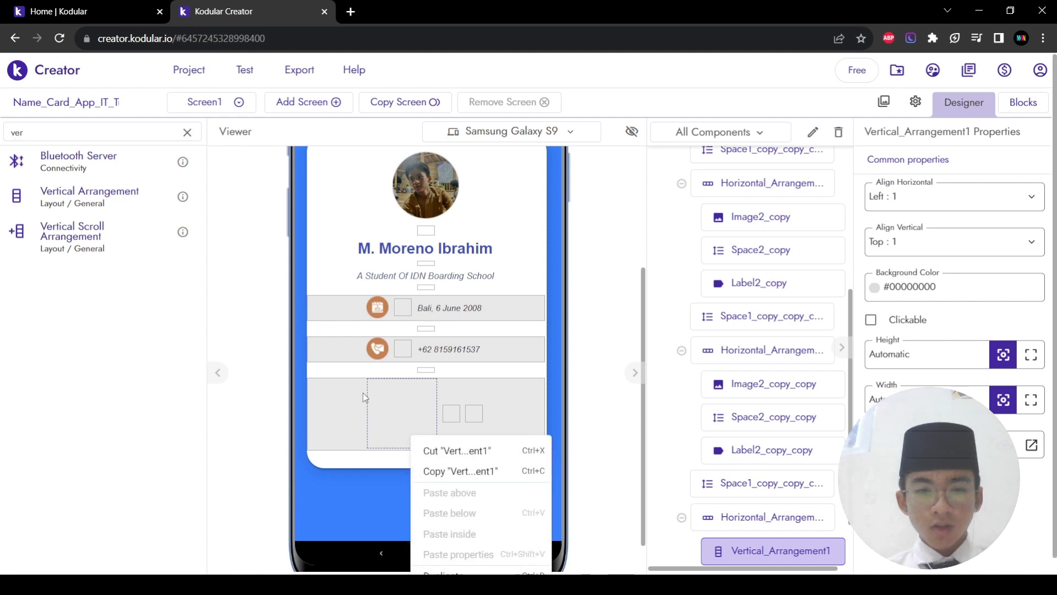
click(363, 392)
click(416, 423)
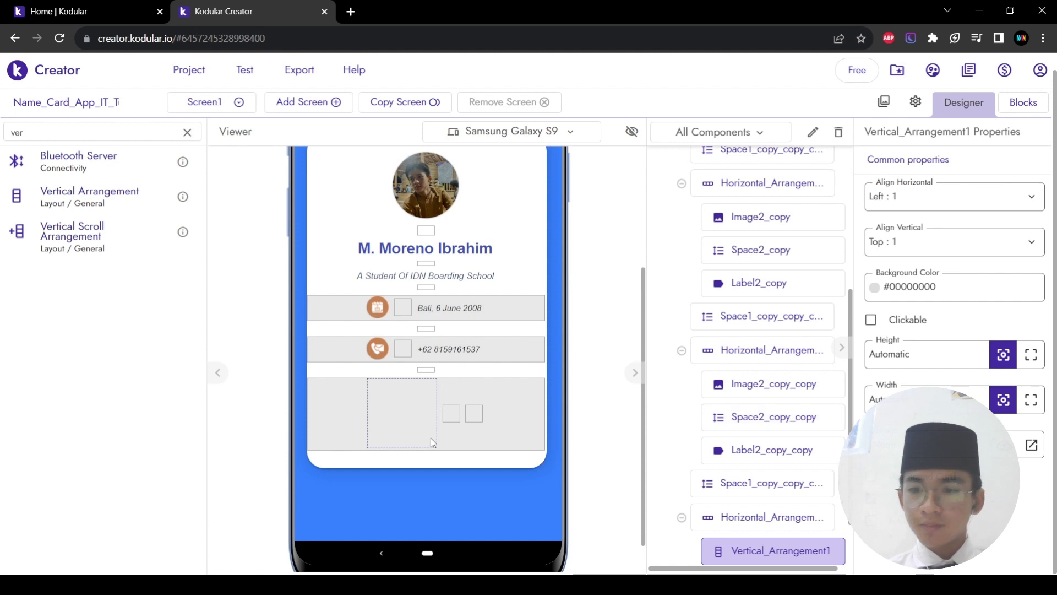
Step: Duplicate the vertical arrangement twice and move the copies into the bottom row
right_click(430, 438)
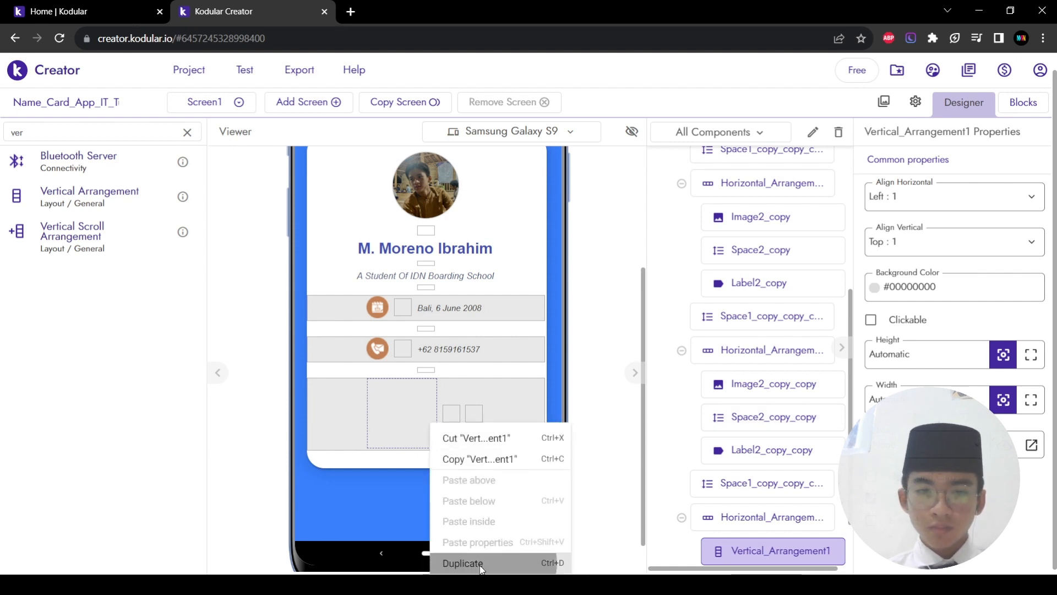
click(482, 569)
drag(421, 419, 495, 433)
right_click(473, 427)
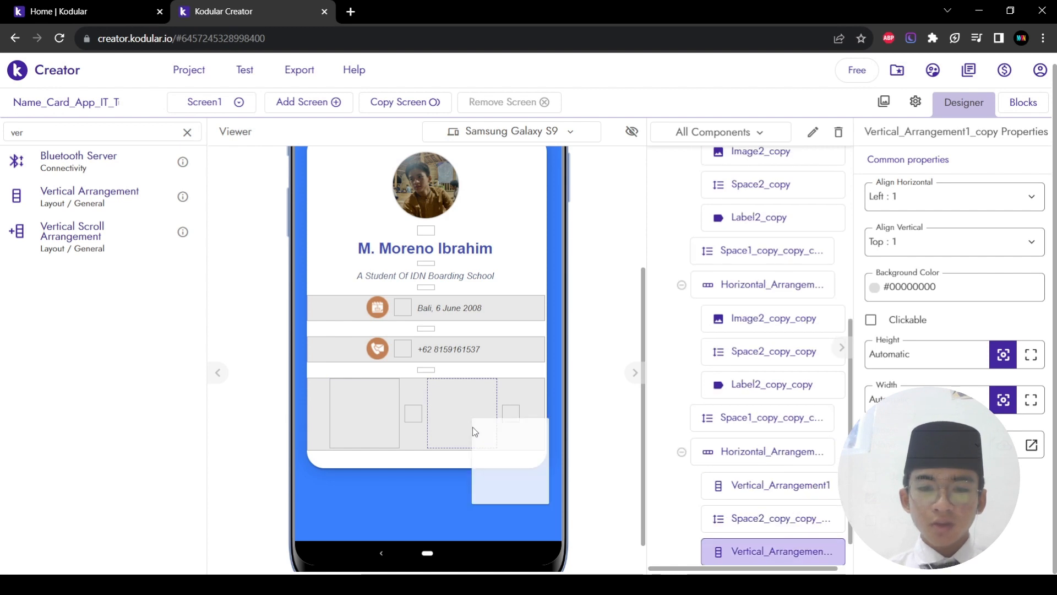
click(522, 563)
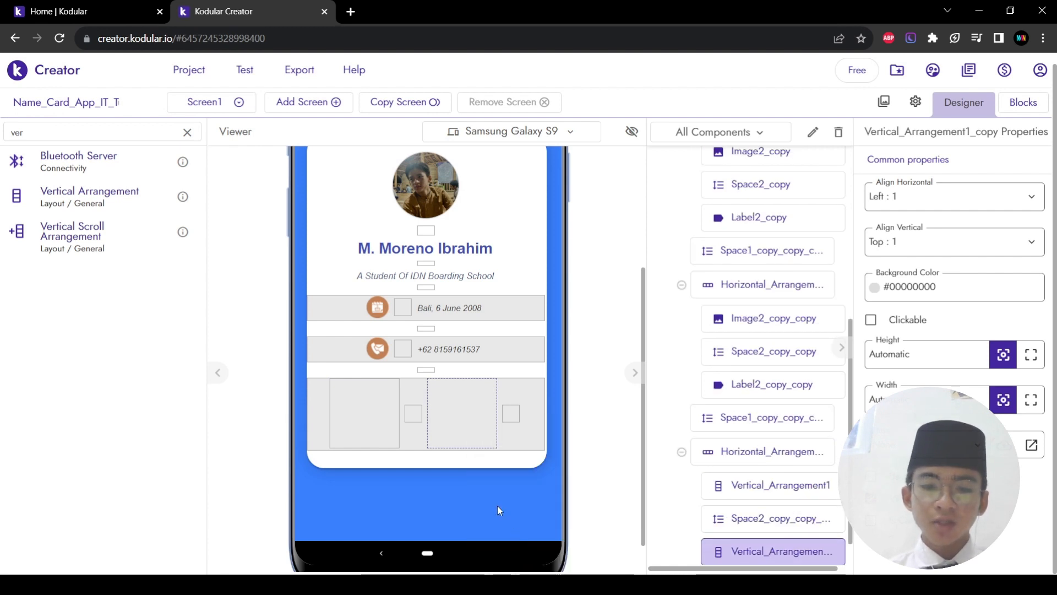
drag(501, 421, 539, 426)
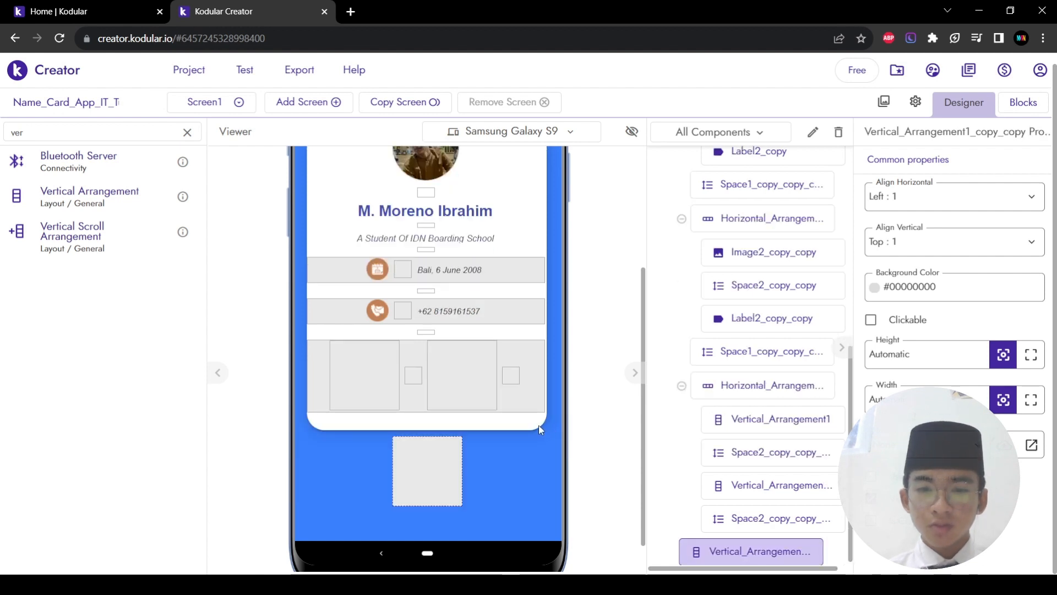
Step: Move the third box into the bottom row and set its height and width to 100px
drag(429, 459, 532, 385)
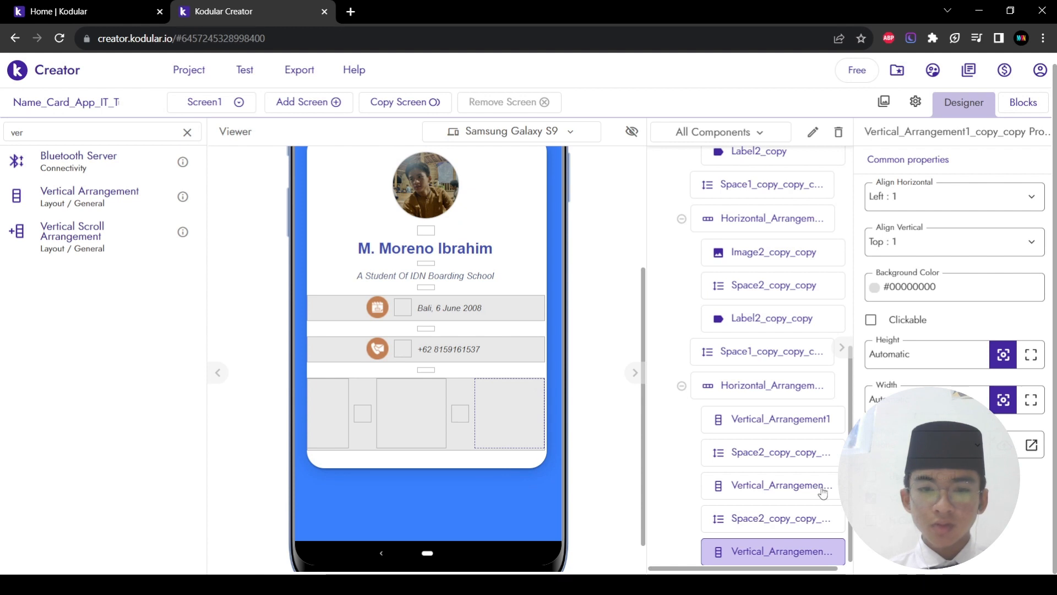
click(924, 364)
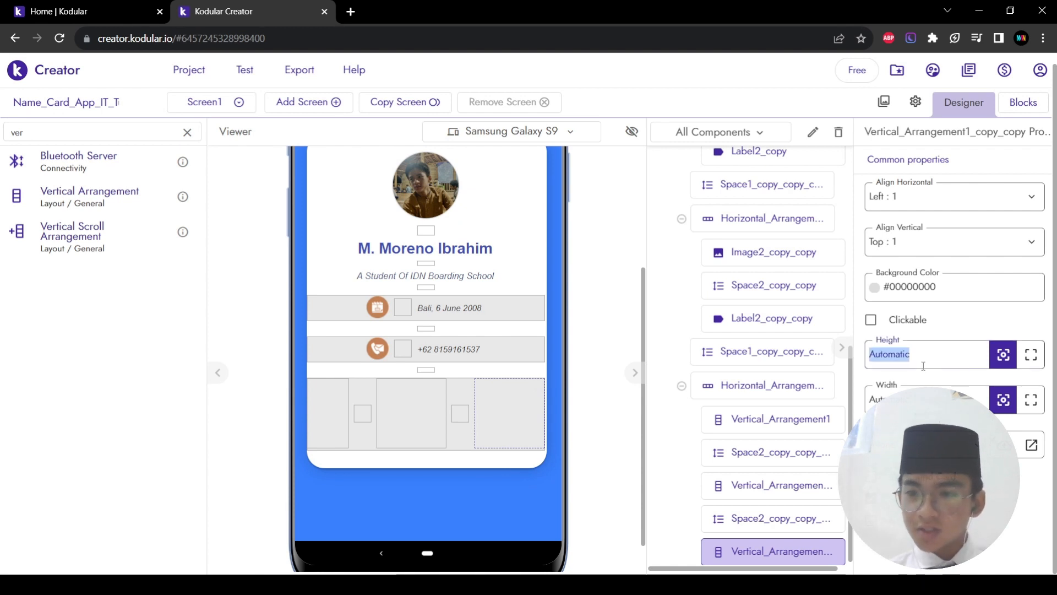
text(50%)
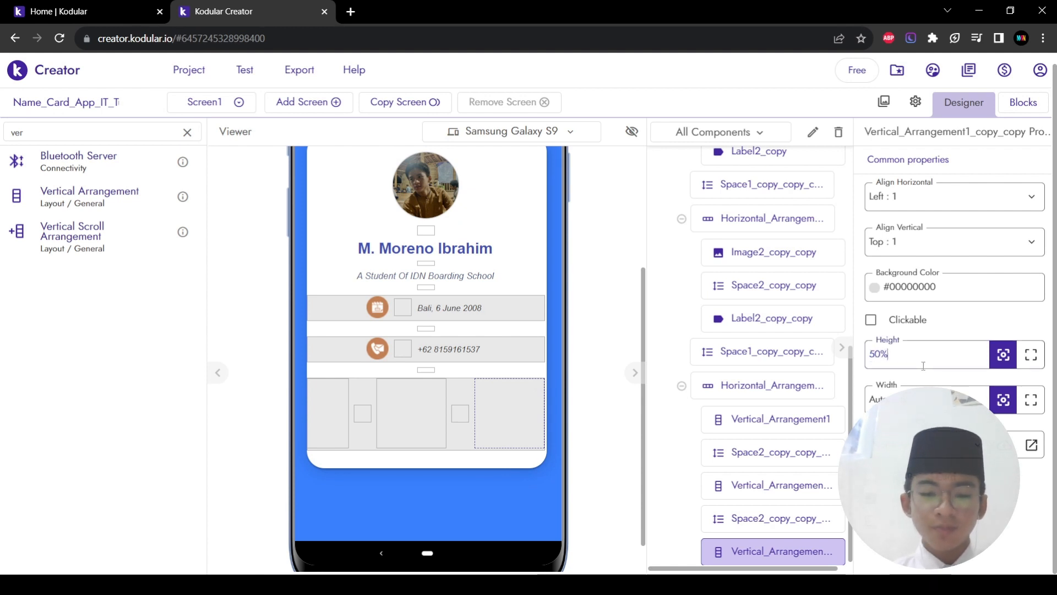
key(Return)
click(924, 400)
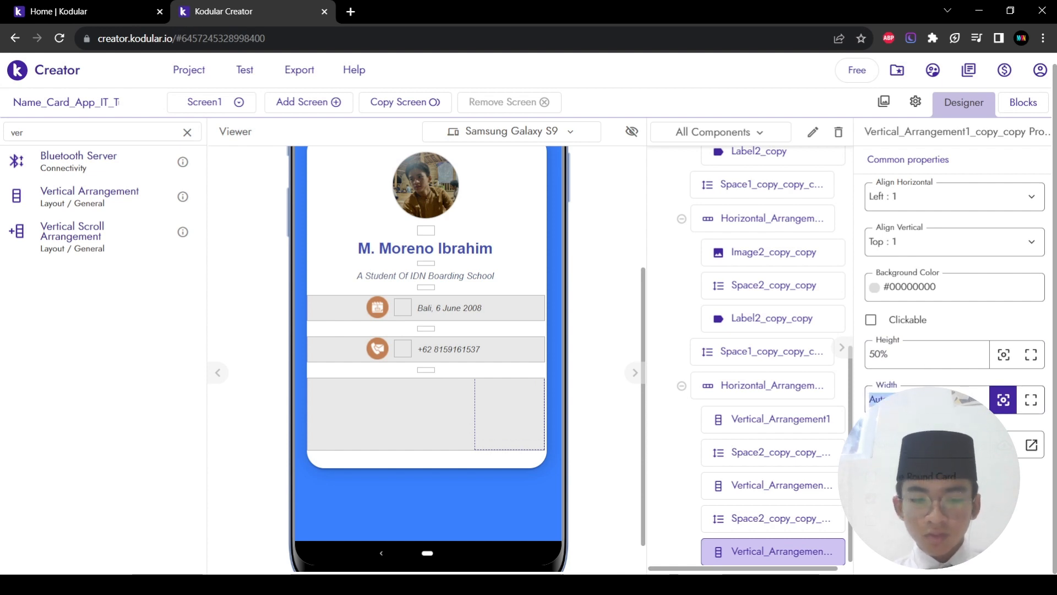
click(922, 356)
text(10)
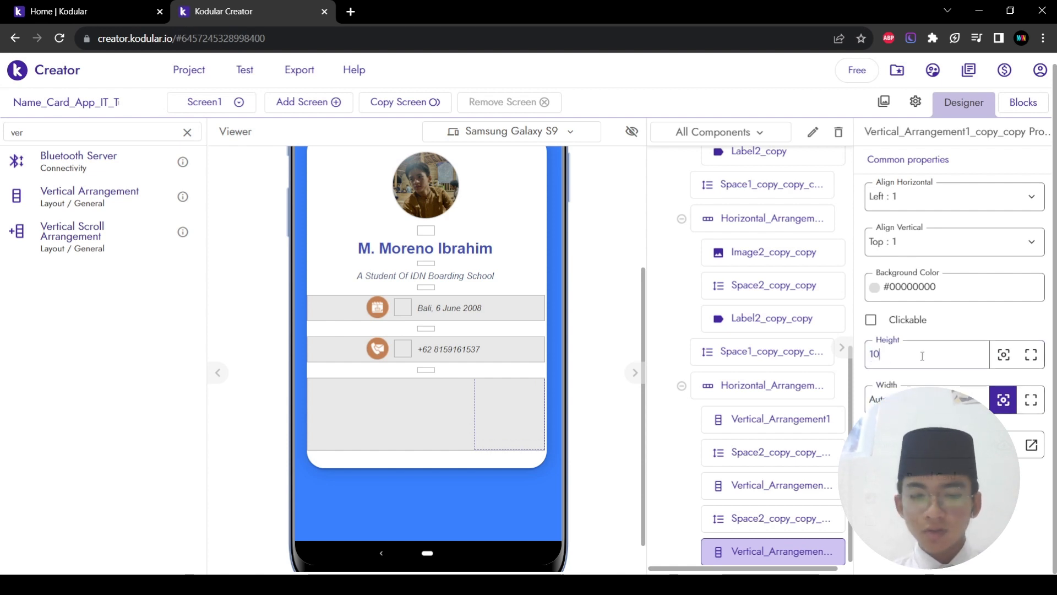
key(BackSpace)
key(BackSpace)
text(100px)
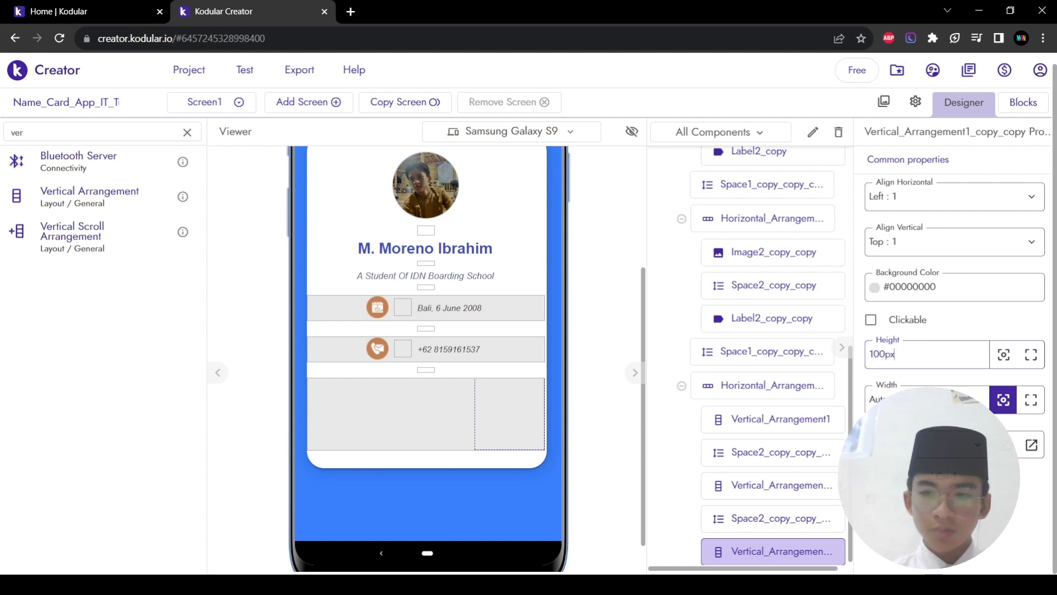
key(Tab)
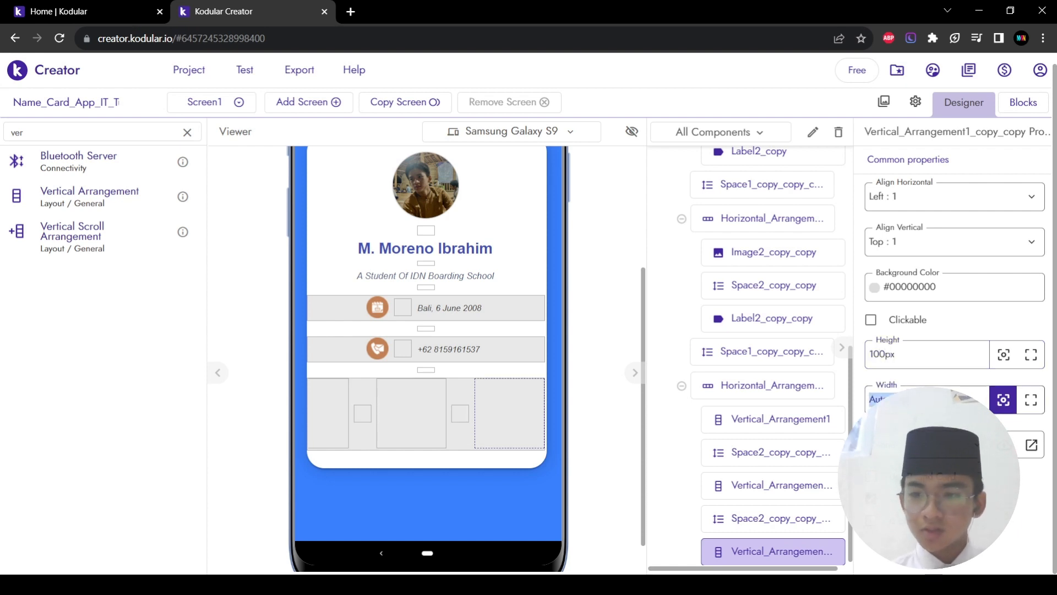
text(100px)
key(Return)
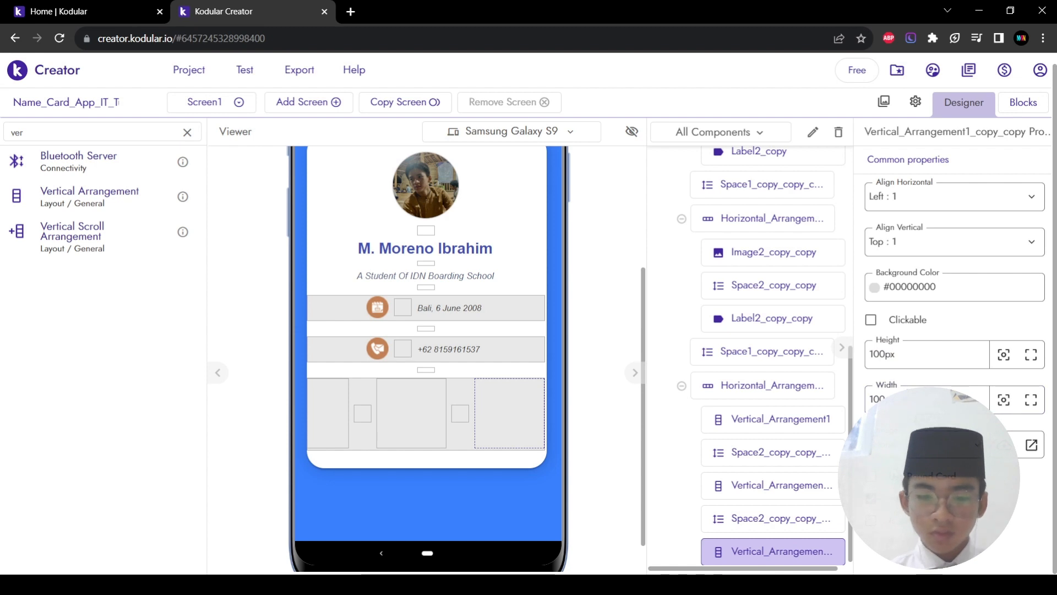
Step: Resize the middle stat box to a 100px width
click(428, 426)
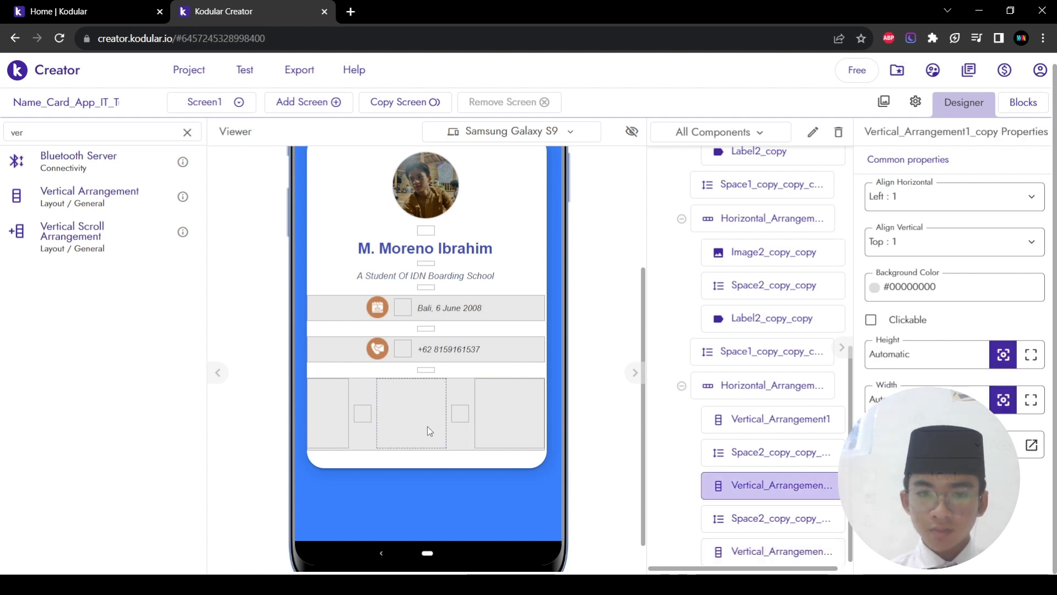
double_click(887, 357)
text(100)
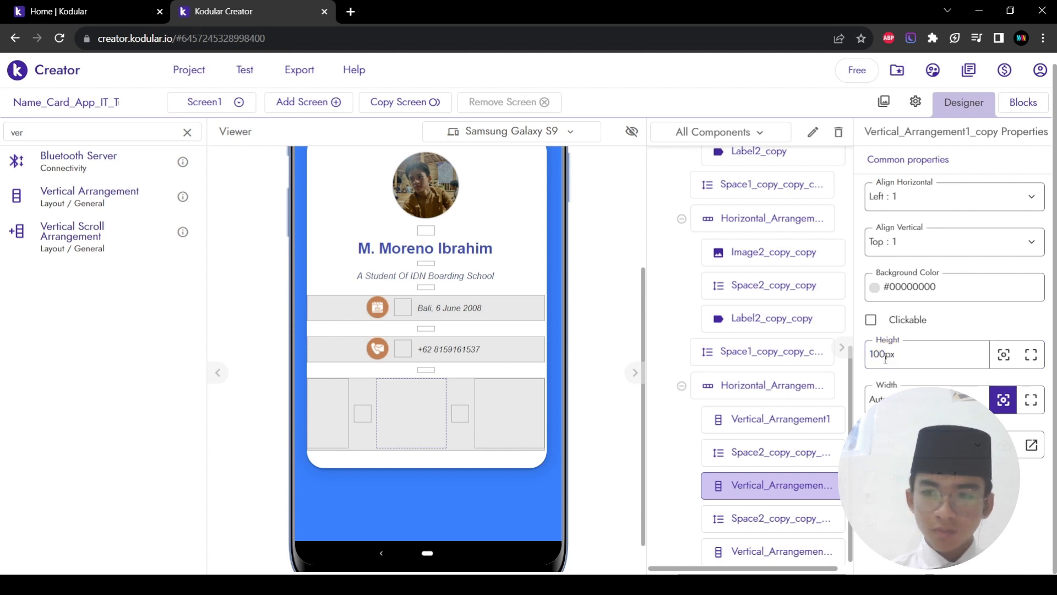
double_click(893, 402)
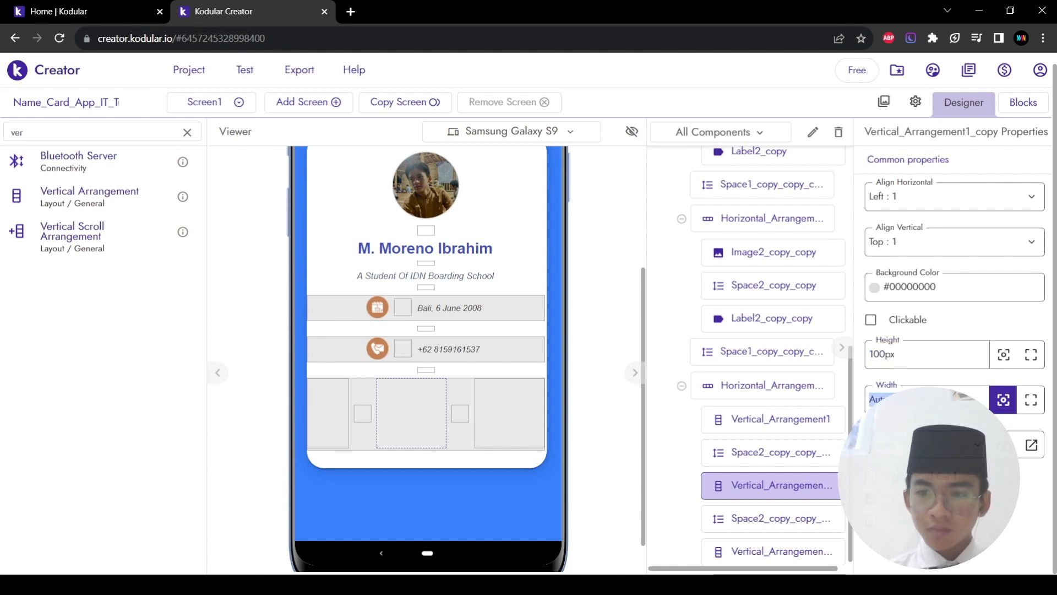
text(100)
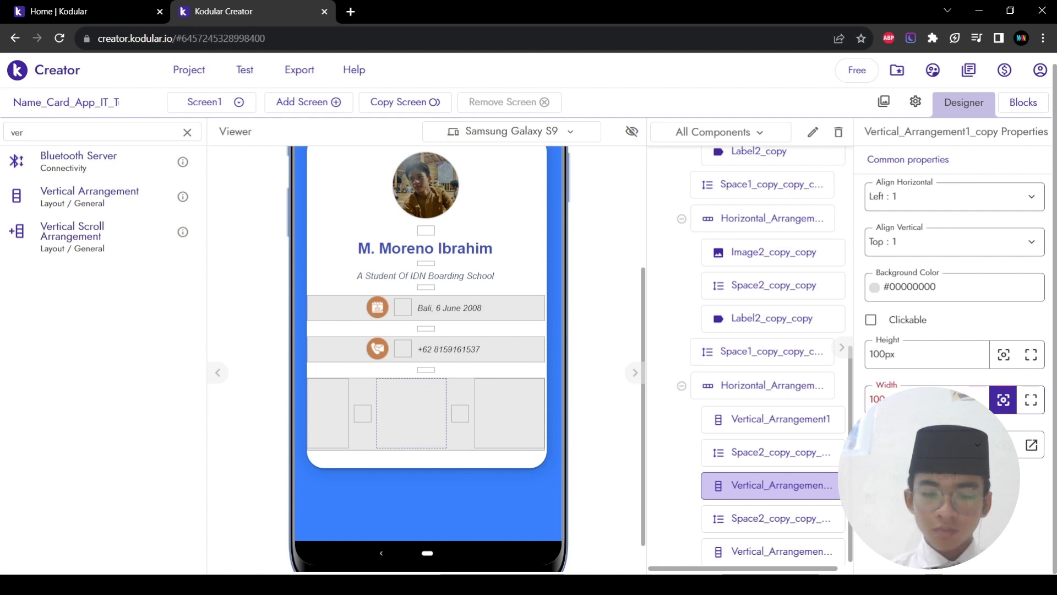
key(ctrl+a)
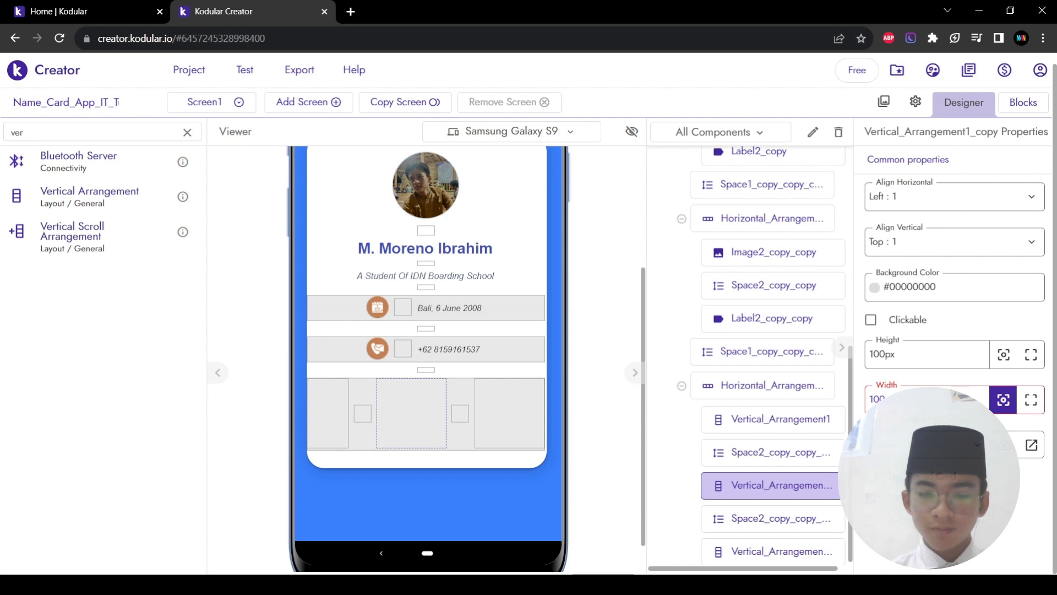
key(Return)
Step: Set the left stat box's height to 100px and adjust its width
click(311, 408)
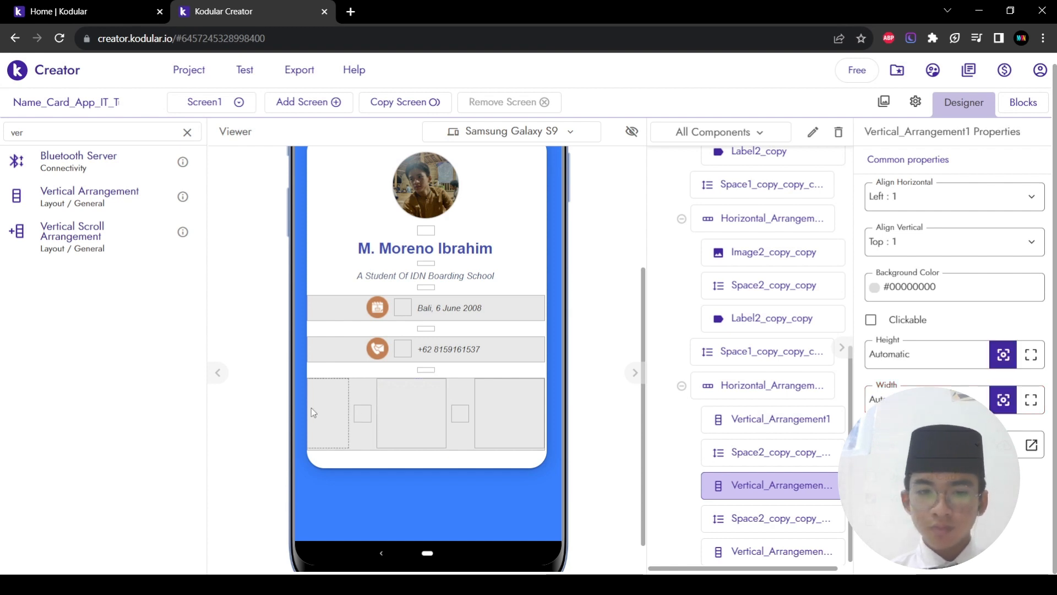
double_click(938, 357)
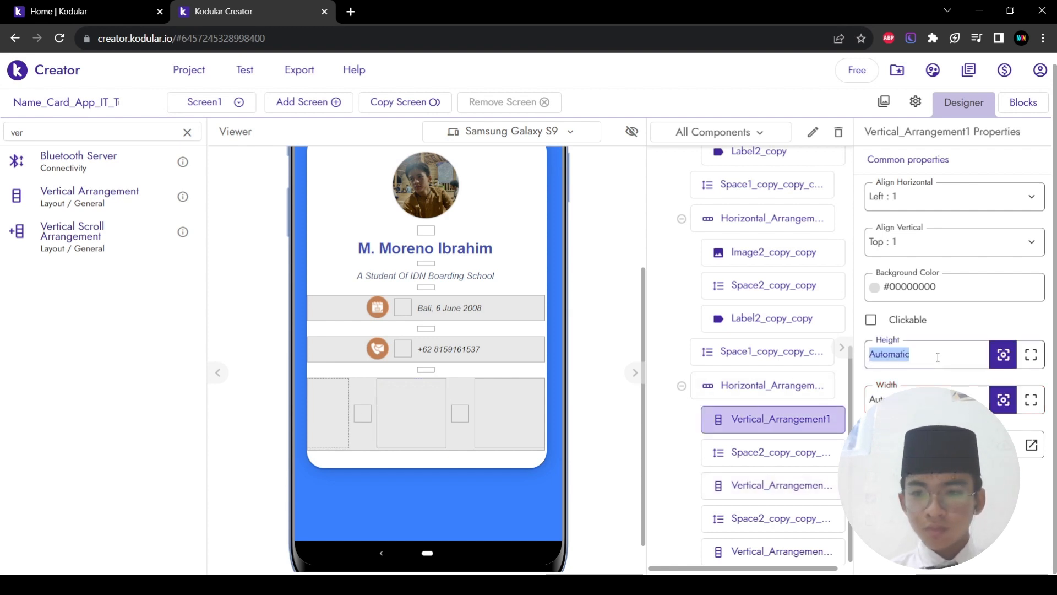
text(100px)
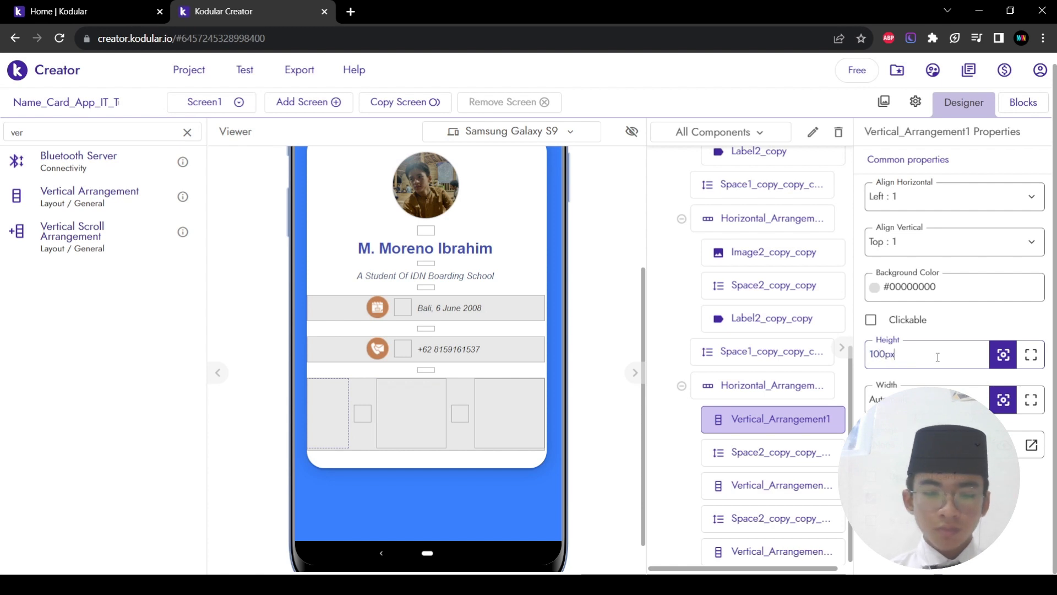
double_click(936, 401)
text(100)
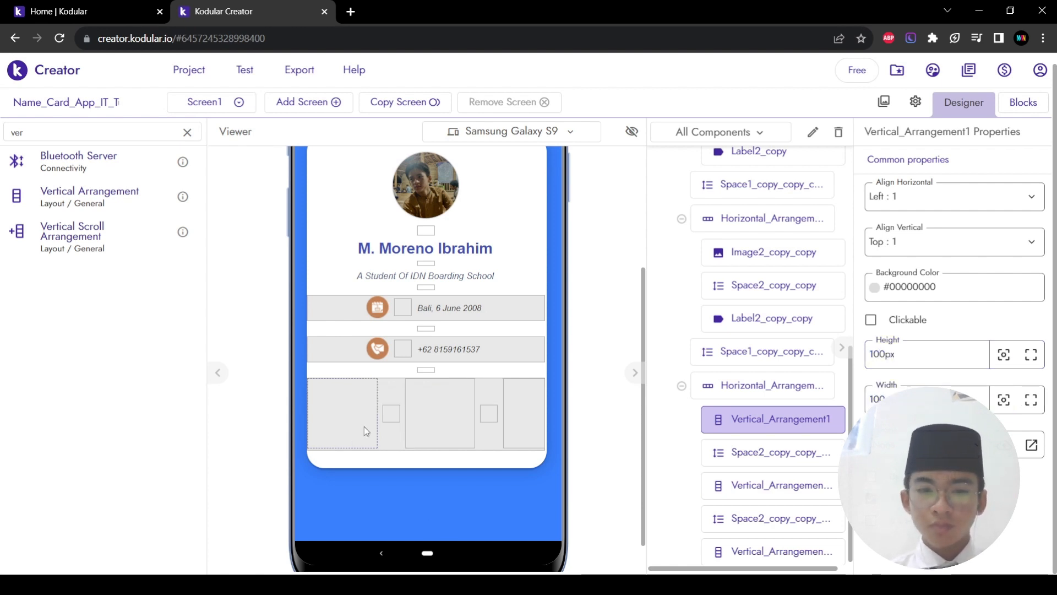
click(532, 413)
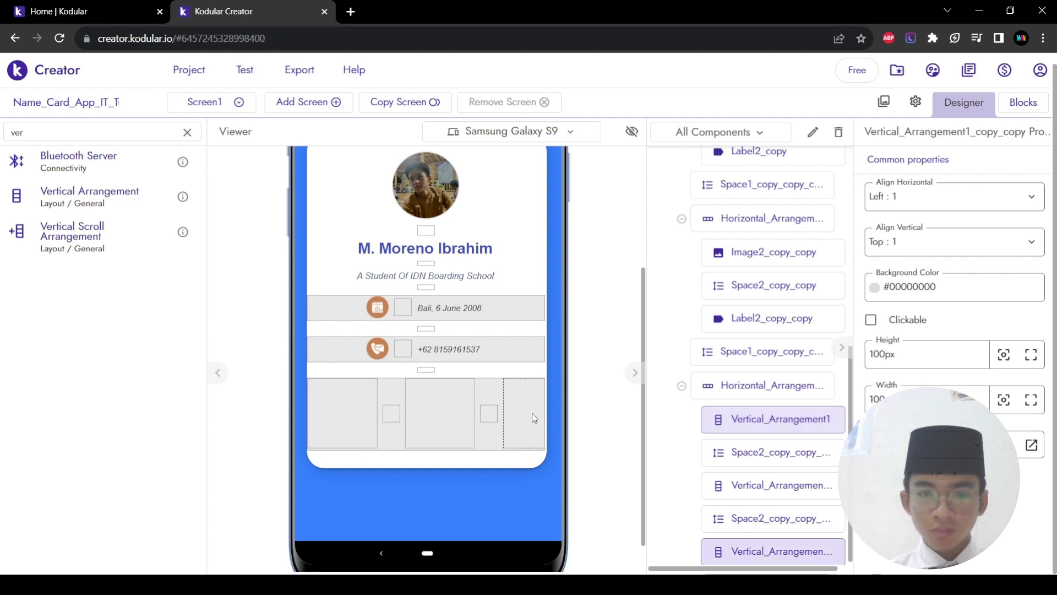
click(485, 391)
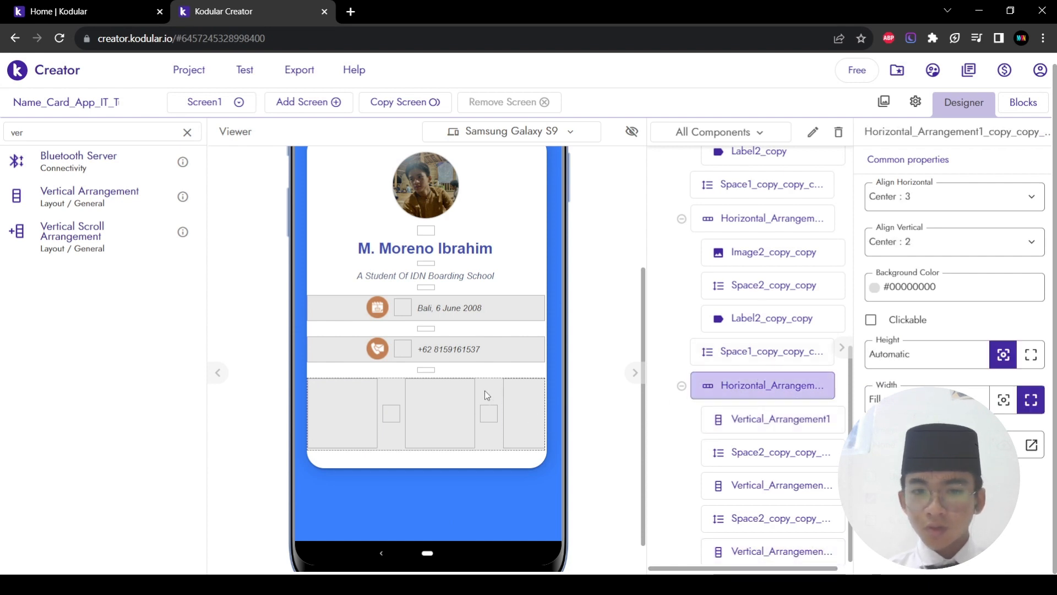
click(351, 437)
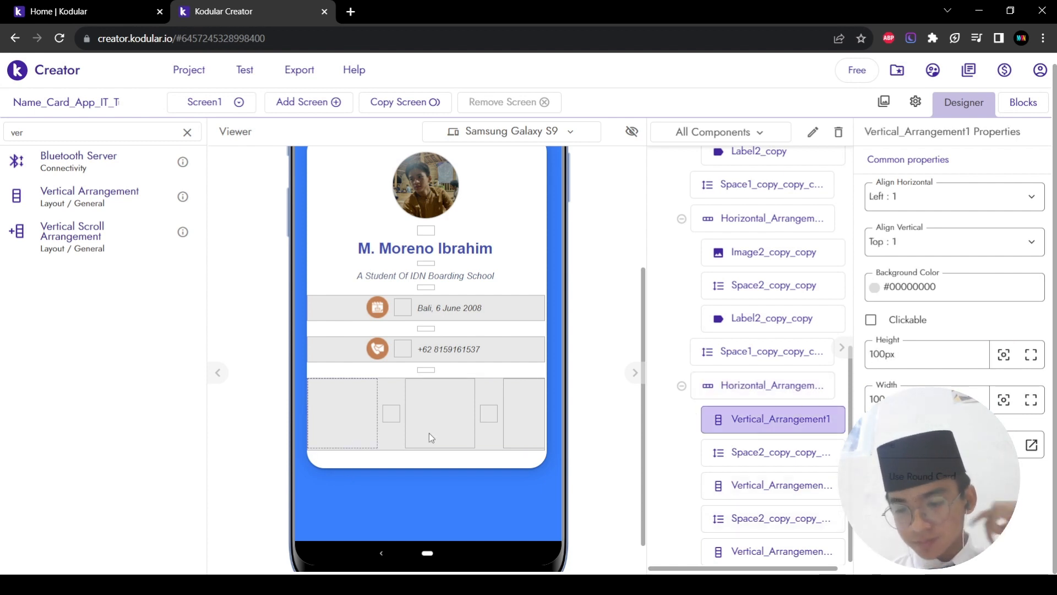
Step: Set both spacers in the bottom row to 1% width
click(387, 419)
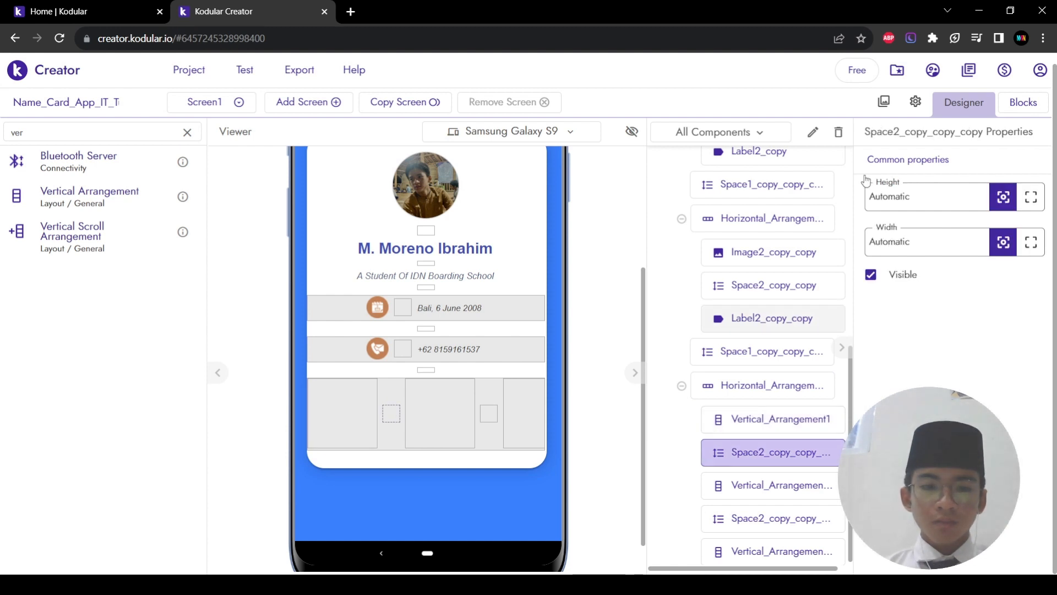
double_click(911, 241)
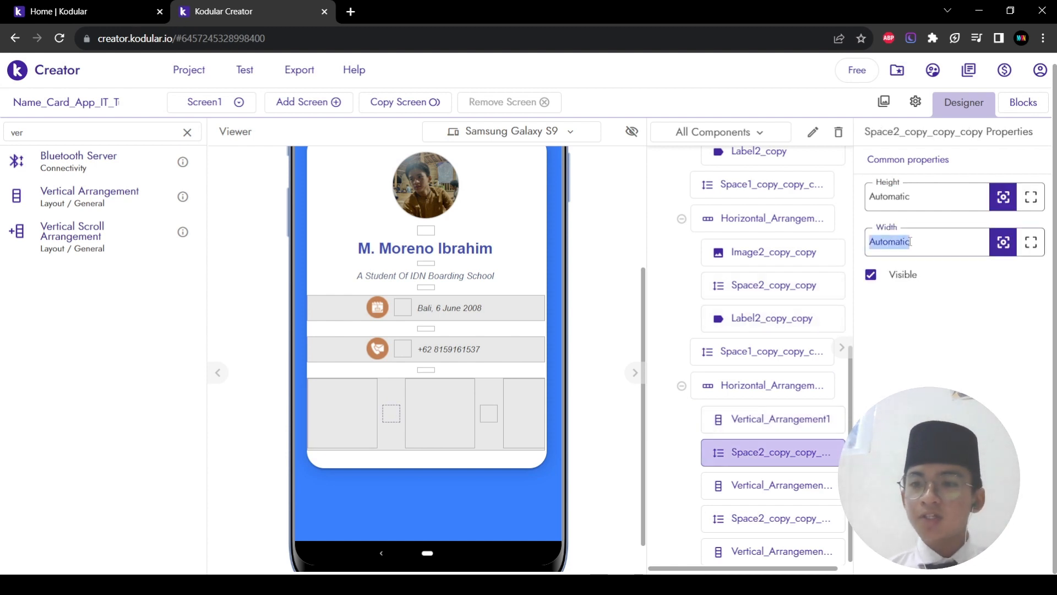
text(1%)
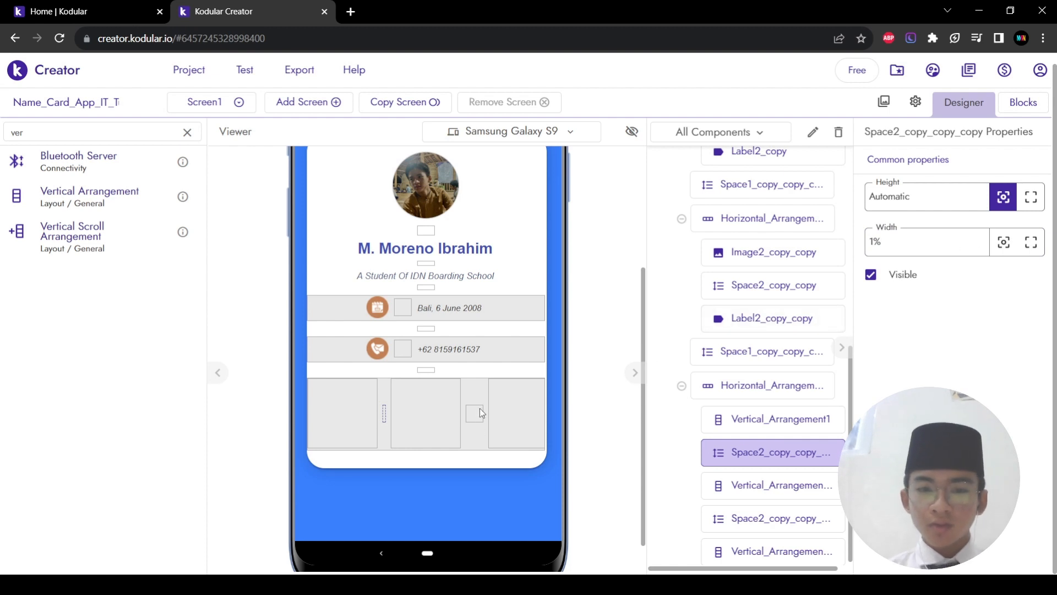
click(476, 414)
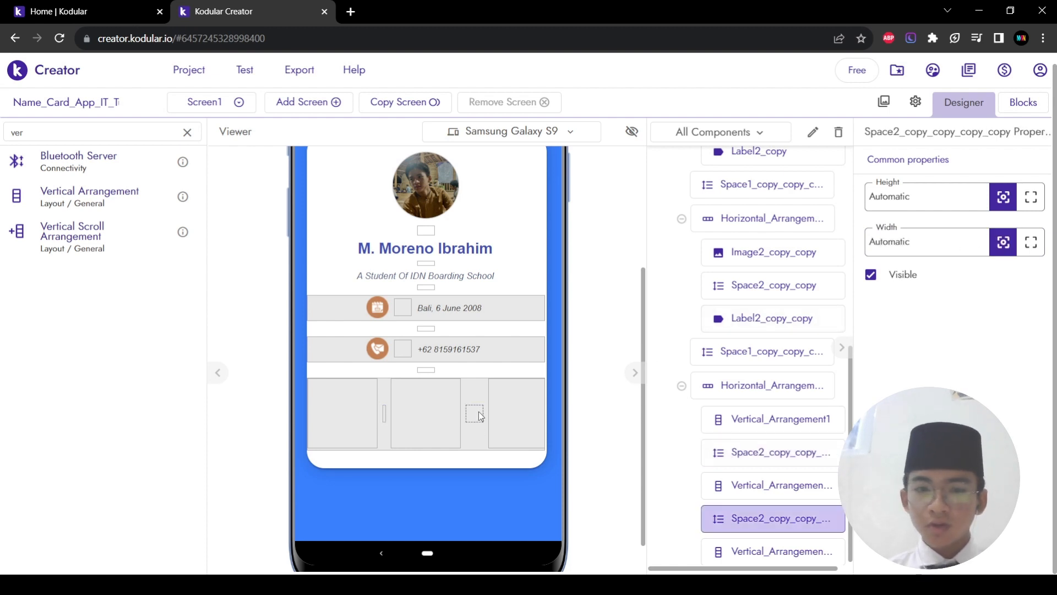
click(900, 242)
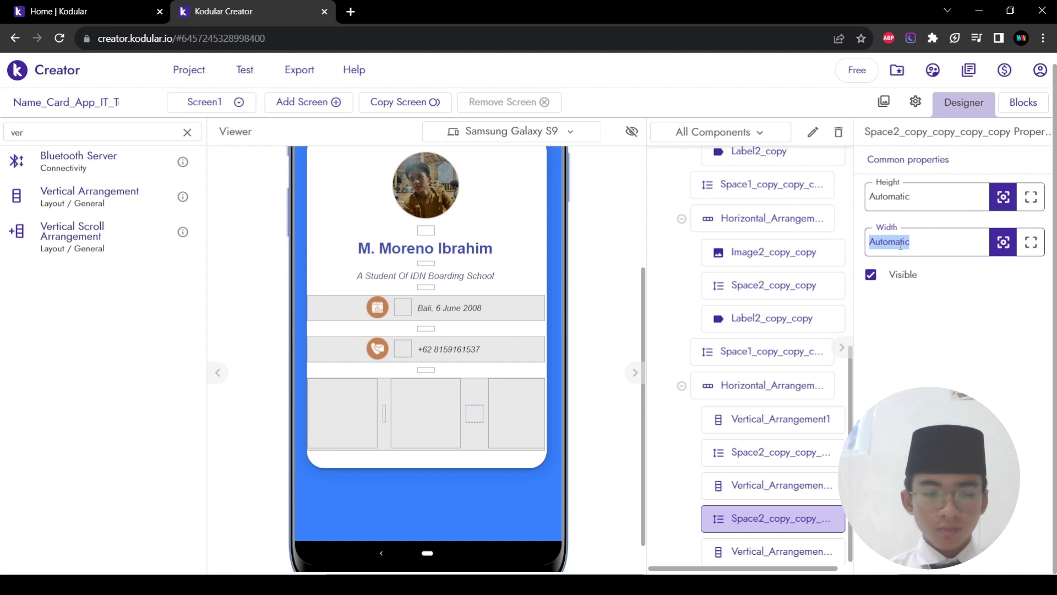
text(1%)
key(Return)
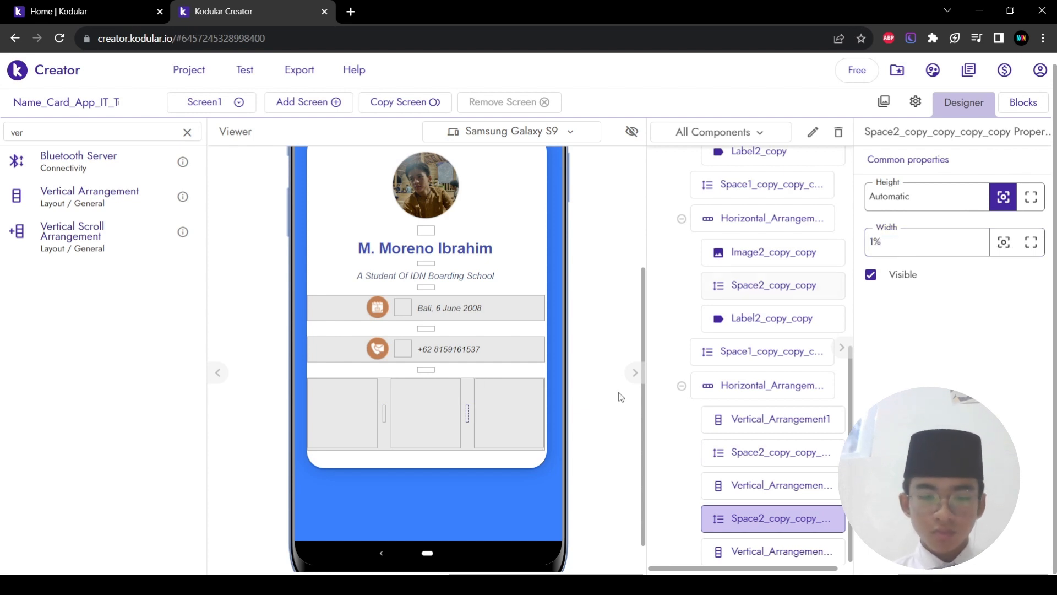
Step: Center the left and middle stat boxes' contents horizontally and vertically
click(332, 430)
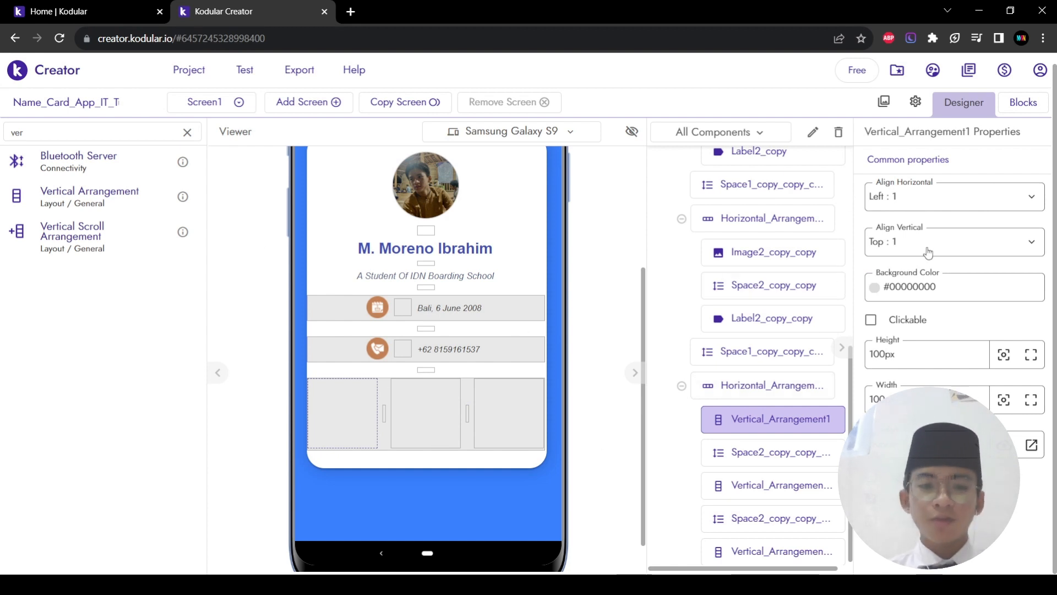
click(919, 192)
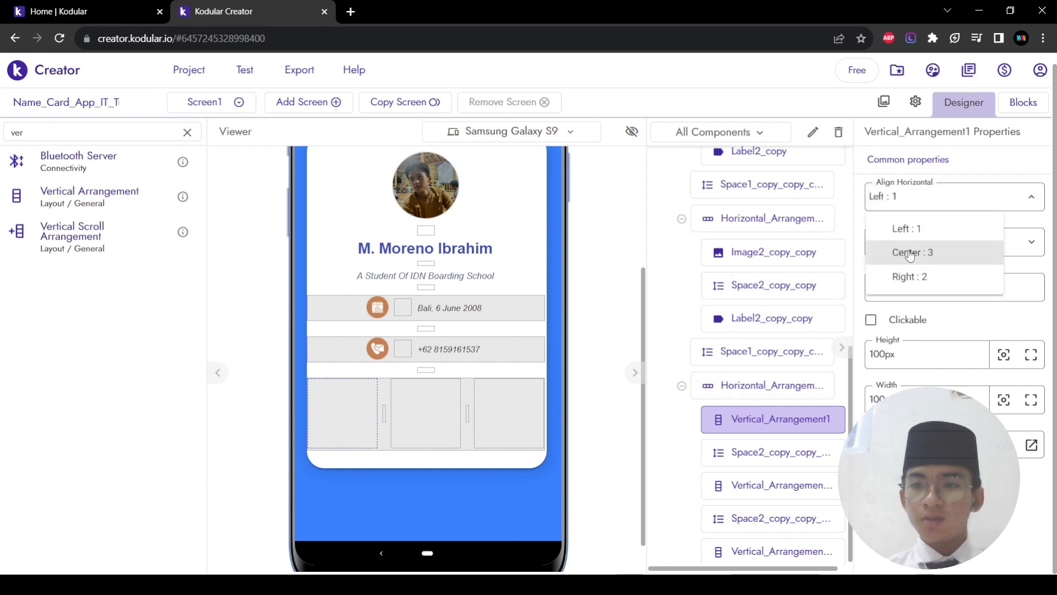
click(910, 254)
click(910, 248)
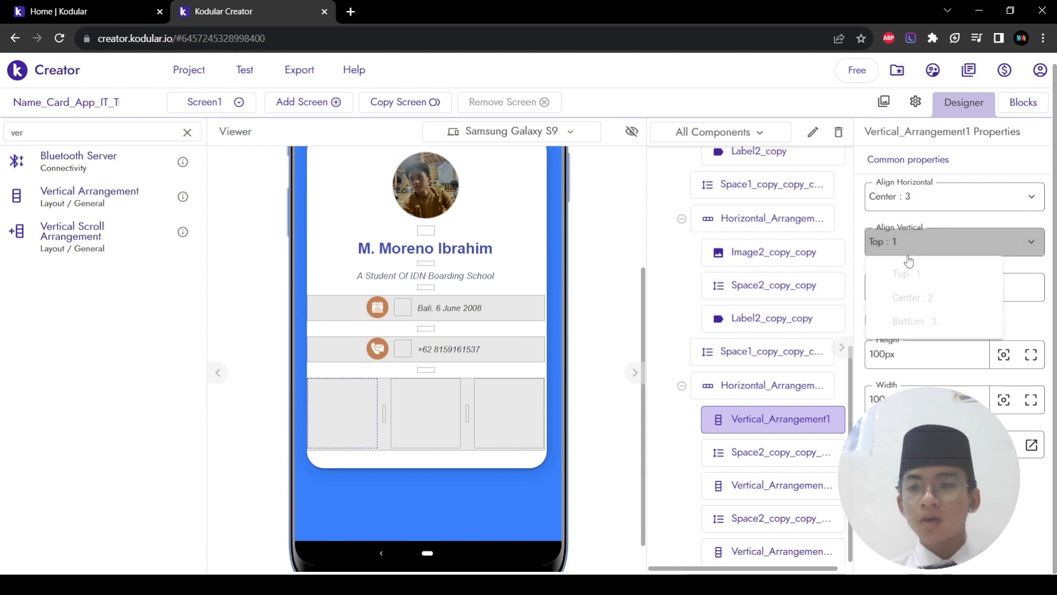
click(909, 297)
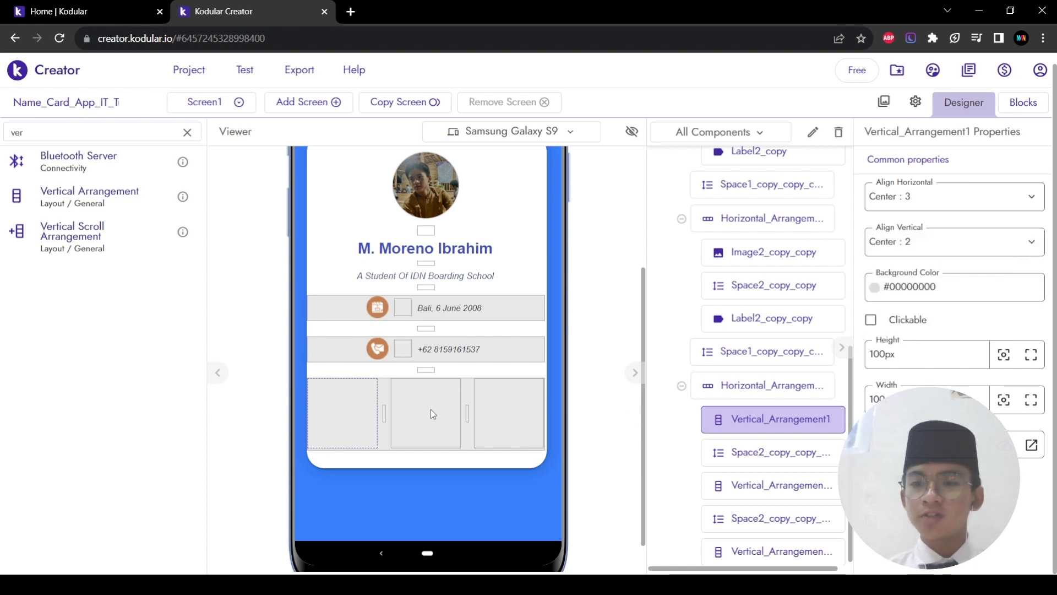
click(771, 485)
click(942, 195)
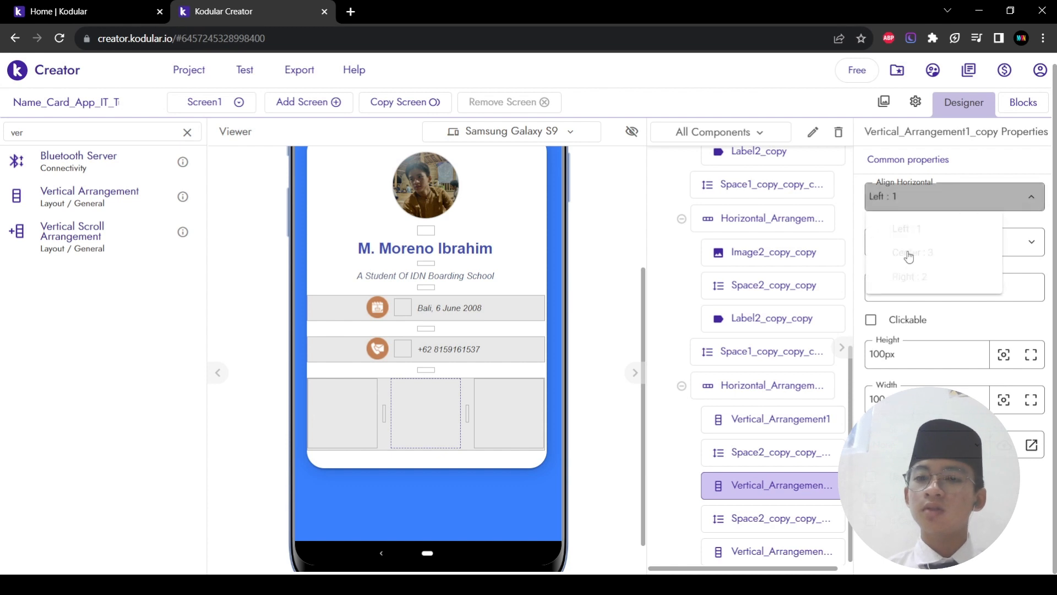
click(908, 252)
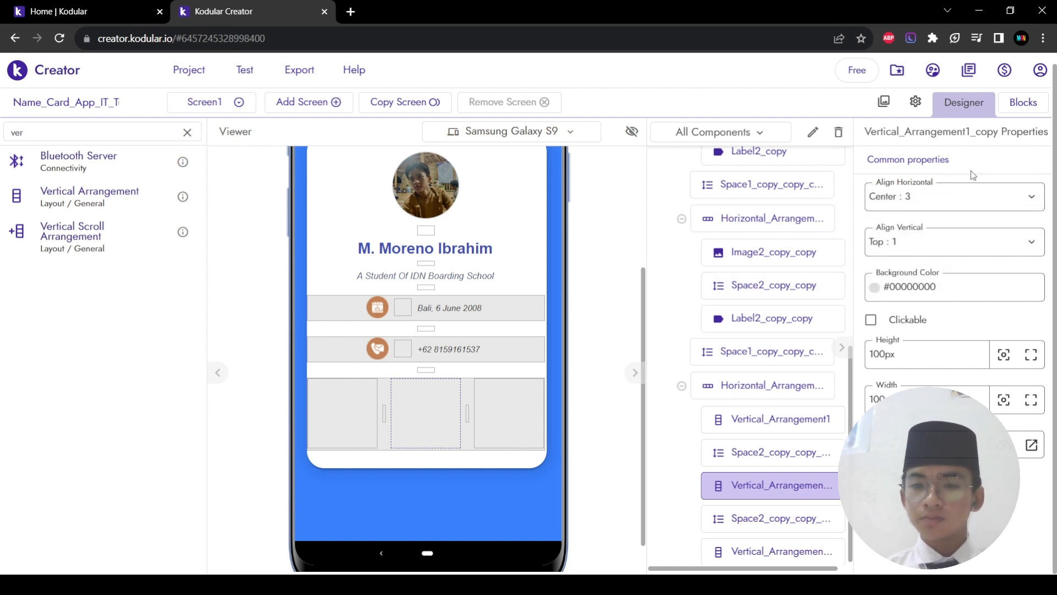
click(914, 245)
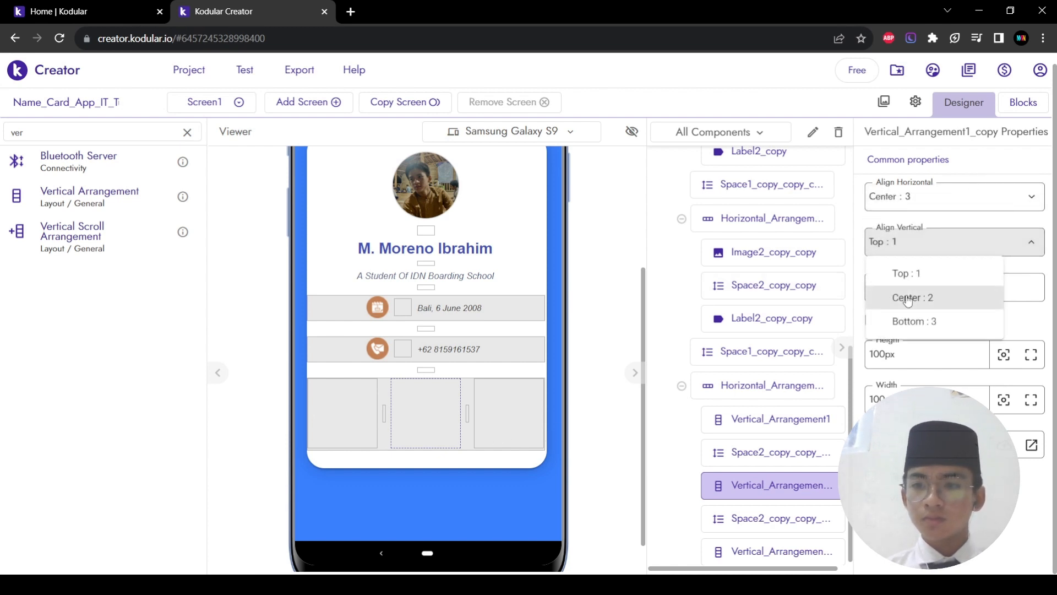
click(907, 298)
Step: Center the right stat box's contents horizontally and vertically
click(525, 427)
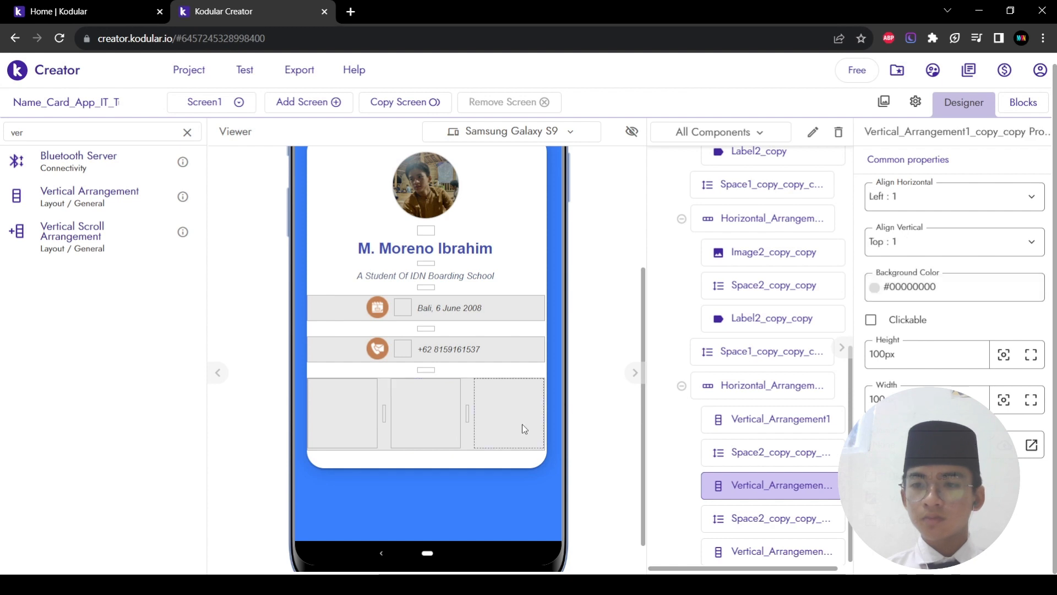
click(912, 187)
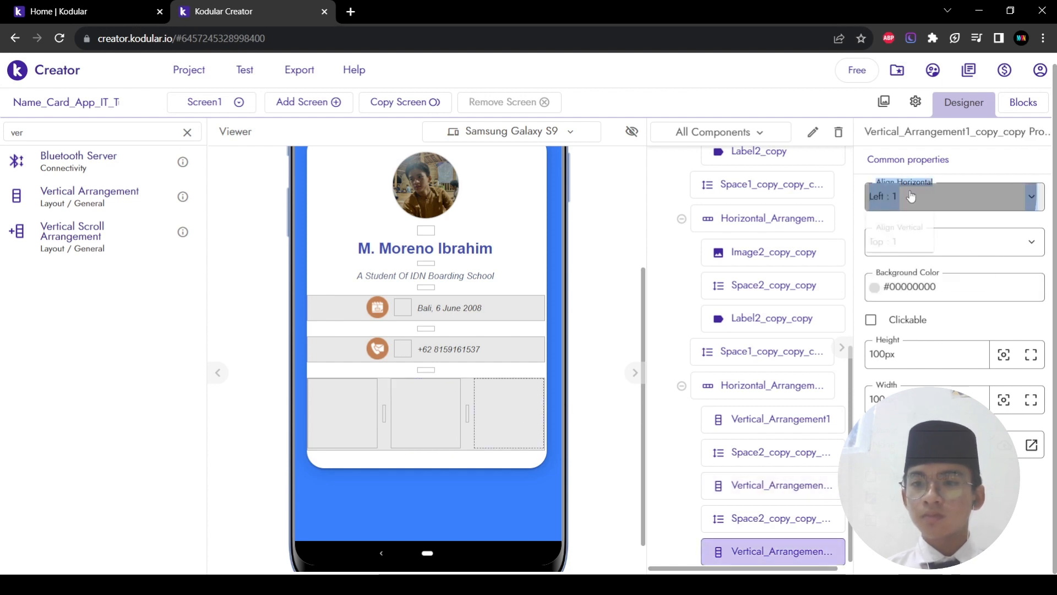
click(902, 252)
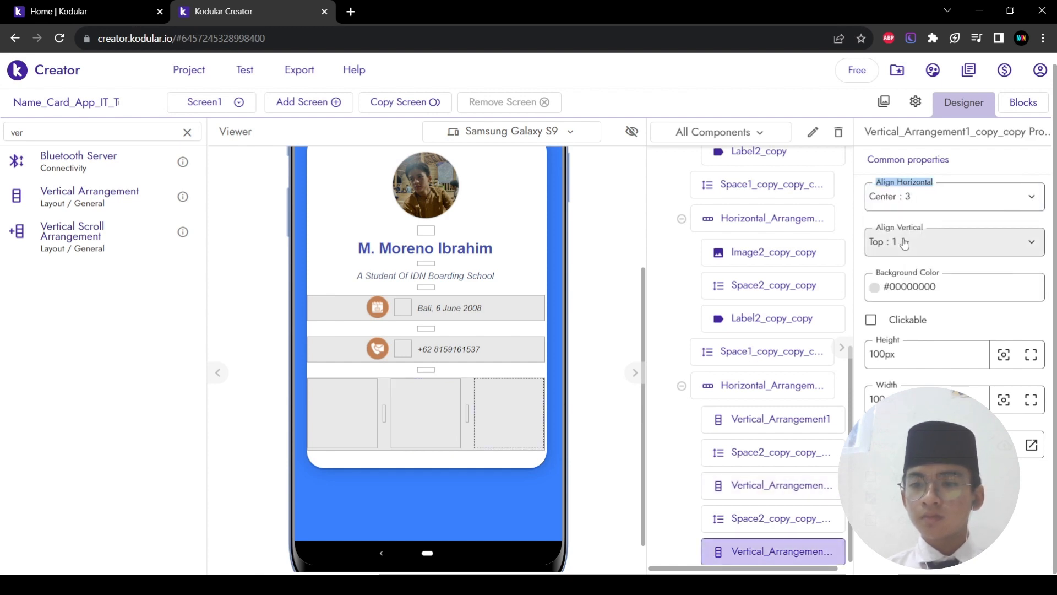
click(903, 242)
click(895, 298)
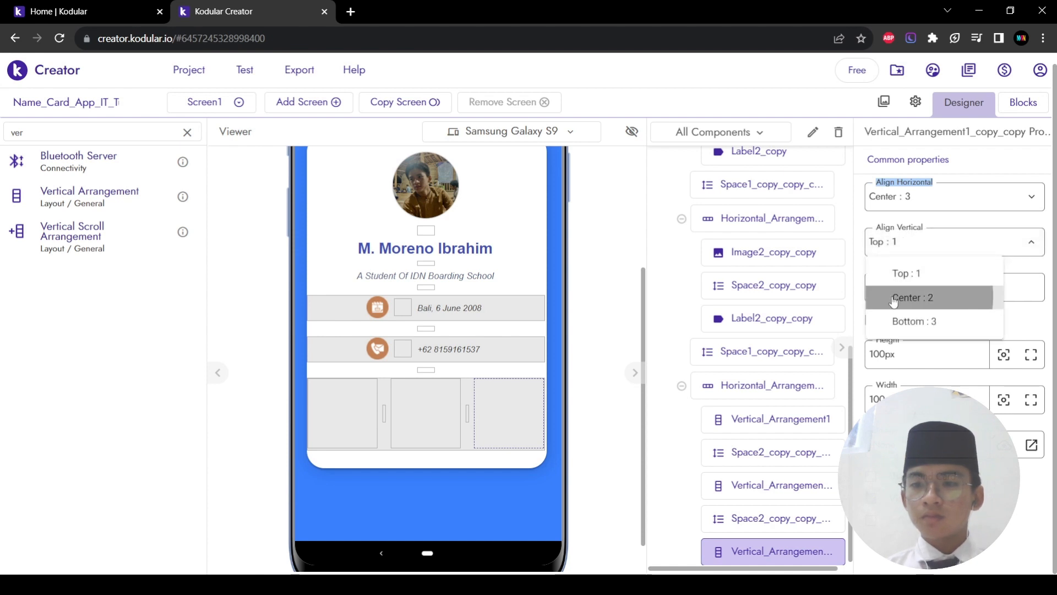
Step: Add a label reading 'Projects' in bold italic to the left stat box
double_click(100, 138)
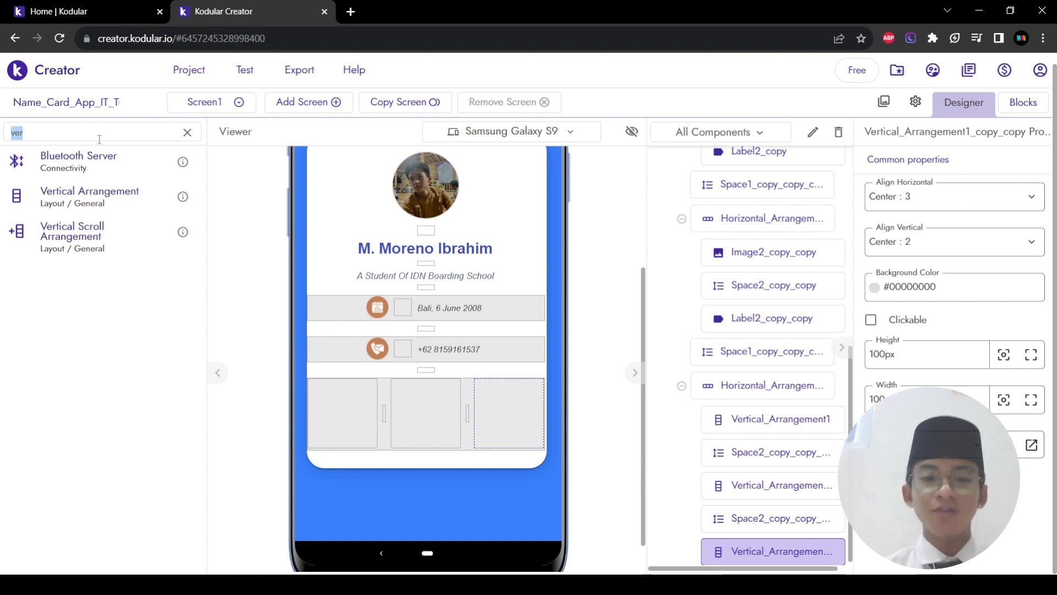
text(label)
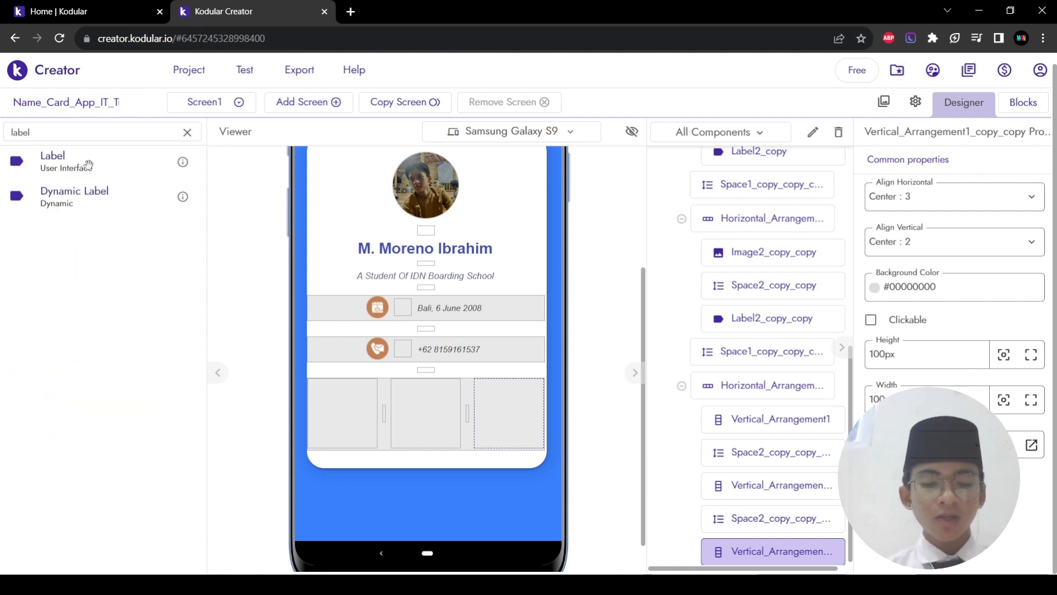
drag(88, 165, 345, 417)
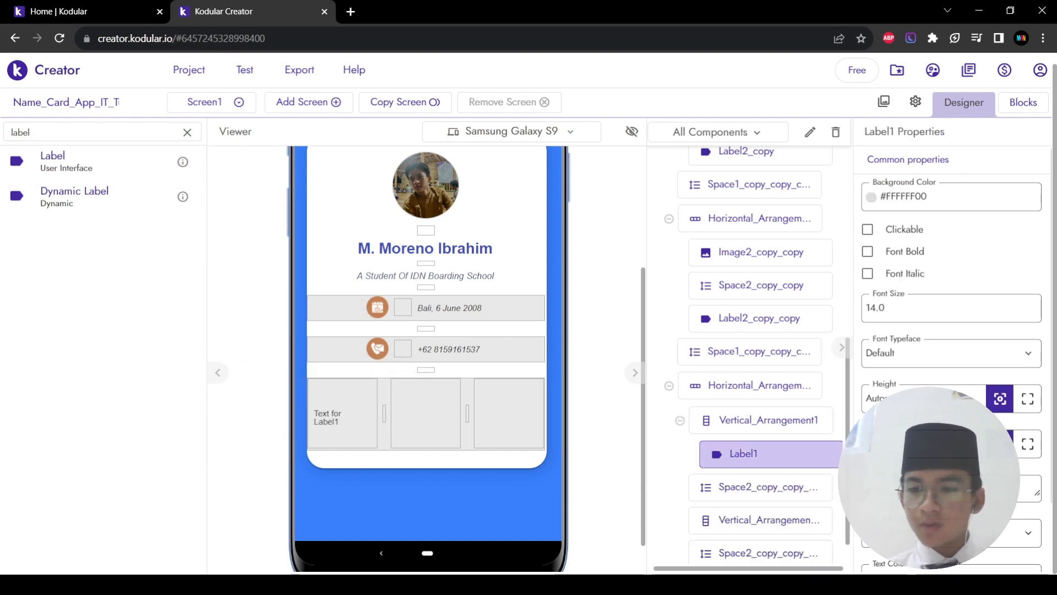
scroll(951, 353, down, 1)
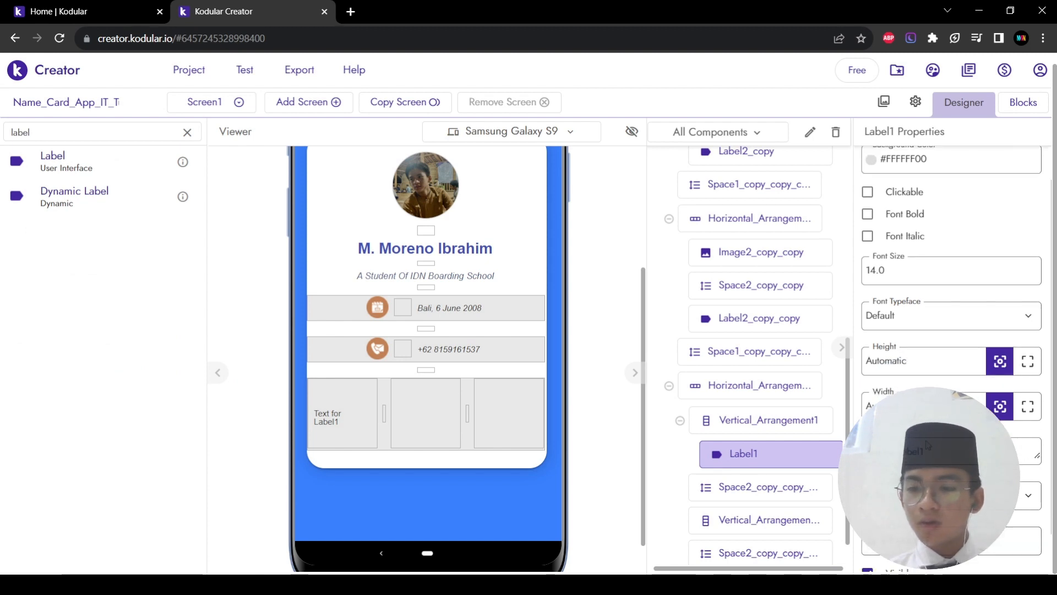
click(927, 454)
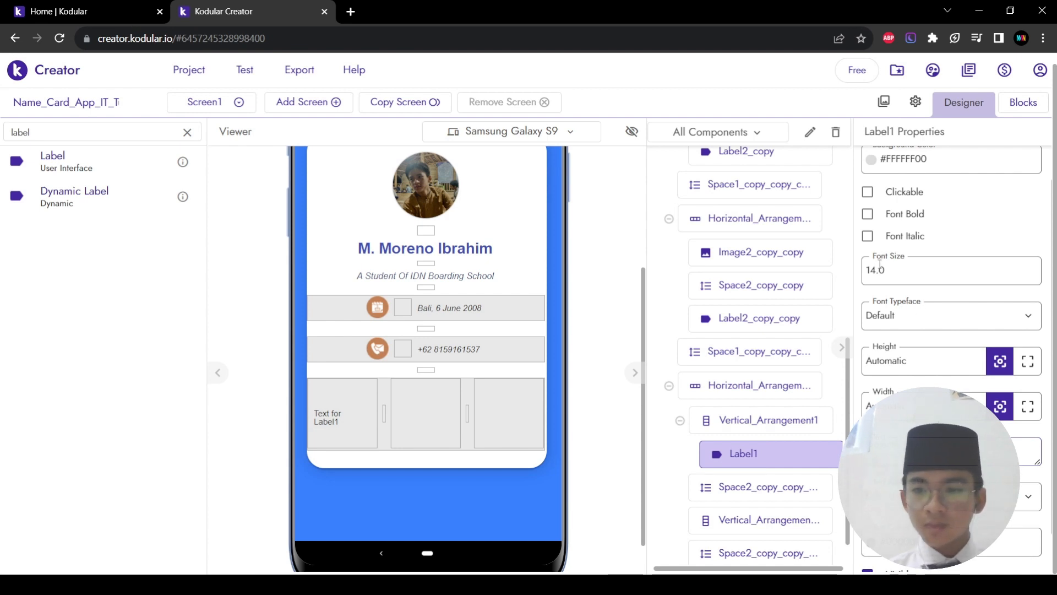
click(976, 244)
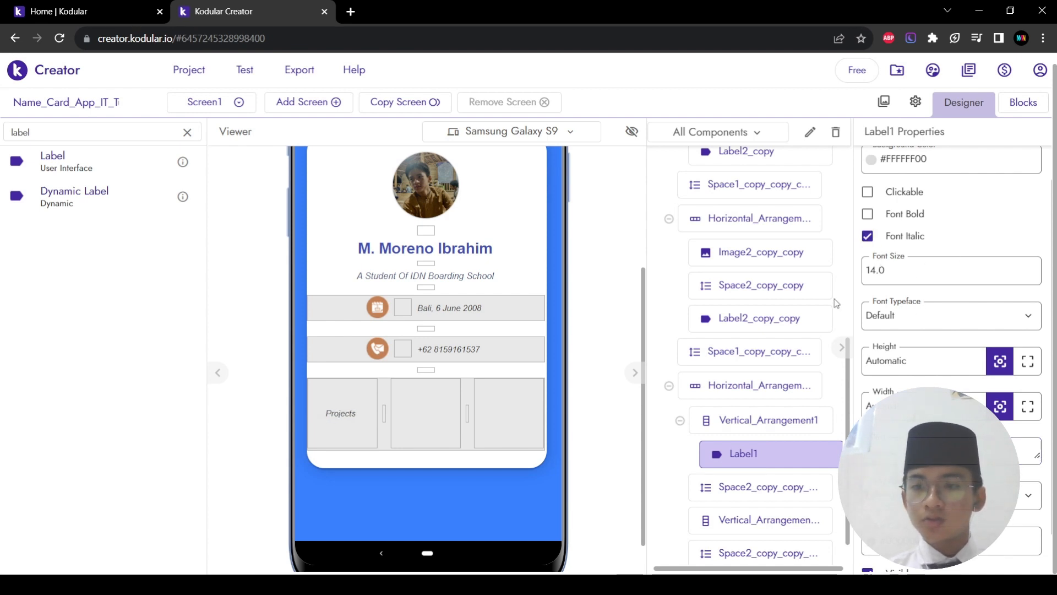
click(869, 214)
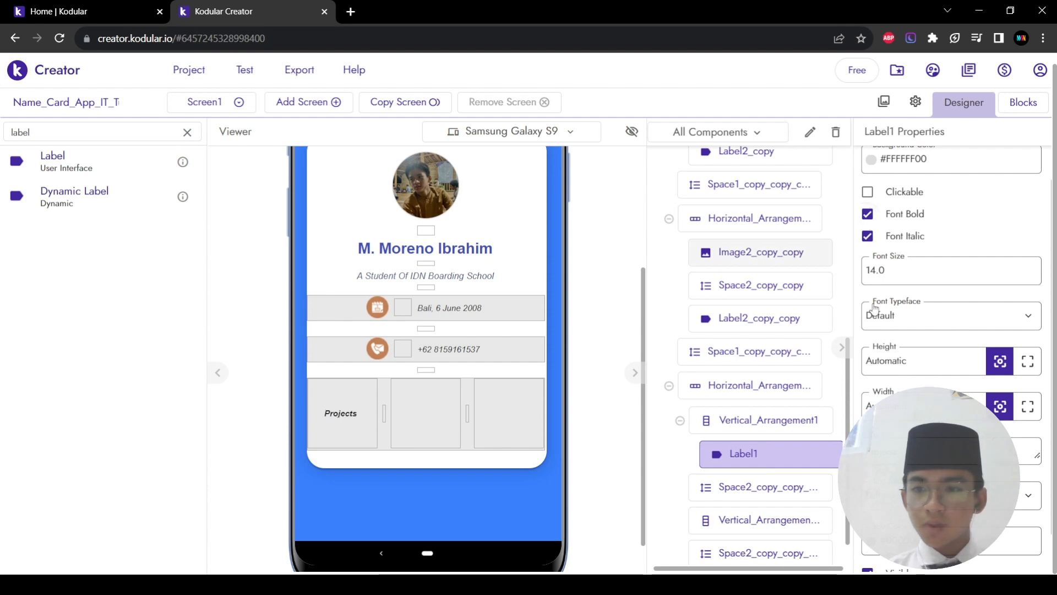
scroll(920, 265, up, 1)
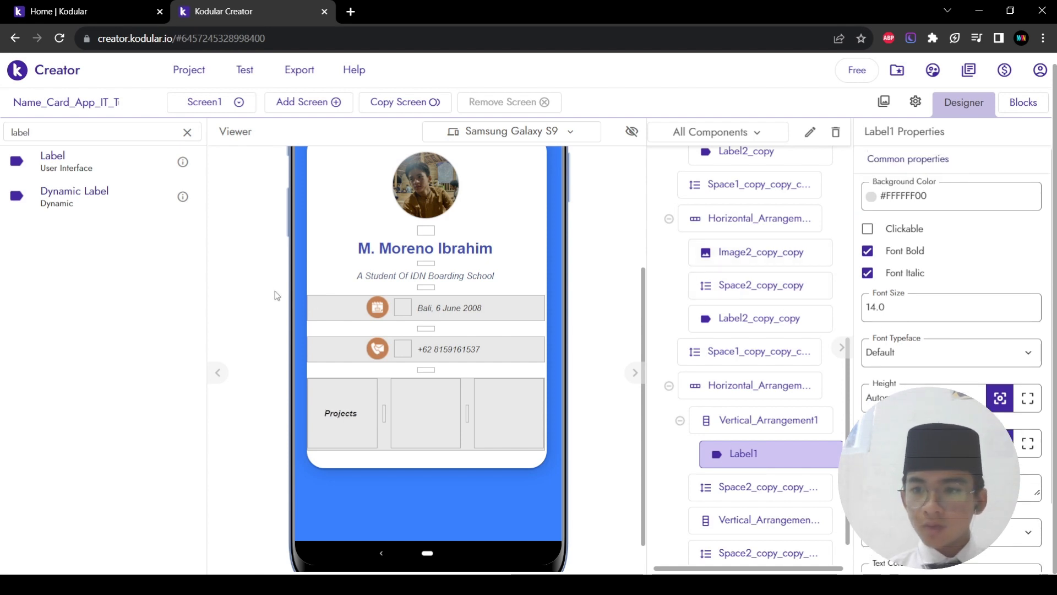
double_click(77, 133)
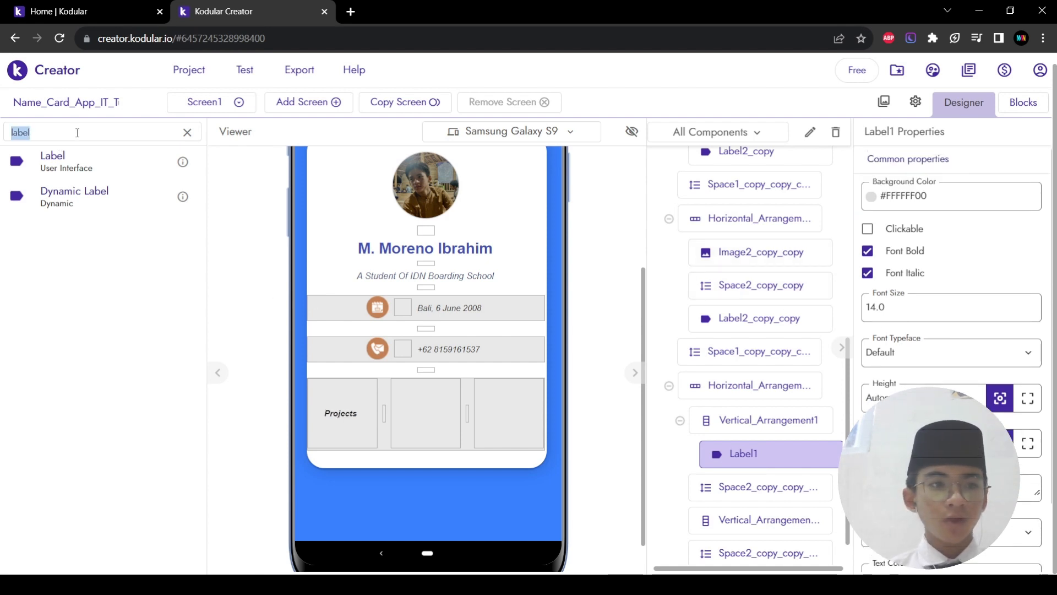
Step: Drop an Image into the Projects box, then delete that Image1 placeholder
text(ima)
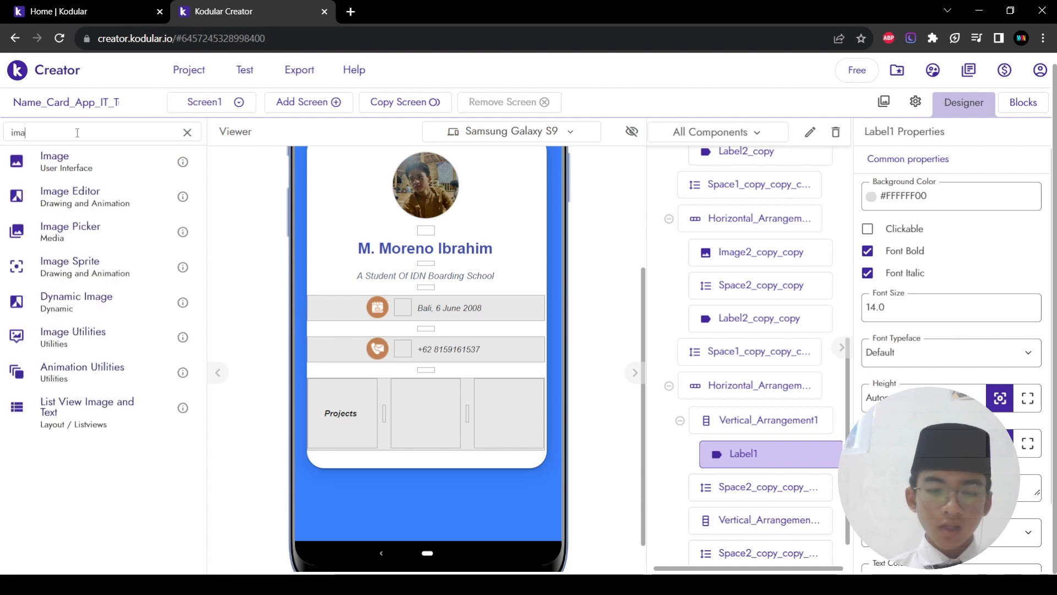
text(ge)
drag(42, 161, 327, 428)
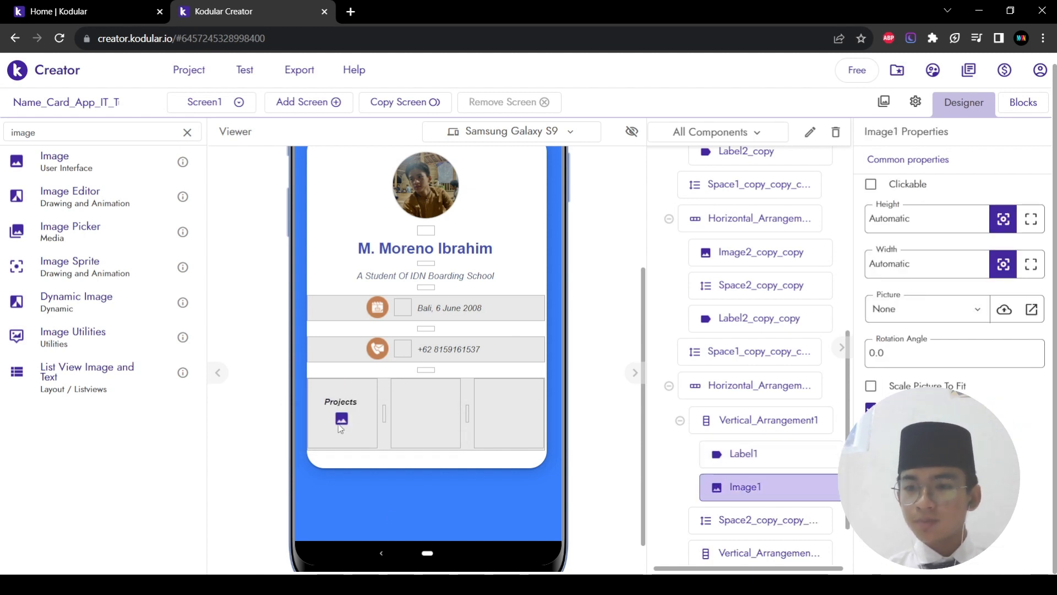
drag(341, 421, 346, 423)
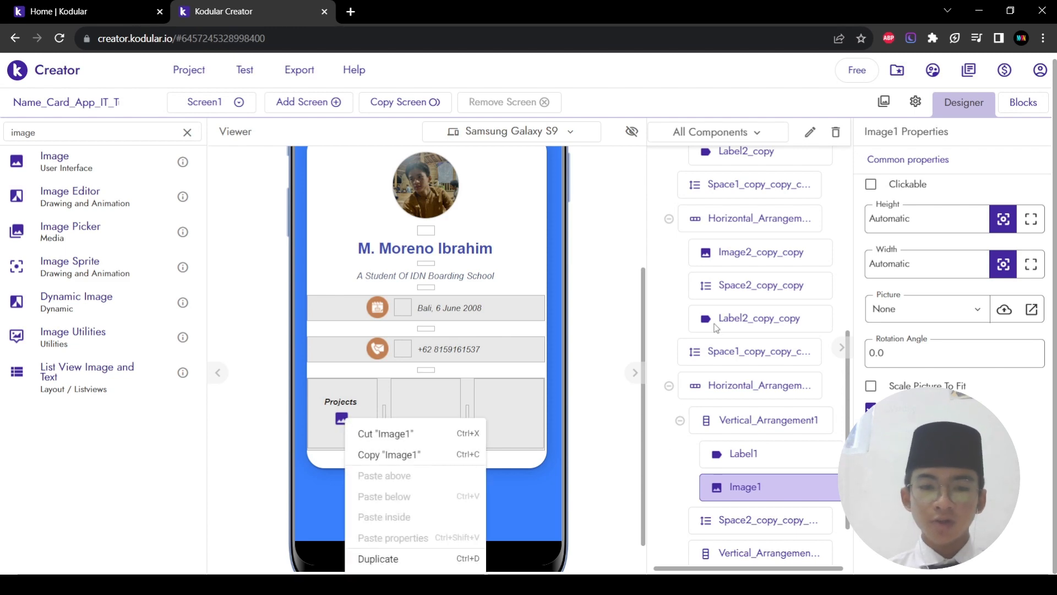
click(837, 135)
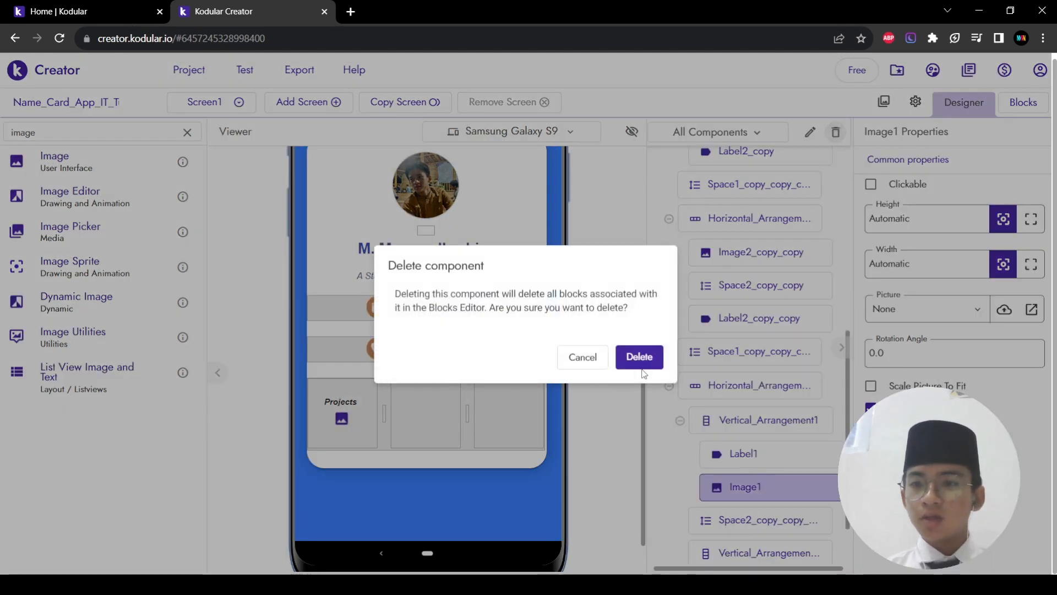
click(653, 377)
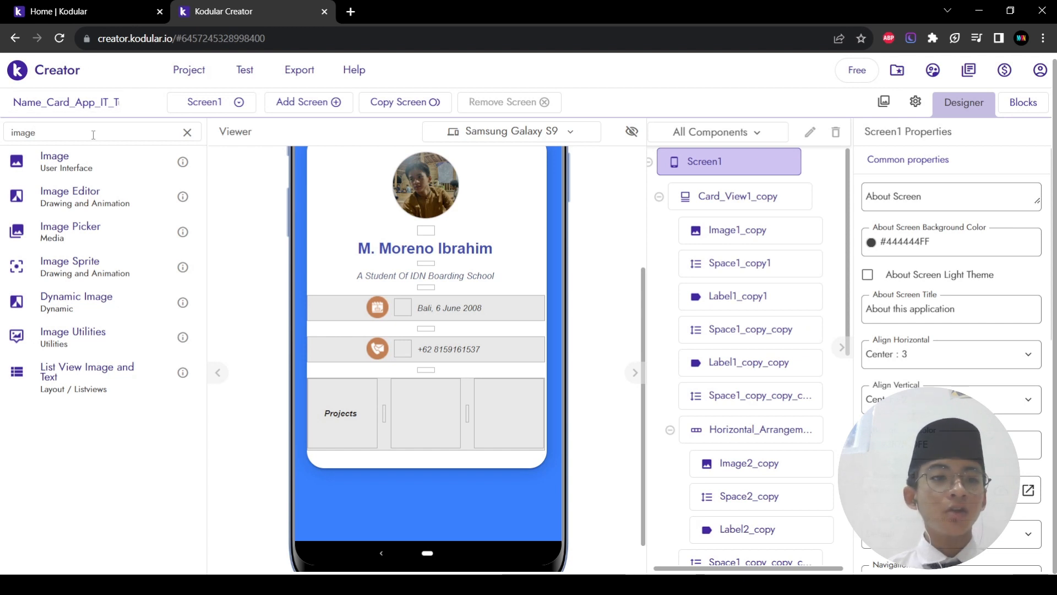
Step: Add a bold label '46' with font size 30 under the Projects heading
text(lab)
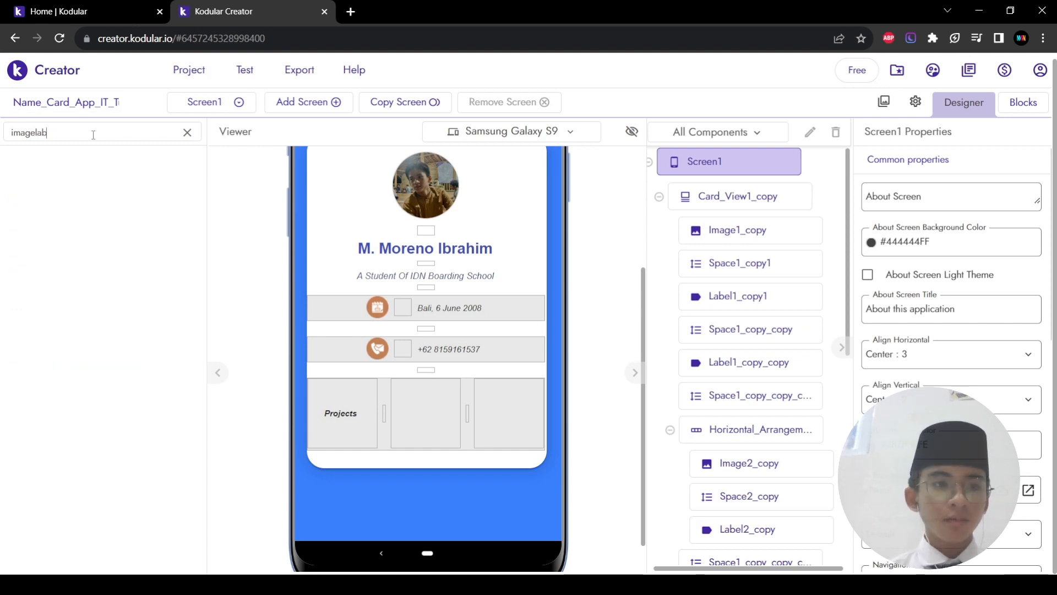
key(BackSpace)
key(BackSpace)
key(BackSpace)
key(BackSpace)
key(BackSpace)
key(BackSpace)
key(BackSpace)
text(label)
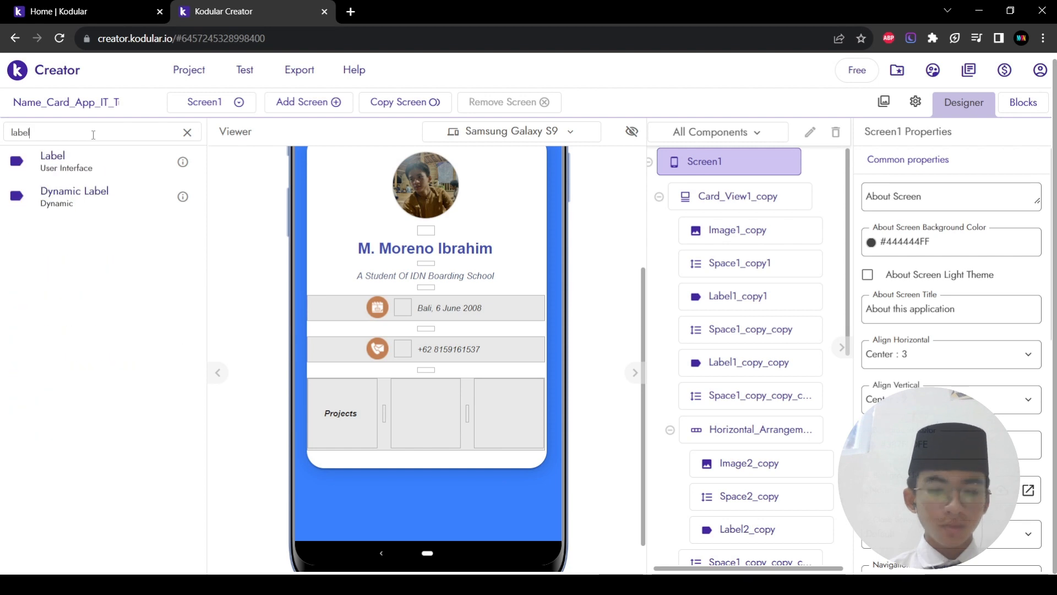
drag(52, 159, 334, 434)
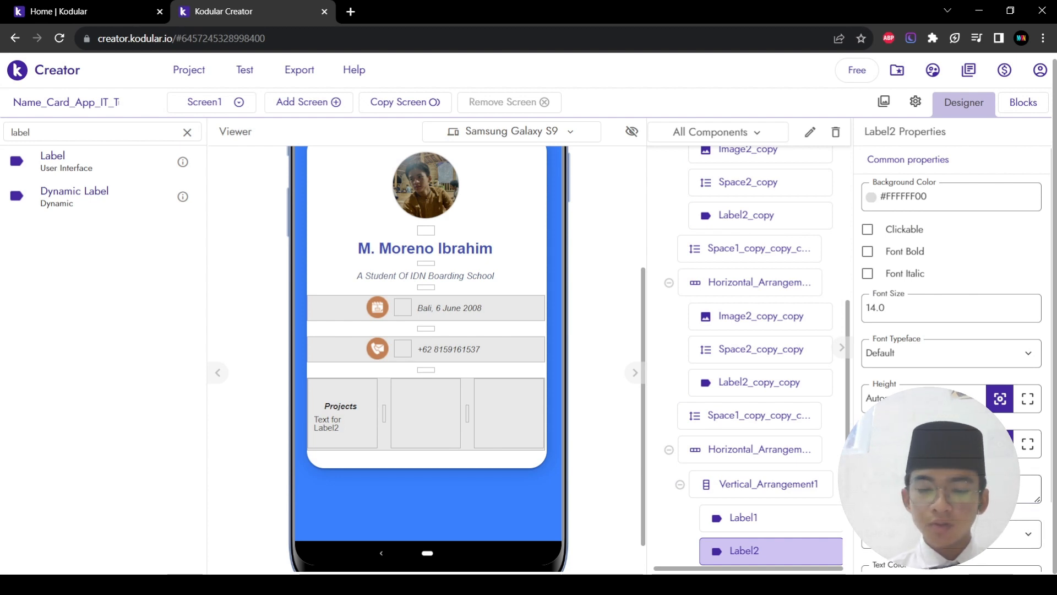
text(46)
key(Return)
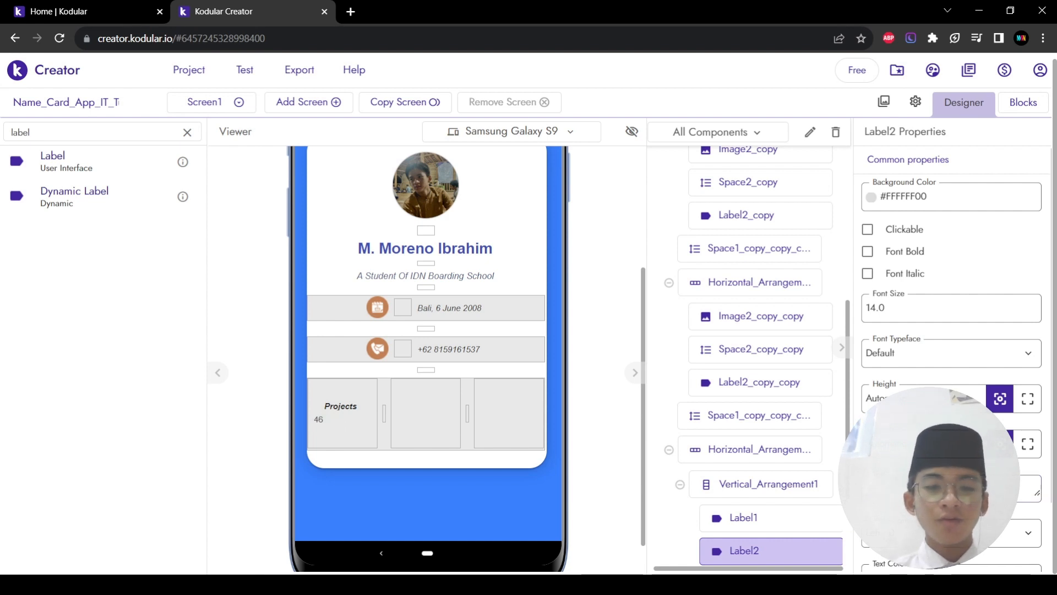
click(909, 300)
text(30)
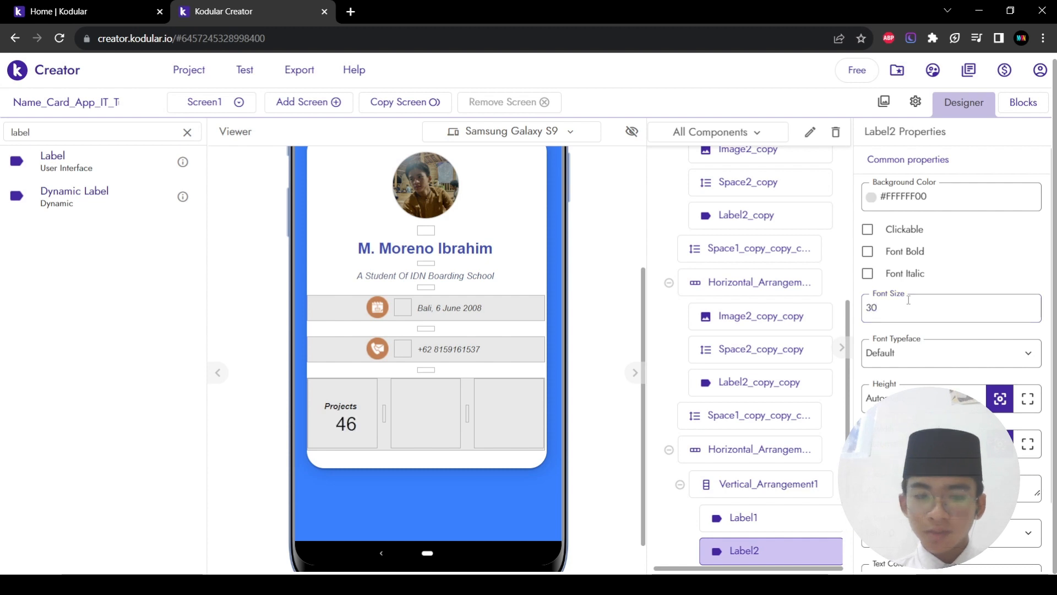
click(868, 251)
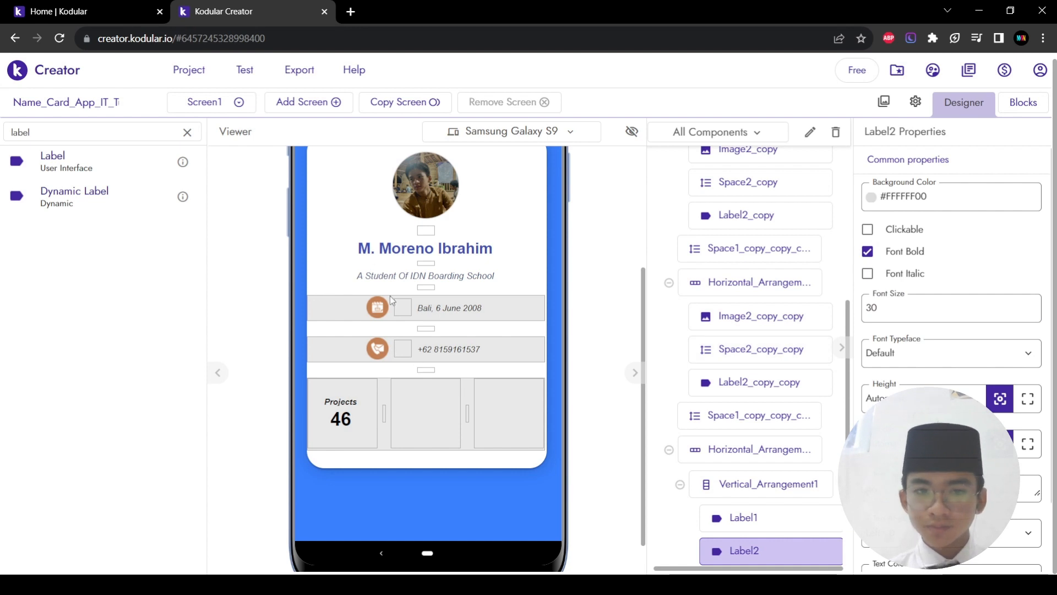
Step: Insert a Space between the Projects and 46 labels and set its height to 1%
double_click(131, 139)
text(s)
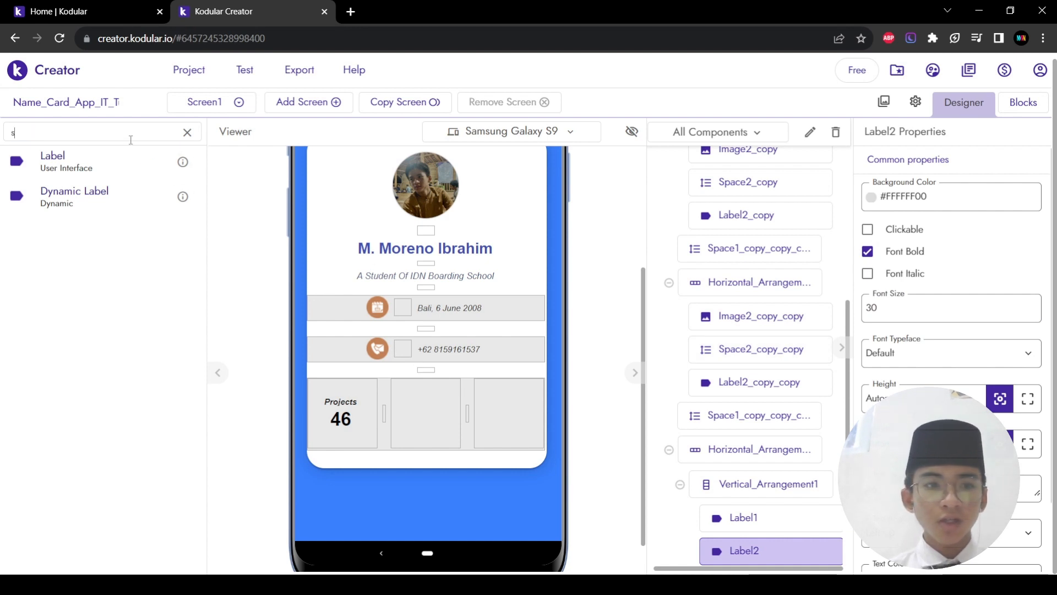
text(pace)
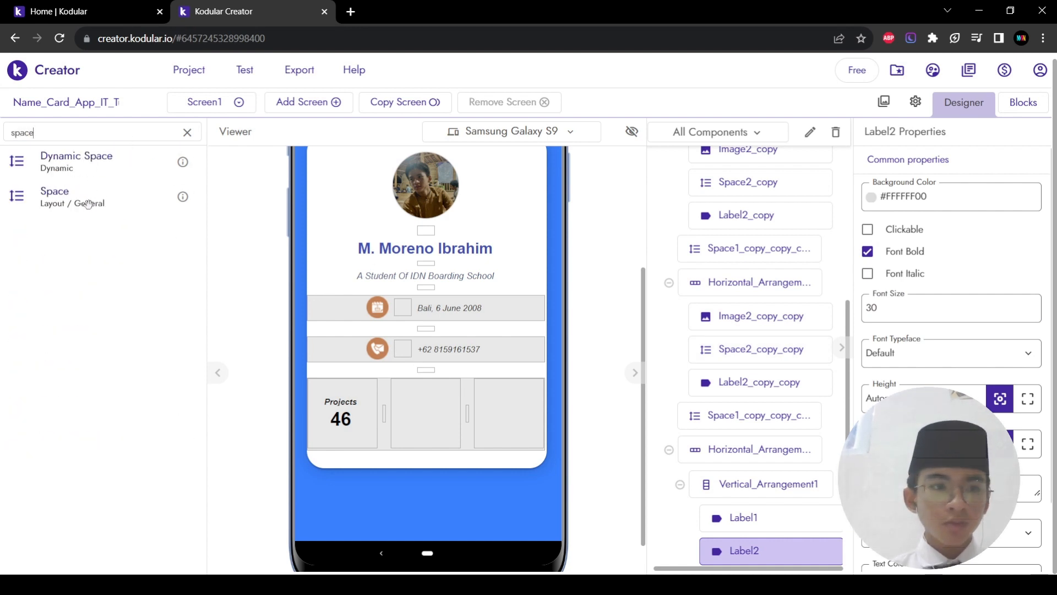
drag(88, 203, 339, 412)
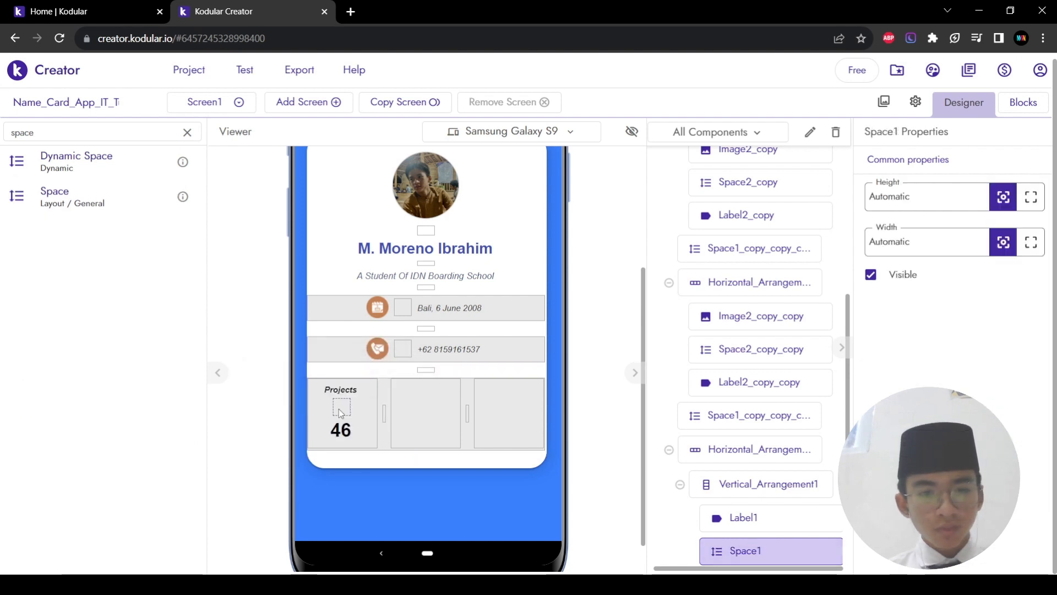
click(909, 191)
key(BackSpace)
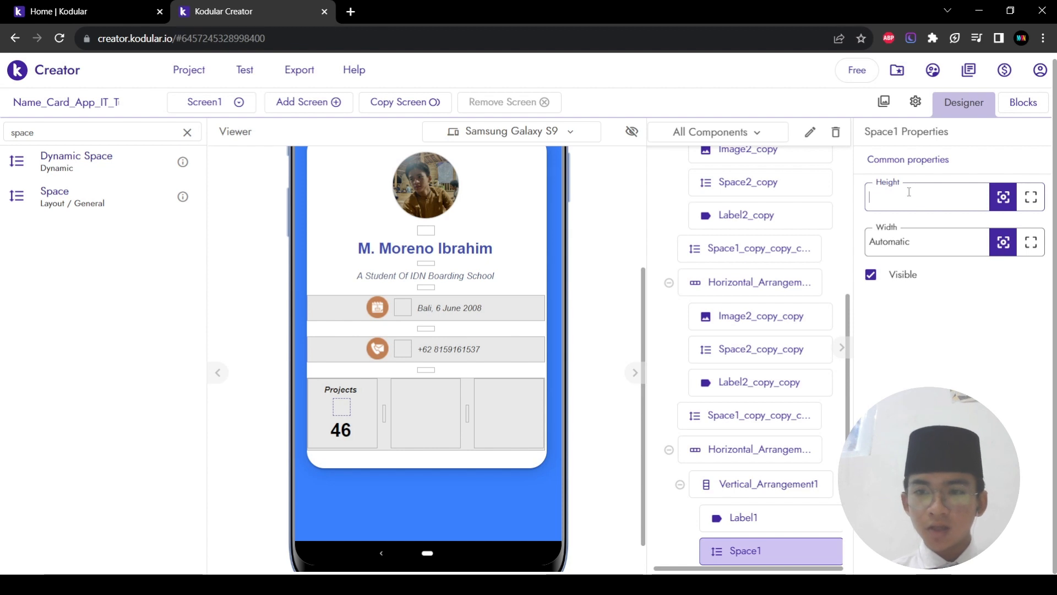
key(Return)
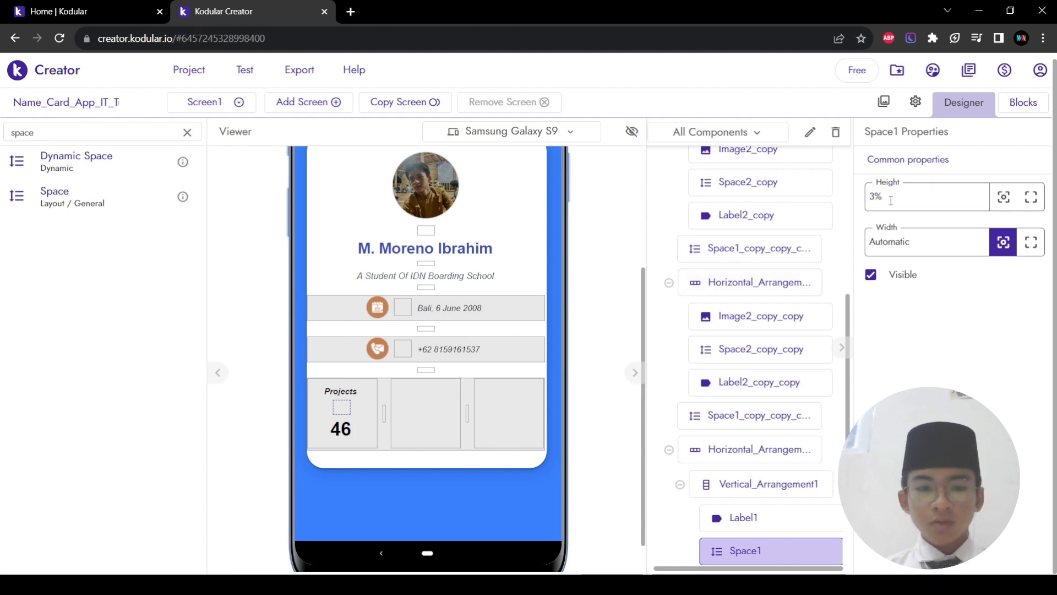
double_click(891, 200)
text(1%)
key(Return)
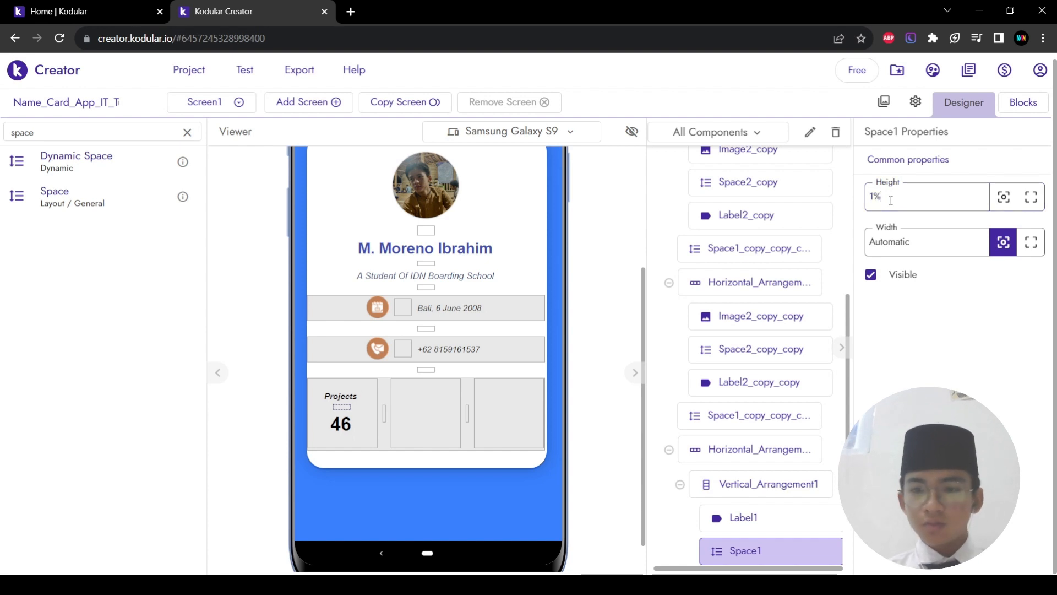
click(368, 433)
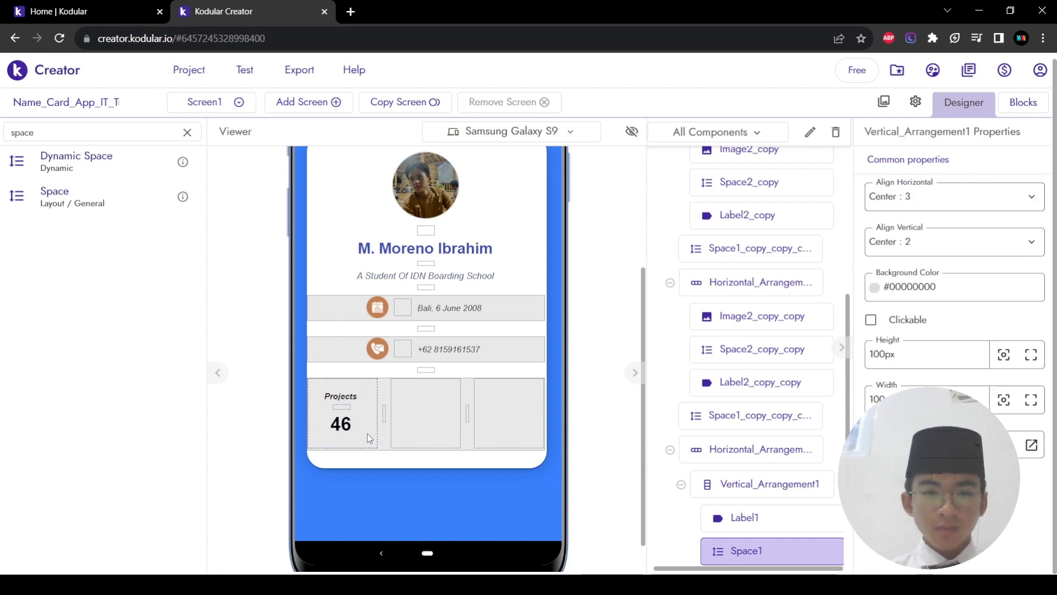
click(434, 415)
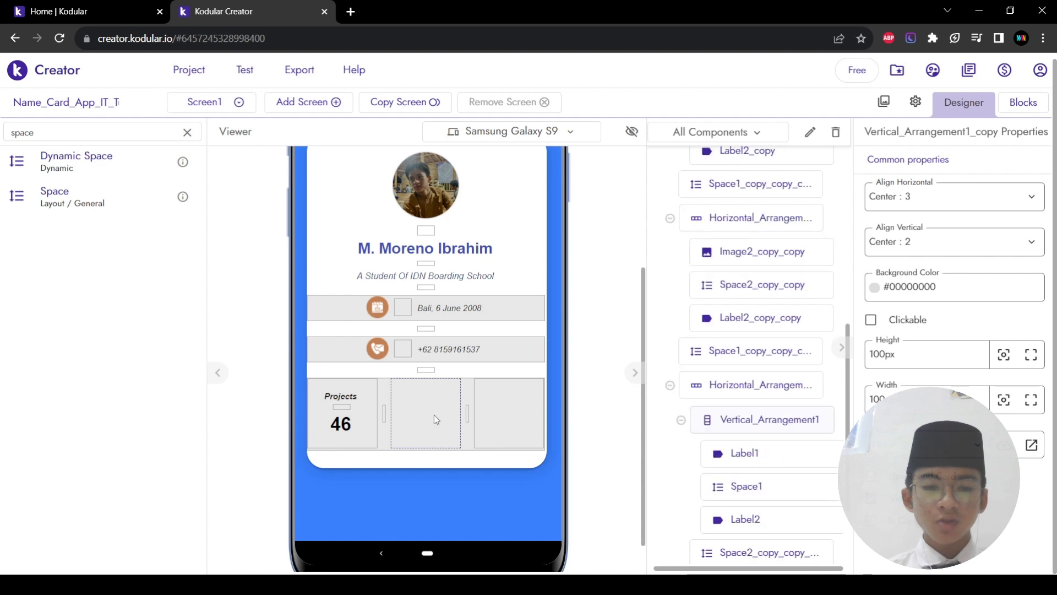
click(375, 402)
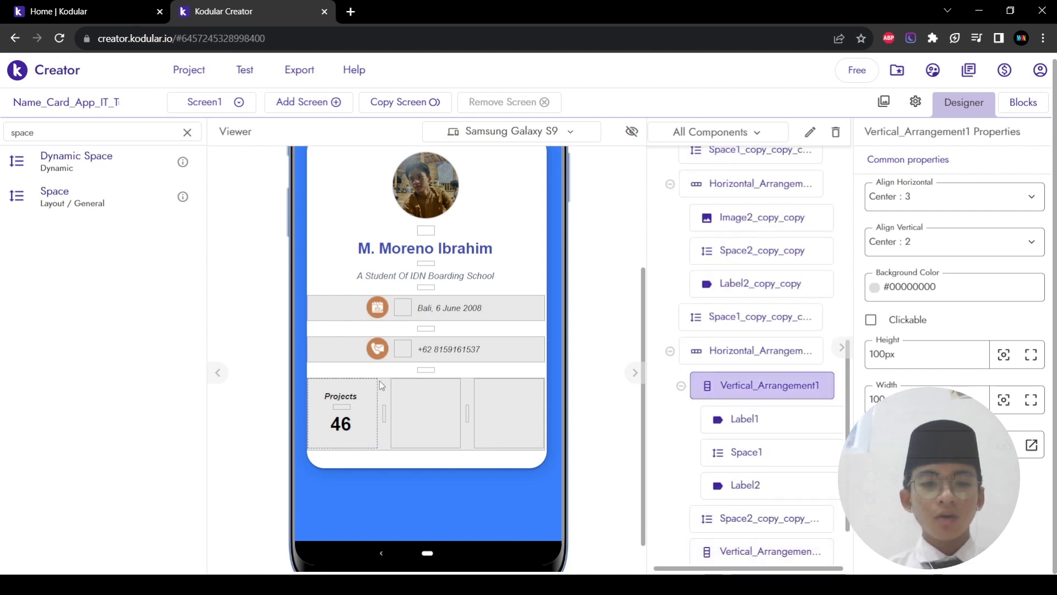
double_click(87, 136)
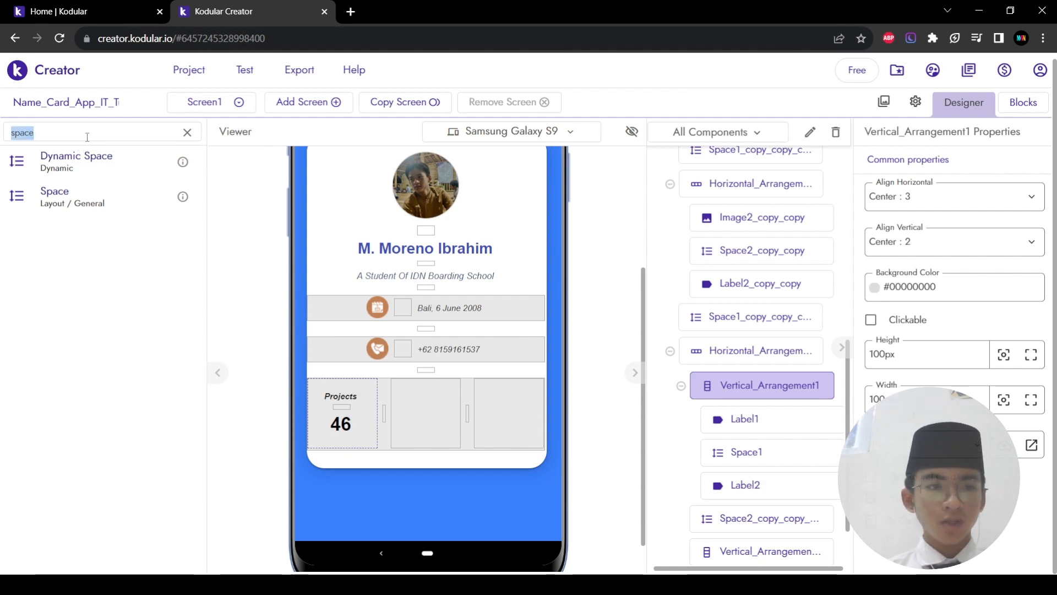
key(BackSpace)
text(label)
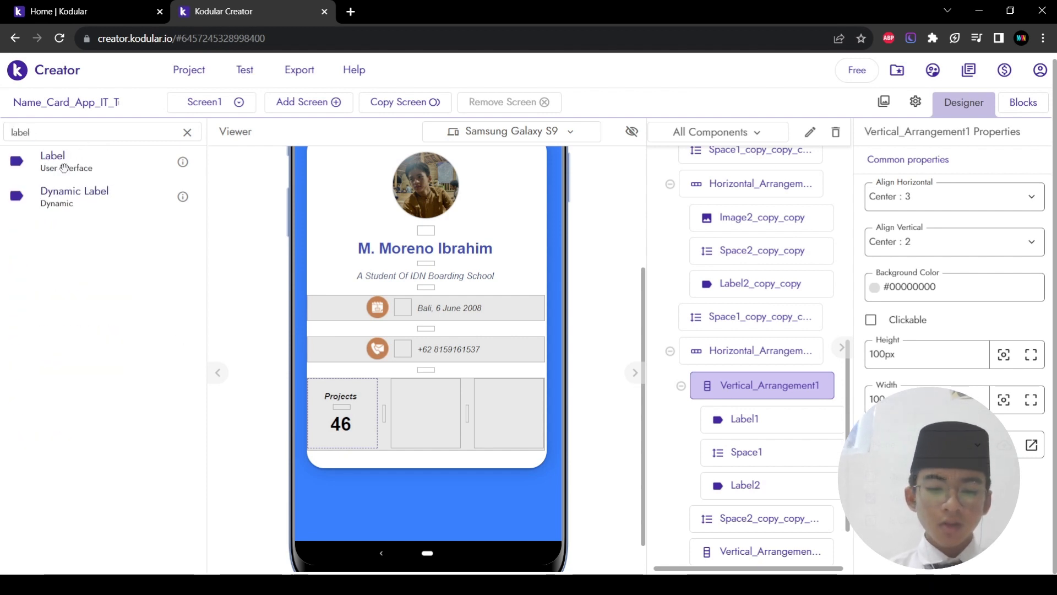
Step: Add a bold italic 'Achievements' label to the middle stat box
drag(63, 167, 413, 414)
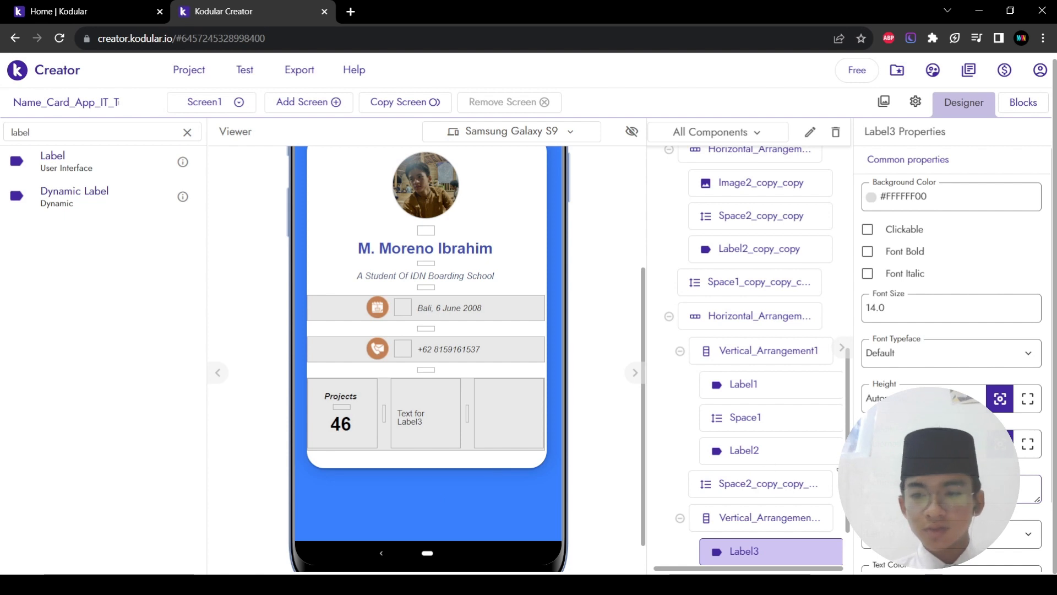
click(868, 273)
click(868, 252)
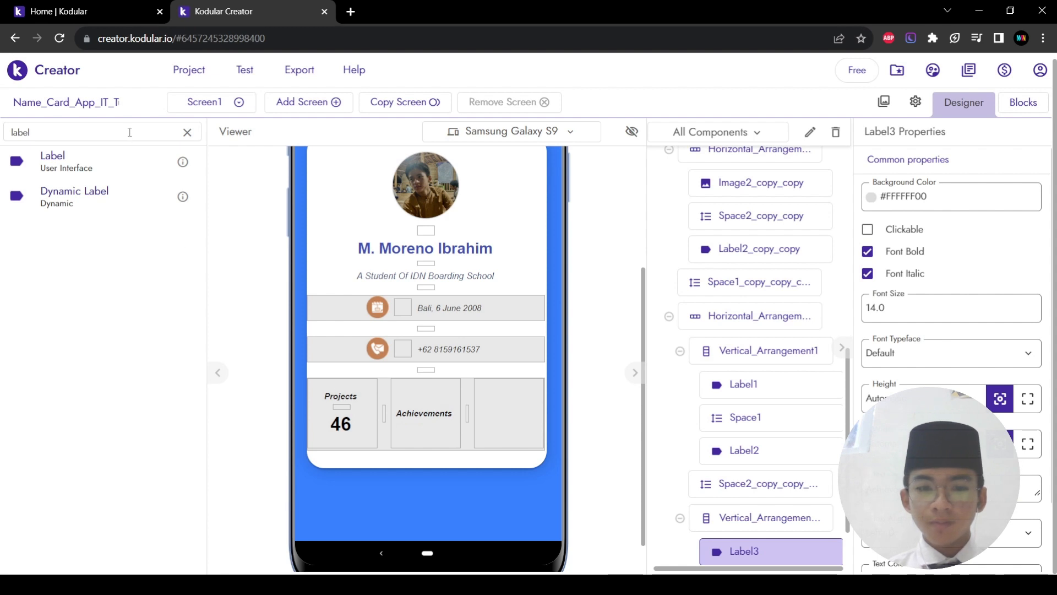
Step: Add a Space below the Achievements label and set its height to 1%
key(ctrl+a)
key(BackSpace)
text(space)
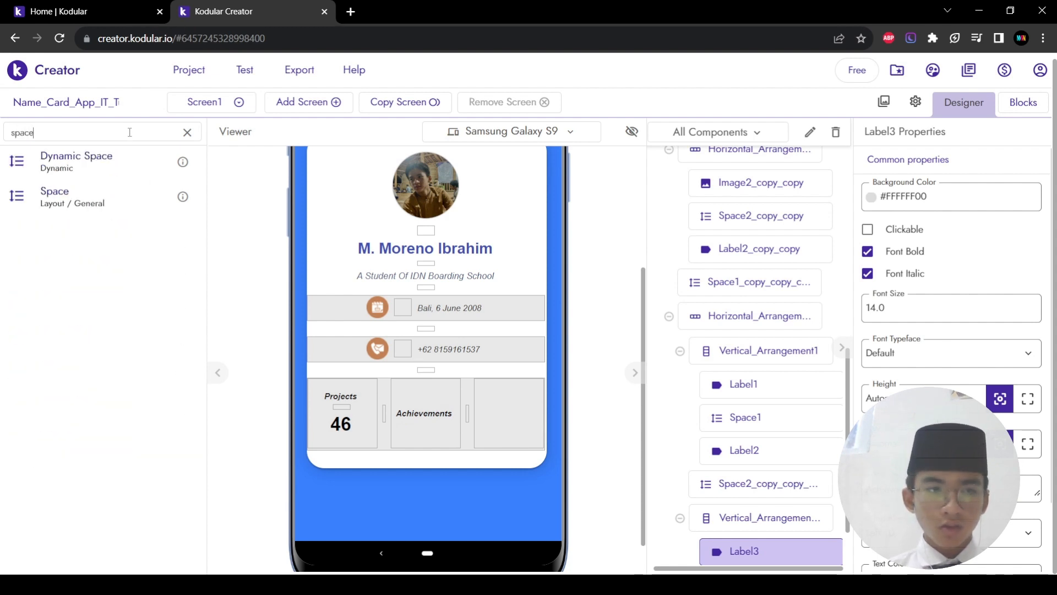
drag(89, 195, 420, 433)
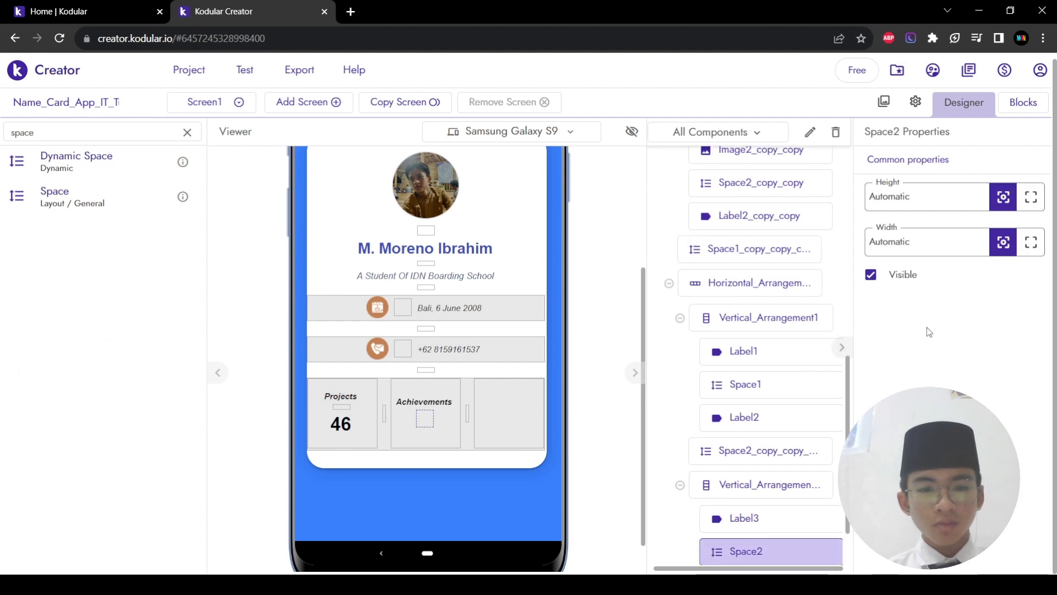
double_click(912, 200)
text(2%)
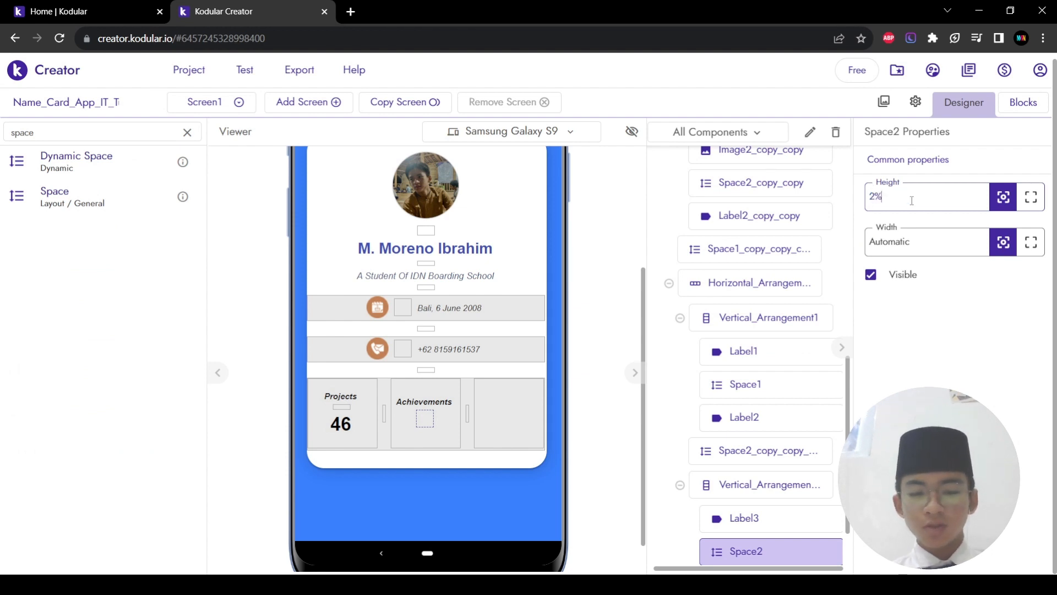
key(Return)
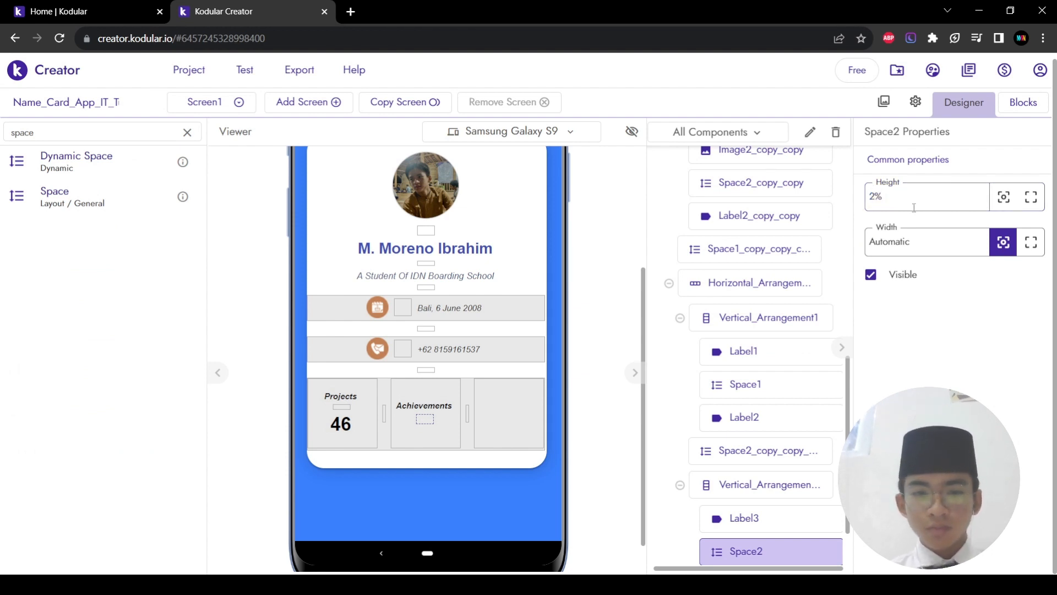
key(BackSpace)
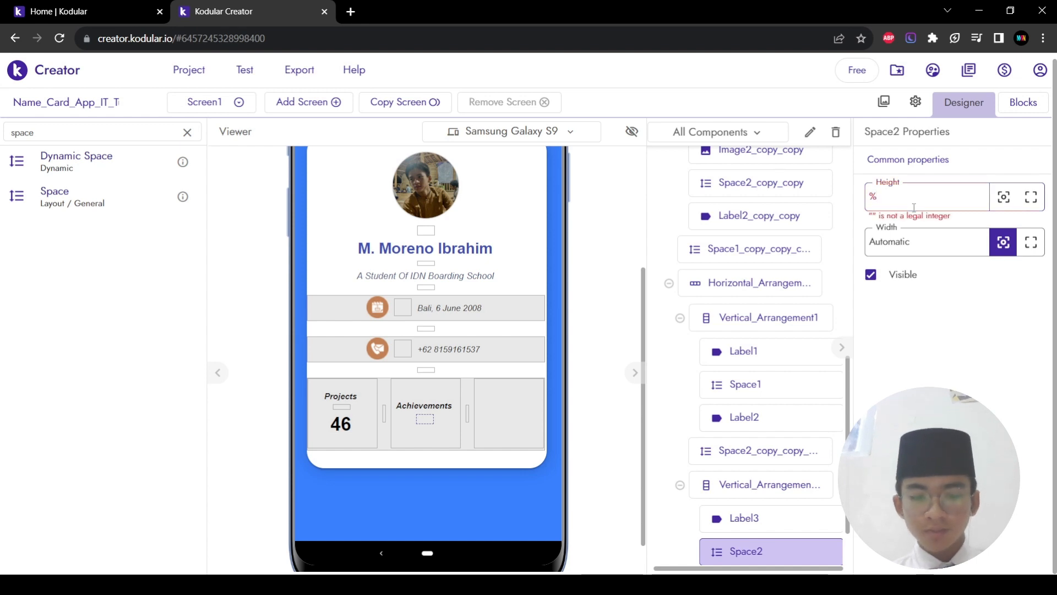
double_click(914, 207)
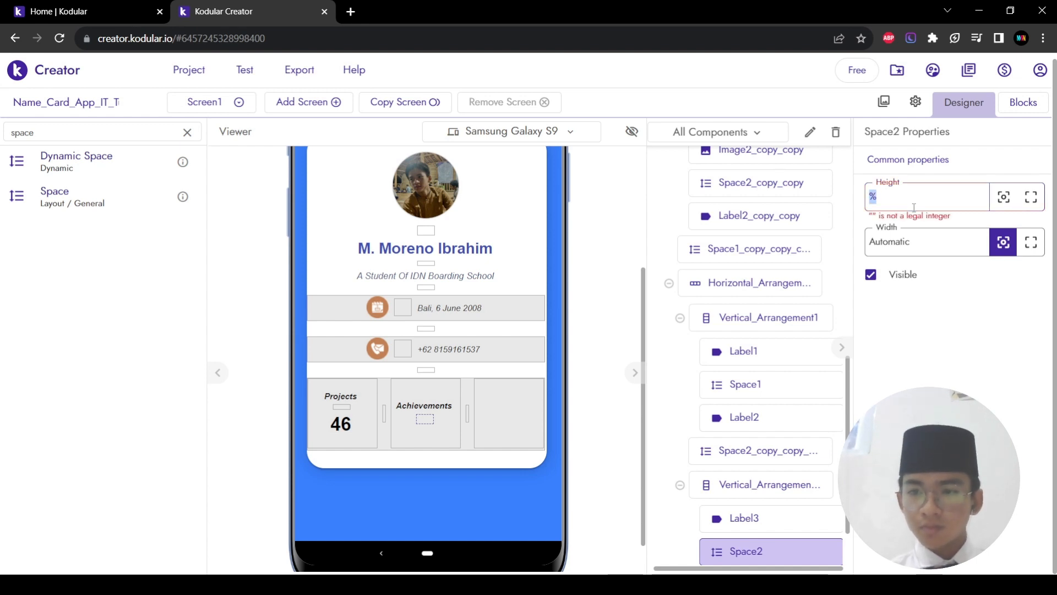
text(1)
key(Return)
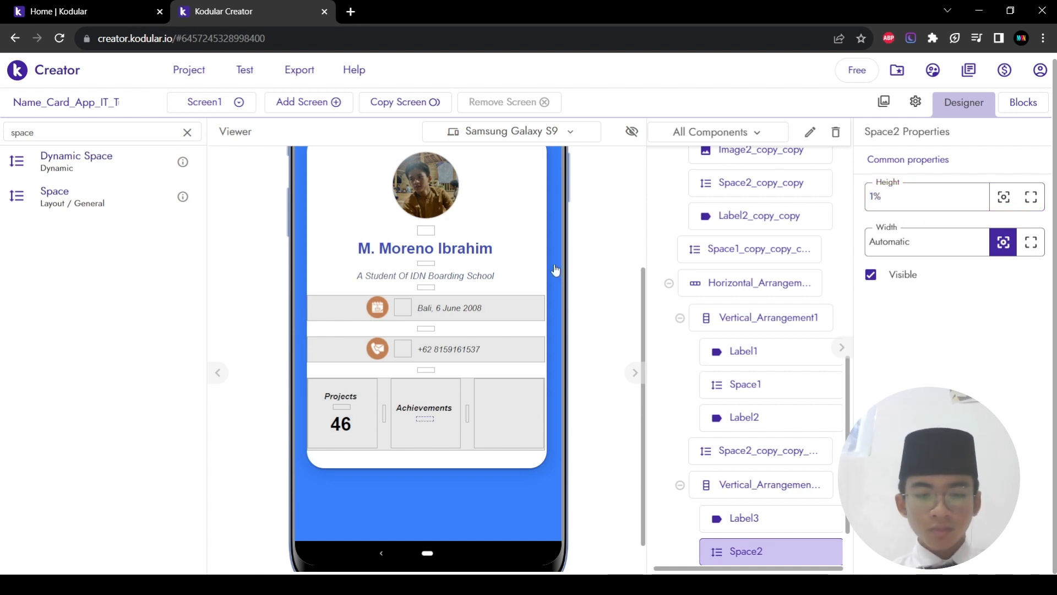
triple_click(101, 135)
Step: Add a bold label '11' at font size 30 beneath the Achievements spacer
text(label)
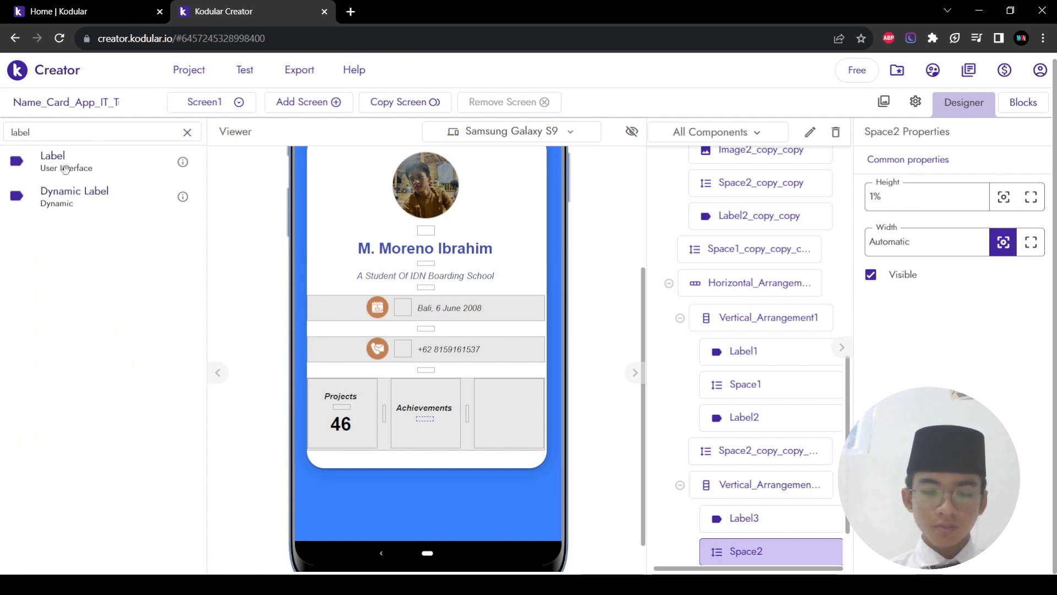
drag(65, 169, 416, 433)
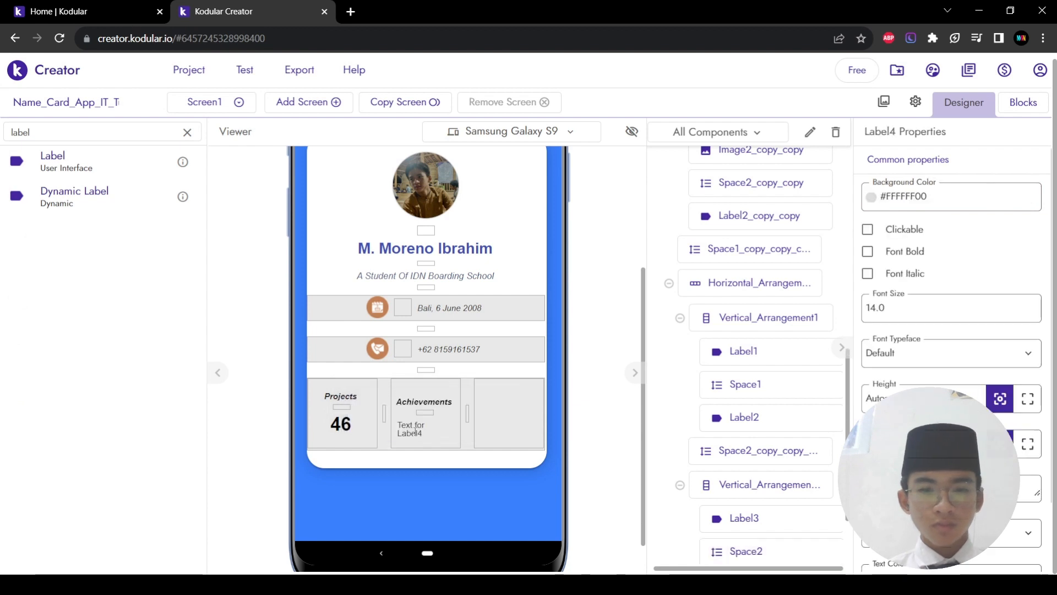
triple_click(907, 312)
text(30)
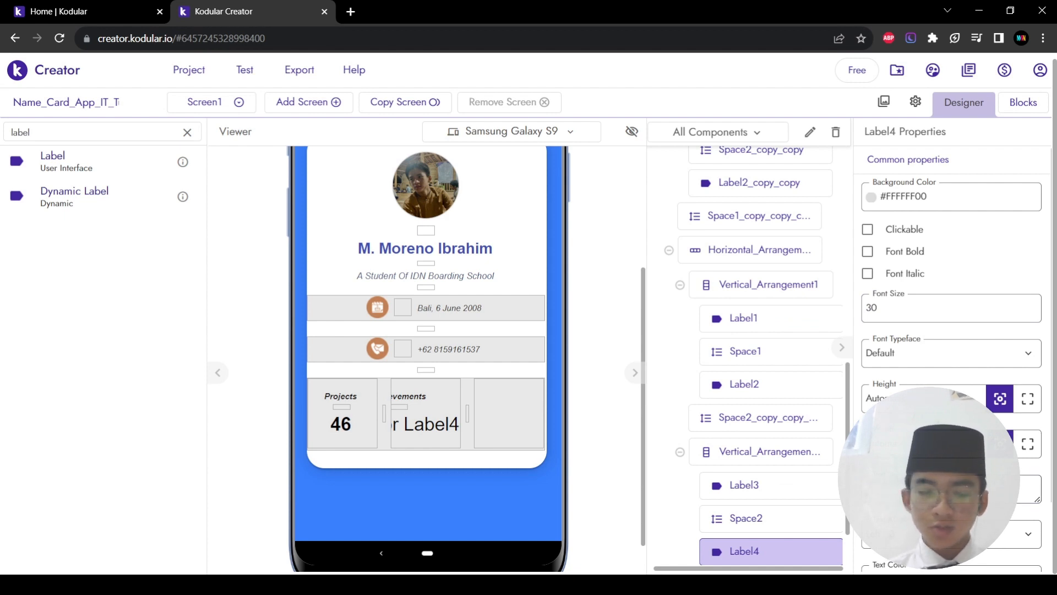
text(11)
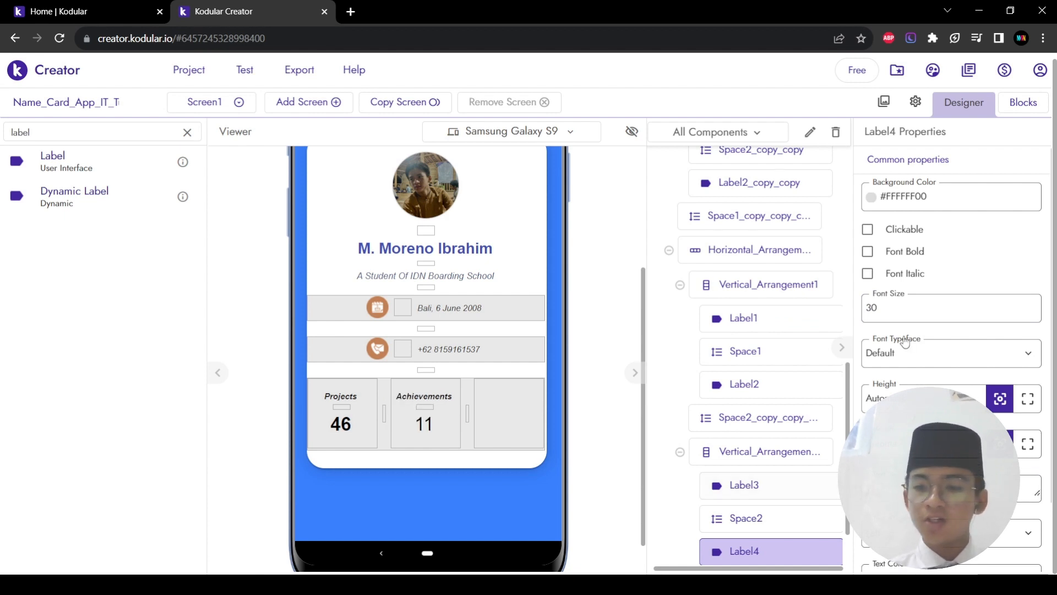
click(868, 256)
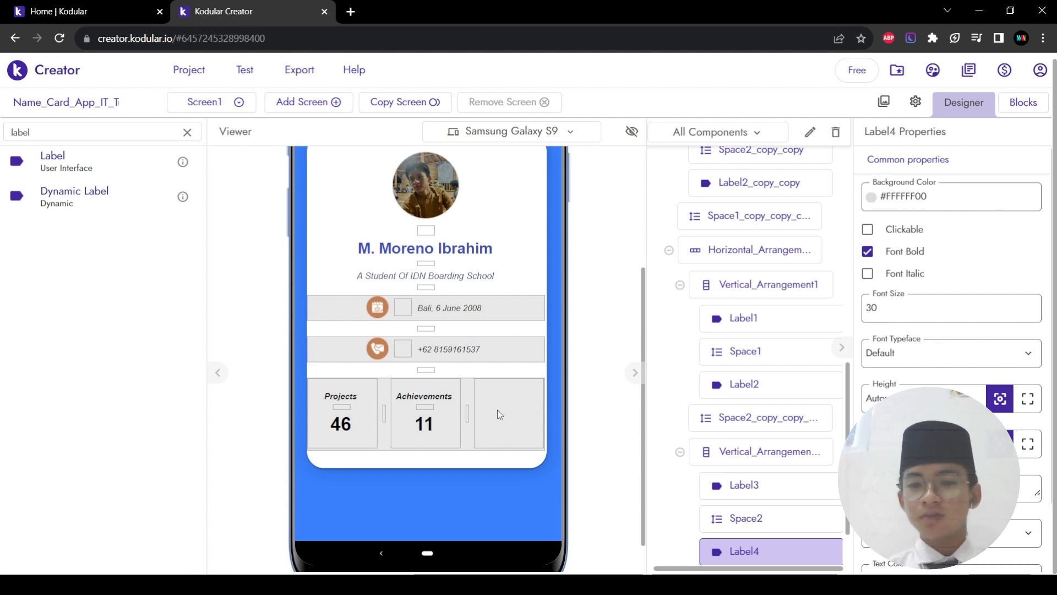
double_click(142, 129)
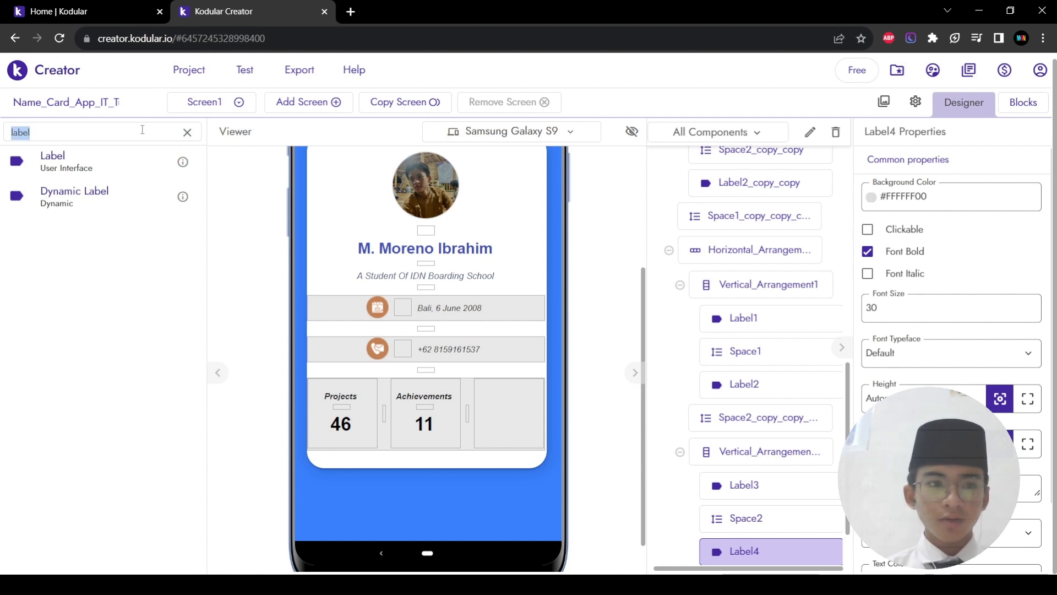
Step: Add a label reading 'Books' in bold italic to the third stat box
text(books)
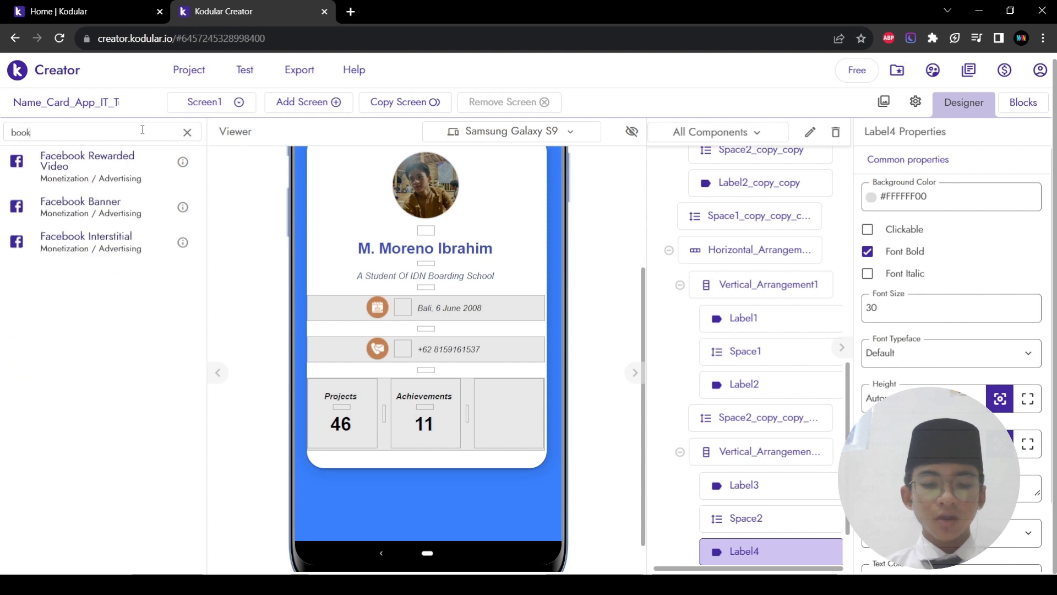
key(BackSpace)
key(BackSpace)
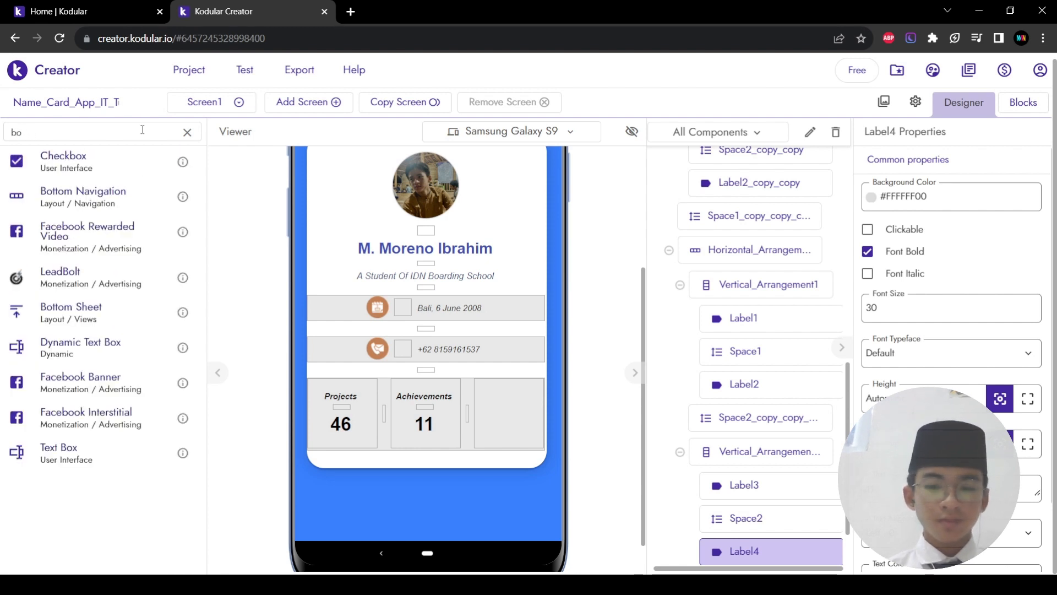
key(BackSpace)
key(BackSpace)
text(la)
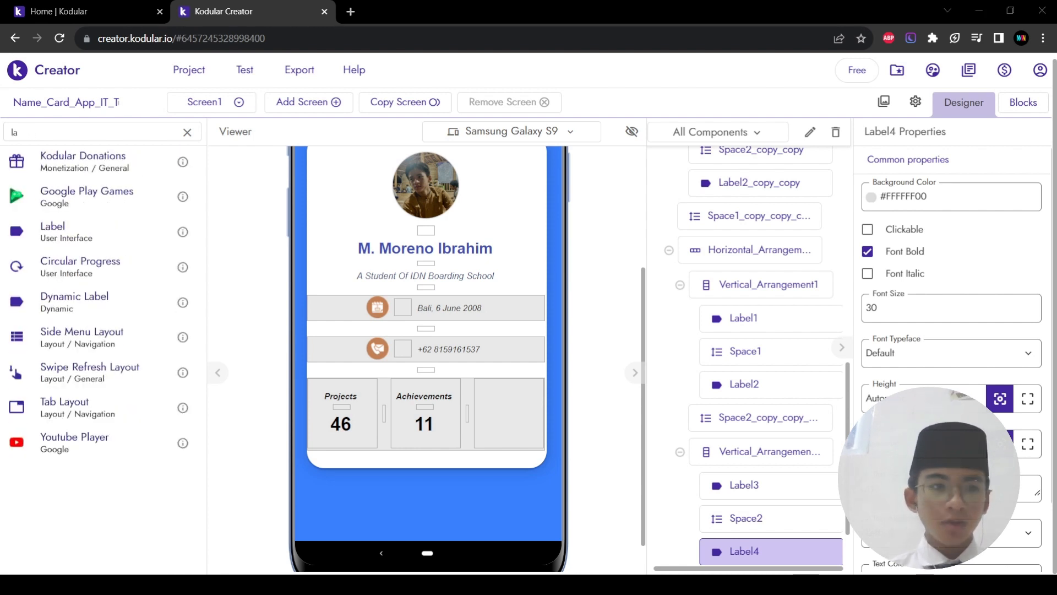
text(bel)
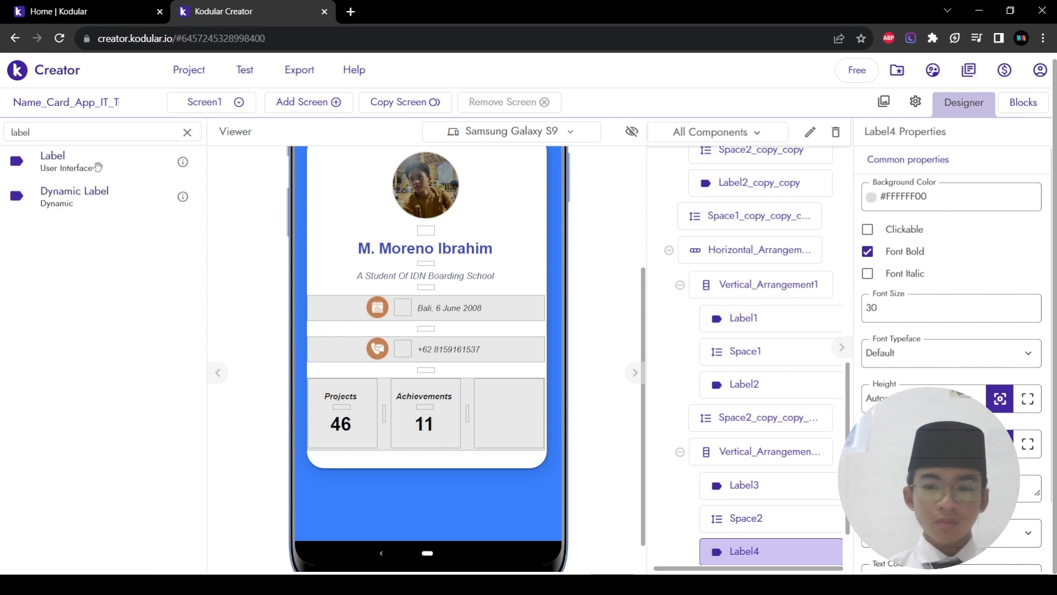
drag(100, 172, 506, 411)
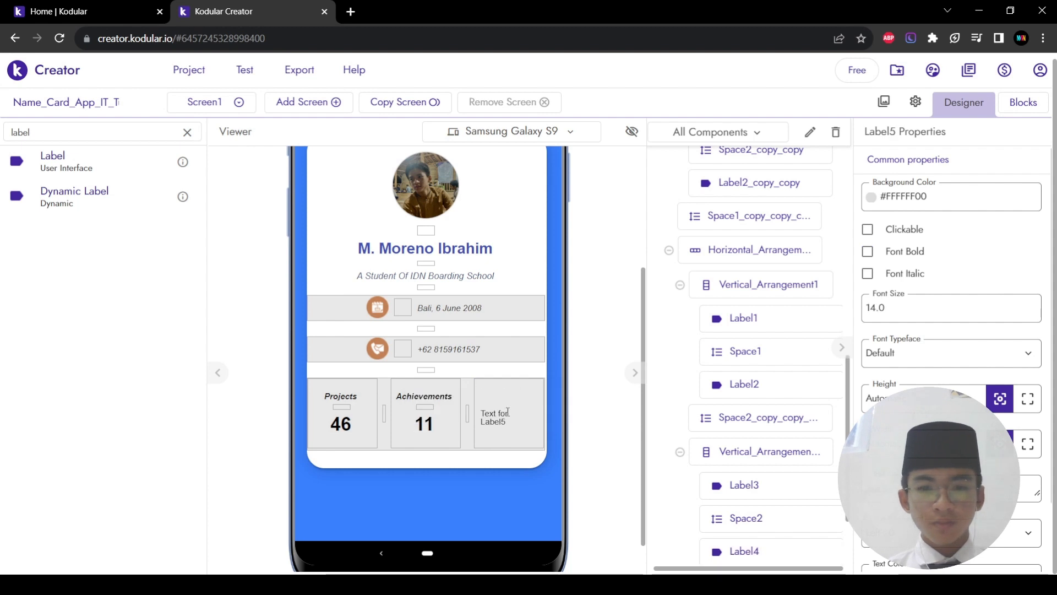
click(868, 274)
click(867, 251)
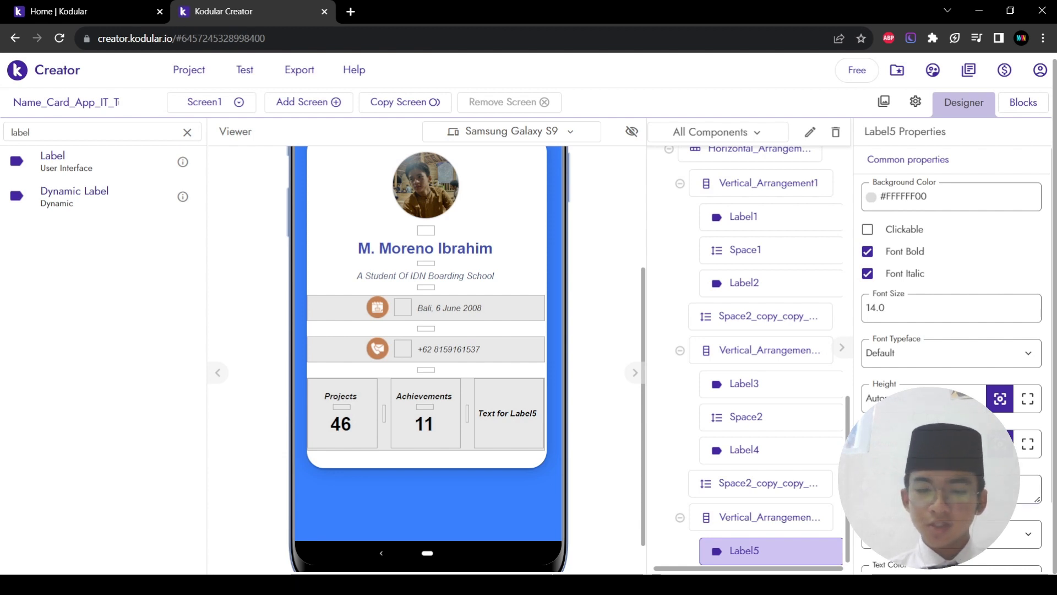
key(Return)
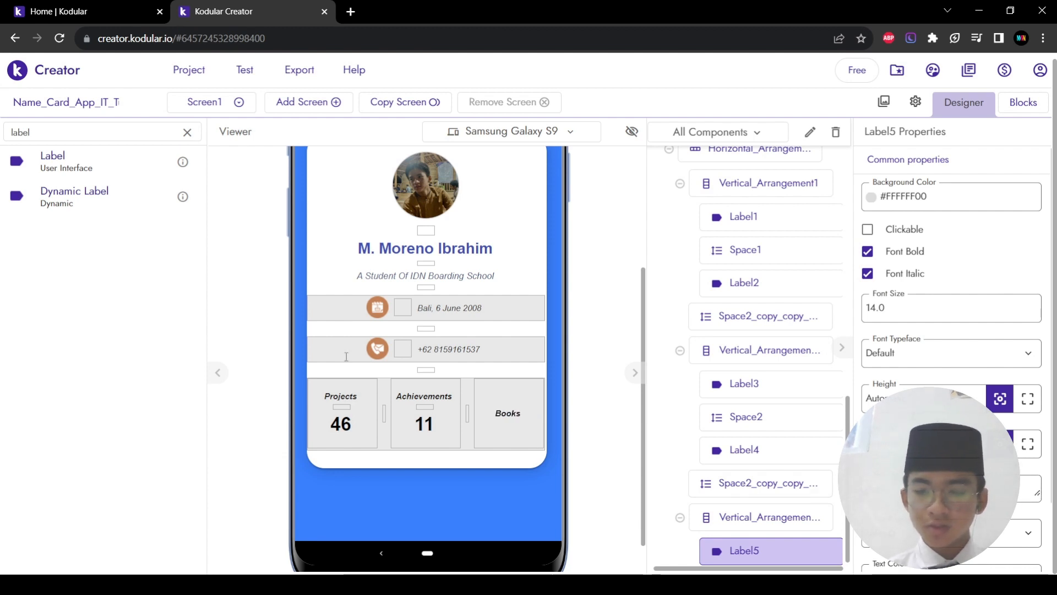
key(ctrl+a)
key(BackSpace)
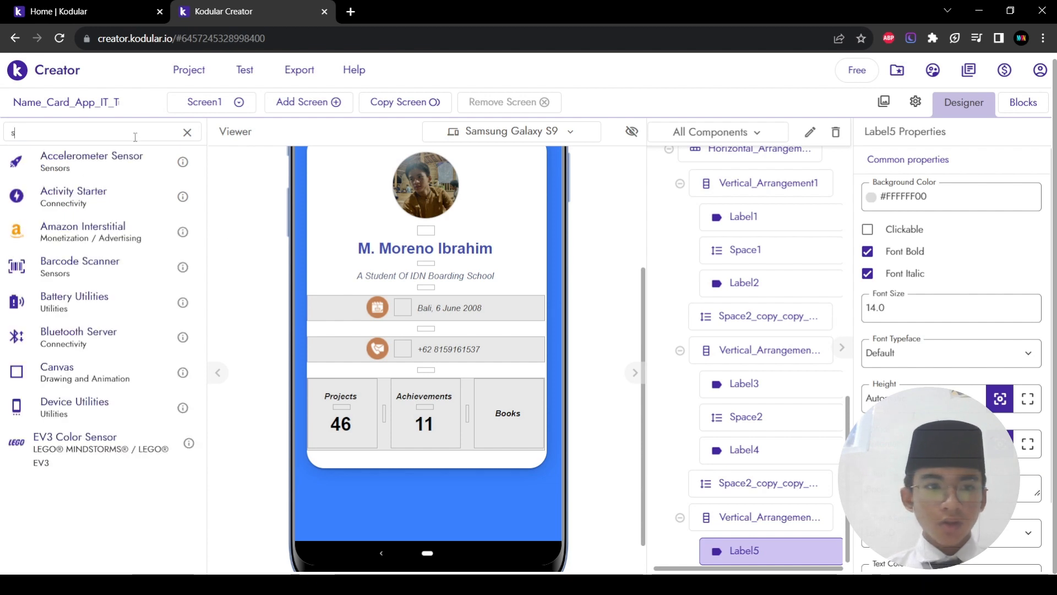
Step: Add a Space under the Books heading with Height 1%
text(space)
drag(97, 197, 515, 438)
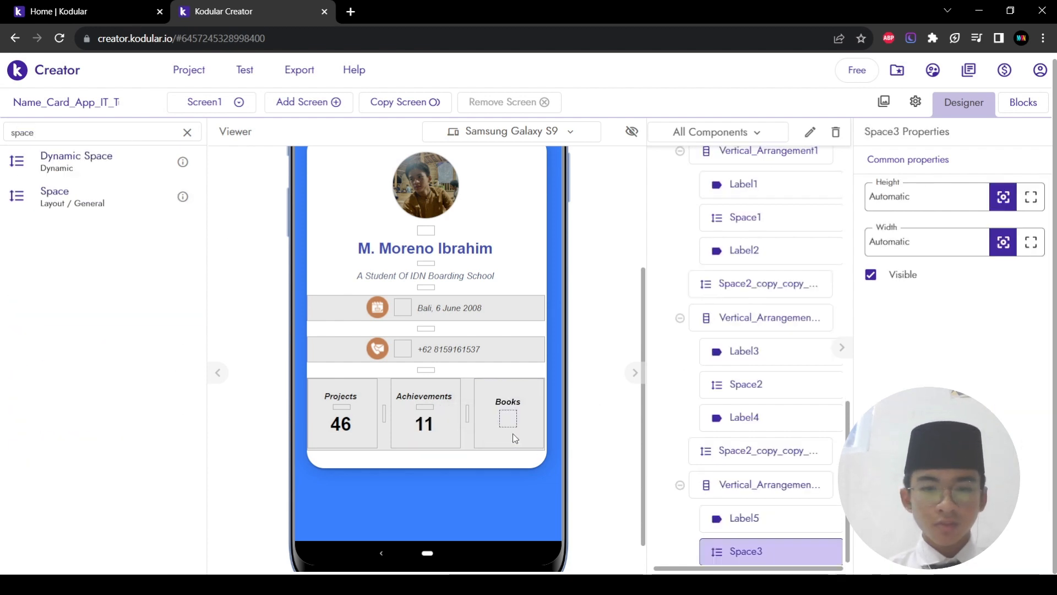
double_click(912, 196)
text(1%)
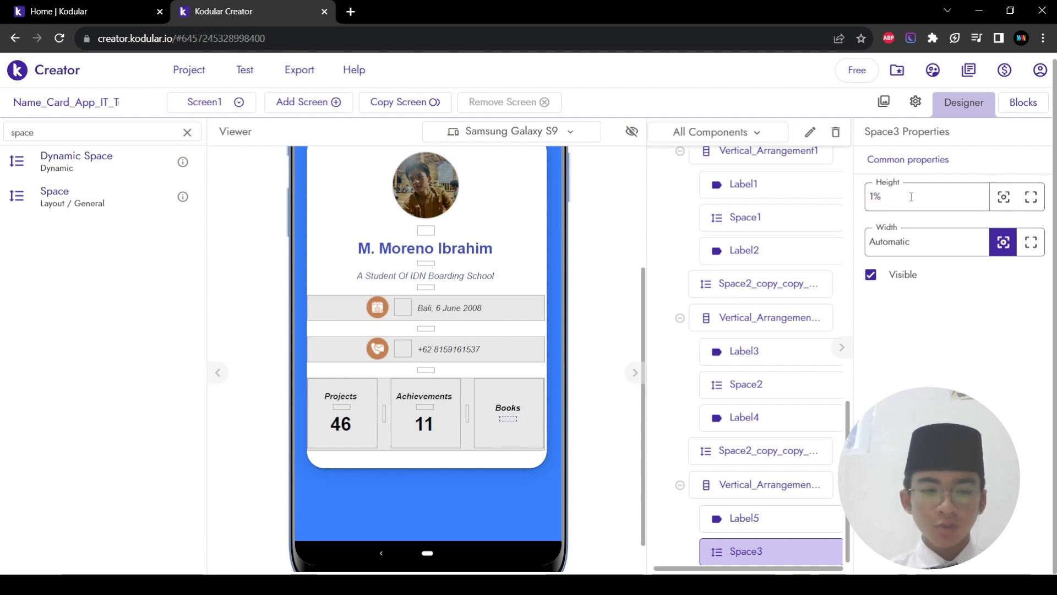
Step: Add a Label below the spacer with Font Size 30, bold, and text '2'
double_click(88, 138)
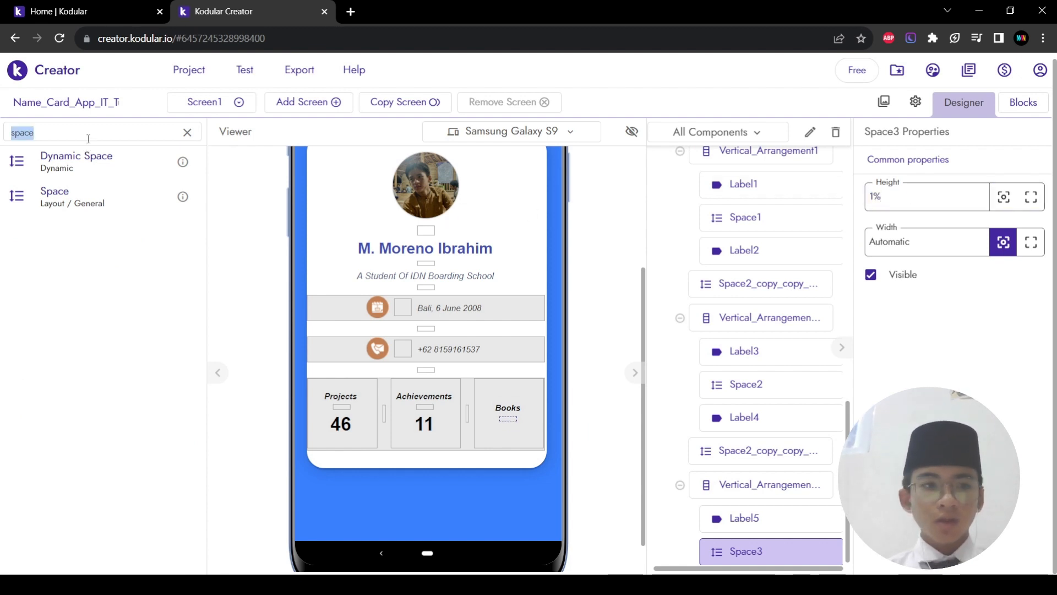
text(label)
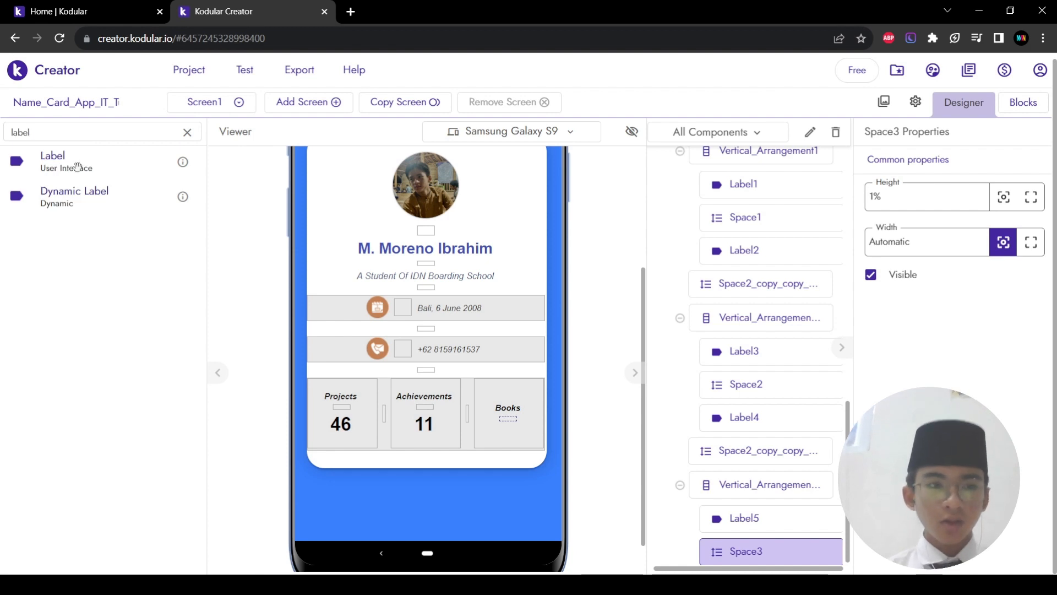
drag(77, 164, 496, 435)
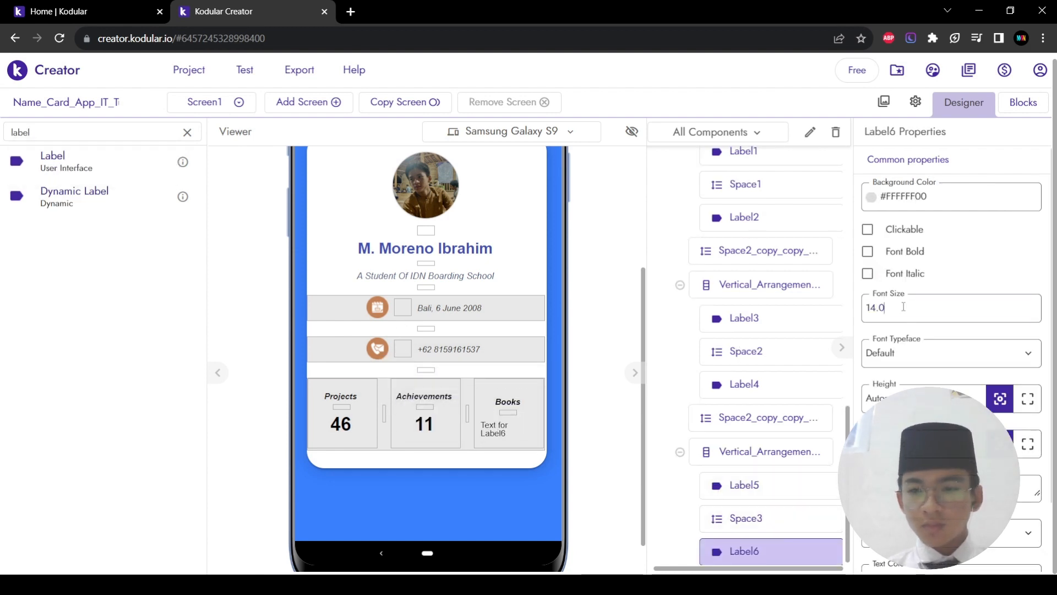
key(ctrl+a)
text(30)
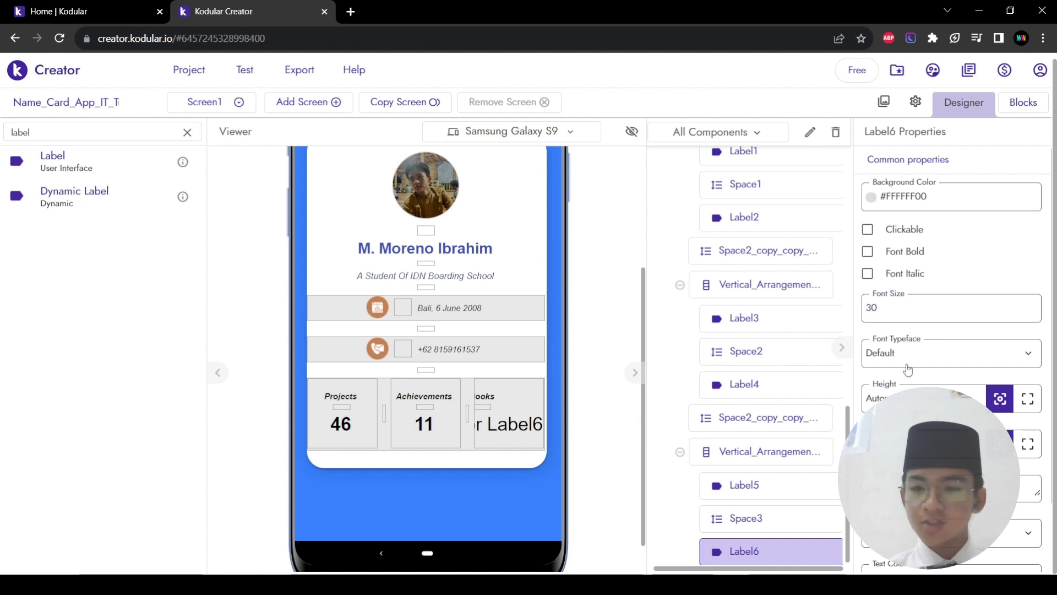
click(867, 254)
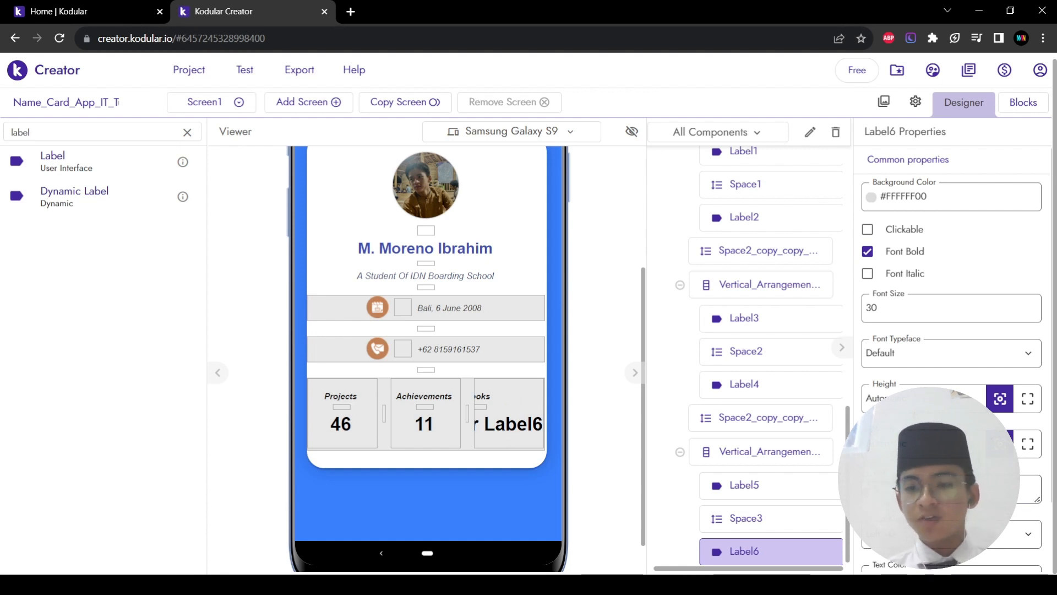
text(2)
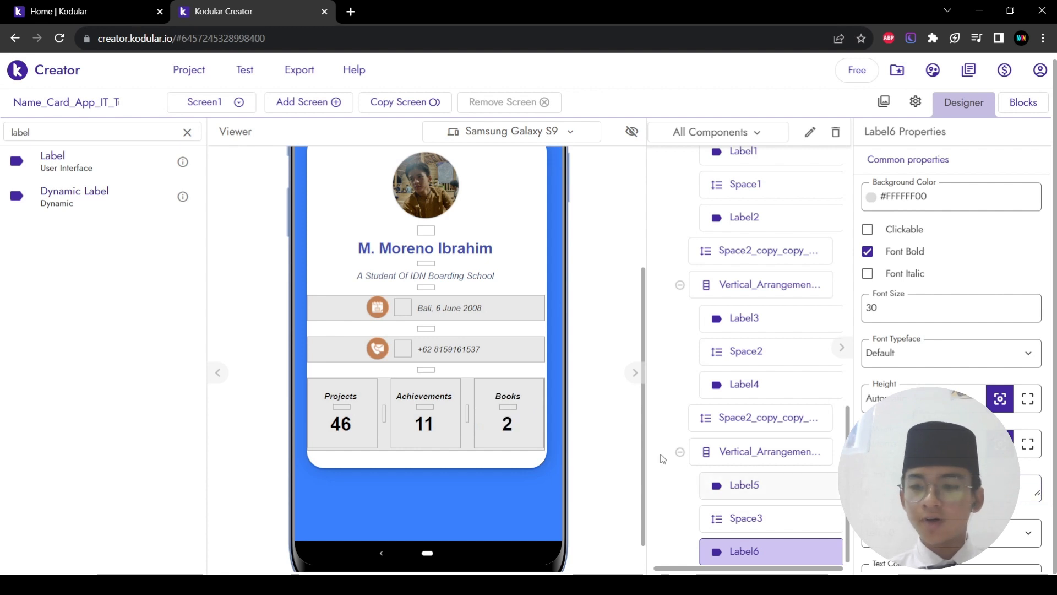
scroll(582, 428, up, 2)
scroll(582, 428, down, 1)
scroll(582, 428, up, 3)
scroll(583, 428, down, 1)
scroll(582, 428, up, 1)
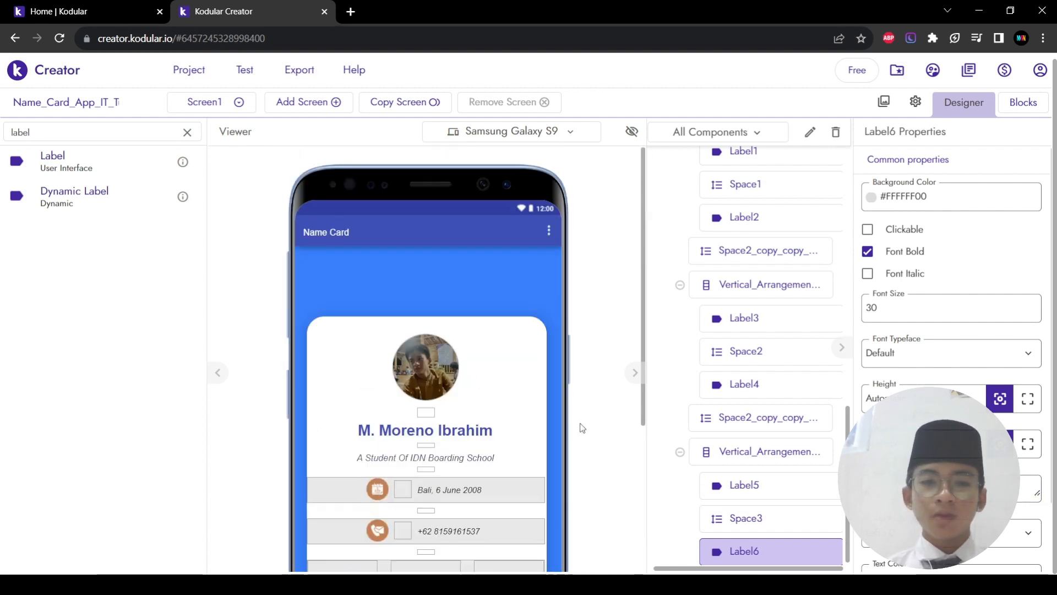
scroll(583, 428, down, 3)
scroll(582, 428, up, 3)
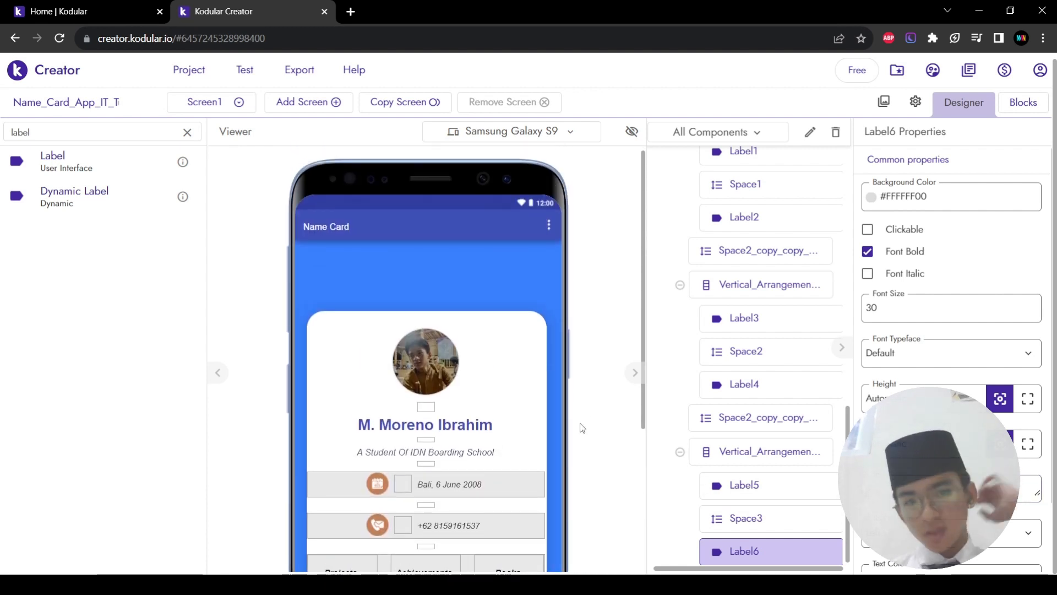
scroll(582, 428, down, 2)
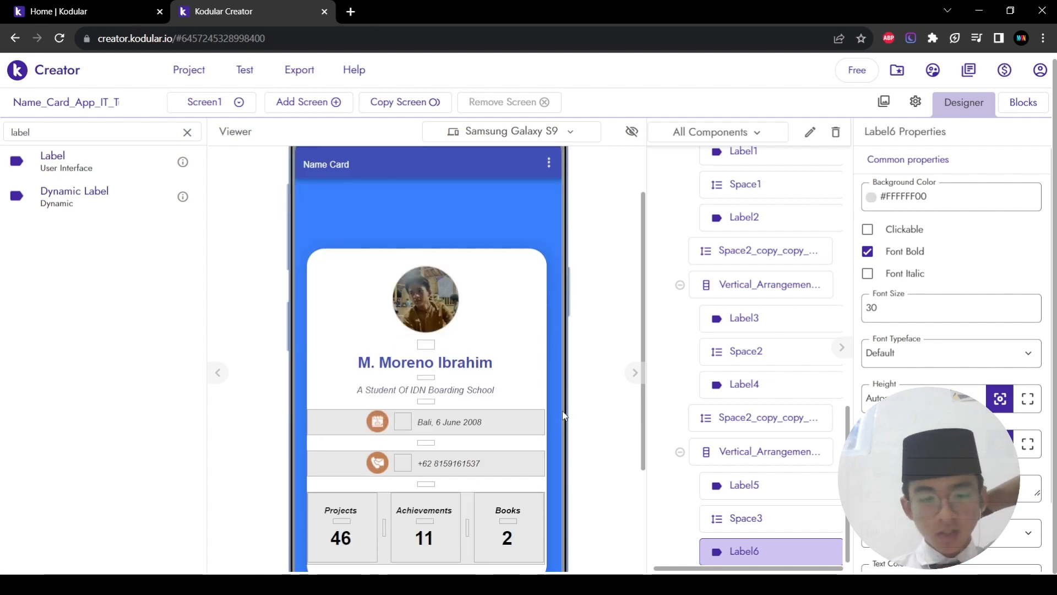
scroll(563, 416, down, 2)
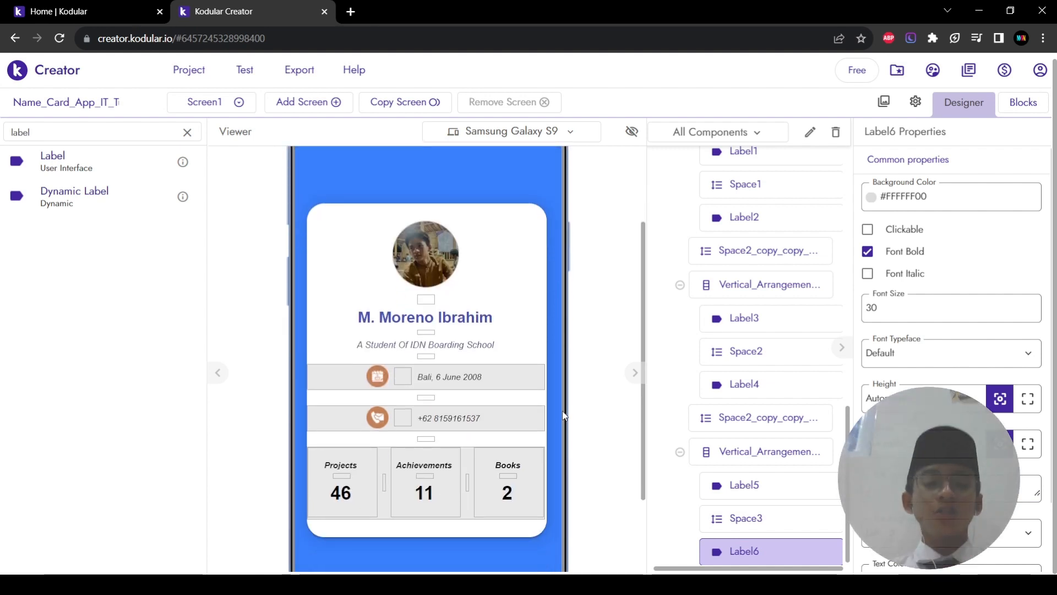